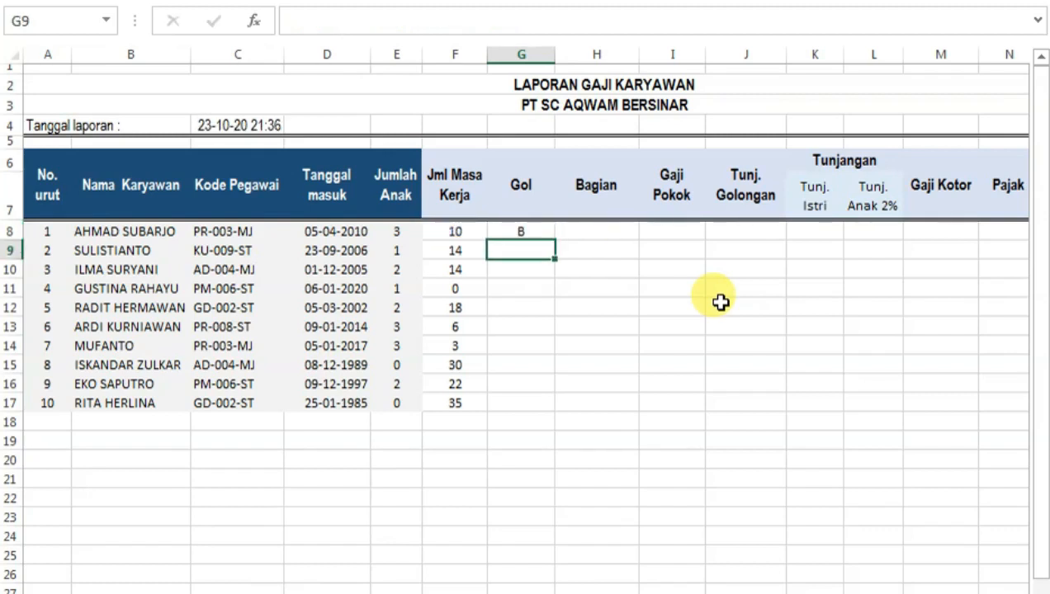
Step: Copy the Gol formula from G8 down through G17 for all employees
{"action": "left_click", "coordinate": [533, 233]}
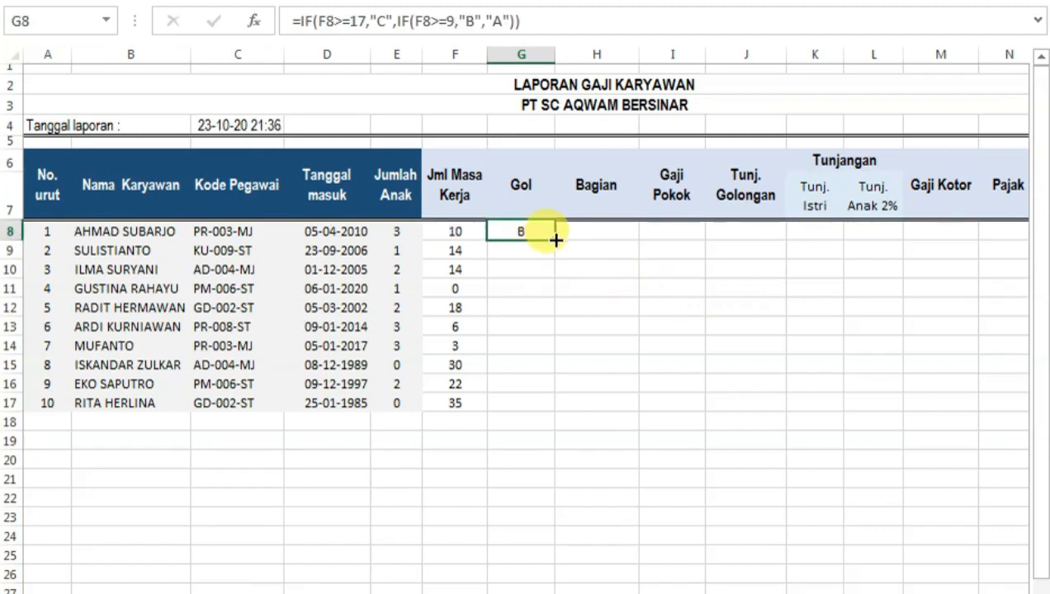
{"action": "left_click_drag", "start_coordinate": [556, 240], "coordinate": [553, 407]}
{"action": "left_click", "coordinate": [606, 324]}
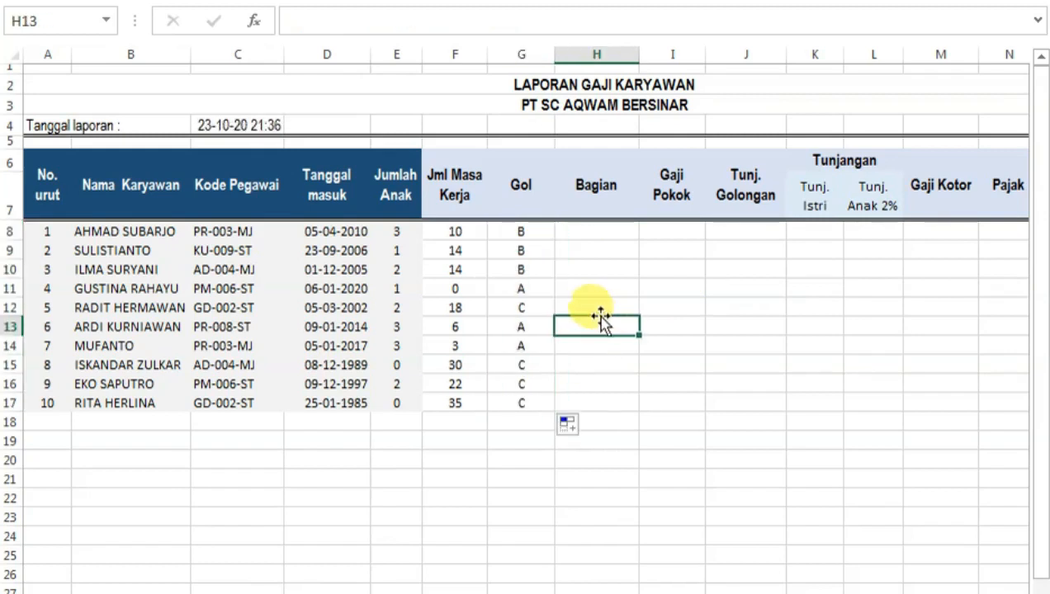
{"action": "left_click_drag", "start_coordinate": [531, 232], "coordinate": [529, 403]}
{"action": "left_click", "coordinate": [621, 302]}
{"action": "left_click", "coordinate": [598, 255]}
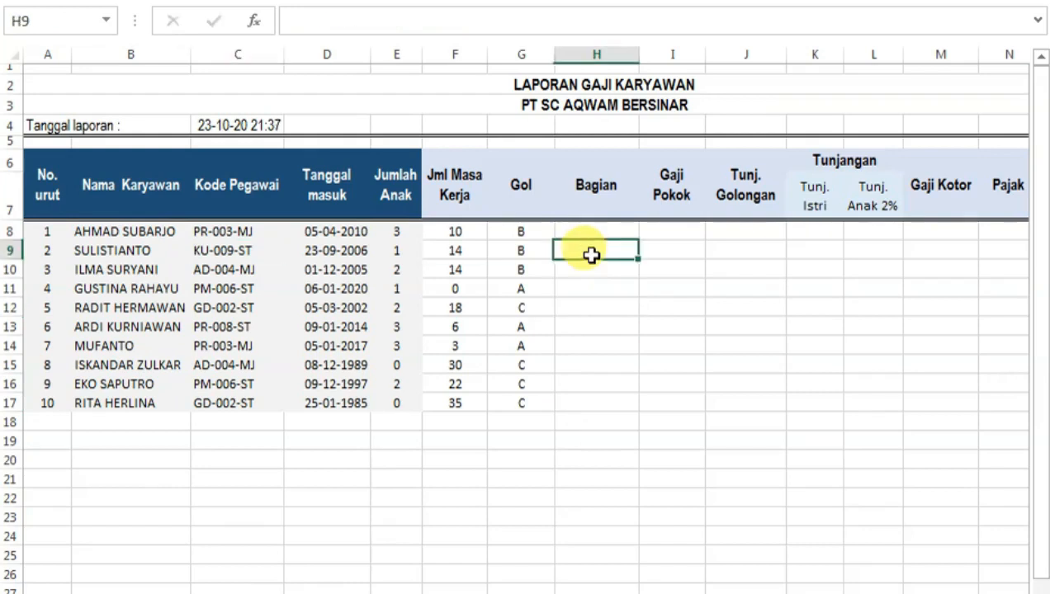
Step: Examine how Tabel Bagian on the reference sheet pairs each Kode Peg with a Bagian name
{"action": "left_click", "coordinate": [591, 231]}
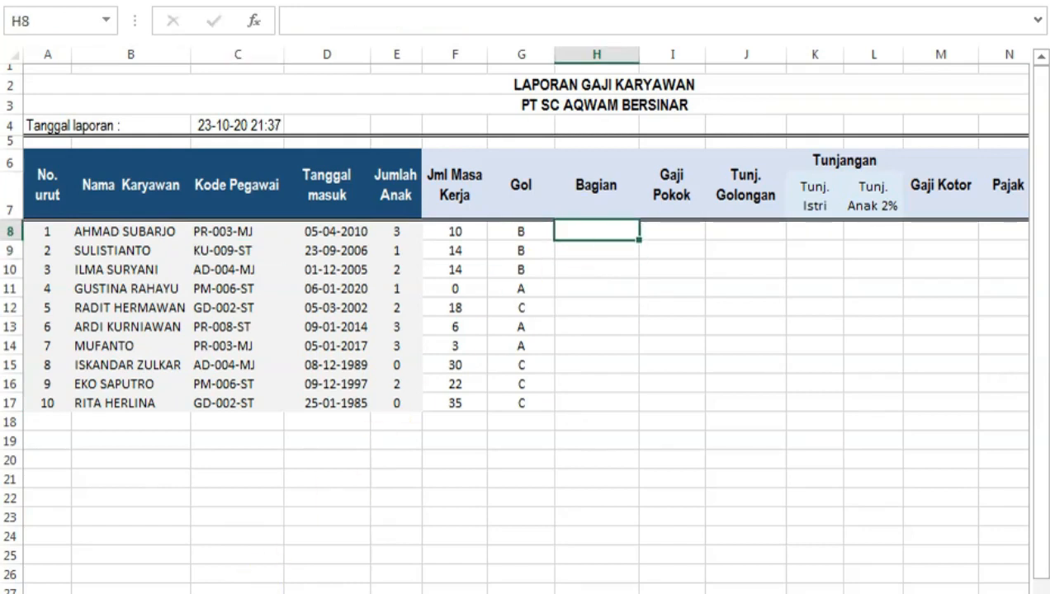
{"action": "left_click", "coordinate": [176, 587]}
{"action": "left_click", "coordinate": [272, 347]}
{"action": "left_click", "coordinate": [54, 182]}
{"action": "left_click_drag", "start_coordinate": [54, 182], "coordinate": [542, 225]}
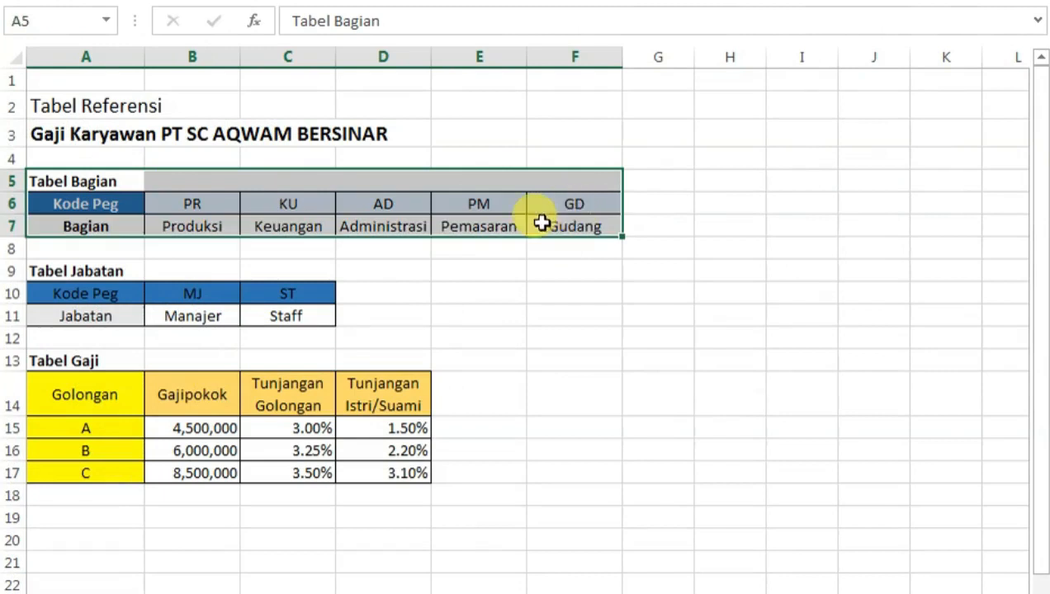
{"action": "left_click", "coordinate": [187, 202]}
{"action": "left_click", "coordinate": [197, 227]}
{"action": "left_click", "coordinate": [287, 195]}
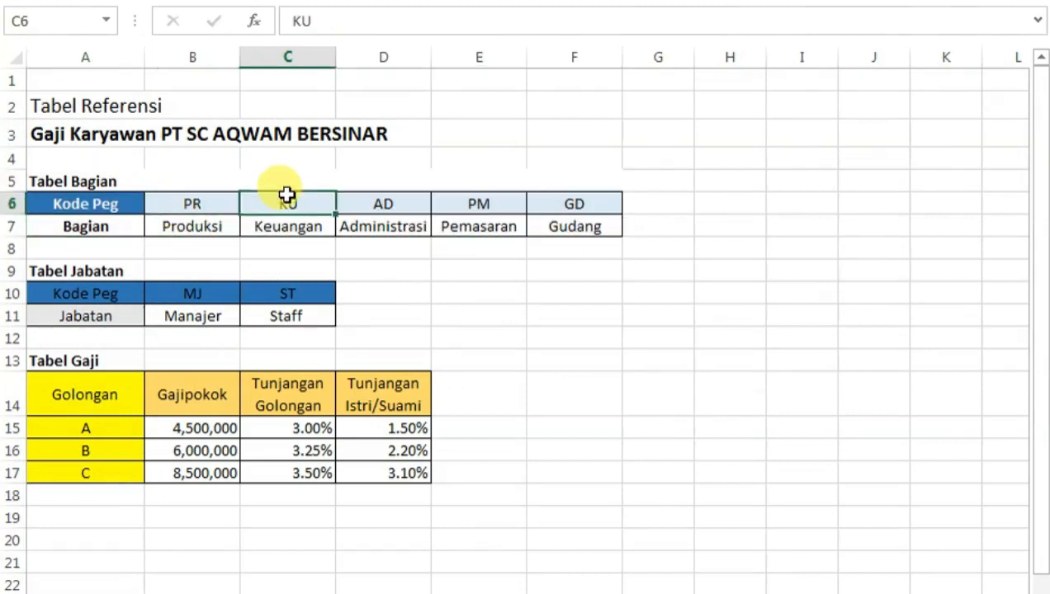
{"action": "left_click", "coordinate": [296, 229]}
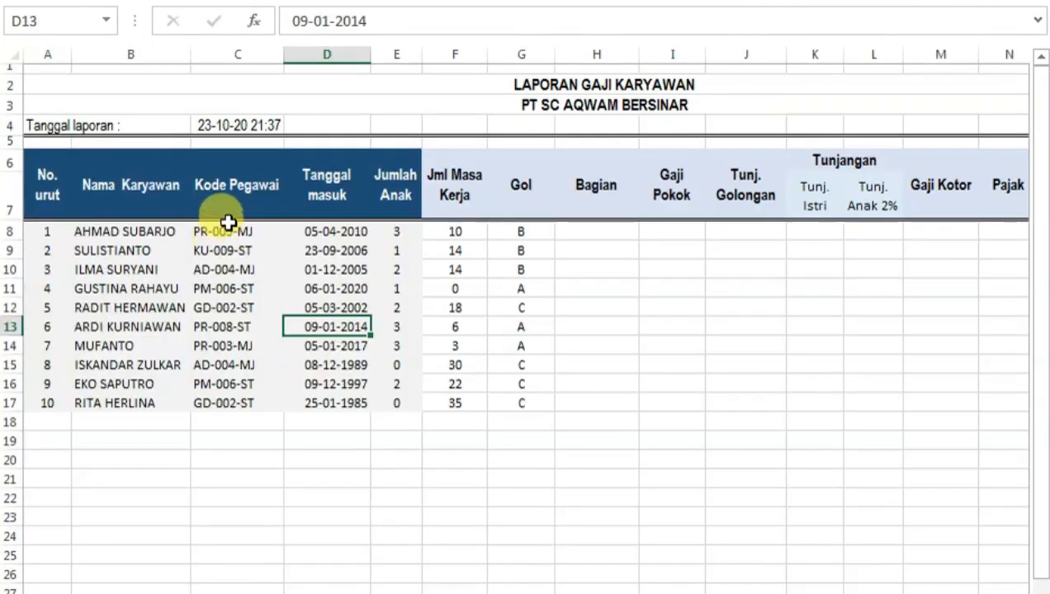
Step: Compare the prefix of the first employee's Kode Pegawai with the matching Bagian entry in Tabel Bagian
{"action": "left_click", "coordinate": [227, 224]}
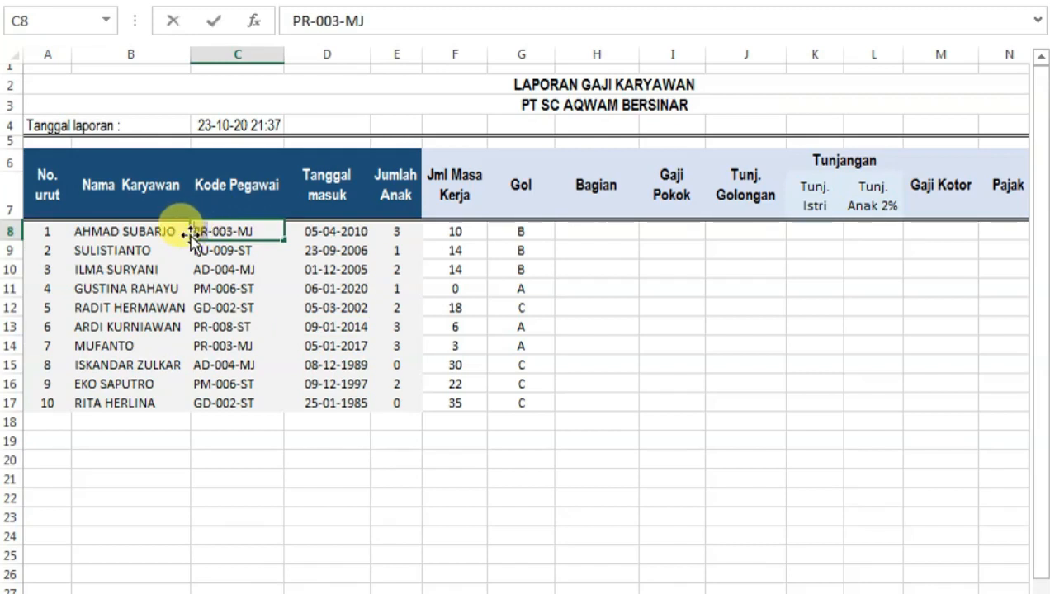
{"action": "left_click", "coordinate": [594, 231]}
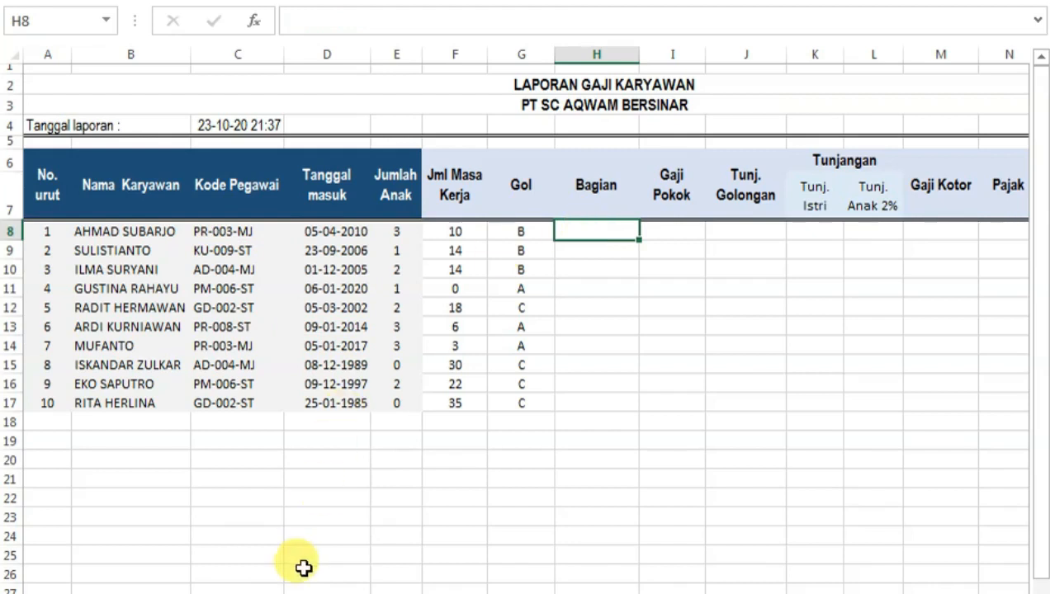
{"action": "left_click", "coordinate": [211, 592]}
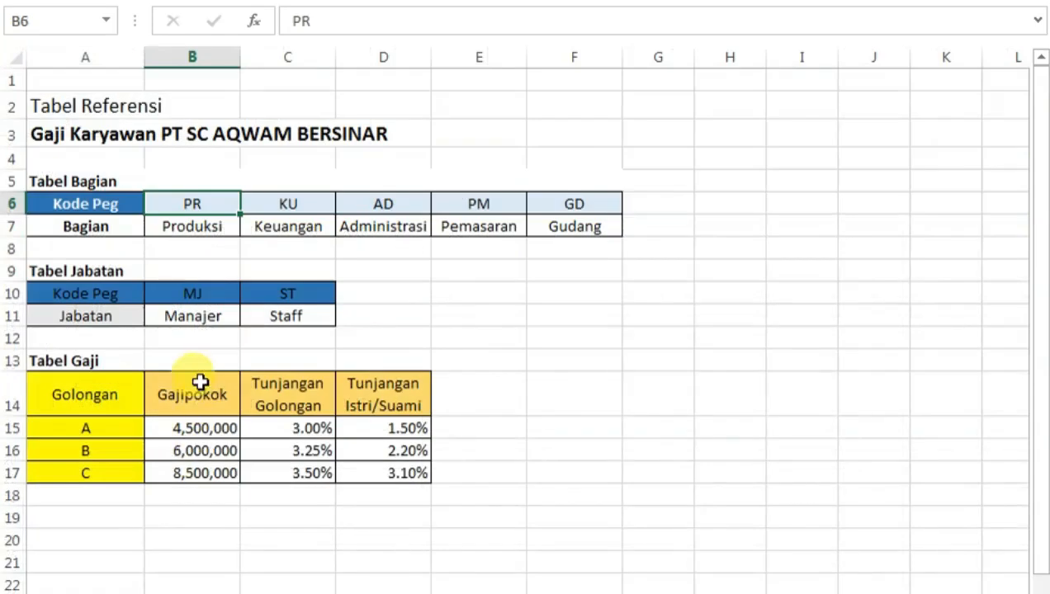
{"action": "left_click", "coordinate": [195, 230]}
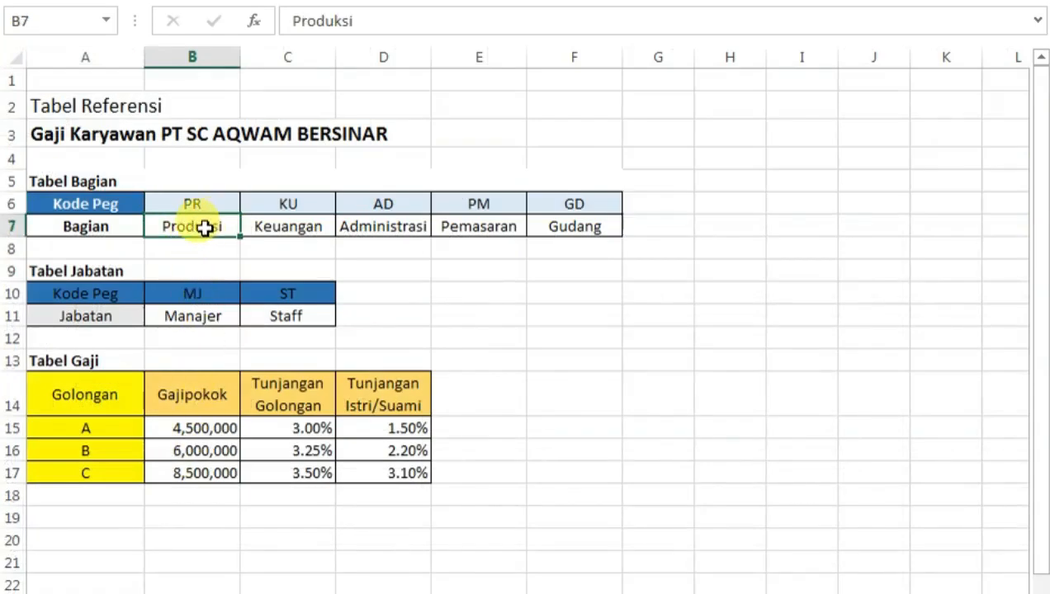
{"action": "left_click", "coordinate": [410, 264]}
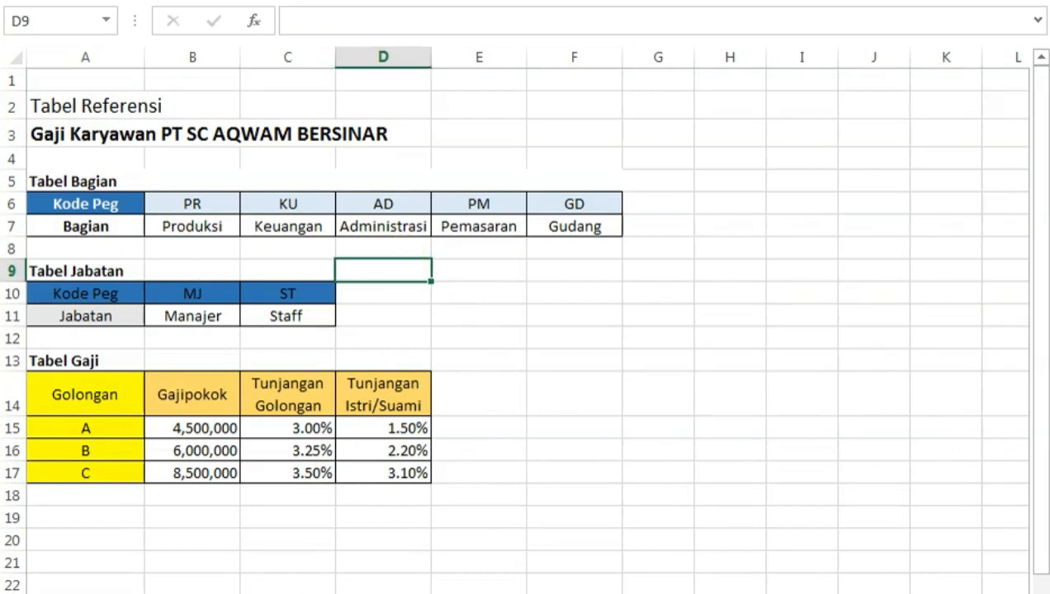
{"action": "left_click", "coordinate": [318, 593]}
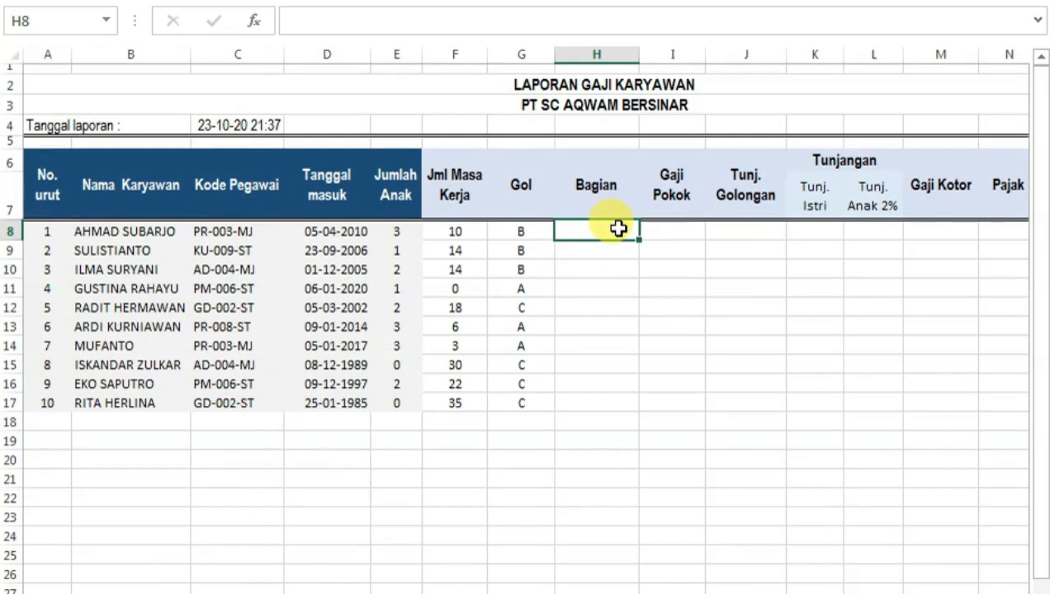
{"action": "left_click", "coordinate": [578, 269]}
{"action": "left_click", "coordinate": [586, 229]}
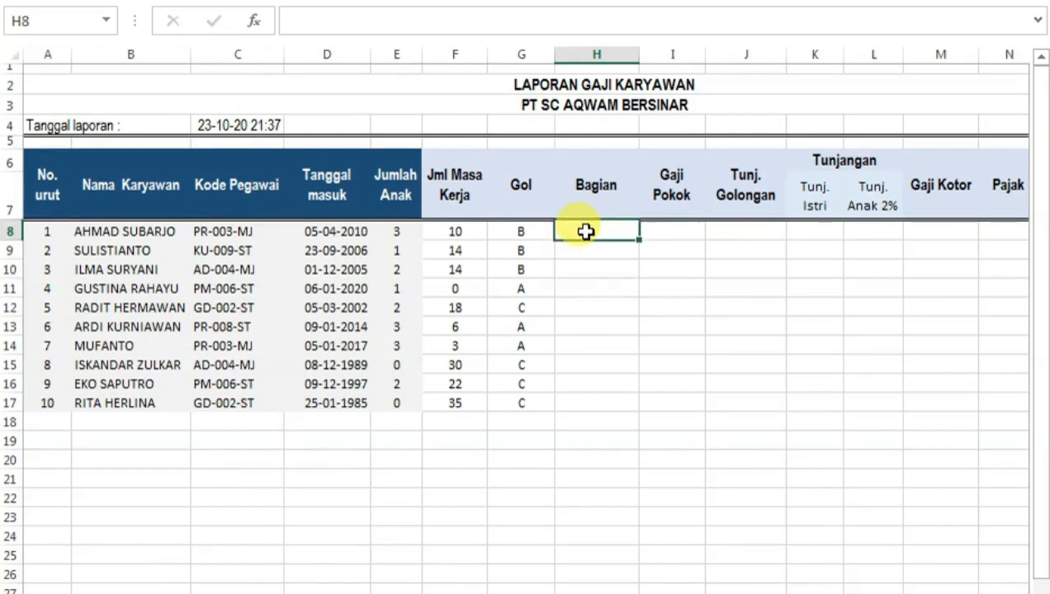
{"action": "left_click", "coordinate": [692, 246]}
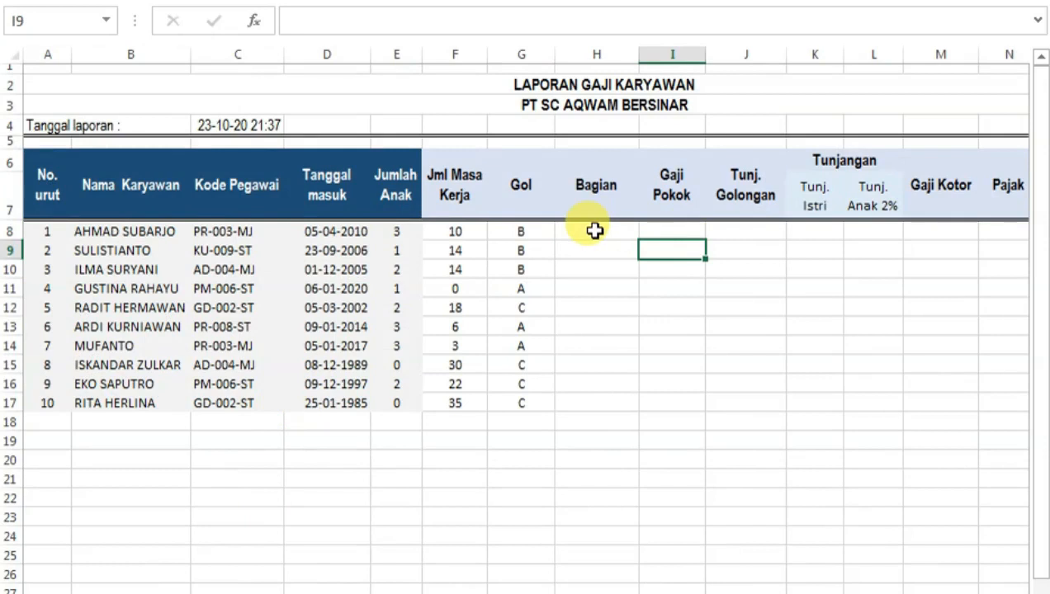
{"action": "left_click", "coordinate": [594, 231]}
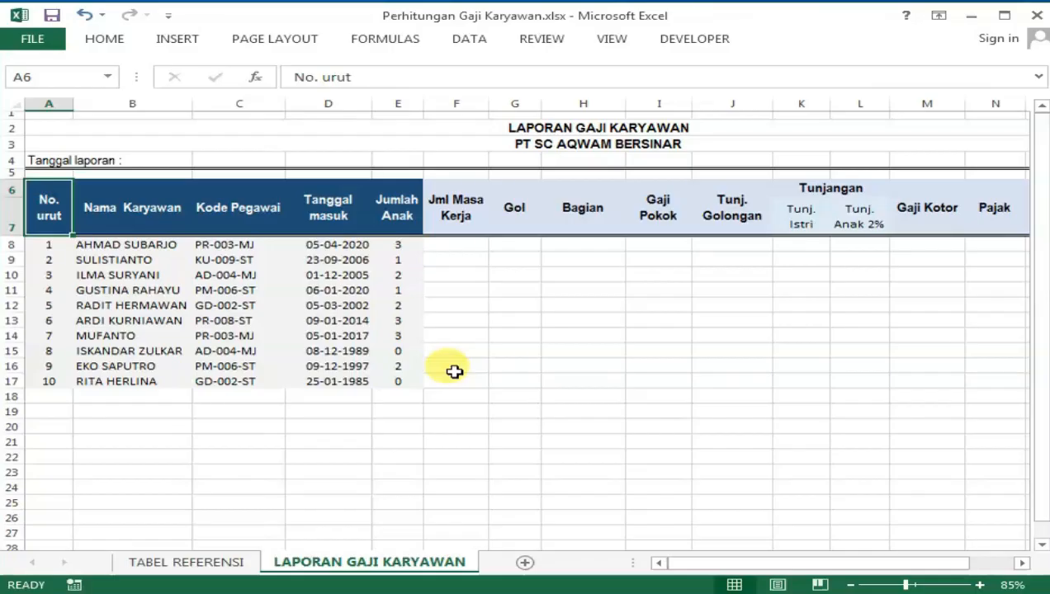
Step: Review the supplied employee data in A6:E17, from No. urut to Jumlah Anak
{"action": "left_click", "coordinate": [448, 367]}
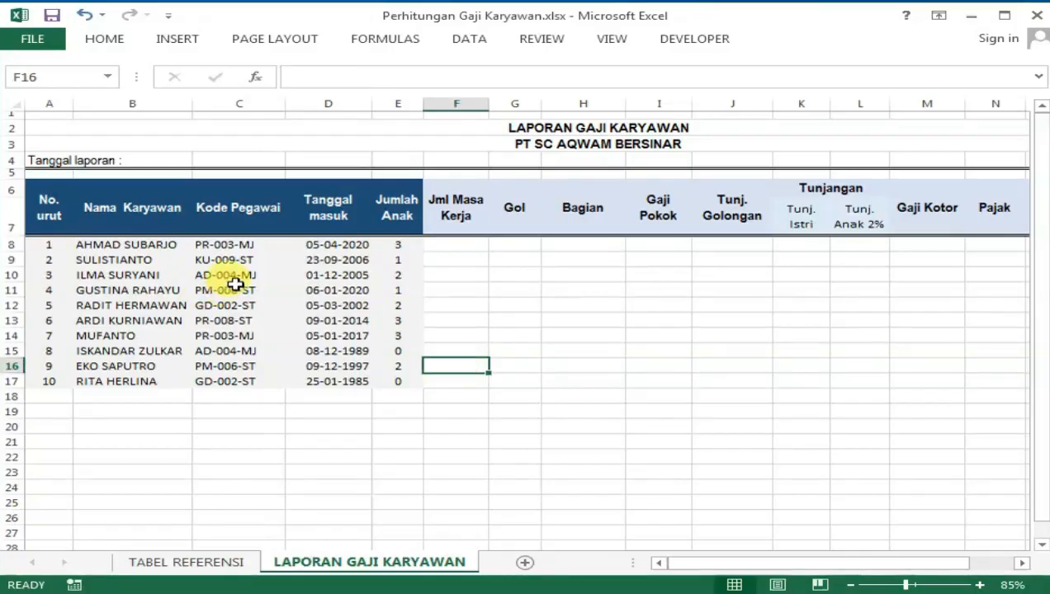
{"action": "left_click_drag", "start_coordinate": [51, 204], "coordinate": [399, 380]}
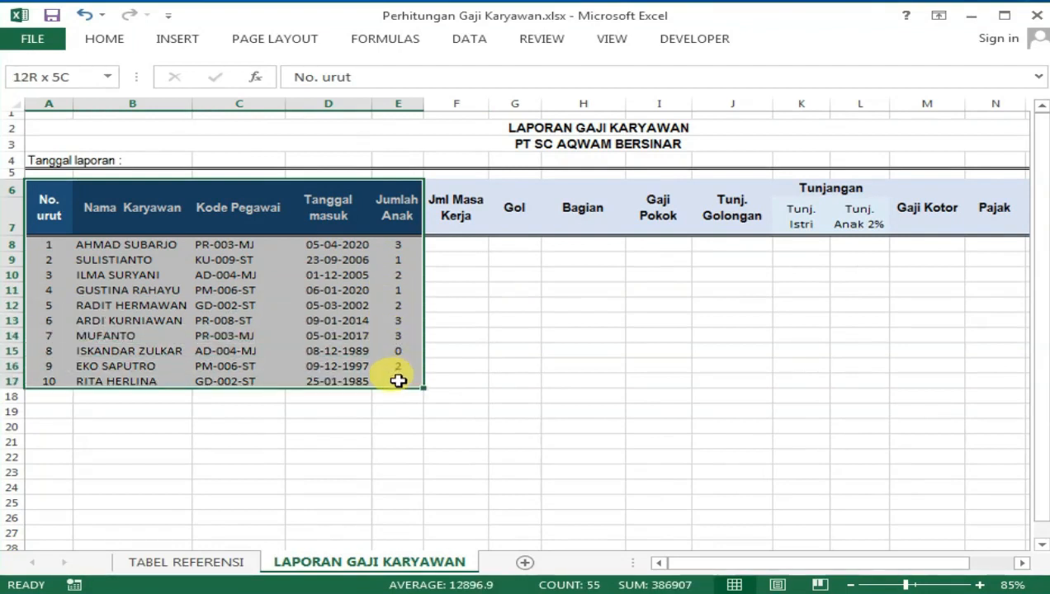
{"action": "left_click", "coordinate": [469, 306]}
Step: Look through the report's column headings to be calculated, from Jml Masa Kerja across to Jabatan
{"action": "left_click", "coordinate": [467, 214]}
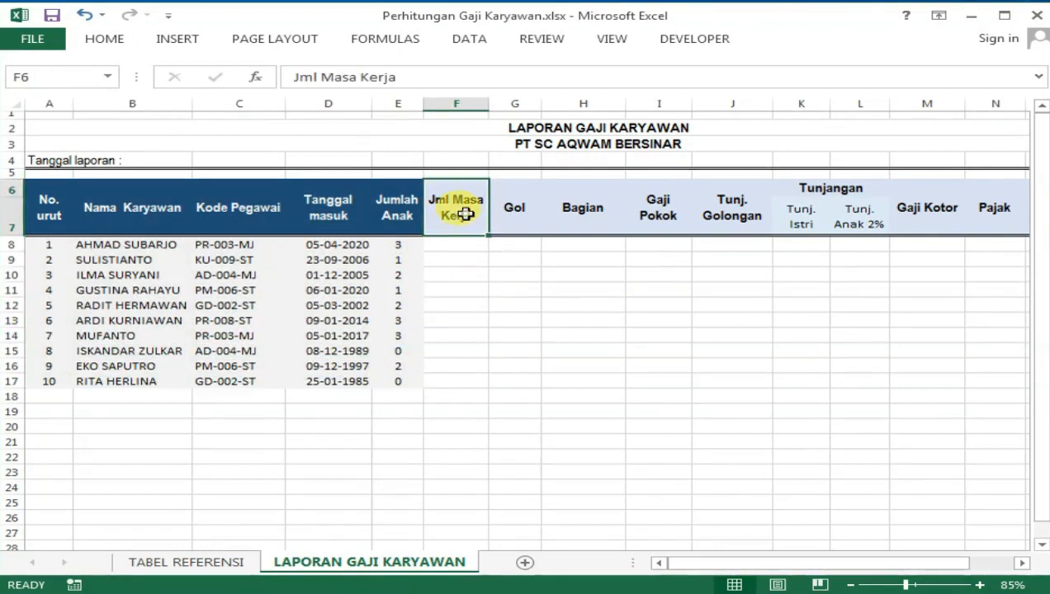
{"action": "mouse_move", "coordinate": [464, 211]}
{"action": "left_mouse_down"}
{"action": "mouse_move", "coordinate": [927, 228]}
{"action": "mouse_move", "coordinate": [1024, 222]}
{"action": "mouse_move", "coordinate": [452, 219]}
{"action": "mouse_move", "coordinate": [446, 210]}
{"action": "left_mouse_up"}
{"action": "key", "text": "Right"}
{"action": "key", "text": "Right"}
{"action": "key", "text": "Right"}
{"action": "key", "text": "Right"}
{"action": "key", "text": "Right"}
{"action": "key", "text": "Right"}
{"action": "key", "text": "Right"}
{"action": "key", "text": "Right"}
{"action": "key", "text": "Right"}
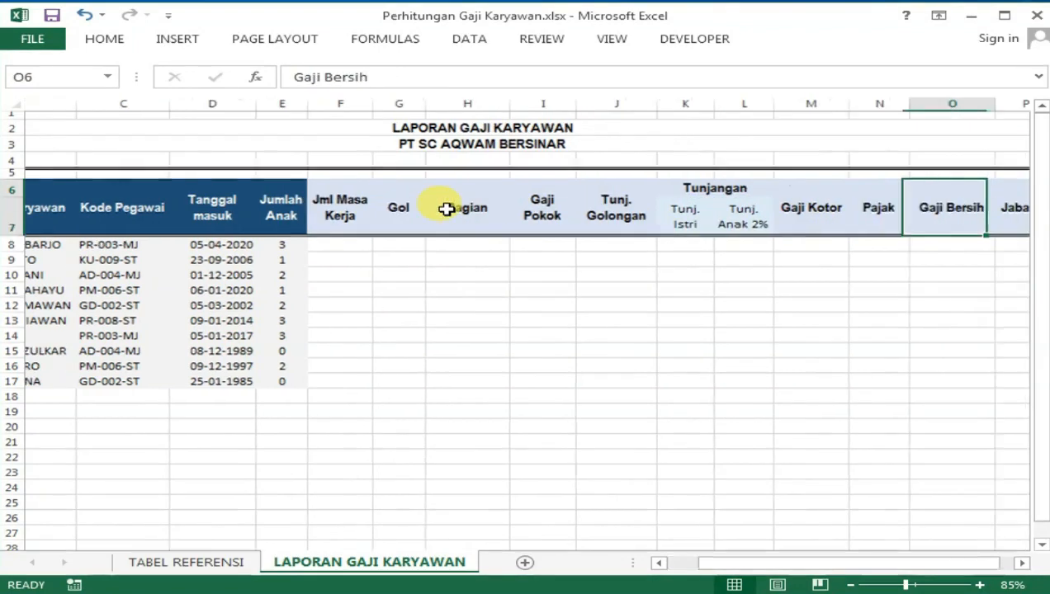
{"action": "key", "text": "Left"}
{"action": "key", "text": "Left"}
{"action": "key", "text": "Left"}
{"action": "key", "text": "Left"}
{"action": "key", "text": "Left"}
{"action": "key", "text": "Left"}
{"action": "key", "text": "Left"}
{"action": "key", "text": "Left"}
{"action": "key", "text": "Left"}
{"action": "key", "text": "Left"}
{"action": "key", "text": "Left"}
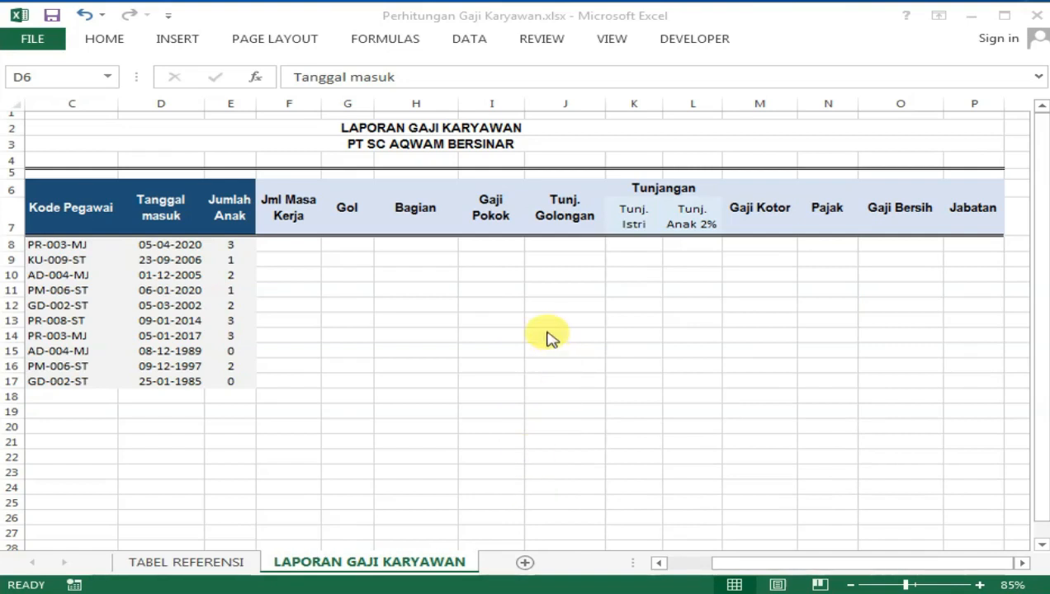
Step: Review Tabel Bagian on the TABEL REFERENSI sheet, including its Kode Peg and Bagian rows
{"action": "left_click", "coordinate": [349, 391]}
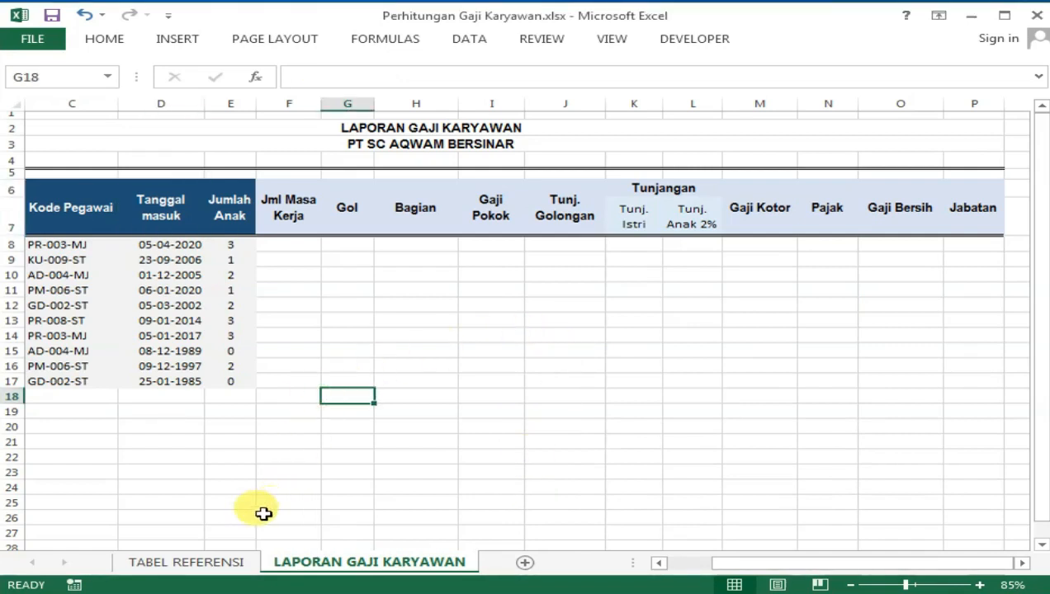
{"action": "left_click", "coordinate": [188, 563]}
{"action": "left_click", "coordinate": [347, 273]}
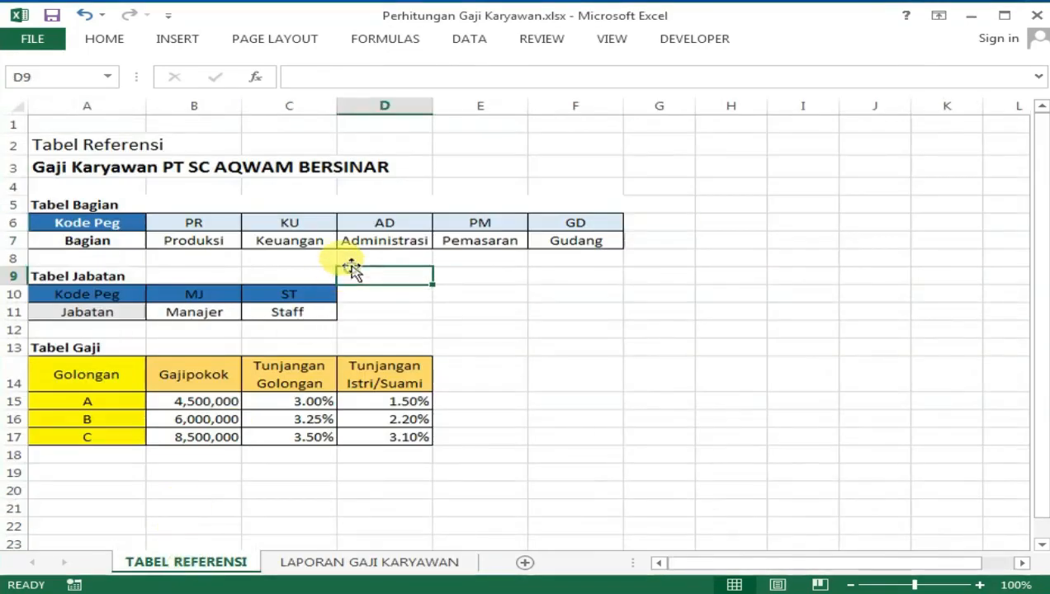
{"action": "left_click", "coordinate": [59, 207]}
{"action": "left_click_drag", "start_coordinate": [60, 206], "coordinate": [576, 239]}
{"action": "left_click", "coordinate": [122, 224]}
{"action": "left_click_drag", "start_coordinate": [87, 241], "coordinate": [555, 241]}
{"action": "left_click", "coordinate": [542, 276]}
Step: Review Tabel Jabatan in A9:C11, including its row of position names
{"action": "left_click_drag", "start_coordinate": [83, 276], "coordinate": [314, 312]}
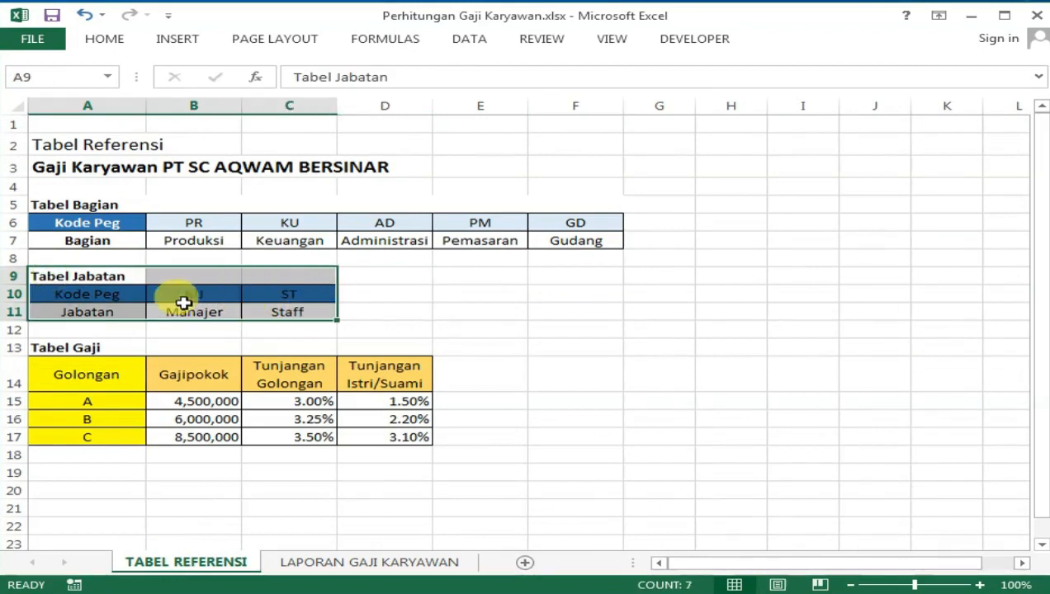
{"action": "left_click", "coordinate": [60, 310]}
{"action": "left_click_drag", "start_coordinate": [60, 310], "coordinate": [281, 311]}
{"action": "left_click", "coordinate": [464, 279]}
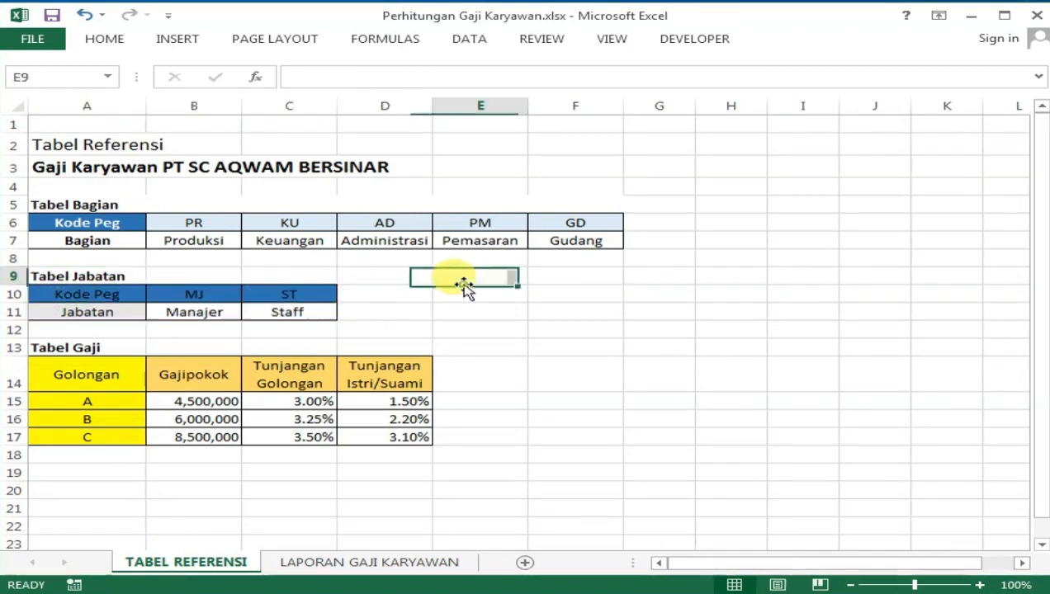
Step: Review Tabel Gaji in A14:D17, covering the Gajipokok, Tunjangan Golongan and Tunjangan Istri/Suami columns per Golongan
{"action": "left_click_drag", "start_coordinate": [39, 379], "coordinate": [396, 435]}
{"action": "left_click", "coordinate": [382, 310]}
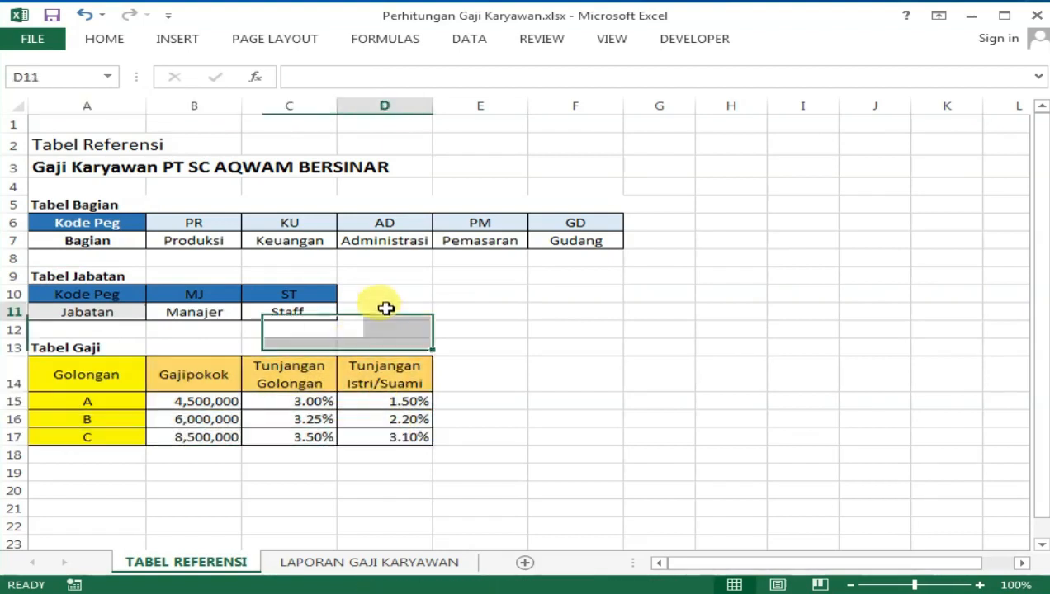
{"action": "left_click_drag", "start_coordinate": [192, 371], "coordinate": [198, 436]}
{"action": "left_click_drag", "start_coordinate": [299, 387], "coordinate": [289, 437]}
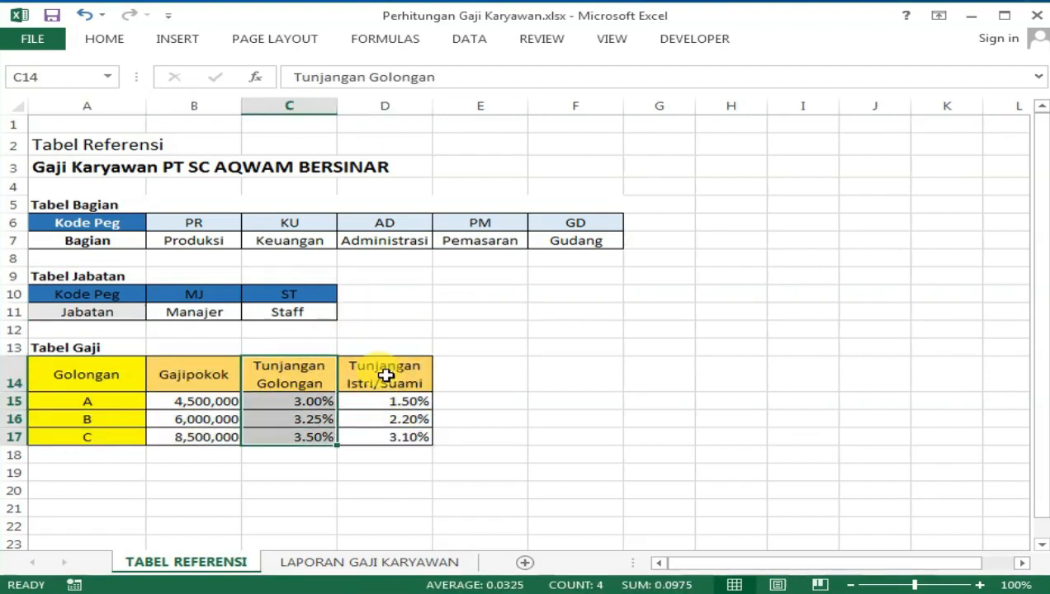
{"action": "left_click_drag", "start_coordinate": [380, 368], "coordinate": [403, 436]}
{"action": "left_click", "coordinate": [496, 352]}
{"action": "left_click", "coordinate": [419, 400]}
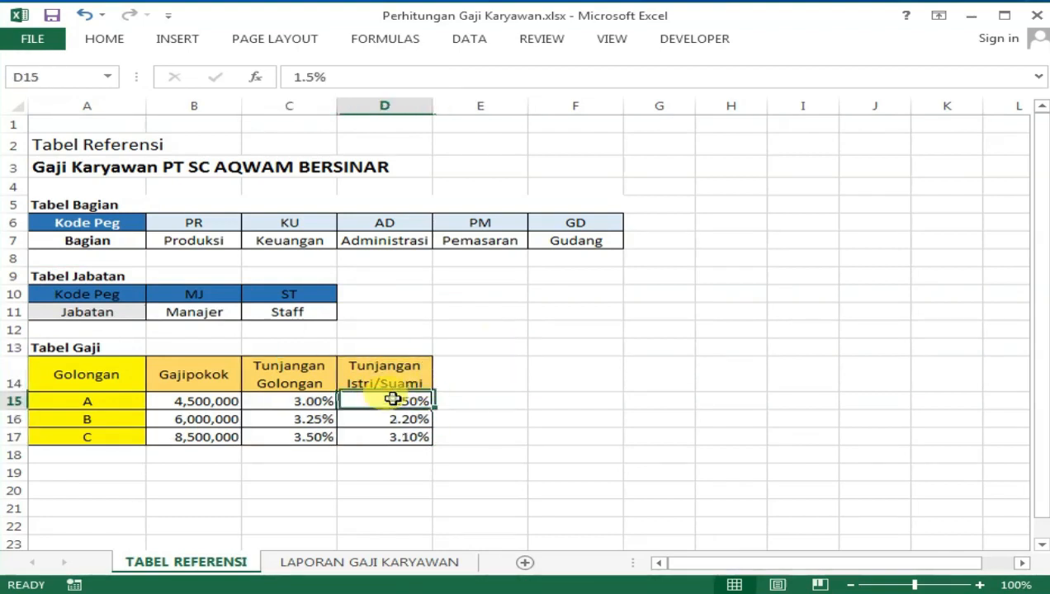
{"action": "left_click", "coordinate": [543, 347]}
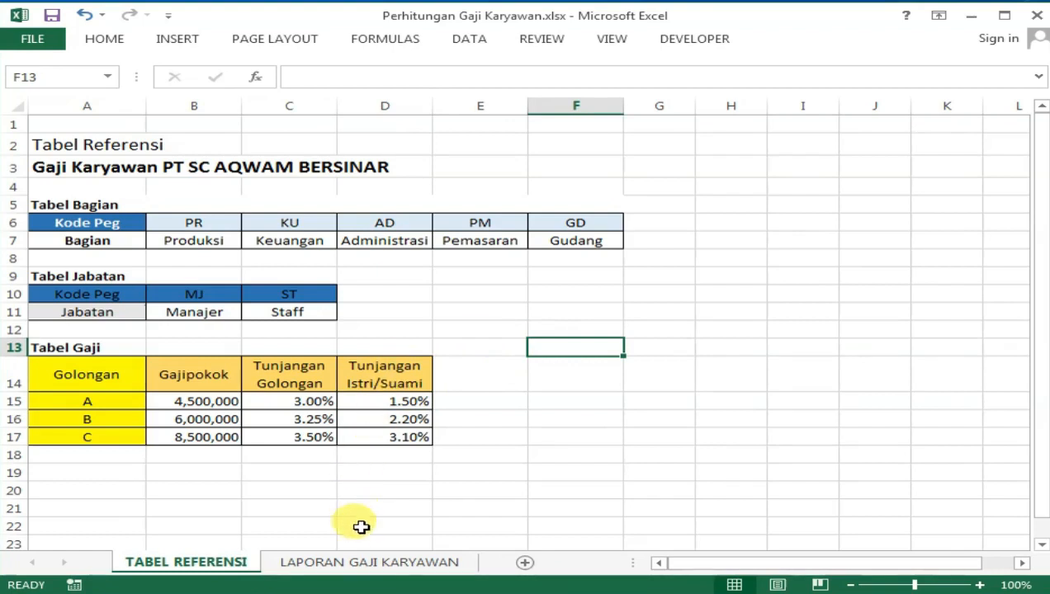
Step: Return to the first columns of the LAPORAN GAJI KARYAWAN sheet
{"action": "left_click", "coordinate": [351, 562]}
{"action": "left_click", "coordinate": [415, 304]}
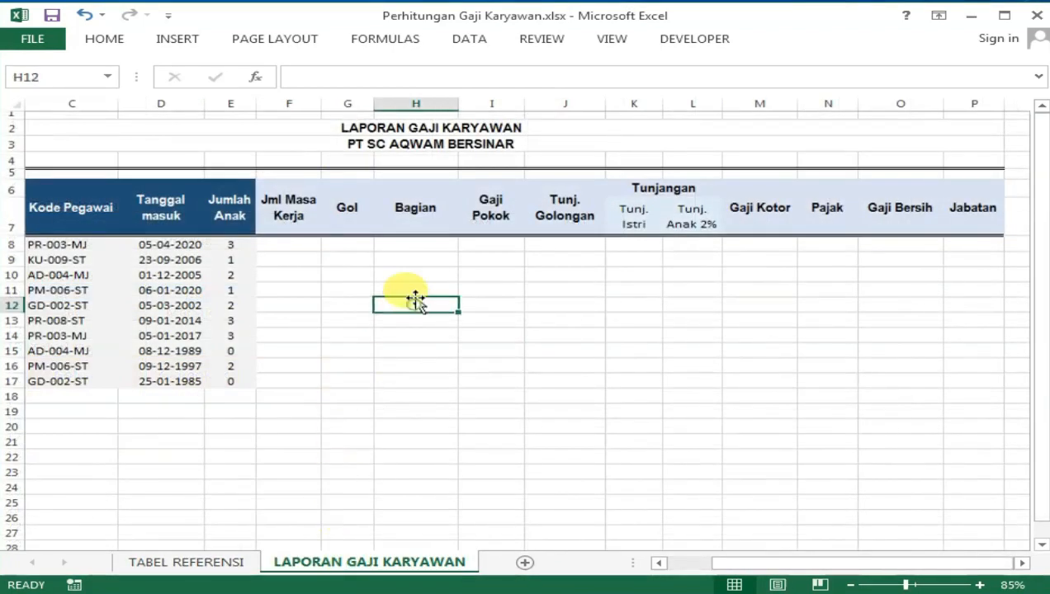
{"action": "key", "text": "Left"}
{"action": "key", "text": "Left"}
{"action": "key", "text": "Left"}
{"action": "key", "text": "Left"}
{"action": "key", "text": "Left"}
{"action": "key", "text": "Left"}
{"action": "key", "text": "Left"}
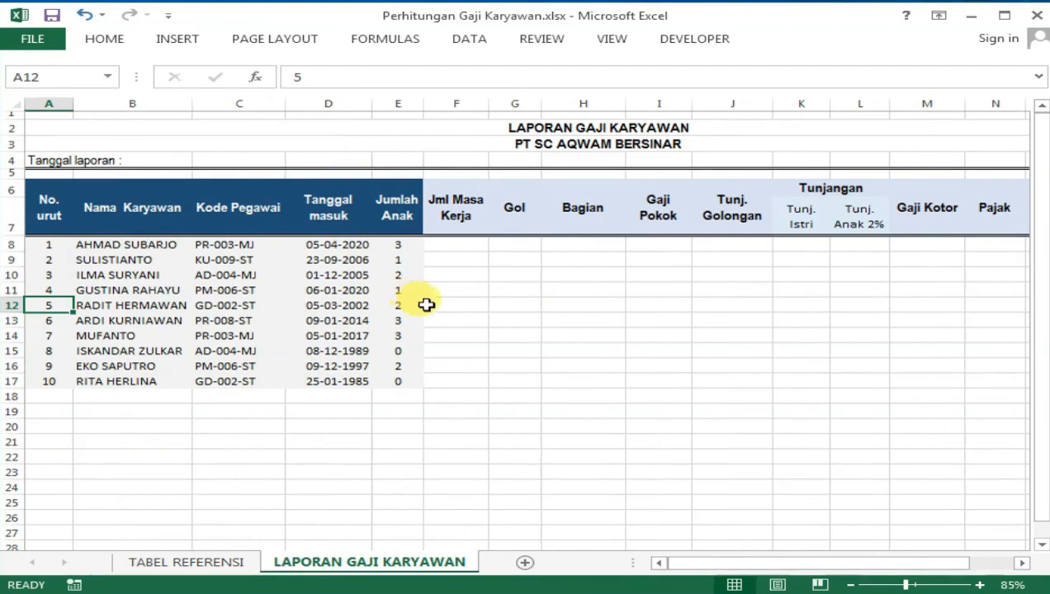
Step: Check the first employee's Jml Masa Kerja and Tanggal masuk cells, ending on the Tanggal laporan cell C4
{"action": "left_click", "coordinate": [458, 240]}
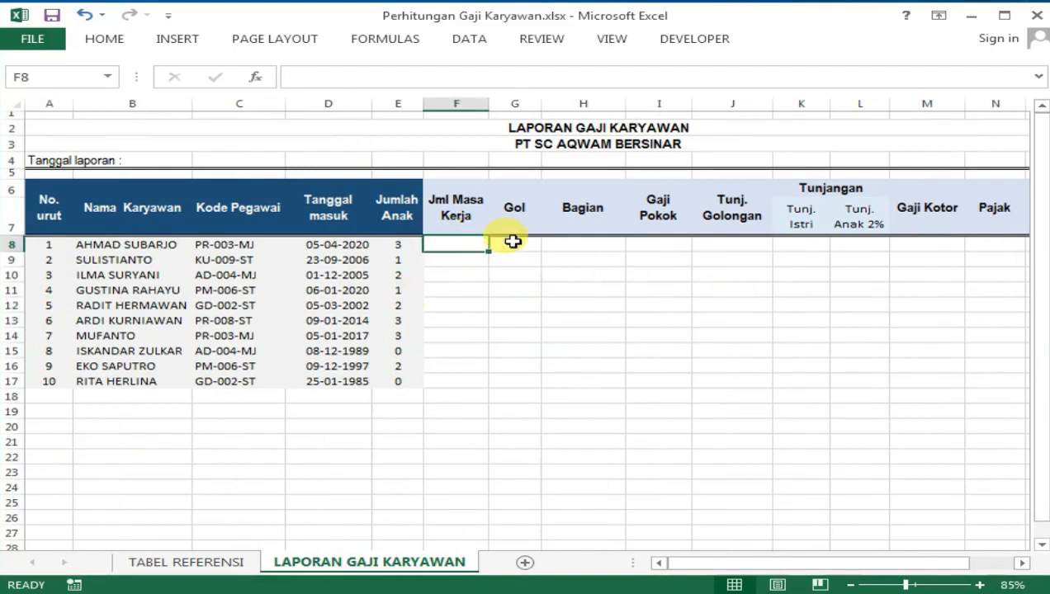
{"action": "left_click", "coordinate": [516, 286]}
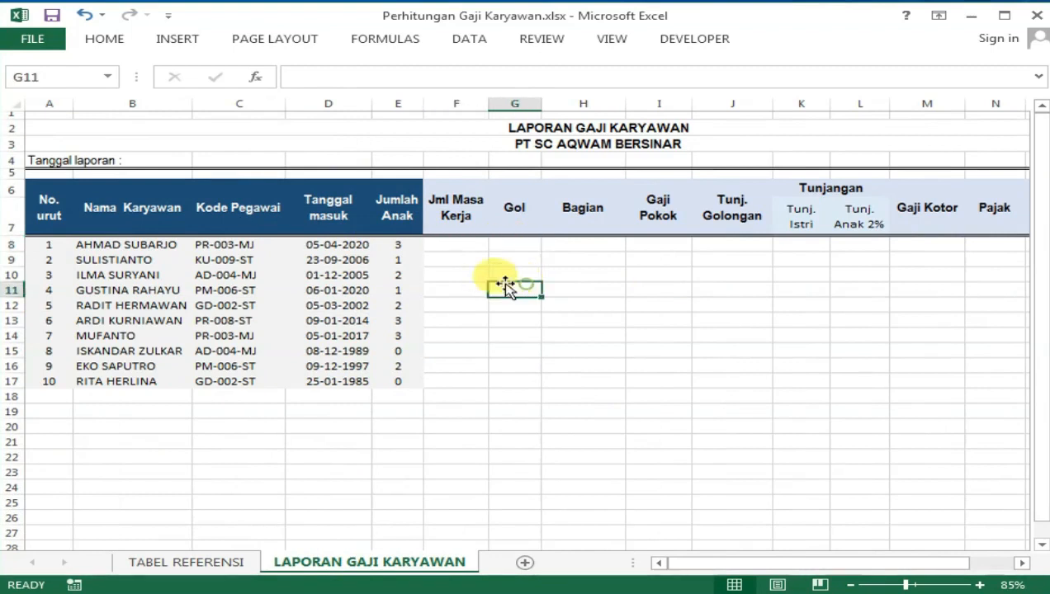
{"action": "left_click", "coordinate": [350, 246]}
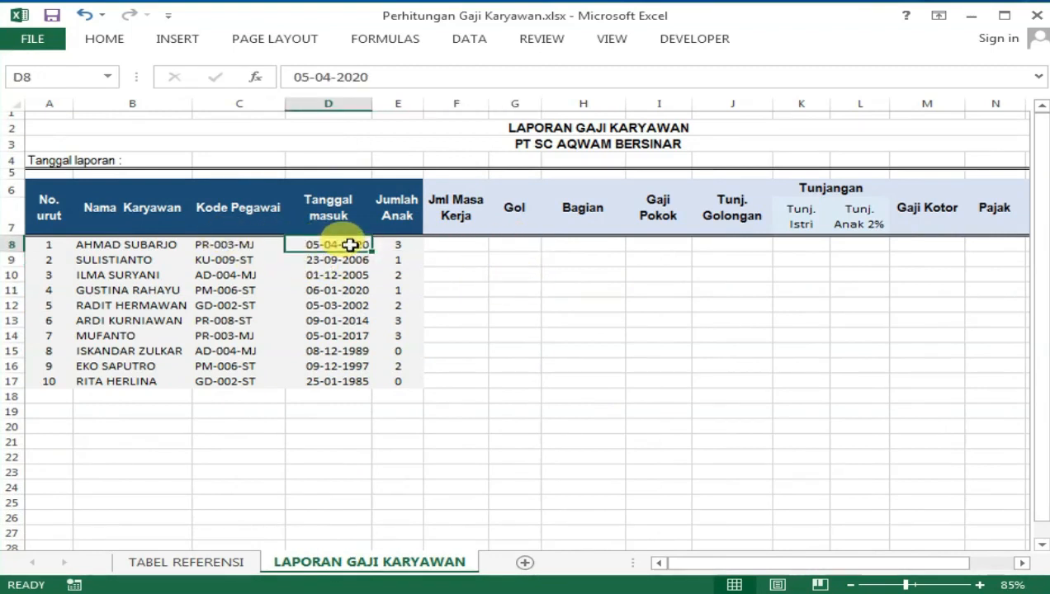
{"action": "left_click", "coordinate": [250, 158]}
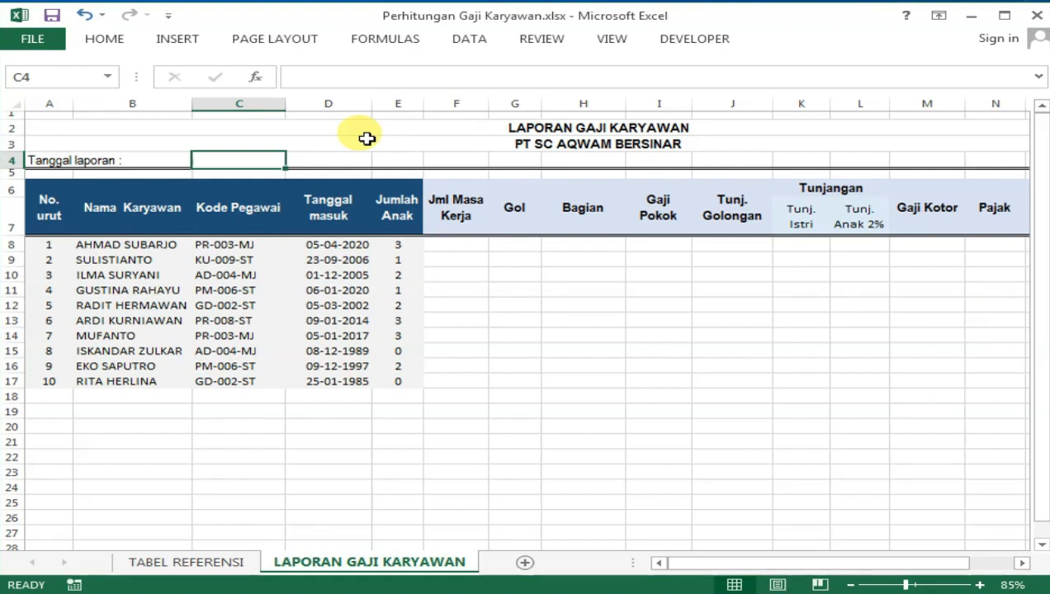
Step: Enter the formula =NOW() in the Tanggal laporan cell C4
{"action": "type", "text": "="}
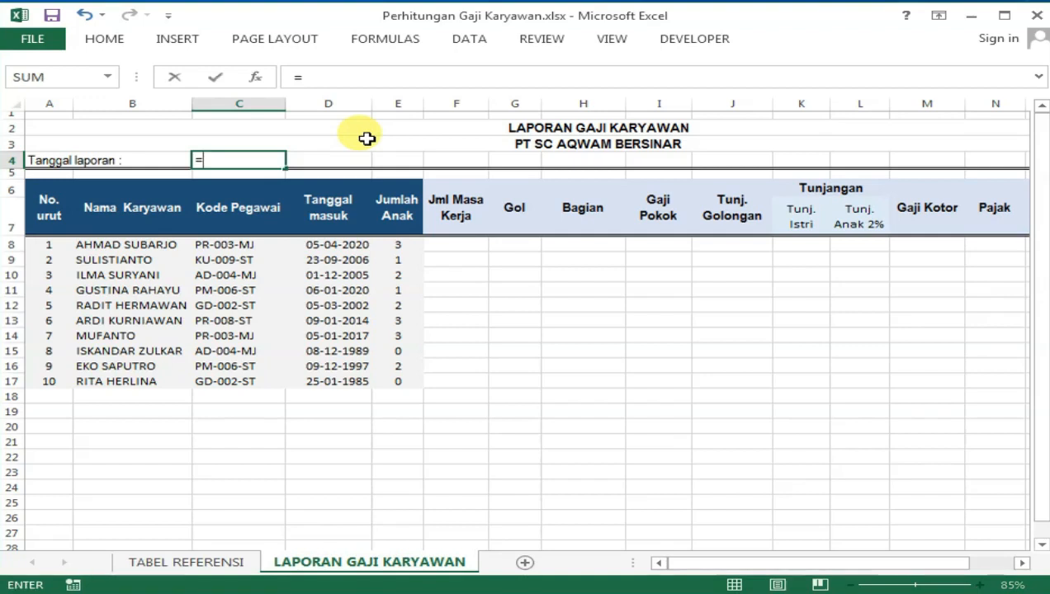
{"action": "type", "text": "now"}
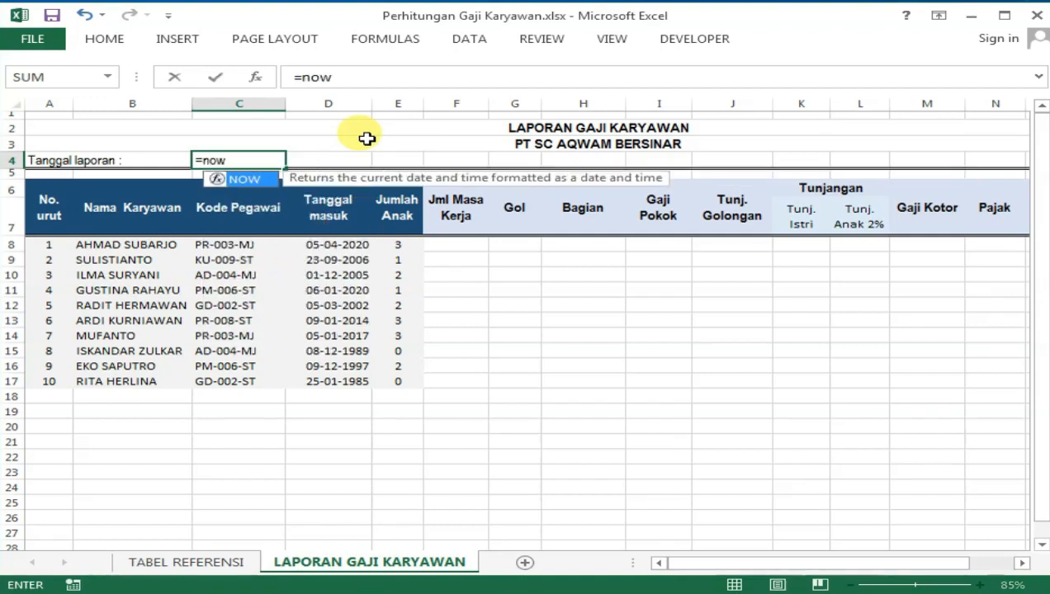
{"action": "type", "text": "("}
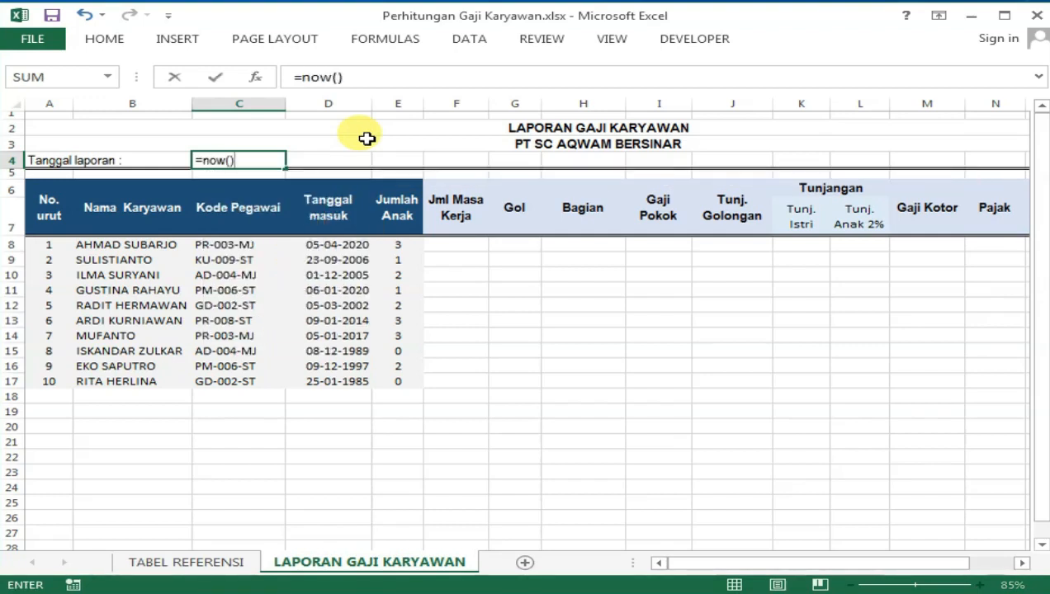
{"action": "type", "text": ")"}
{"action": "key", "text": "Return"}
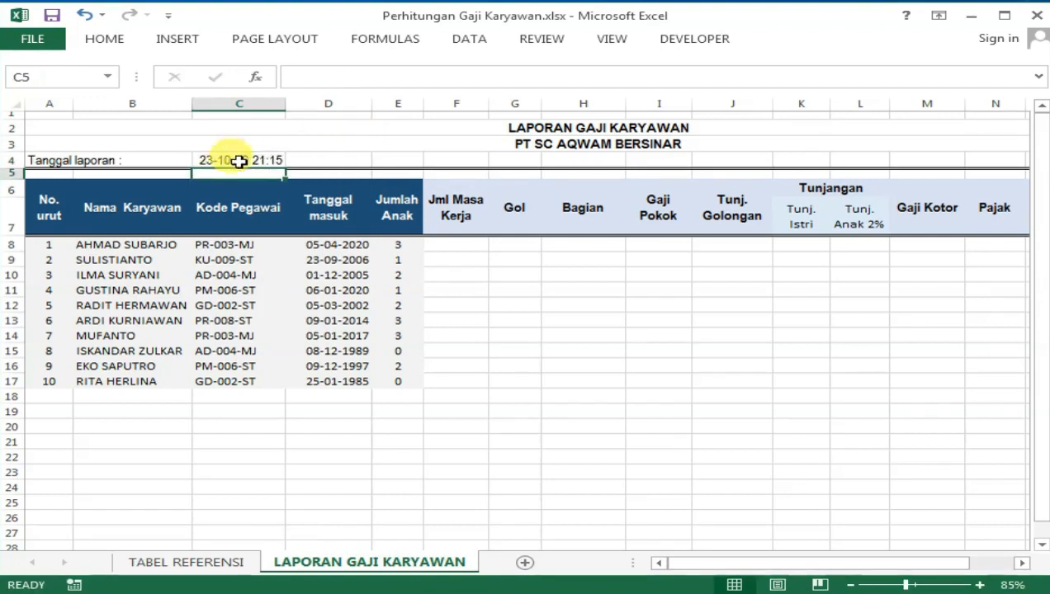
{"action": "left_click", "coordinate": [268, 163]}
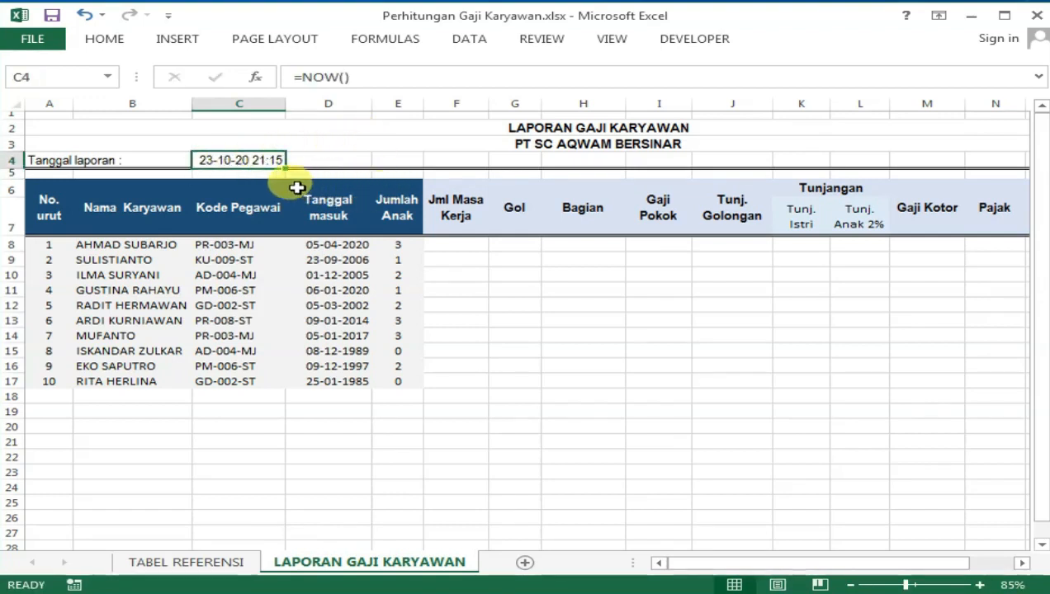
Step: Check the first employee's Tanggal masuk cell D8 and select the Jml Masa Kerja cell F8
{"action": "left_click", "coordinate": [459, 244]}
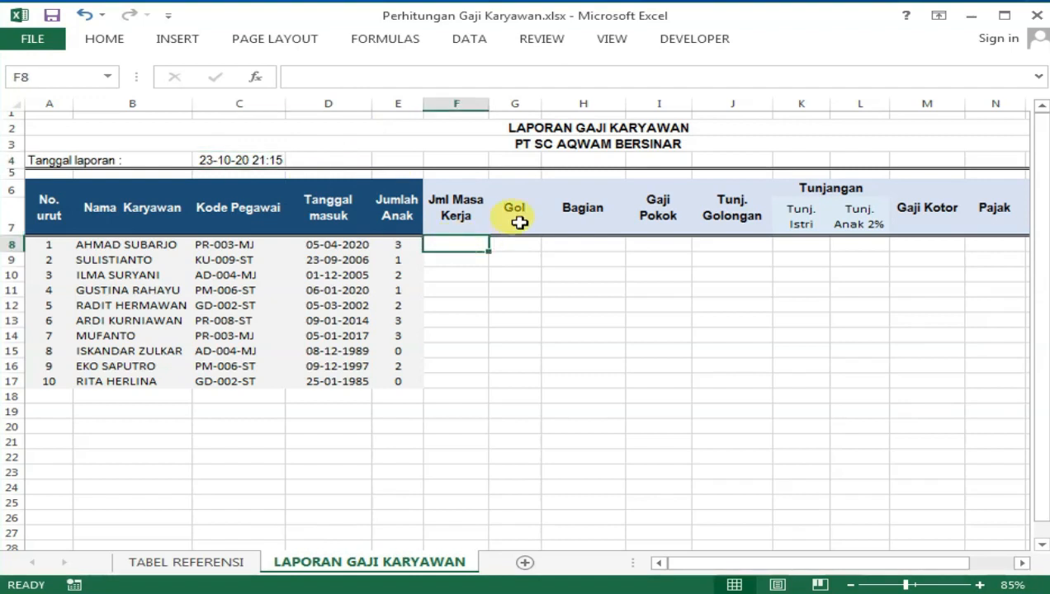
{"action": "left_click", "coordinate": [345, 245]}
{"action": "left_click", "coordinate": [456, 246]}
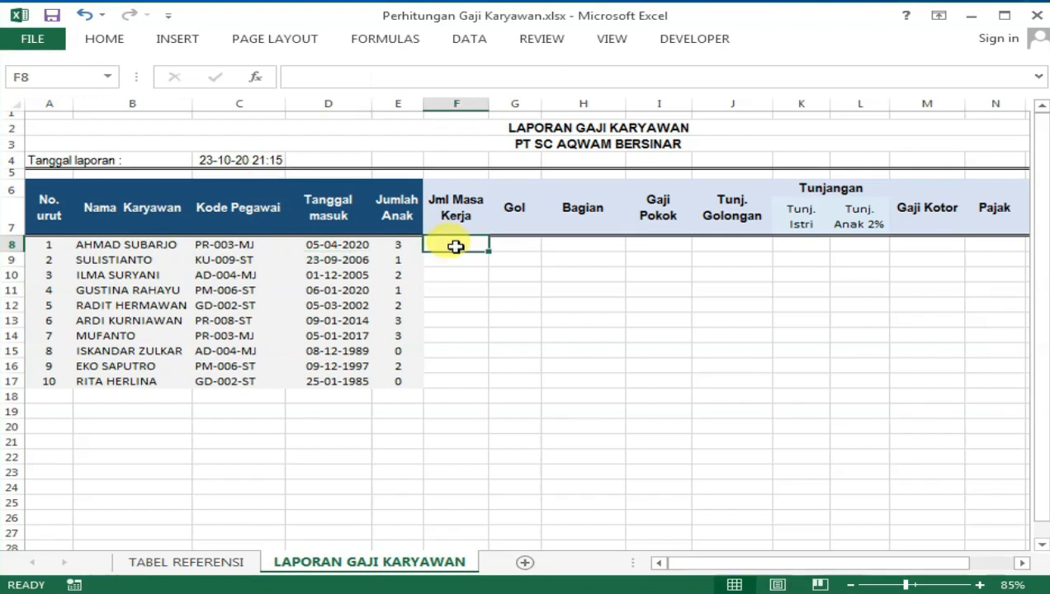
{"action": "type", "text": "=adted"}
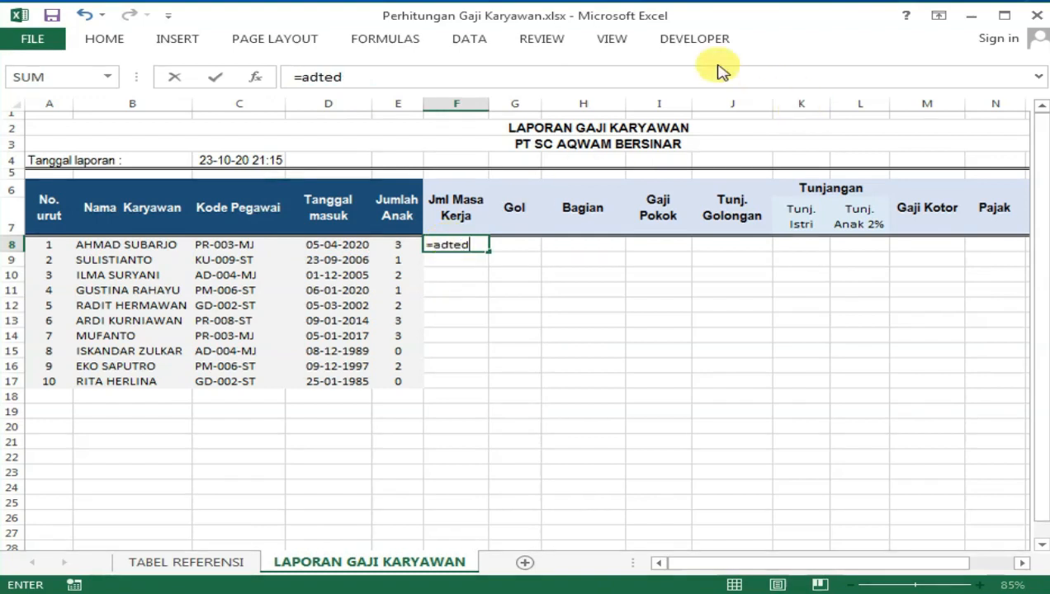
{"action": "key", "text": "BackSpace"}
{"action": "key", "text": "BackSpace"}
{"action": "key", "text": "BackSpace"}
{"action": "type", "text": "CA"}
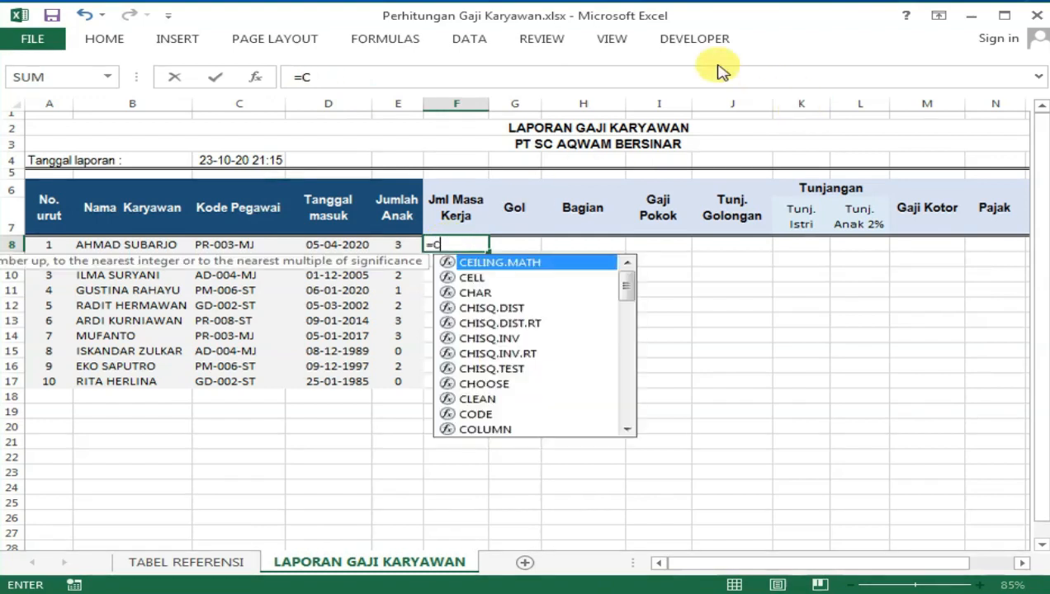
{"action": "key", "text": "BackSpace"}
{"action": "key", "text": "BackSpace"}
Step: Calculate the first employee's Jml Masa Kerja in F8 with =DATEDIF(D8,$C$4,"Y"), keeping the report date reference absolute
{"action": "type", "text": "DATE"}
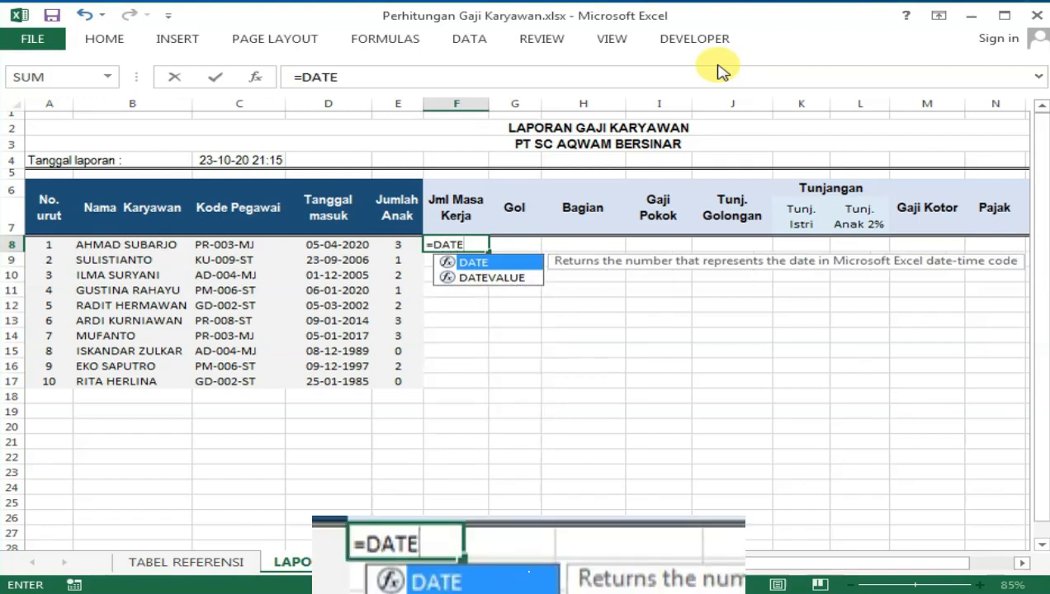
{"action": "type", "text": "DIF("}
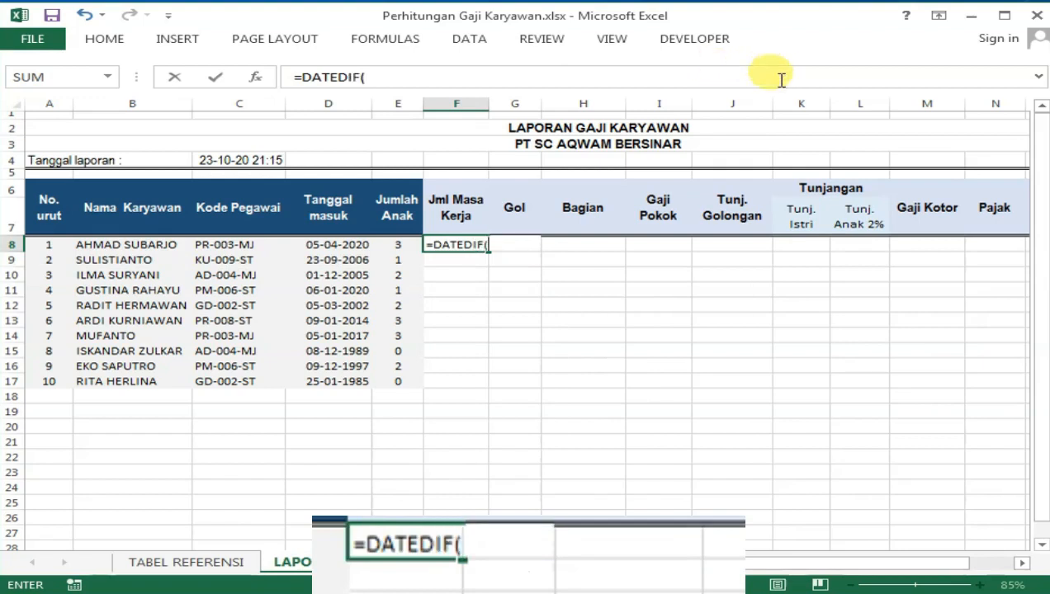
{"action": "left_click", "coordinate": [338, 246]}
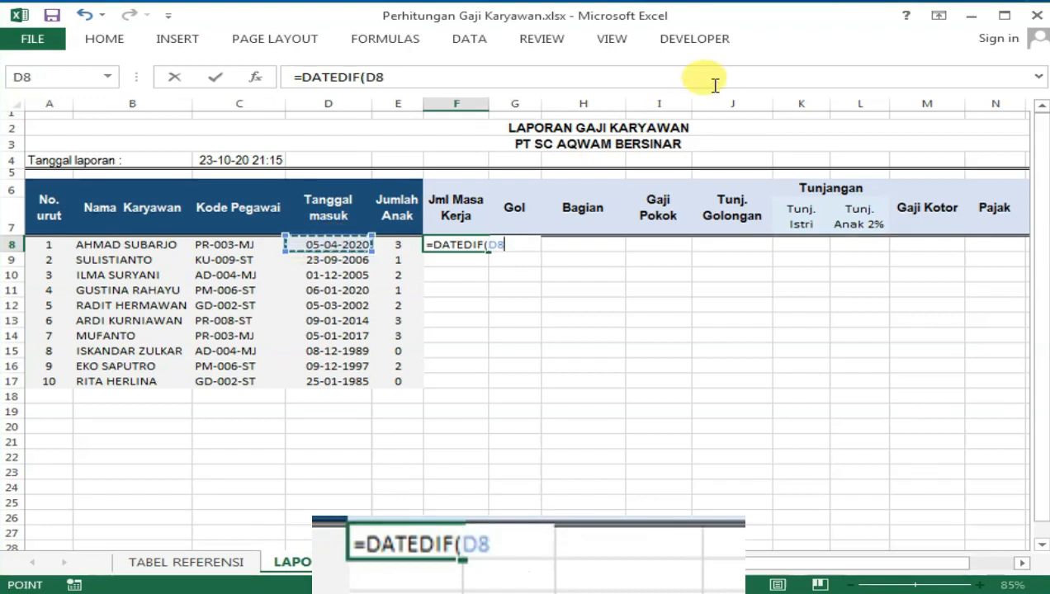
{"action": "type", "text": ","}
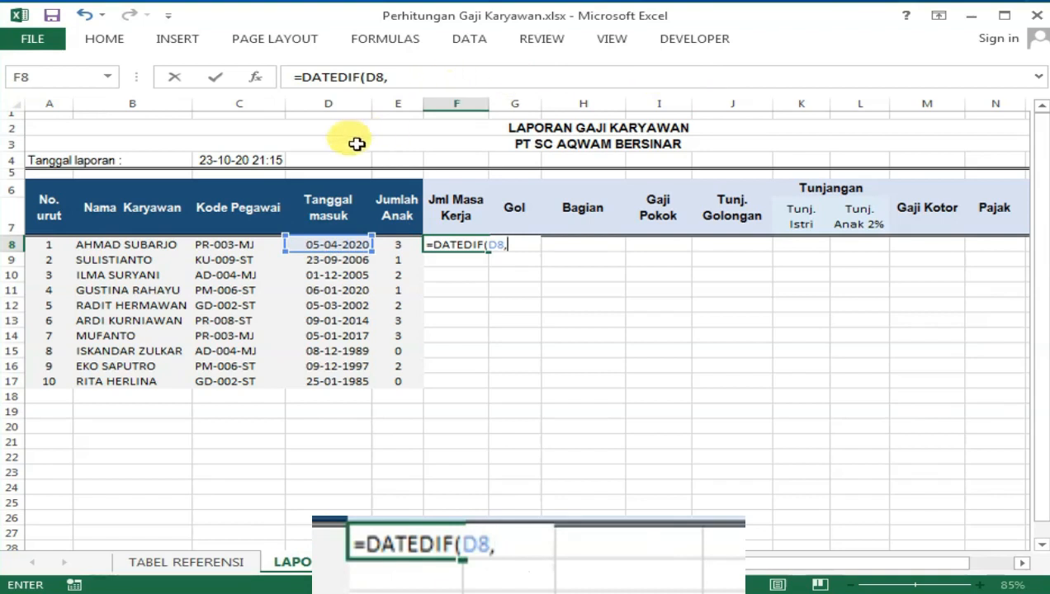
{"action": "left_click", "coordinate": [245, 160]}
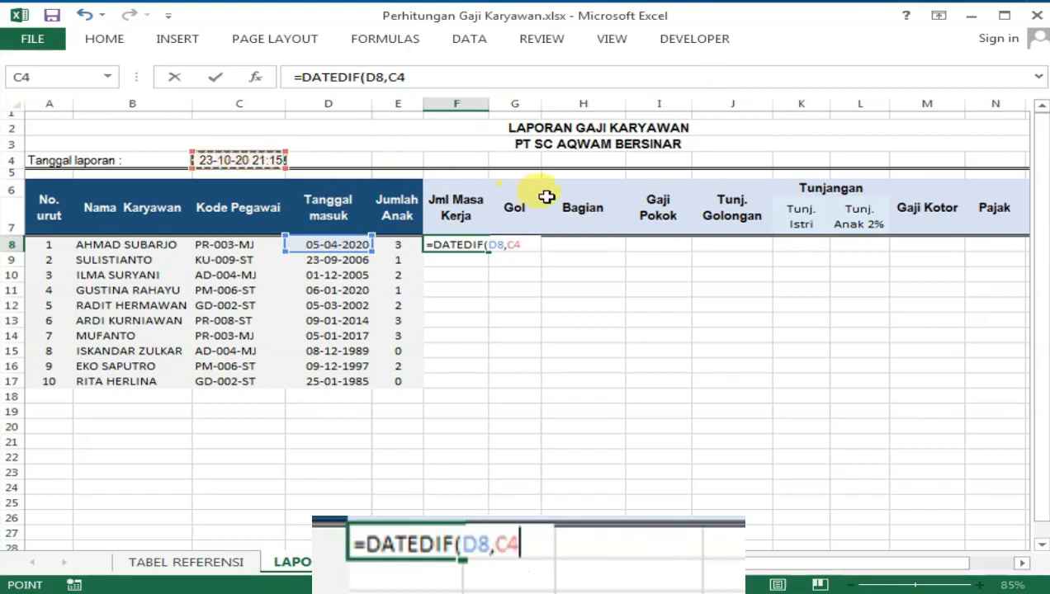
{"action": "type", "text": ",\"Y"}
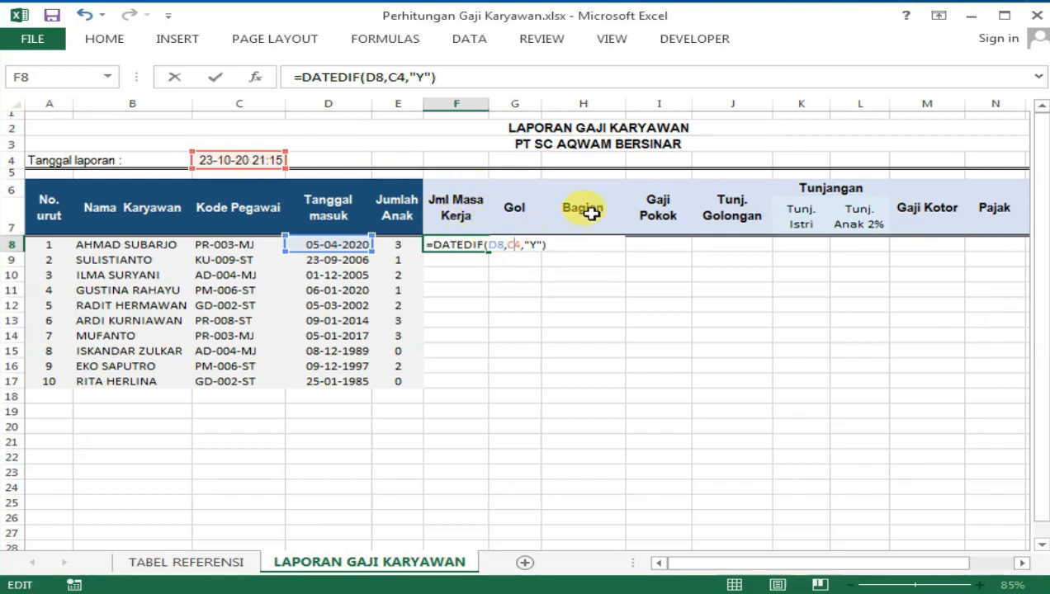
{"action": "key", "text": "F4"}
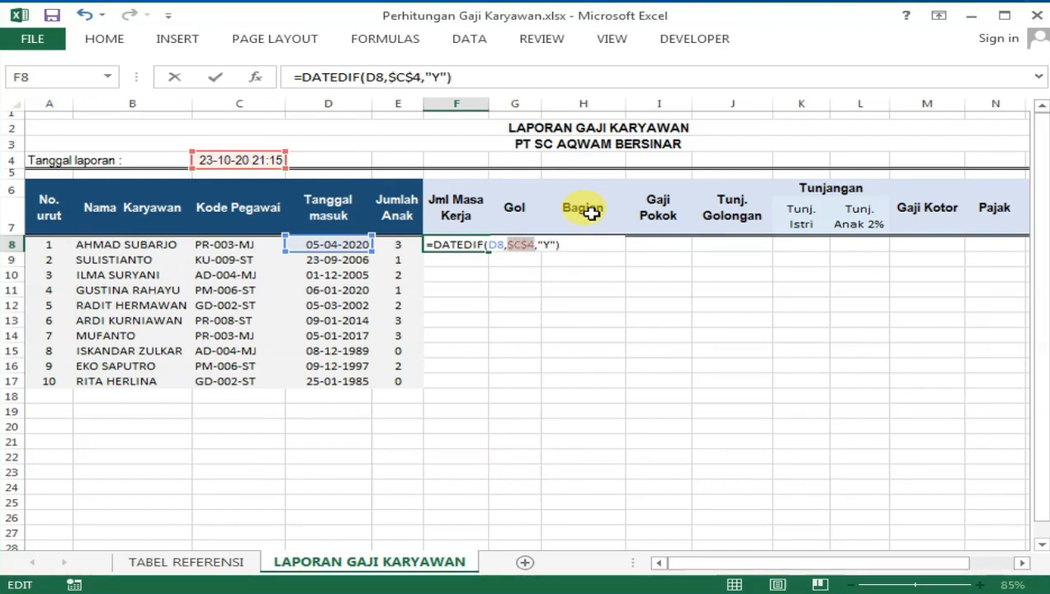
{"action": "key", "text": "Return"}
{"action": "left_click", "coordinate": [485, 248]}
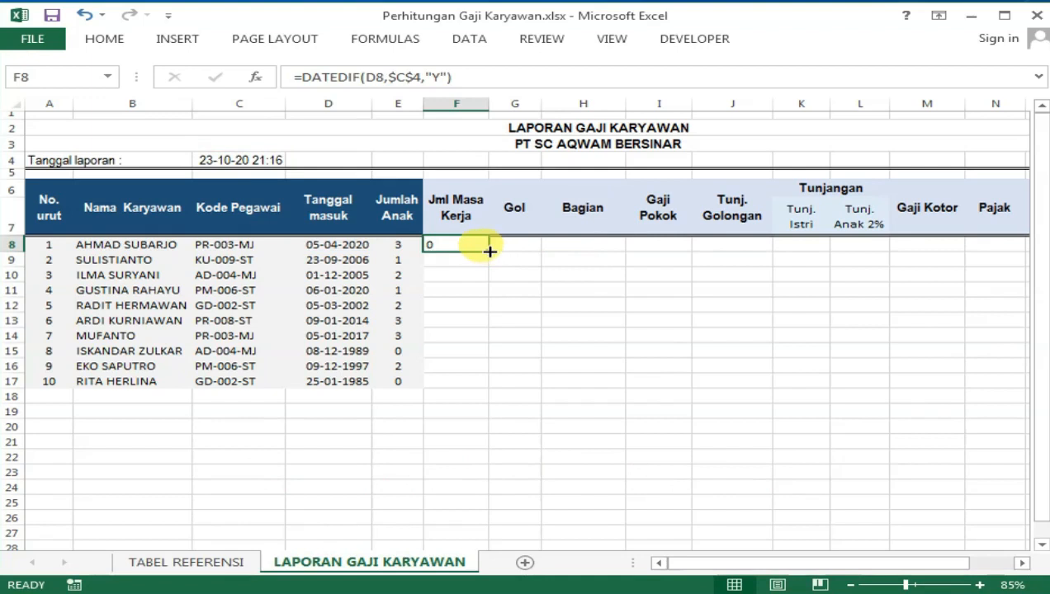
Step: Set the first employee's Tanggal masuk in D8 to 05-04-2010
{"action": "double_click", "coordinate": [352, 242]}
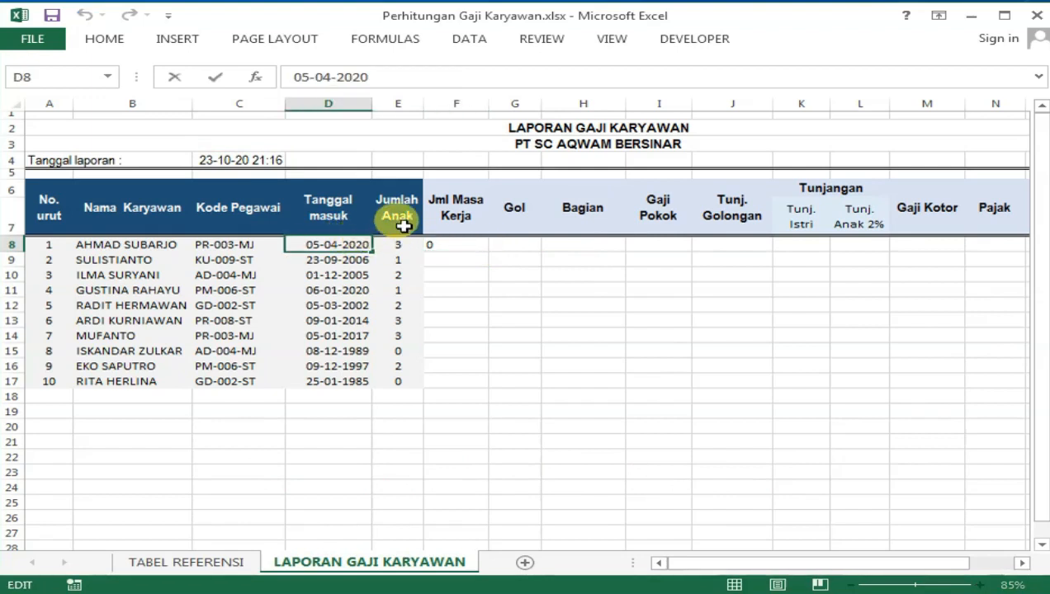
{"action": "key", "text": "BackSpace"}
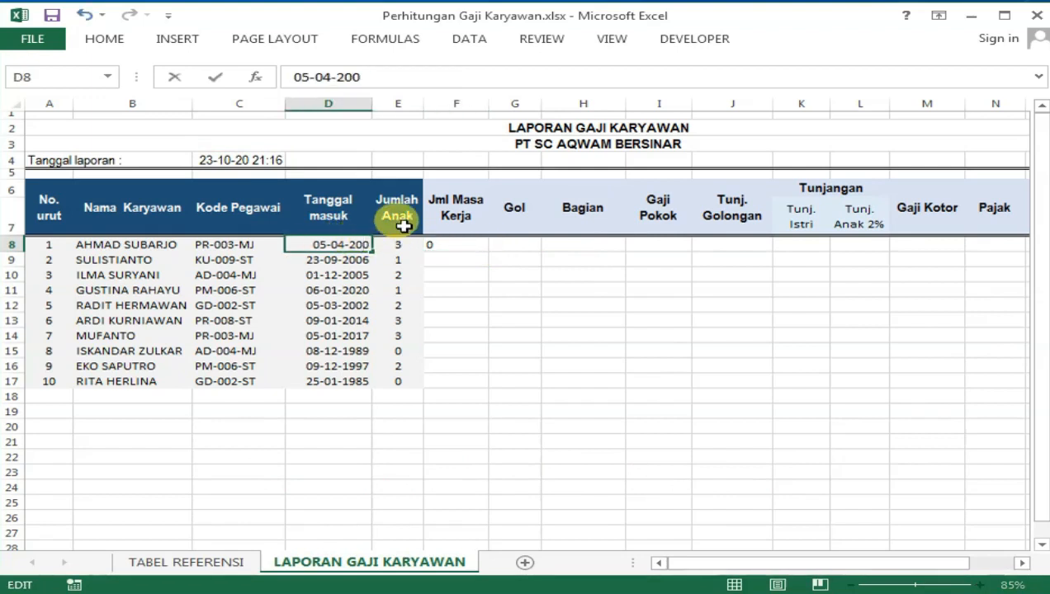
{"action": "key", "text": "Return"}
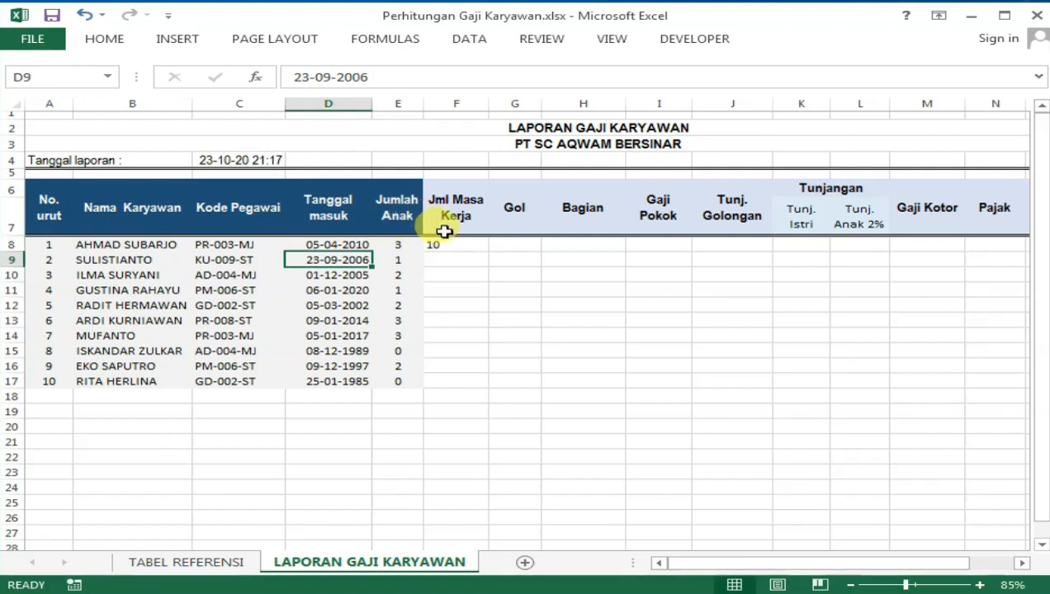
Step: Fill the Jml Masa Kerja formula from F8 down through F17 and centre the values in F8:F17
{"action": "left_click", "coordinate": [474, 244]}
{"action": "left_click_drag", "start_coordinate": [488, 249], "coordinate": [473, 387]}
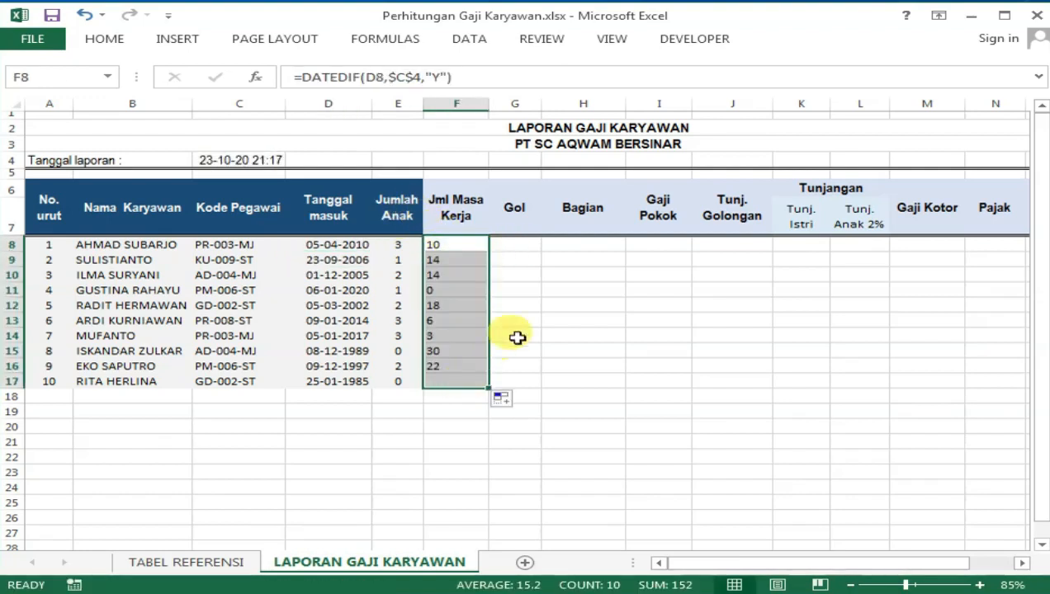
{"action": "left_click", "coordinate": [578, 291]}
{"action": "left_click", "coordinate": [456, 246]}
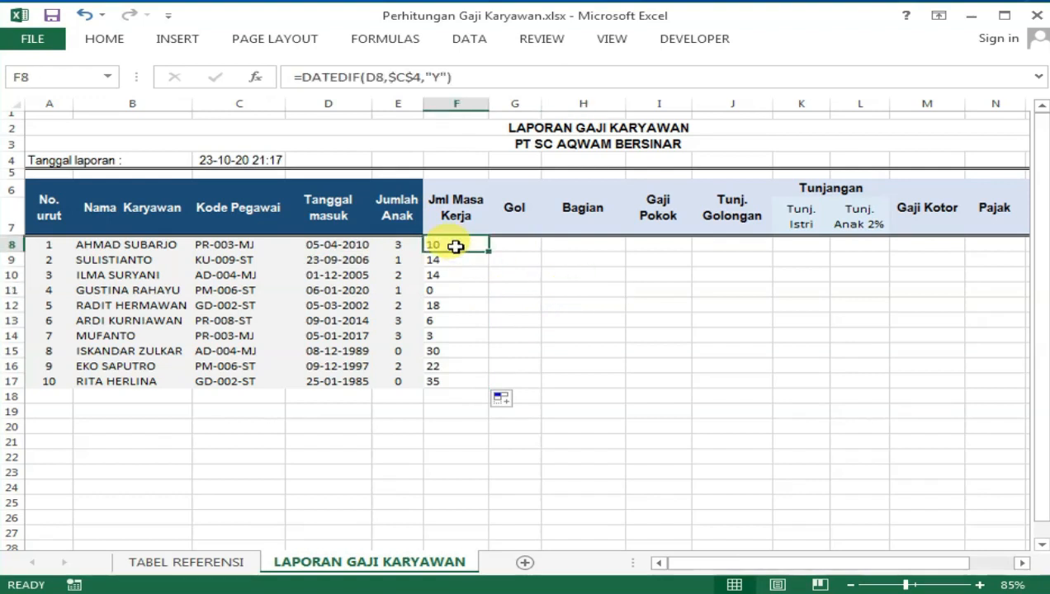
{"action": "left_click_drag", "start_coordinate": [455, 246], "coordinate": [454, 390]}
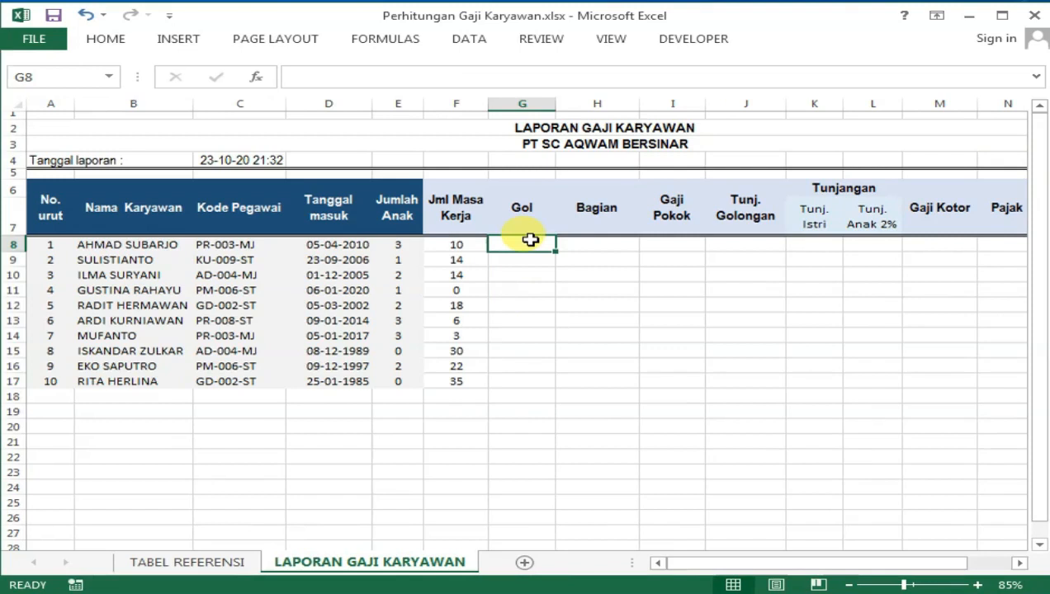
Step: Review the Jml Masa Kerja values in F8:F17 as the basis for the Gol column
{"action": "left_click", "coordinate": [594, 269]}
{"action": "left_click", "coordinate": [538, 244]}
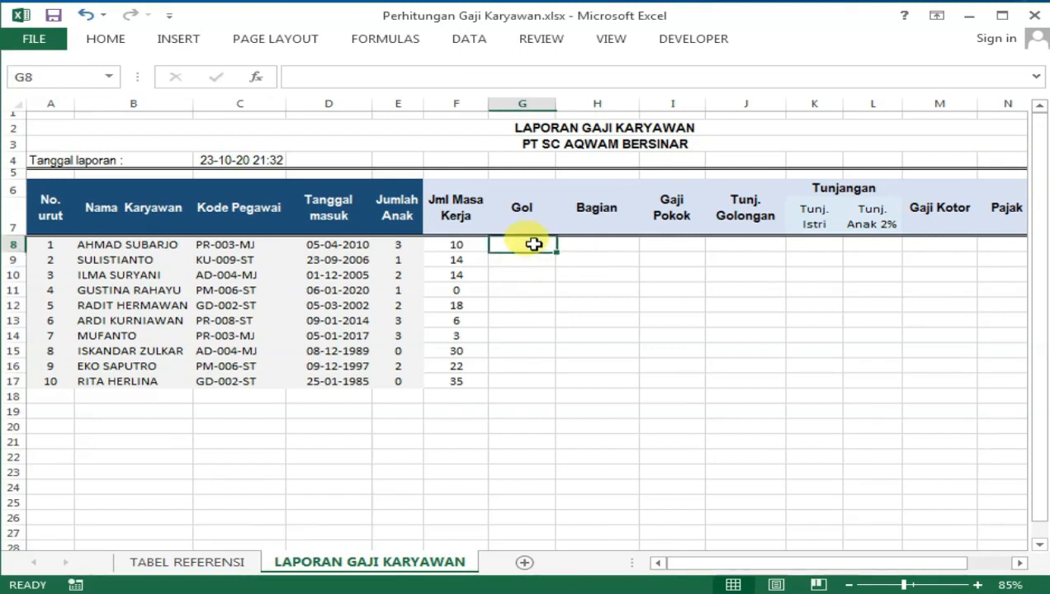
{"action": "left_click", "coordinate": [593, 285]}
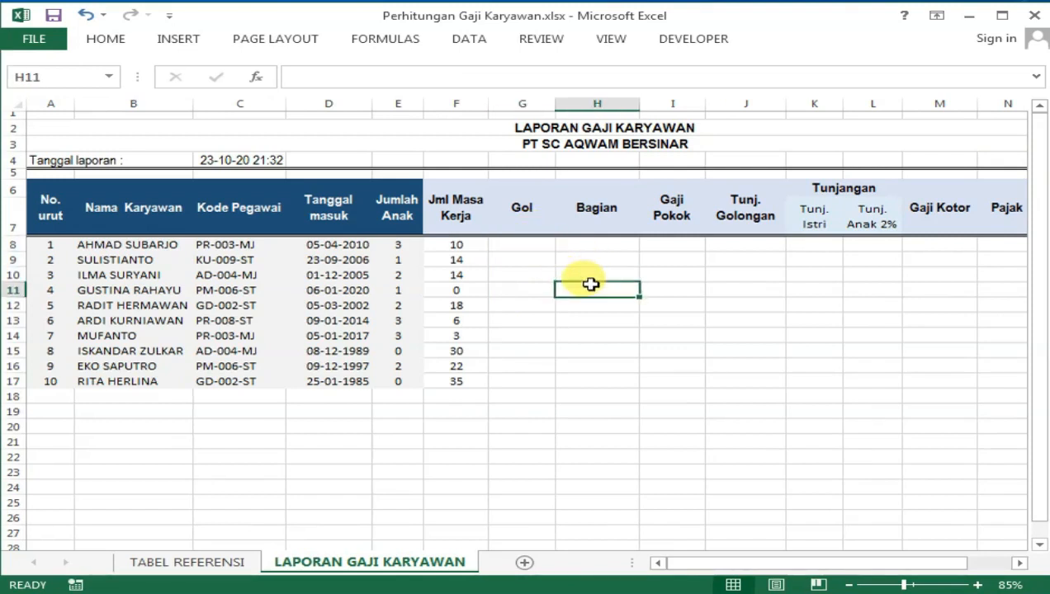
{"action": "left_click", "coordinate": [528, 245]}
{"action": "left_click_drag", "start_coordinate": [476, 246], "coordinate": [480, 385]}
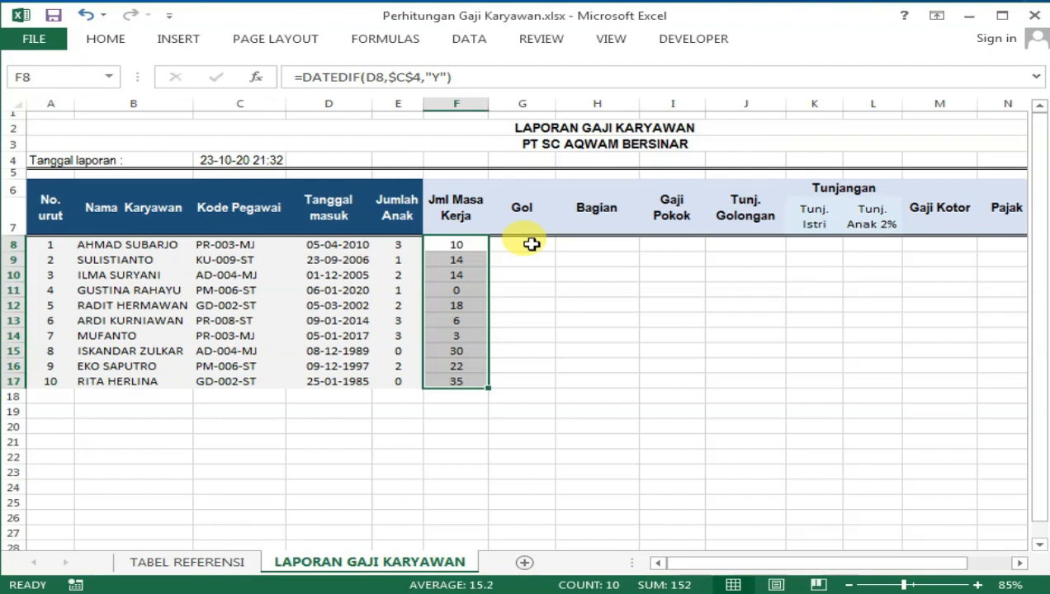
Step: Start the first employee's Gol formula in G8 with an IF that returns "C" when F8>=17
{"action": "left_click", "coordinate": [531, 245]}
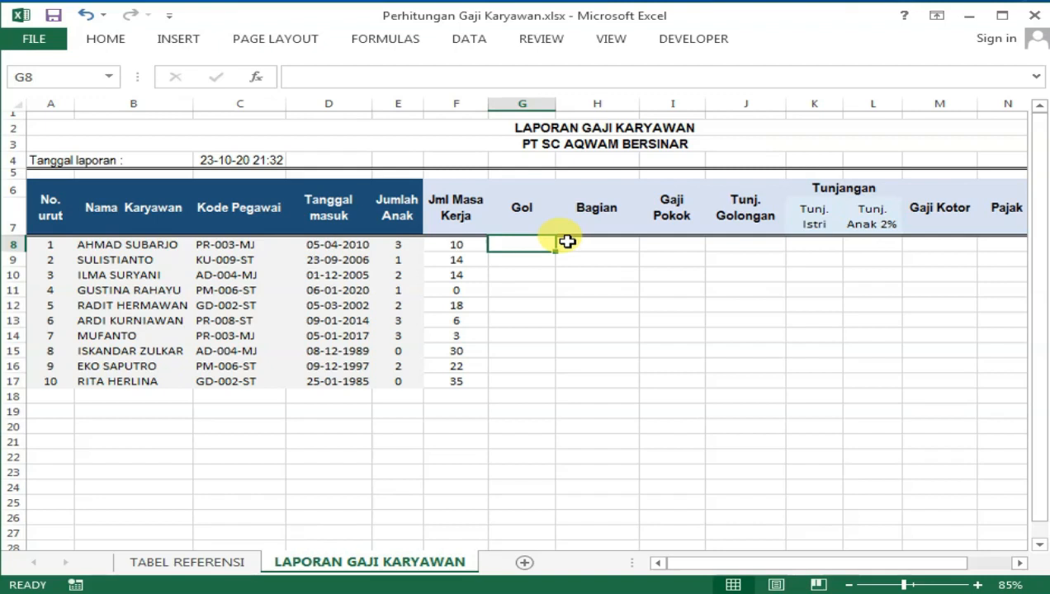
{"action": "type", "text": "="}
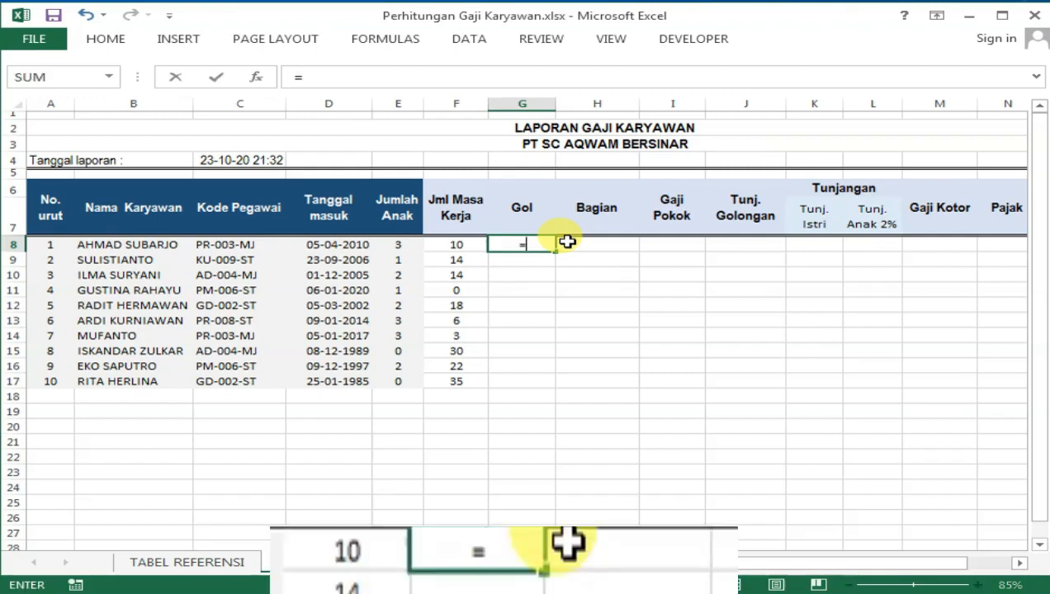
{"action": "type", "text": "IF("}
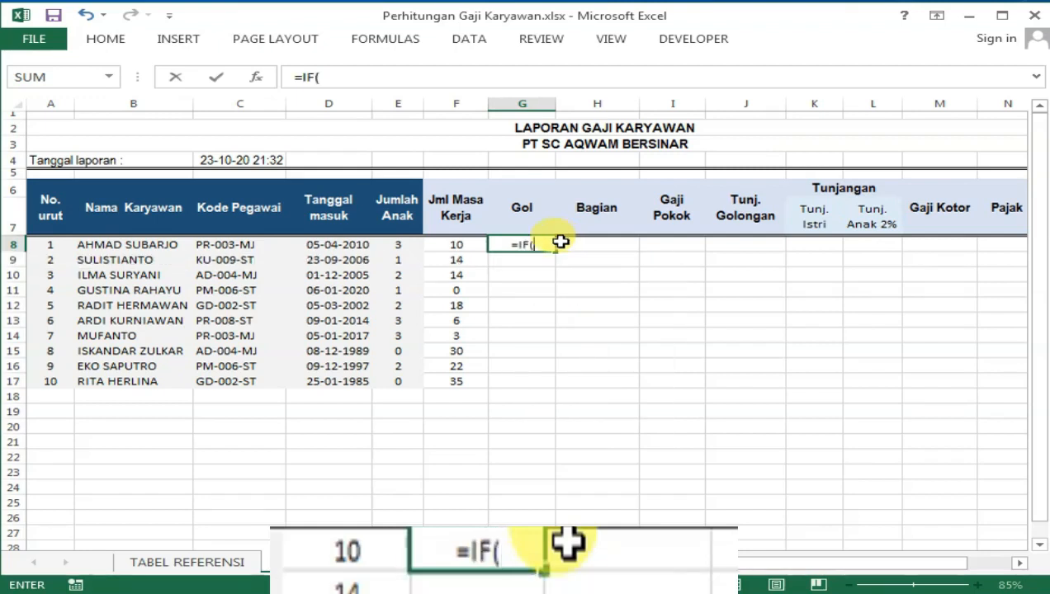
{"action": "left_click", "coordinate": [465, 245]}
{"action": "type", "text": ">="}
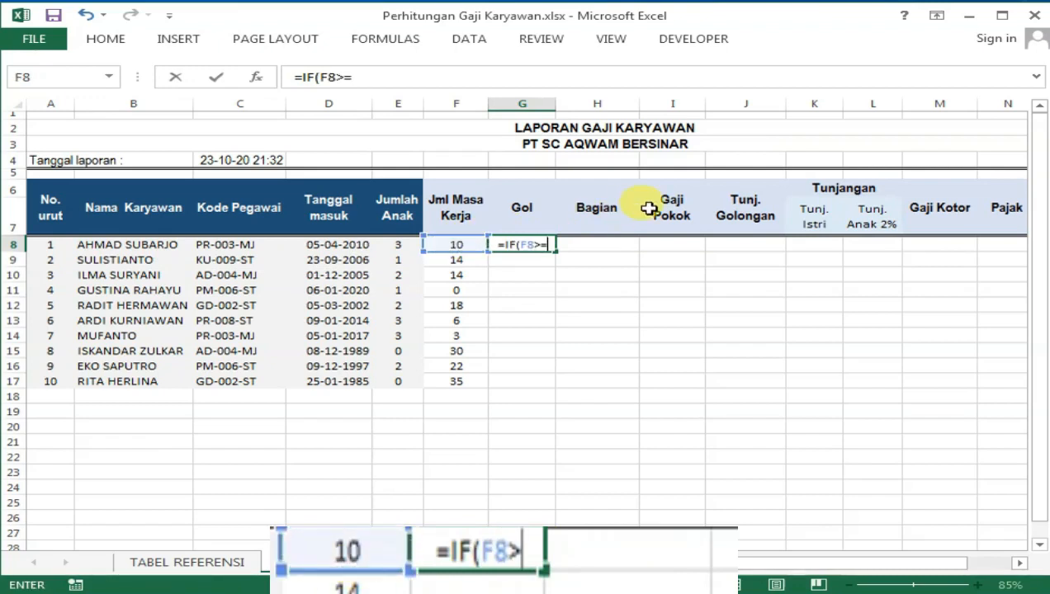
{"action": "type", "text": "17,"}
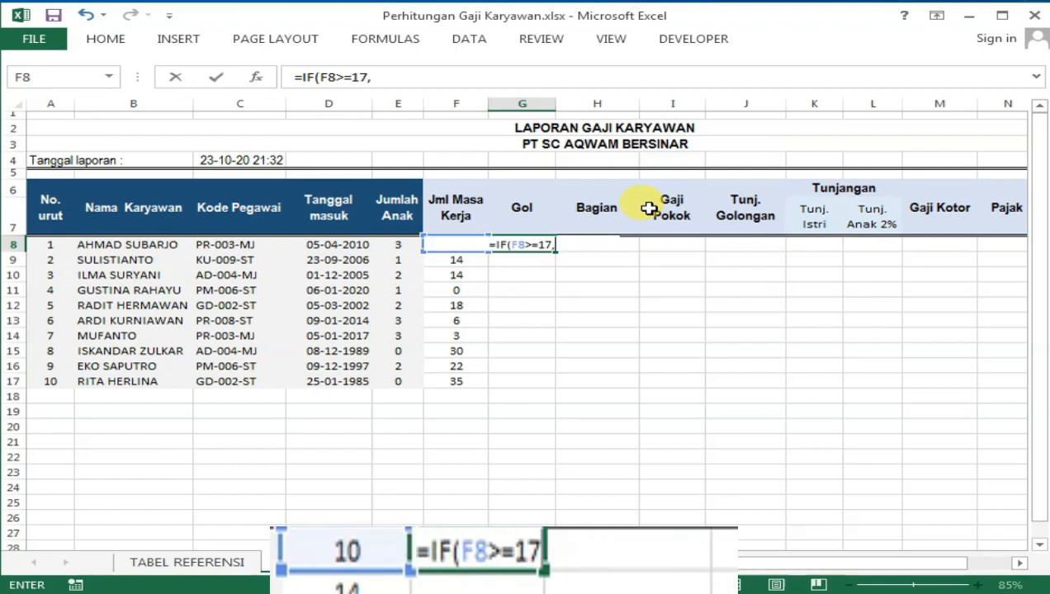
{"action": "type", "text": "\"\""}
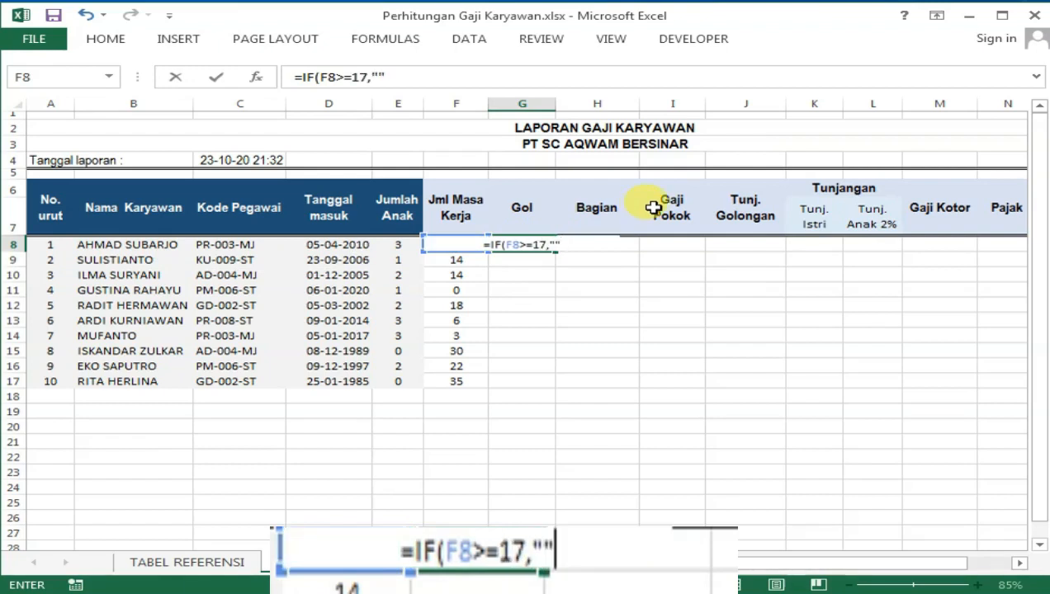
{"action": "key", "text": "F2"}
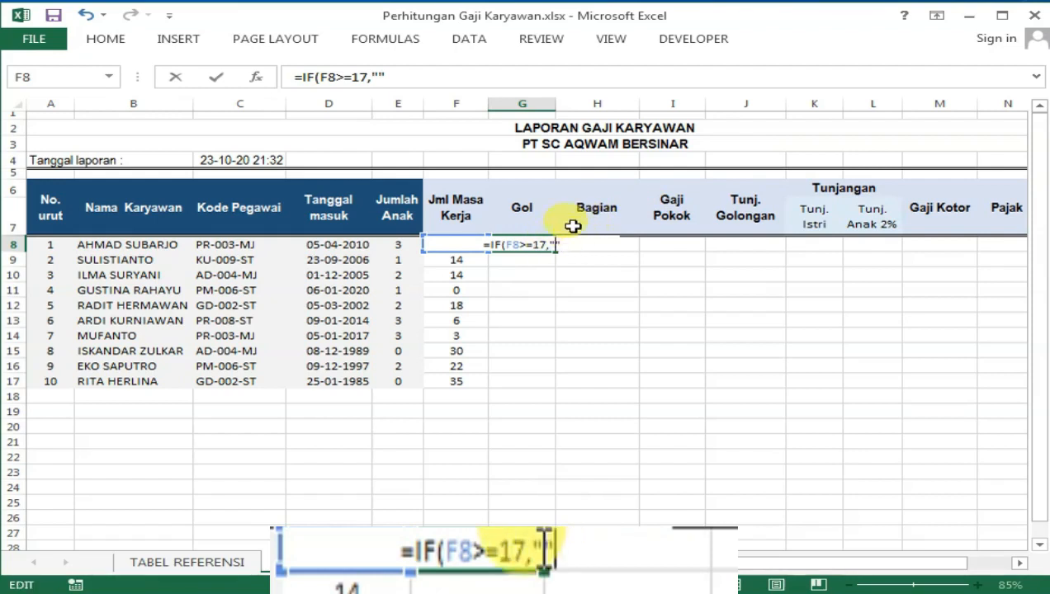
{"action": "key", "text": "Left"}
{"action": "type", "text": "C"}
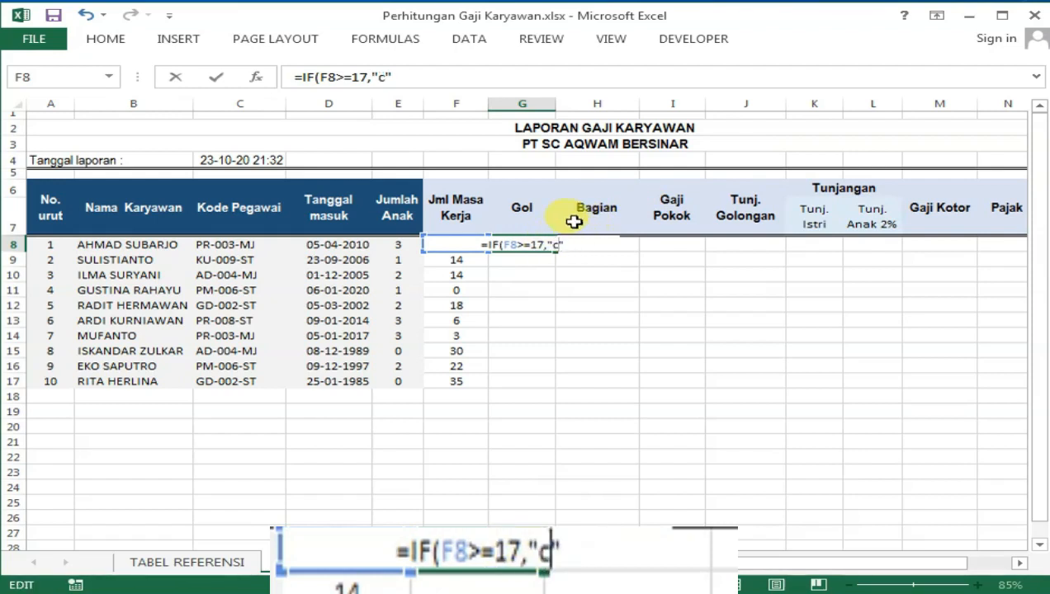
{"action": "key", "text": "Right"}
{"action": "type", "text": ","}
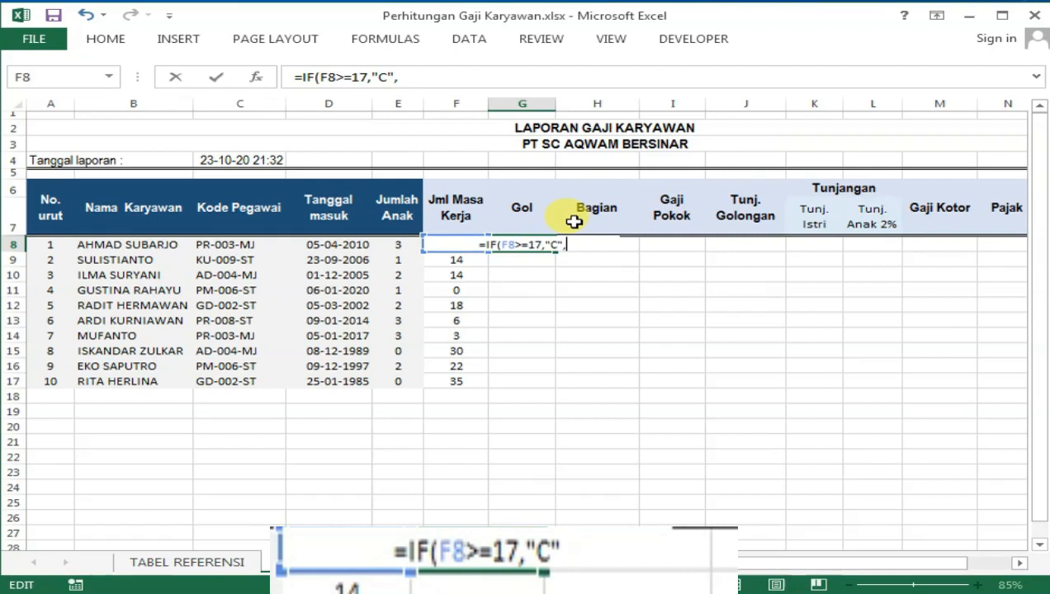
Step: Complete the G8 formula with a nested IF that returns "B" when F8>=9 and otherwise "A"
{"action": "type", "text": "IF(F"}
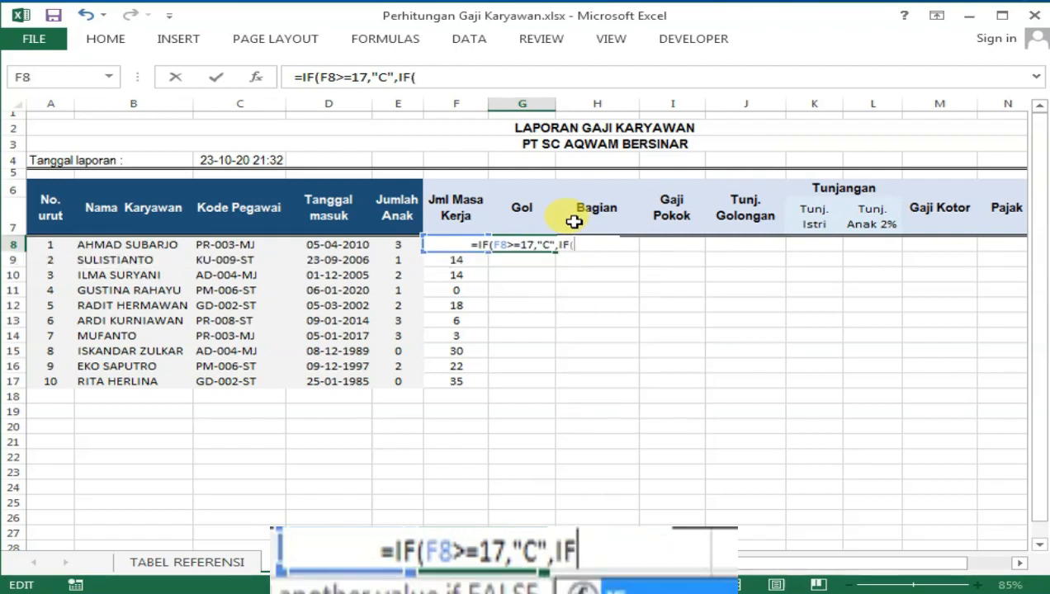
{"action": "type", "text": "8"}
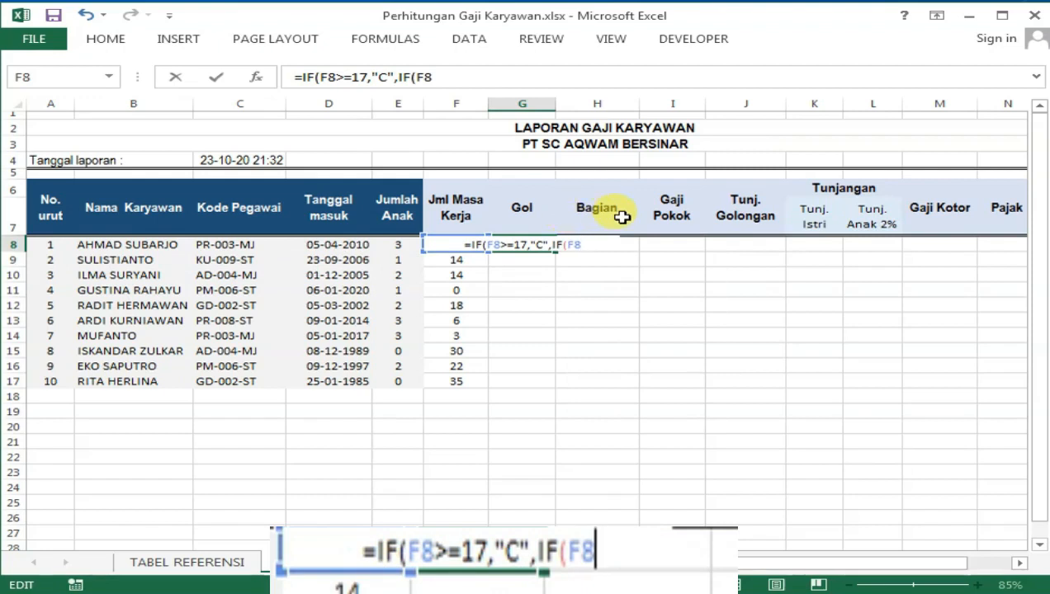
{"action": "type", "text": ">="}
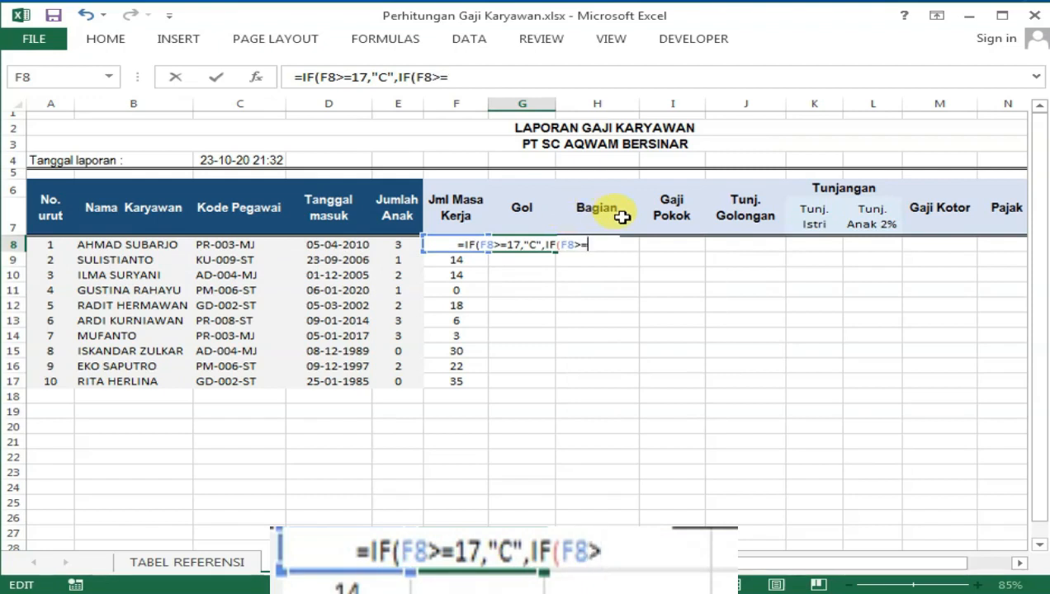
{"action": "type", "text": "9,\"\""}
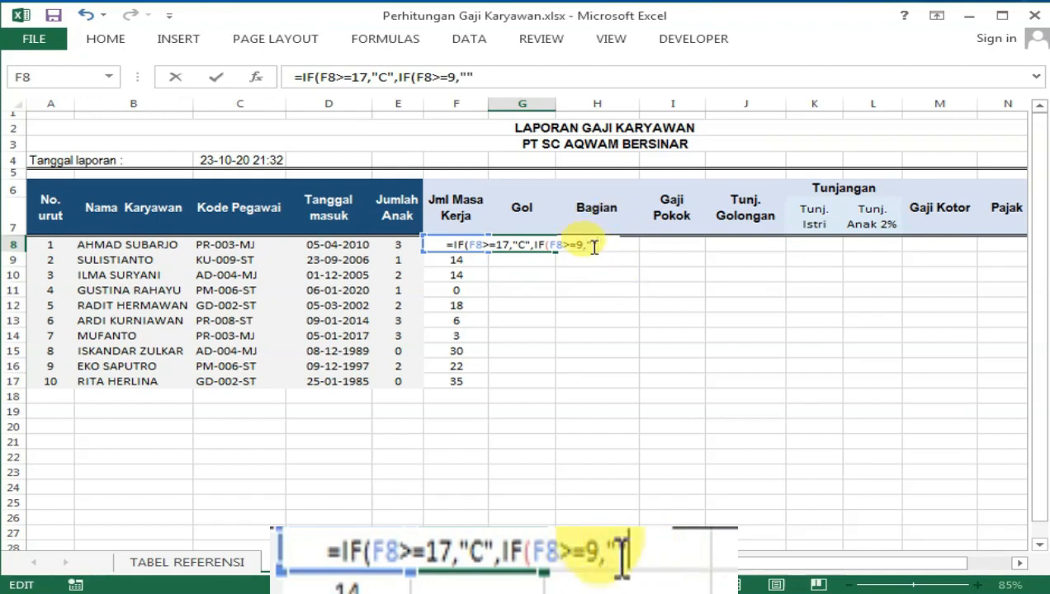
{"action": "left_click", "coordinate": [595, 245]}
{"action": "type", "text": "B\""}
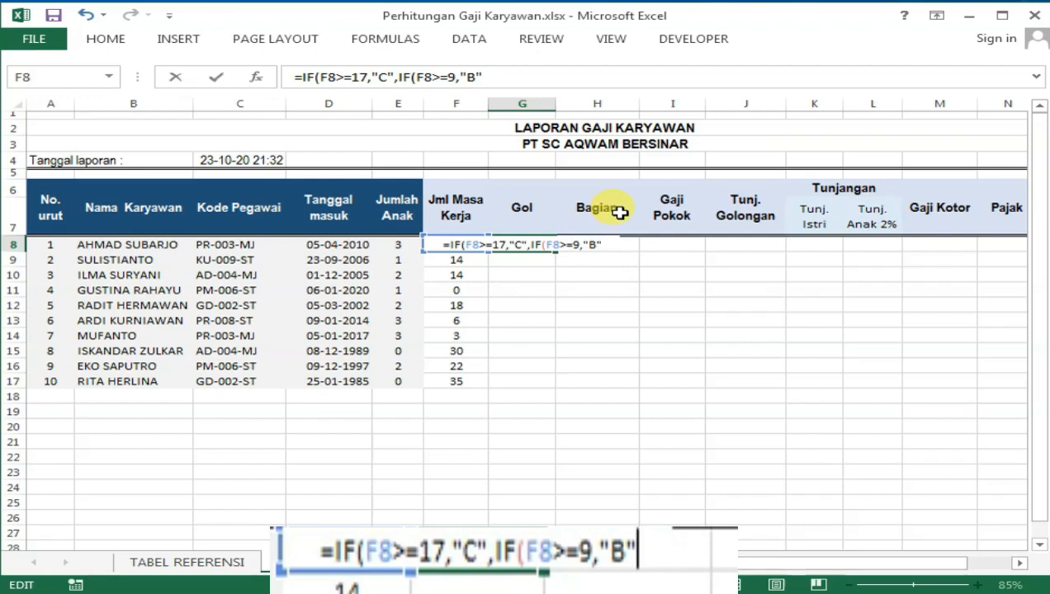
{"action": "type", "text": ","}
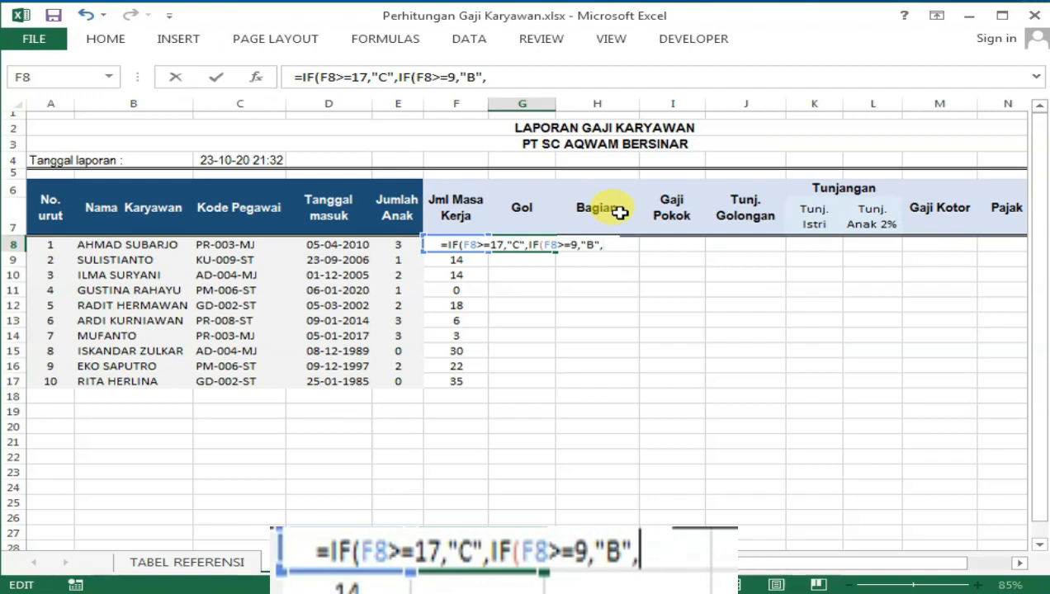
{"action": "type", "text": "\""}
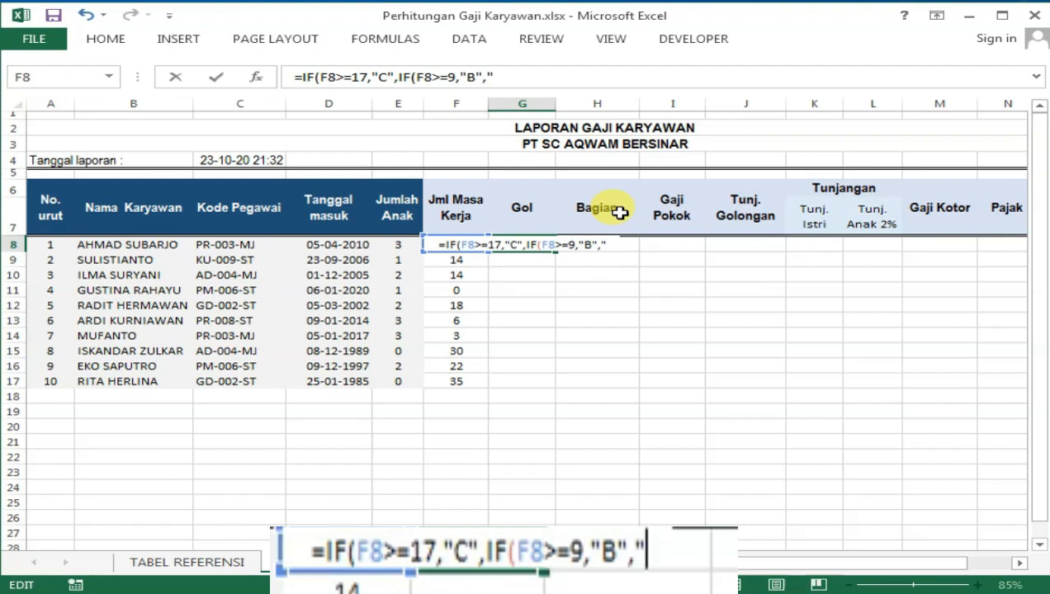
{"action": "type", "text": "A"}
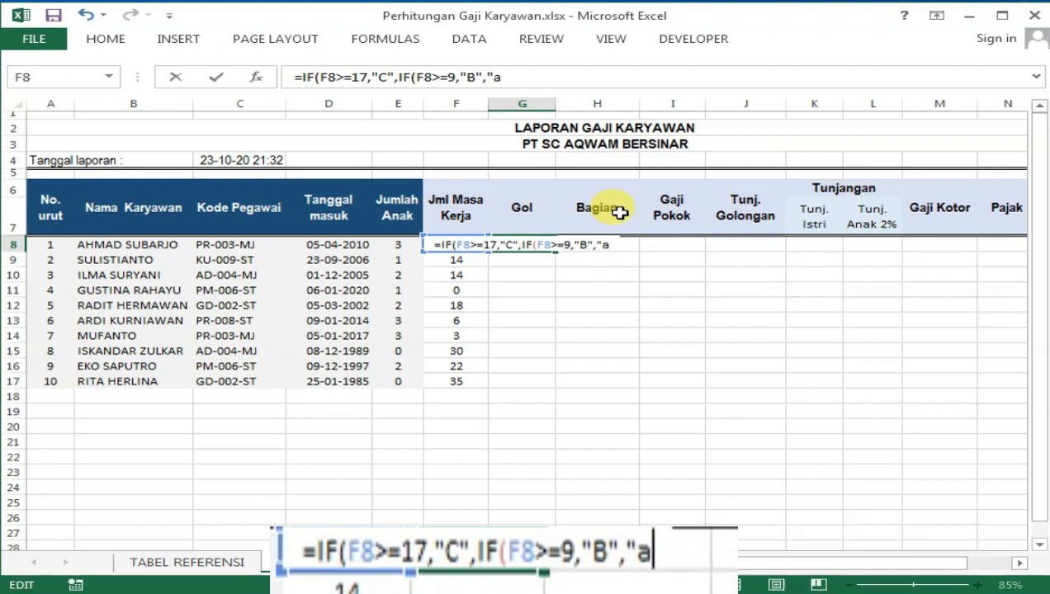
{"action": "type", "text": "\""}
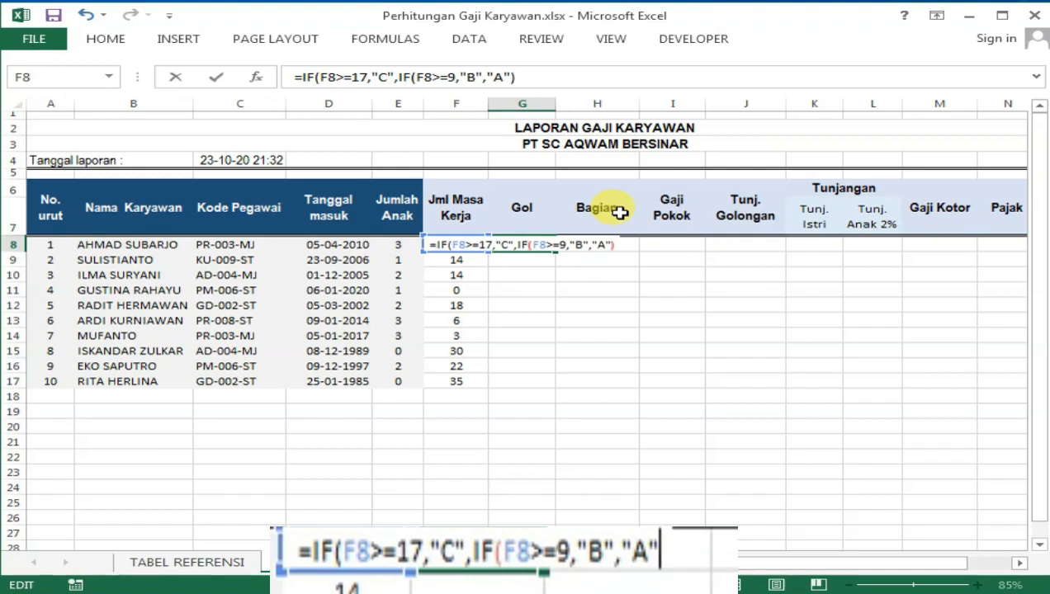
{"action": "type", "text": ")"}
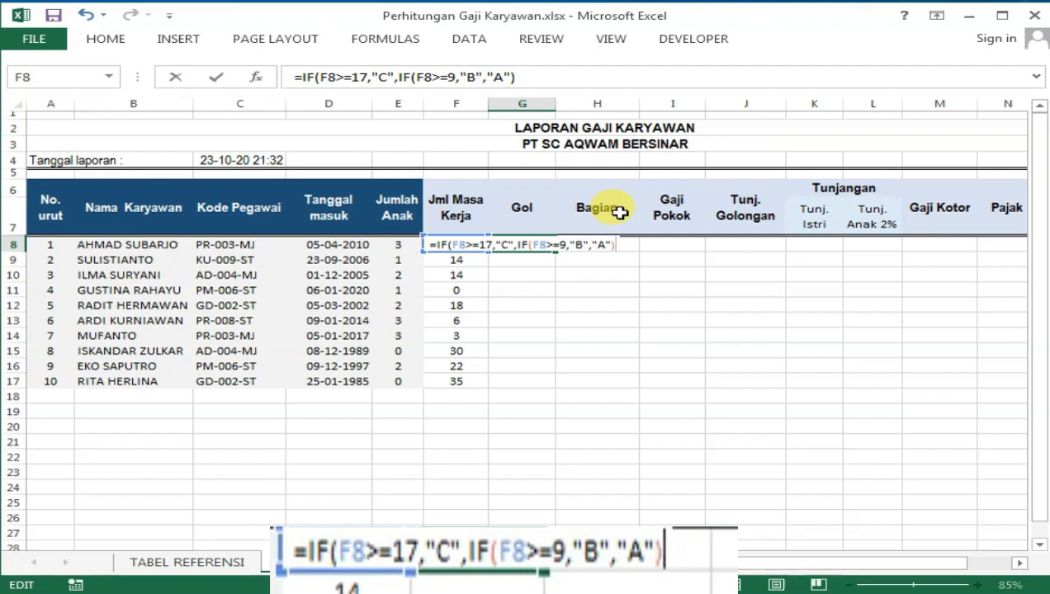
{"action": "type", "text": ")"}
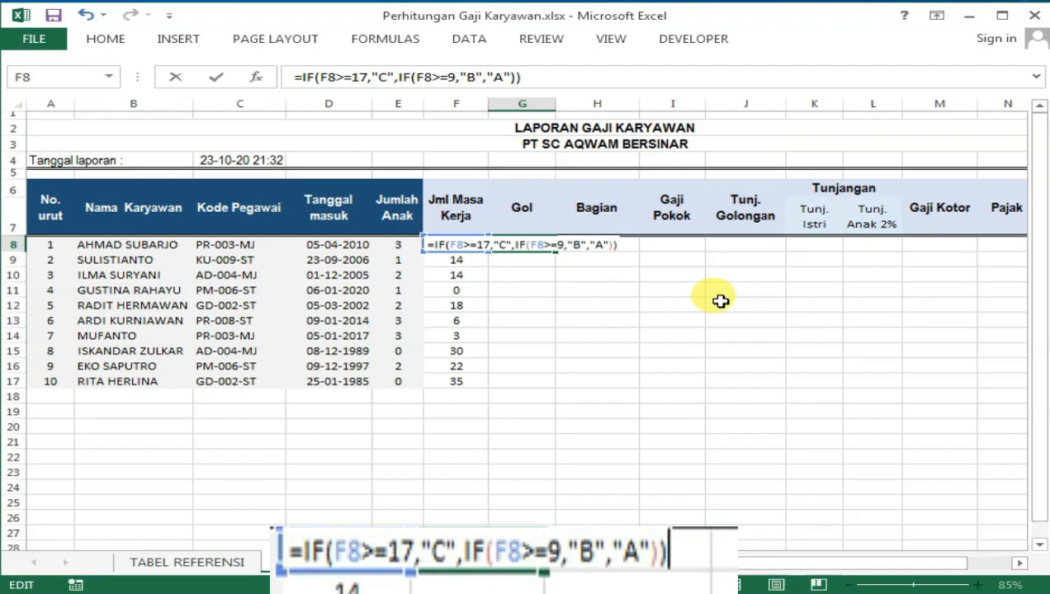
{"action": "key", "text": "Return"}
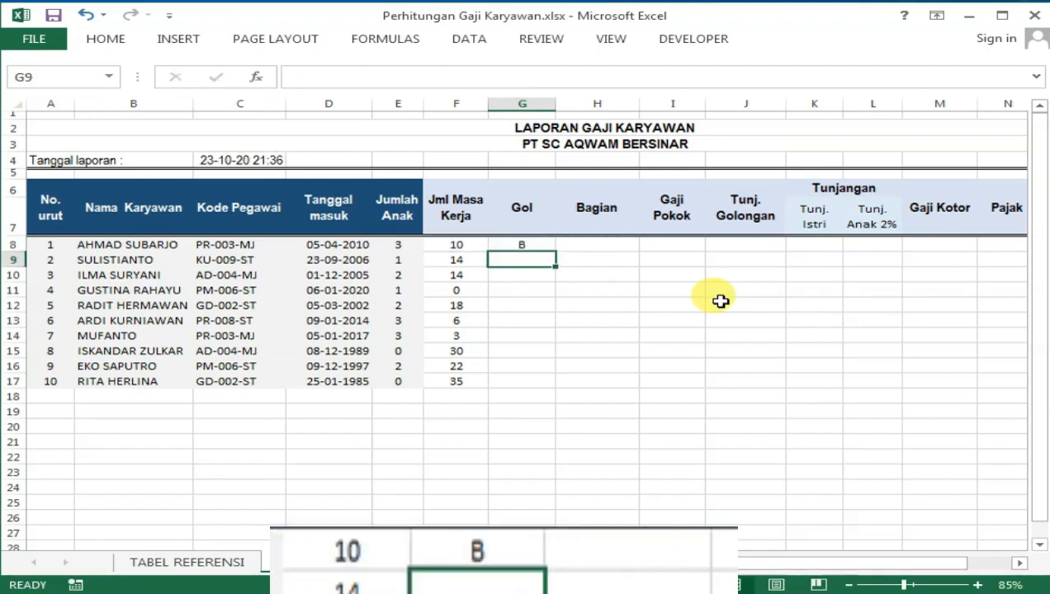
Step: Fill the Gol formula from G8 down through G17 and check the filled grades
{"action": "left_click", "coordinate": [535, 245]}
{"action": "left_click_drag", "start_coordinate": [555, 251], "coordinate": [550, 382]}
{"action": "left_click", "coordinate": [613, 319]}
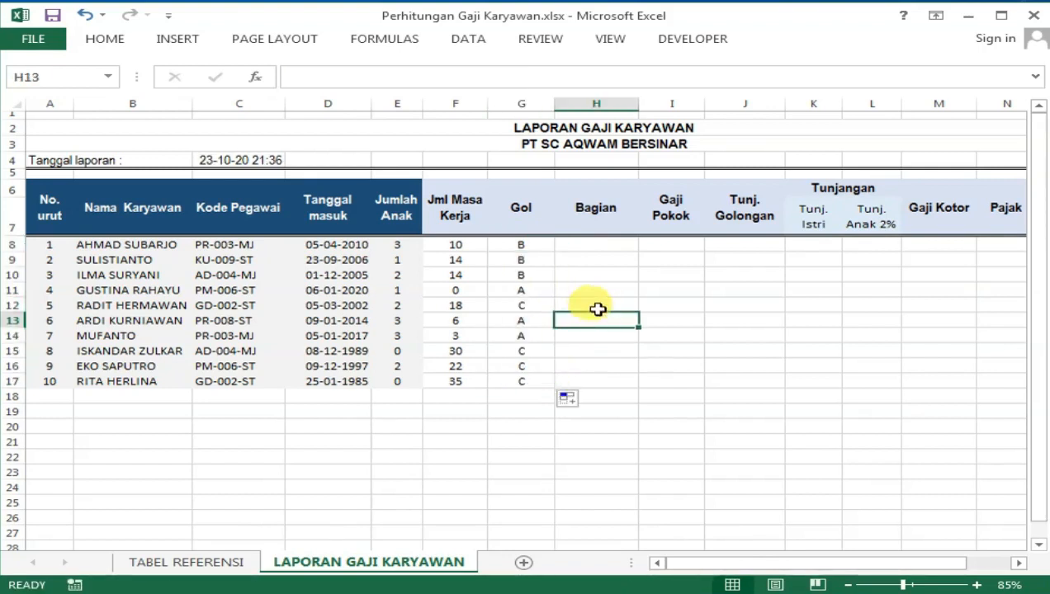
{"action": "left_click", "coordinate": [528, 245]}
{"action": "left_click_drag", "start_coordinate": [528, 245], "coordinate": [530, 382]}
{"action": "left_click", "coordinate": [624, 302]}
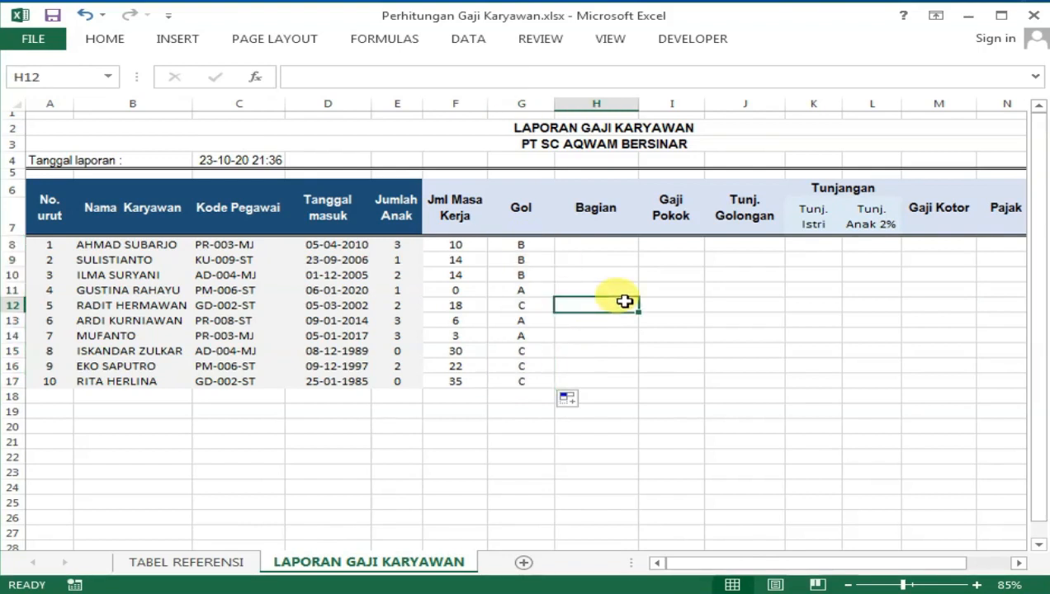
Step: Examine the empty Bagian column and the leading letters of the Kode Pegawai entries in C8 and C9
{"action": "left_click", "coordinate": [685, 289]}
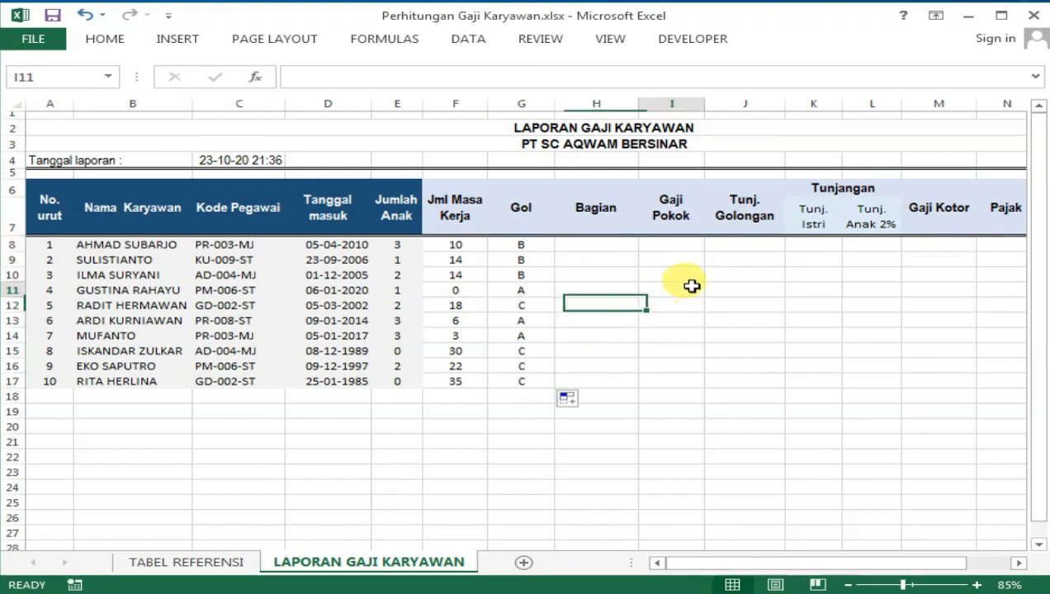
{"action": "left_click", "coordinate": [606, 239]}
{"action": "left_click", "coordinate": [749, 287]}
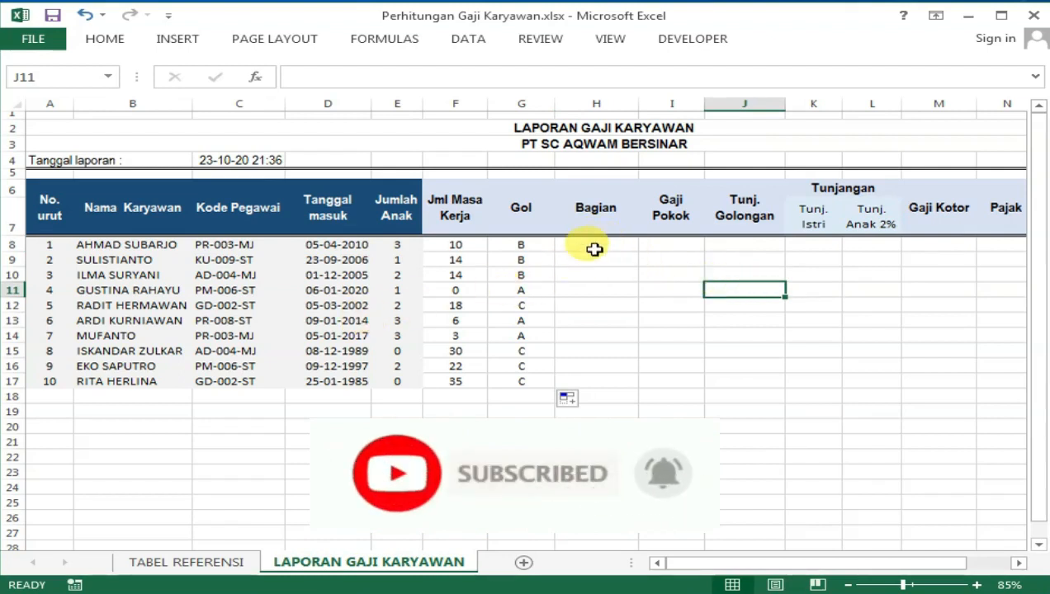
{"action": "left_click_drag", "start_coordinate": [596, 243], "coordinate": [605, 293]}
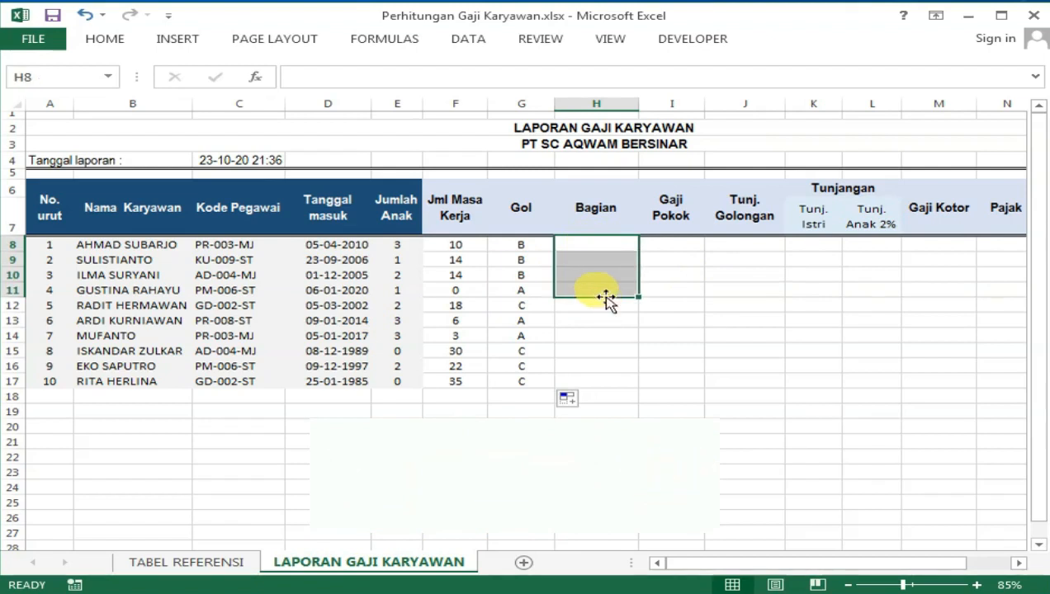
{"action": "left_click", "coordinate": [596, 247]}
{"action": "left_click", "coordinate": [221, 249]}
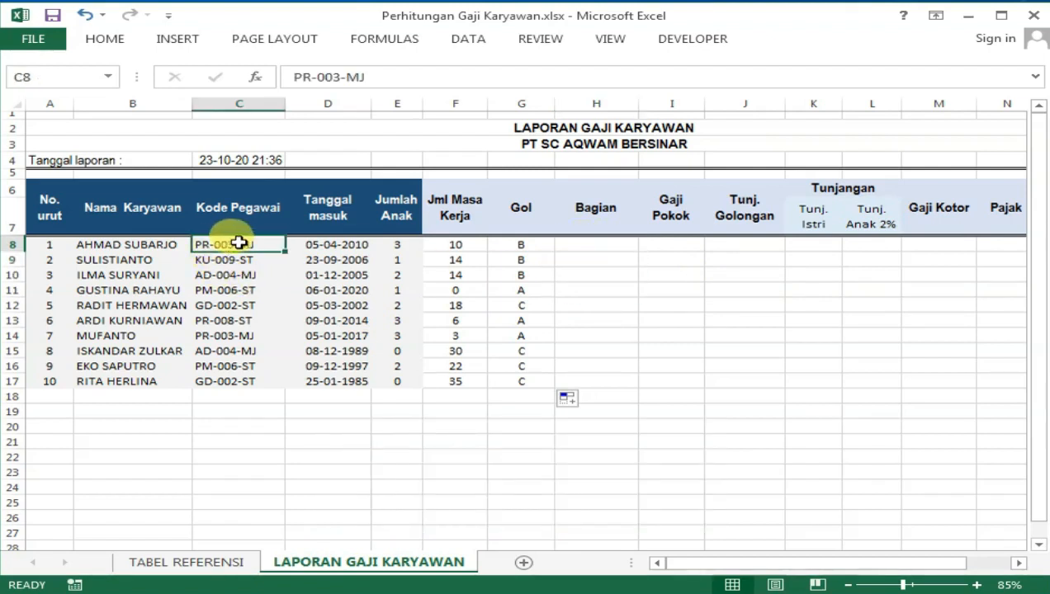
{"action": "double_click", "coordinate": [212, 245]}
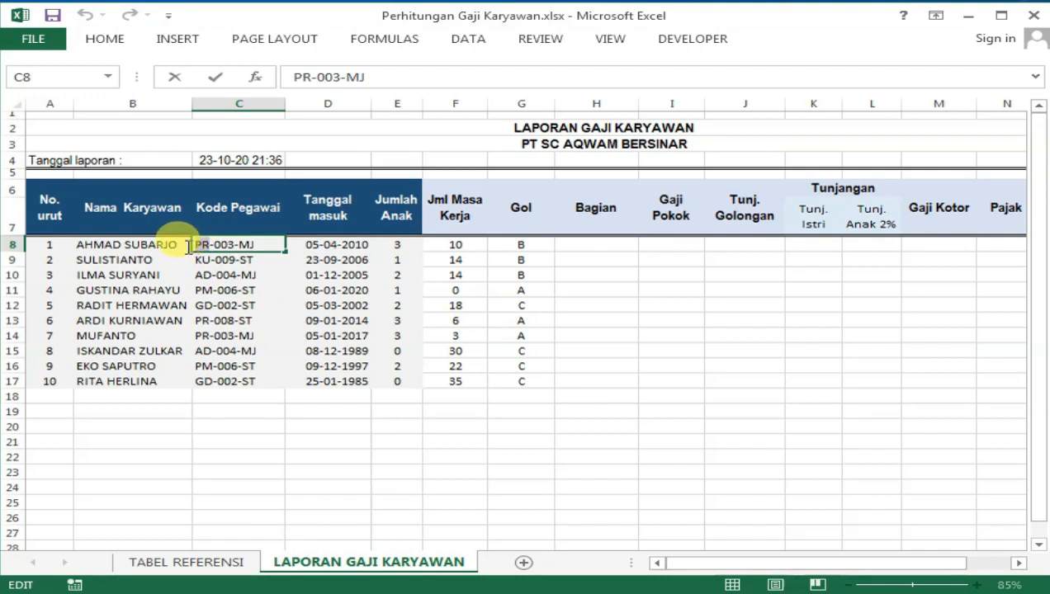
{"action": "double_click", "coordinate": [214, 265]}
{"action": "double_click", "coordinate": [209, 259]}
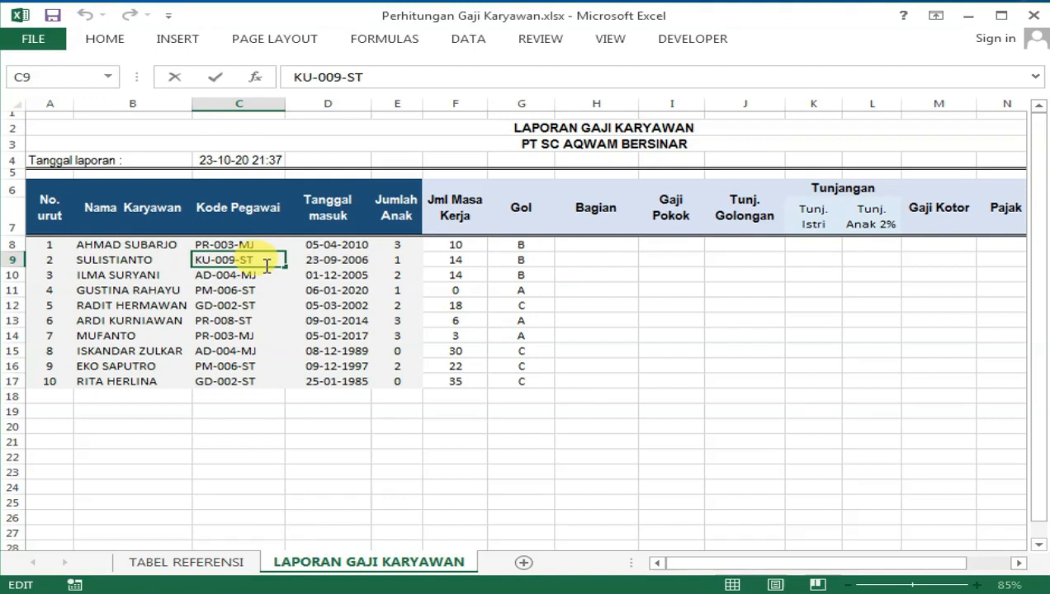
{"action": "left_click", "coordinate": [589, 261]}
{"action": "left_click", "coordinate": [595, 245]}
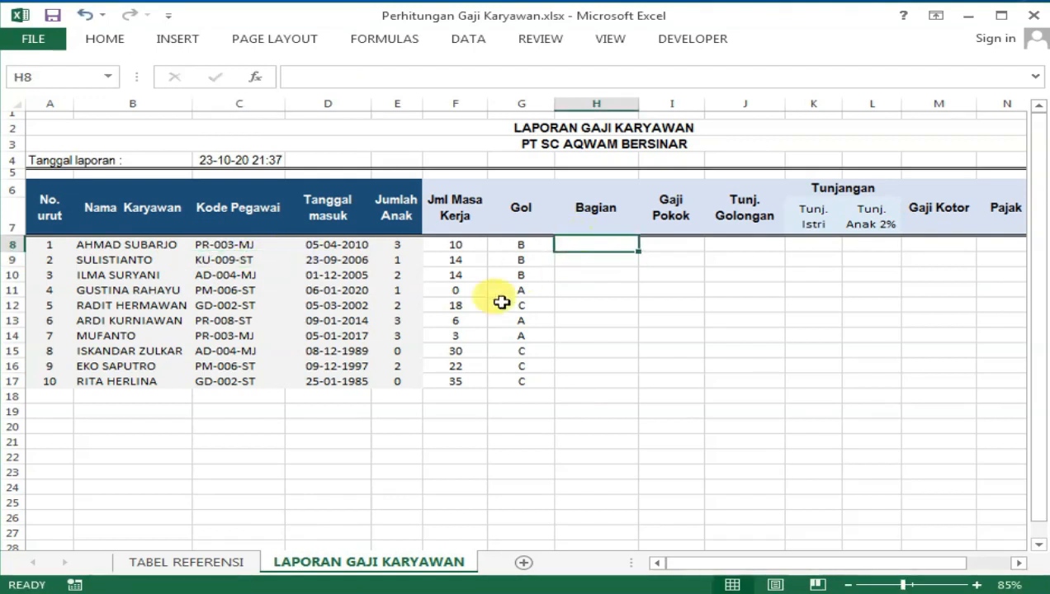
Step: Review Tabel Bagian on the TABEL REFERENSI sheet, matching each Kode Peg in row 6 with its Bagian in row 7
{"action": "left_click", "coordinate": [213, 567]}
{"action": "left_click", "coordinate": [277, 340]}
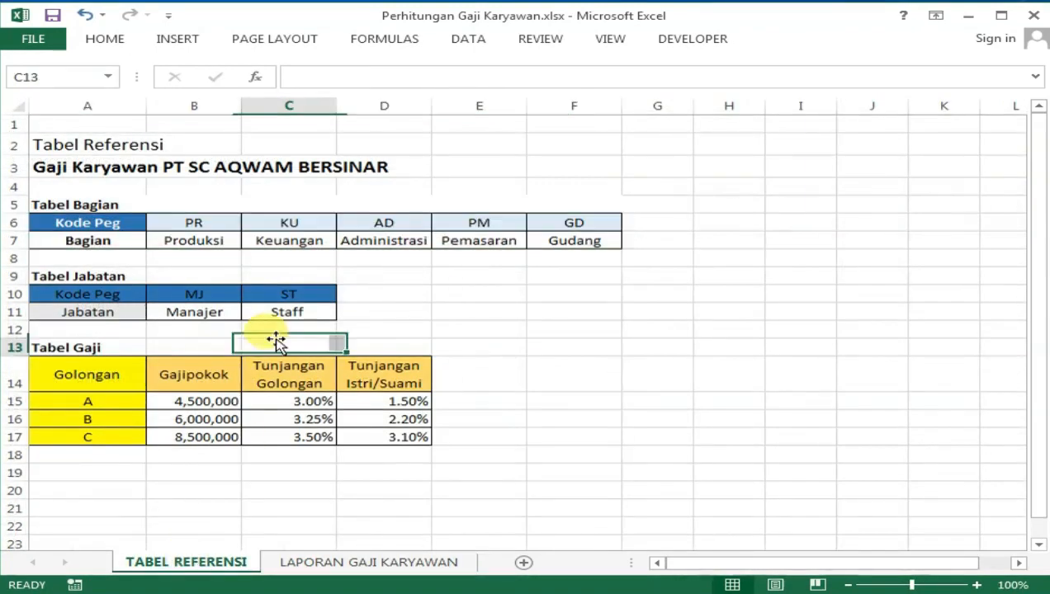
{"action": "left_click_drag", "start_coordinate": [73, 206], "coordinate": [575, 234]}
{"action": "left_click", "coordinate": [192, 220]}
{"action": "left_click", "coordinate": [194, 238]}
{"action": "left_click", "coordinate": [281, 216]}
{"action": "left_click", "coordinate": [296, 240]}
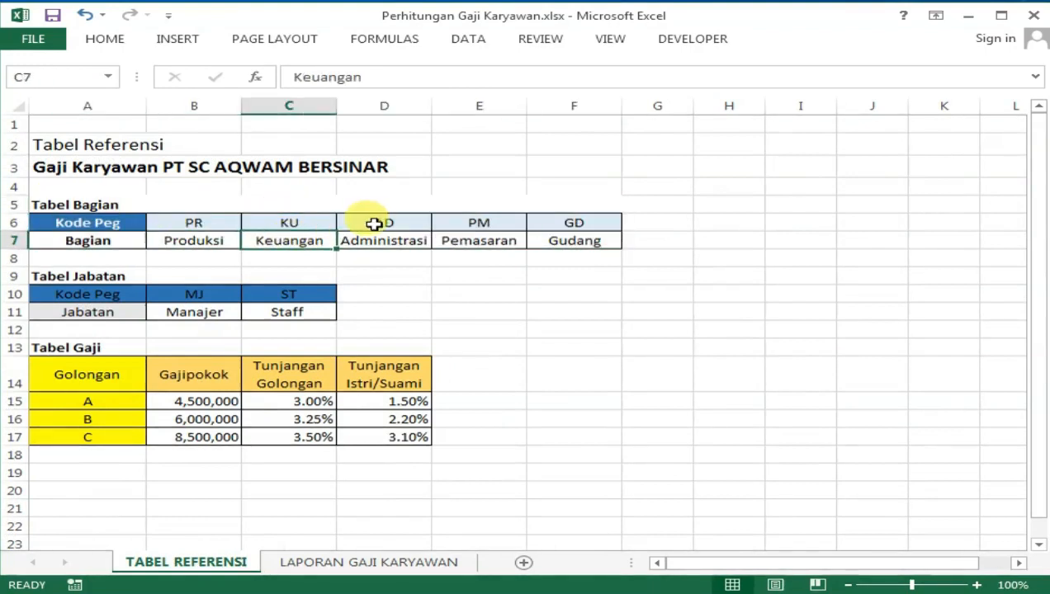
{"action": "left_click", "coordinate": [349, 224]}
{"action": "left_click", "coordinate": [382, 242]}
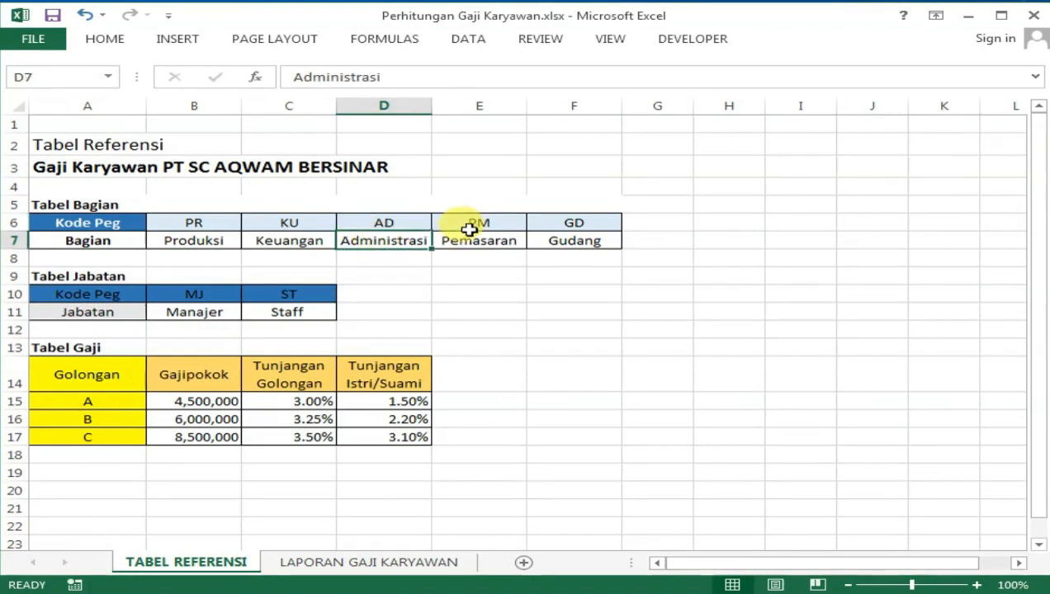
{"action": "left_click", "coordinate": [478, 224]}
{"action": "left_click", "coordinate": [545, 222]}
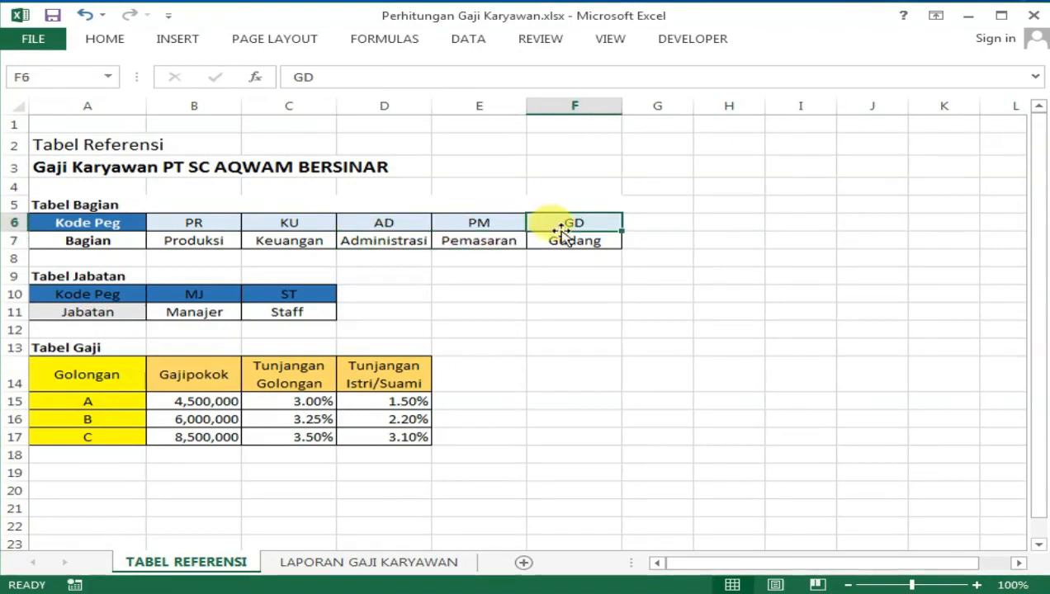
{"action": "left_click", "coordinate": [572, 243]}
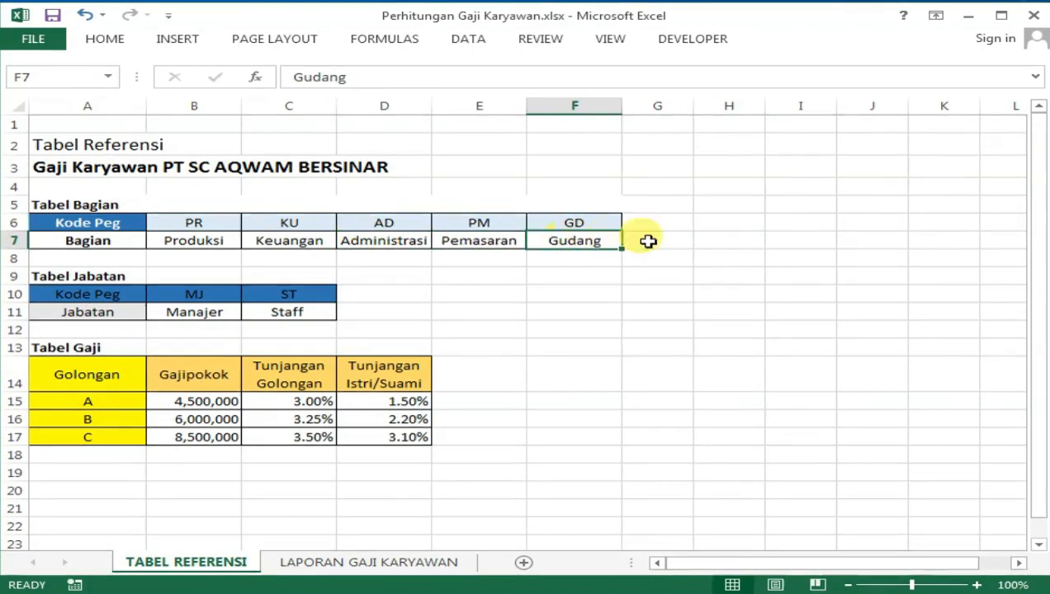
Step: Compare the two-letter prefix of the Kode Pegawai in C8 on LAPORAN GAJI KARYAWAN with the codes and departments in Tabel Bagian
{"action": "left_click", "coordinate": [761, 219]}
{"action": "left_click", "coordinate": [492, 222]}
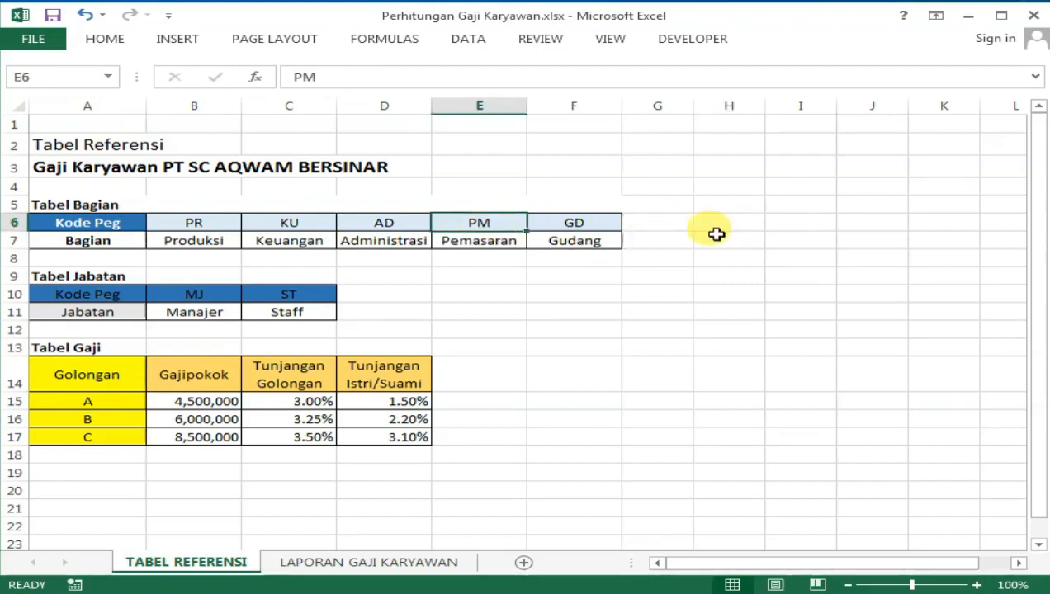
{"action": "left_click", "coordinate": [717, 238]}
{"action": "left_click", "coordinate": [211, 227]}
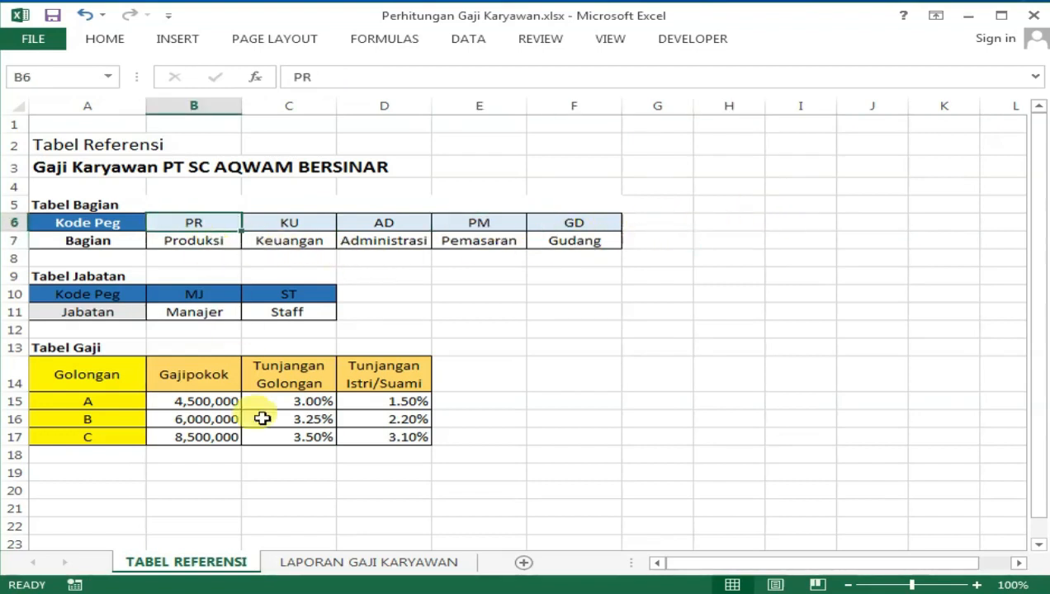
{"action": "left_click", "coordinate": [320, 563]}
{"action": "left_click", "coordinate": [291, 318]}
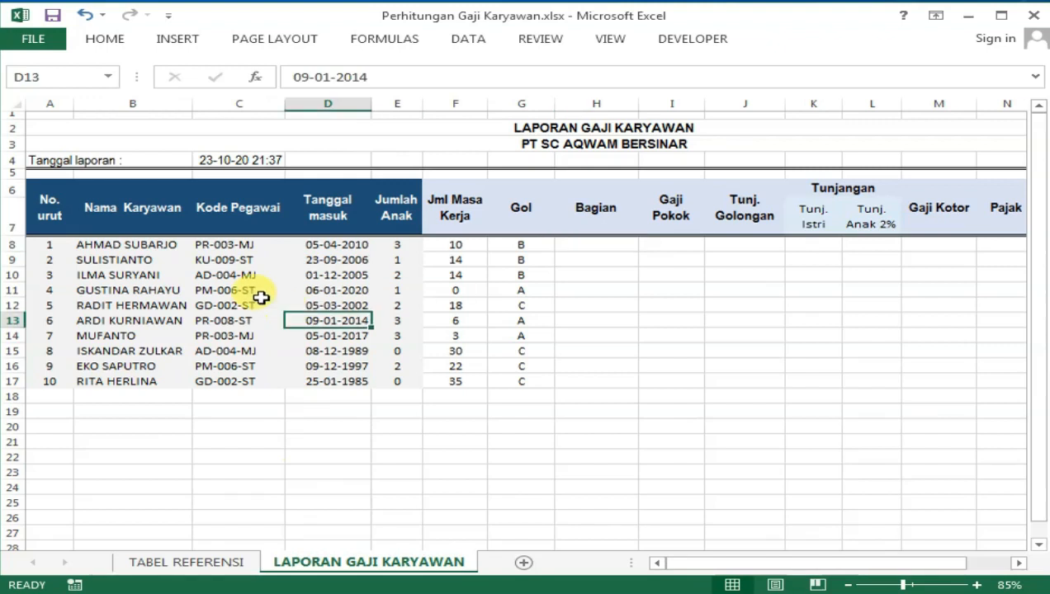
{"action": "left_click", "coordinate": [229, 239]}
{"action": "double_click", "coordinate": [211, 245]}
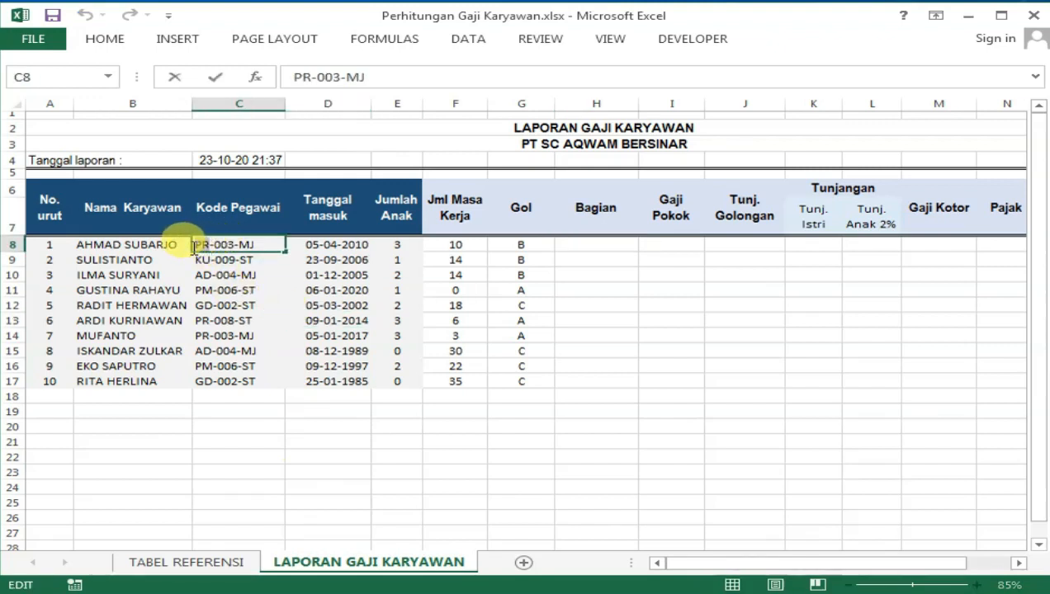
{"action": "left_click", "coordinate": [594, 244]}
{"action": "left_click", "coordinate": [216, 564]}
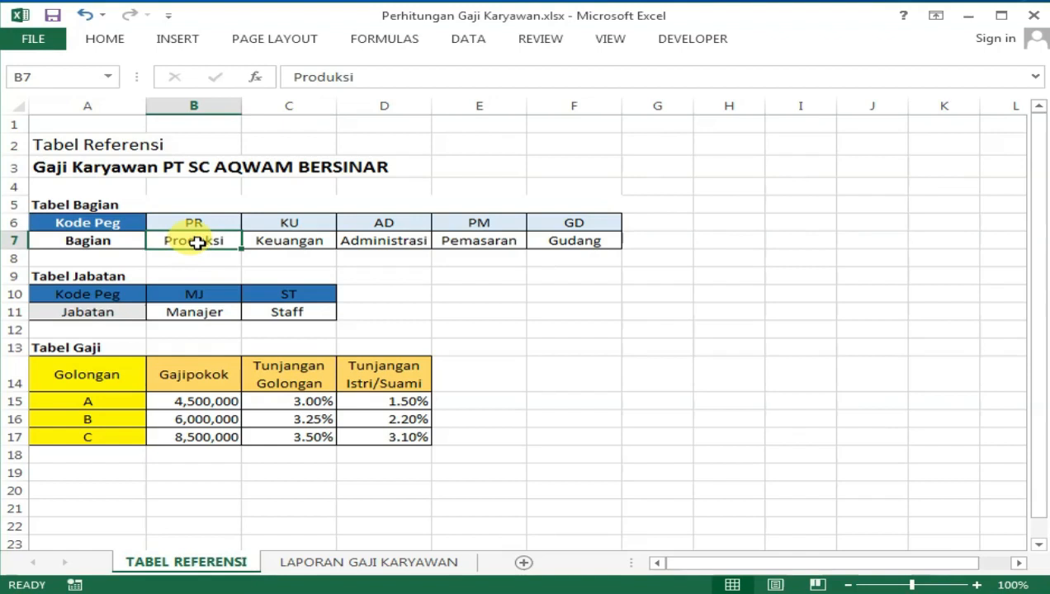
{"action": "left_click", "coordinate": [412, 273]}
{"action": "left_click", "coordinate": [347, 562]}
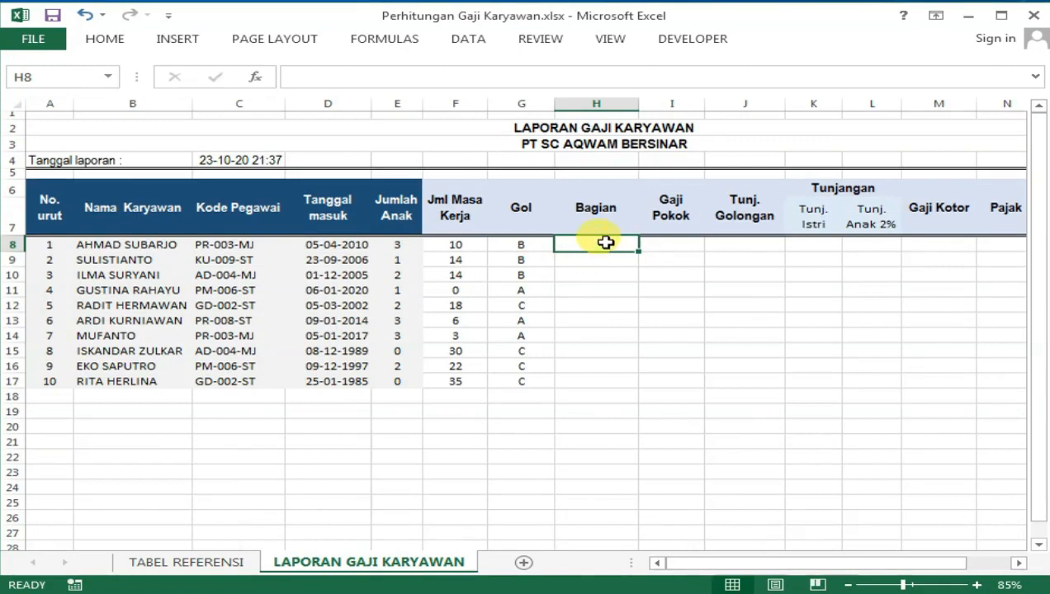
{"action": "left_click", "coordinate": [599, 272]}
{"action": "left_click", "coordinate": [586, 246]}
{"action": "left_click", "coordinate": [690, 256]}
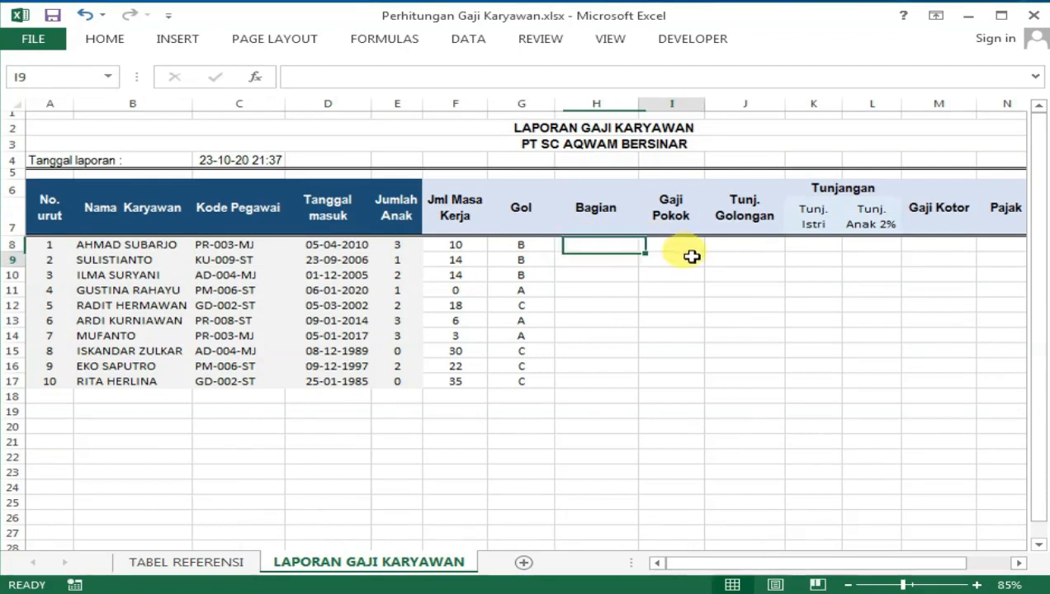
{"action": "left_click", "coordinate": [595, 245]}
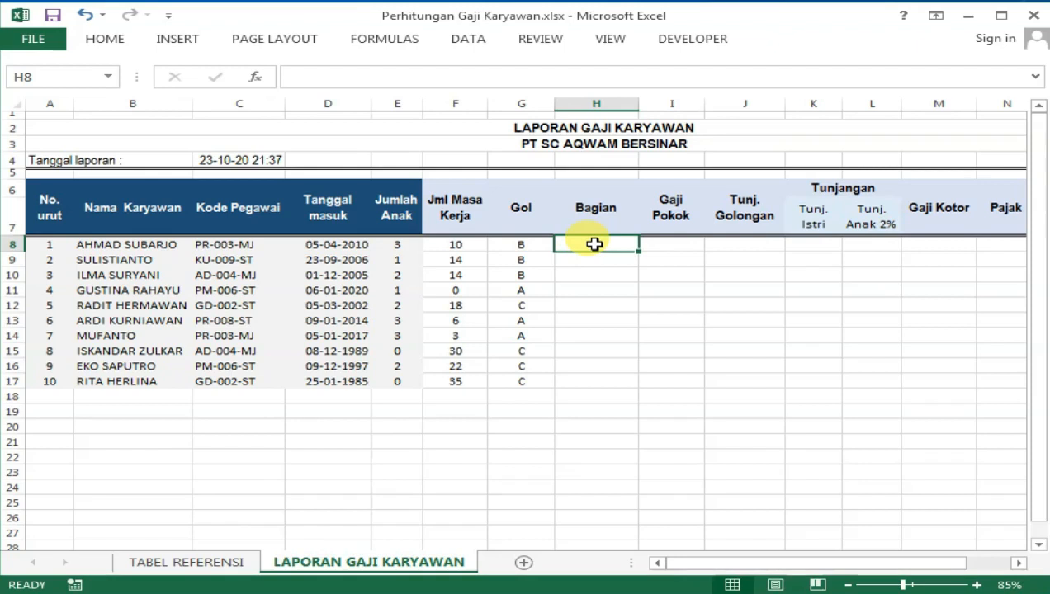
{"action": "type", "text": "="}
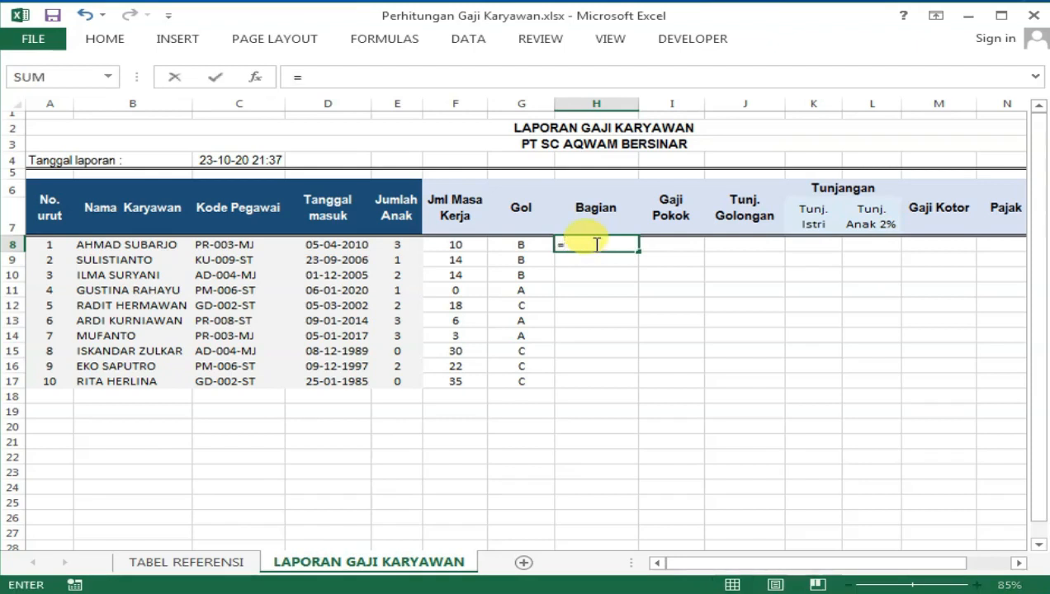
{"action": "type", "text": "HLOOKUP("}
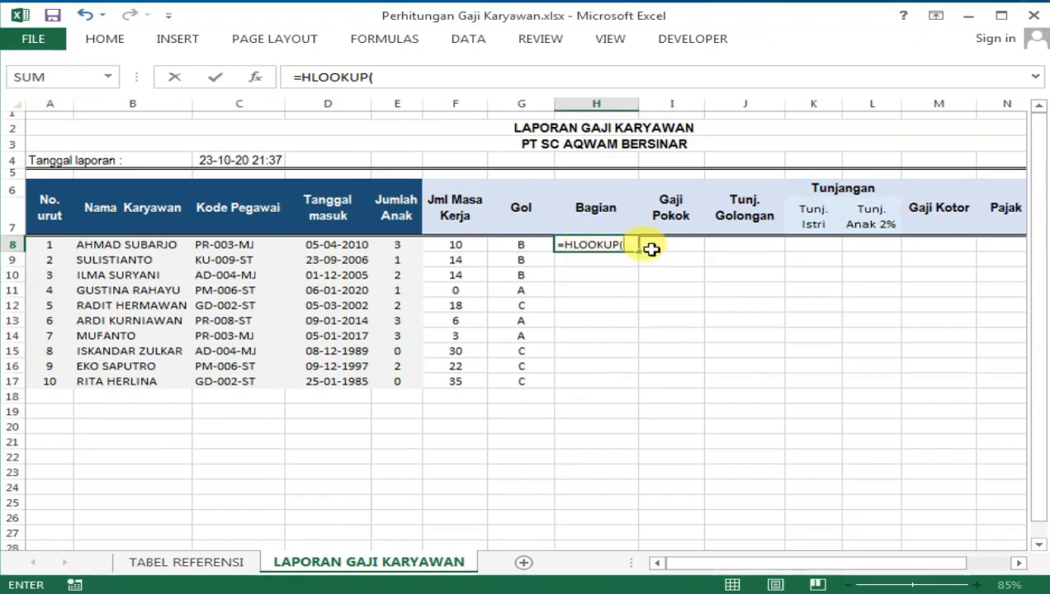
{"action": "key", "text": "BackSpace"}
{"action": "key", "text": "BackSpace"}
{"action": "key", "text": "BackSpace"}
{"action": "key", "text": "BackSpace"}
{"action": "key", "text": "BackSpace"}
{"action": "key", "text": "BackSpace"}
{"action": "key", "text": "BackSpace"}
{"action": "key", "text": "BackSpace"}
{"action": "key", "text": "BackSpace"}
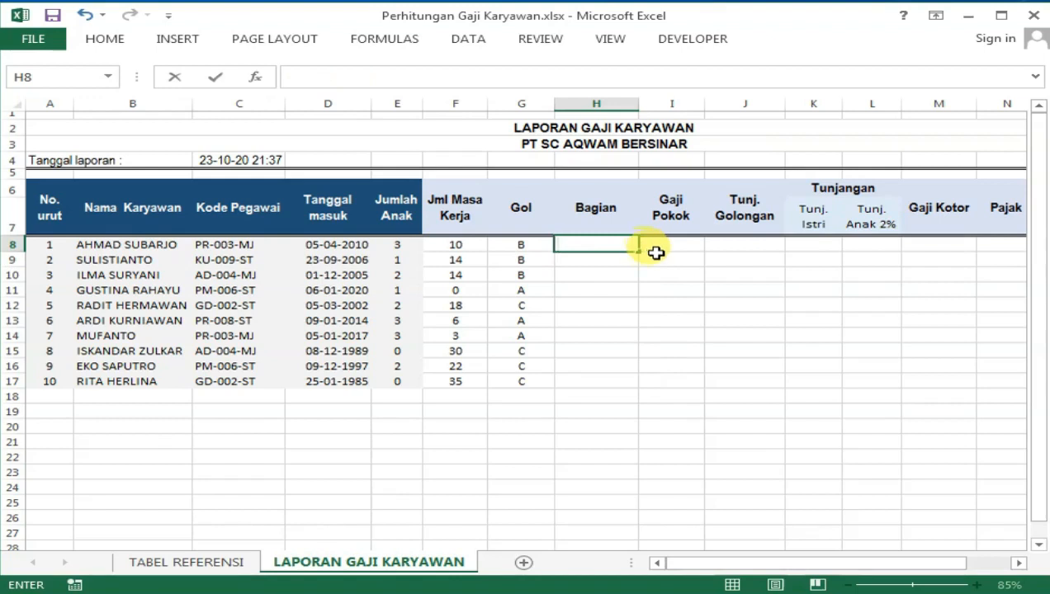
{"action": "left_click", "coordinate": [598, 288]}
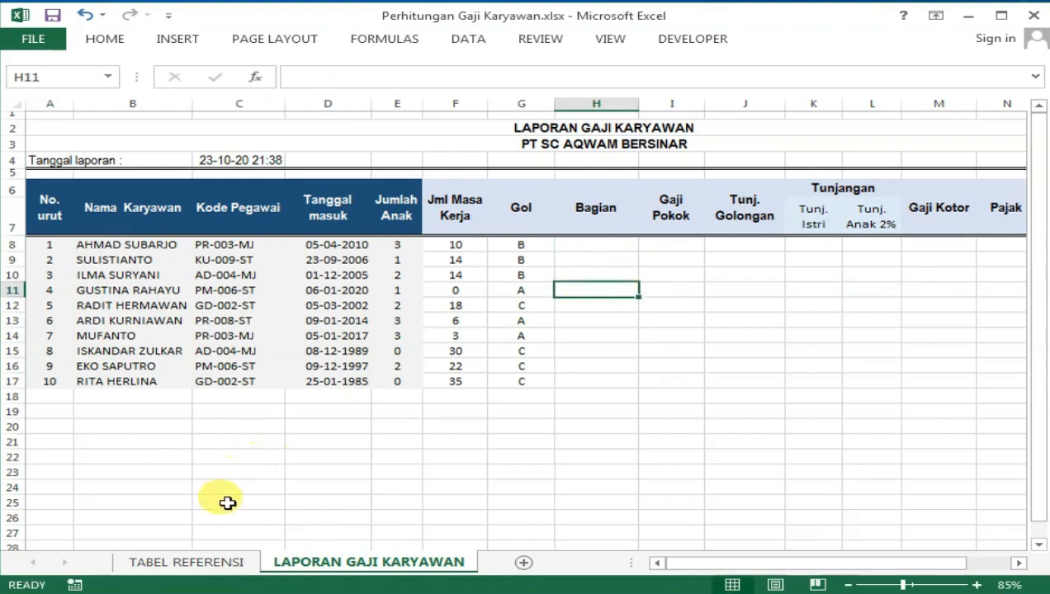
Step: Name the Tabel Bagian range A6:F7 on the TABEL REFERENSI sheet TabelBagian
{"action": "left_click", "coordinate": [181, 565]}
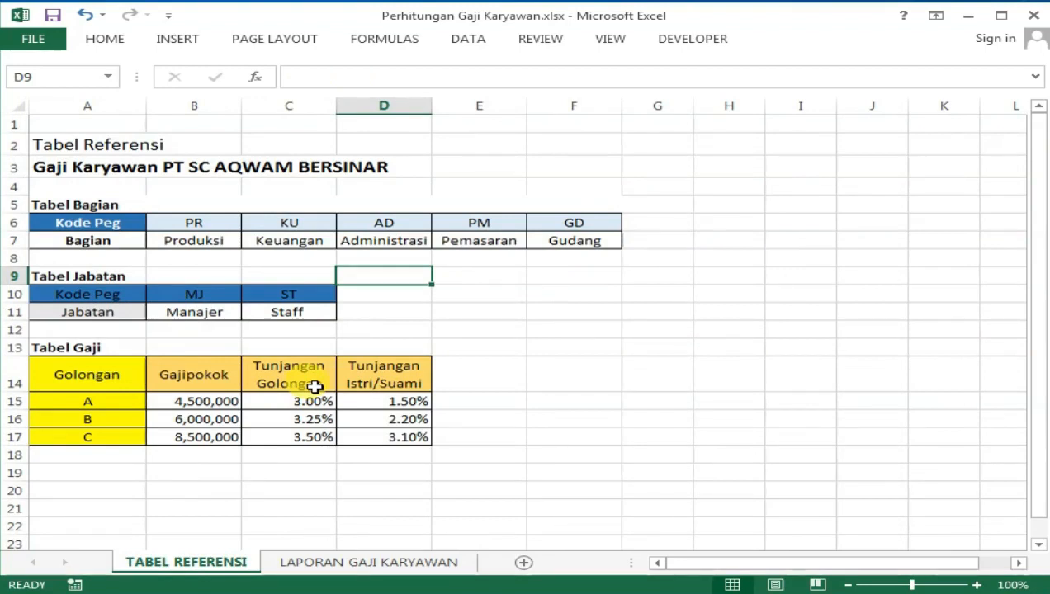
{"action": "left_click", "coordinate": [512, 313]}
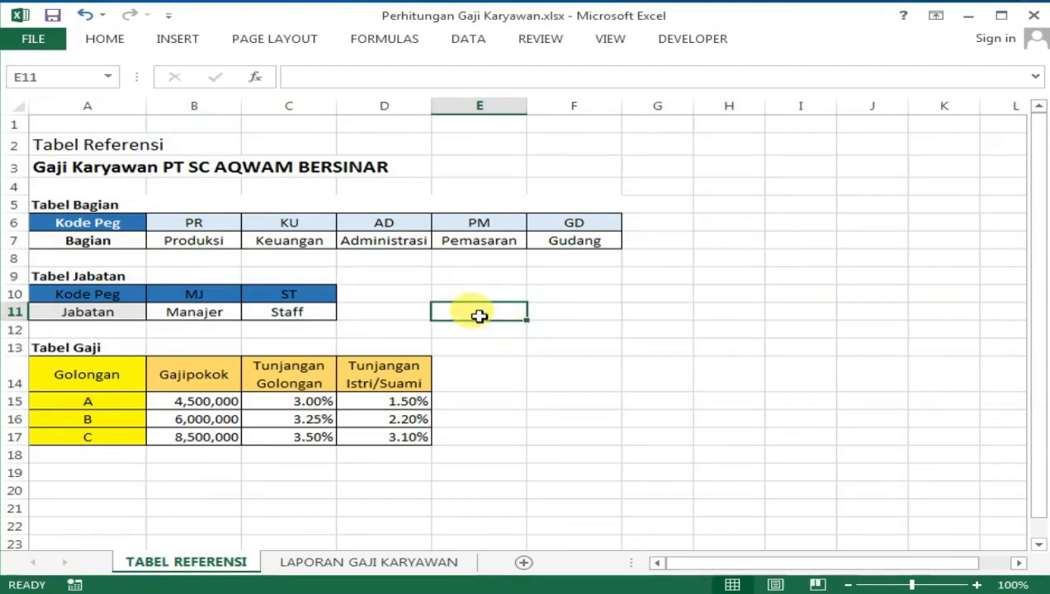
{"action": "left_click", "coordinate": [347, 295]}
{"action": "left_click", "coordinate": [568, 291]}
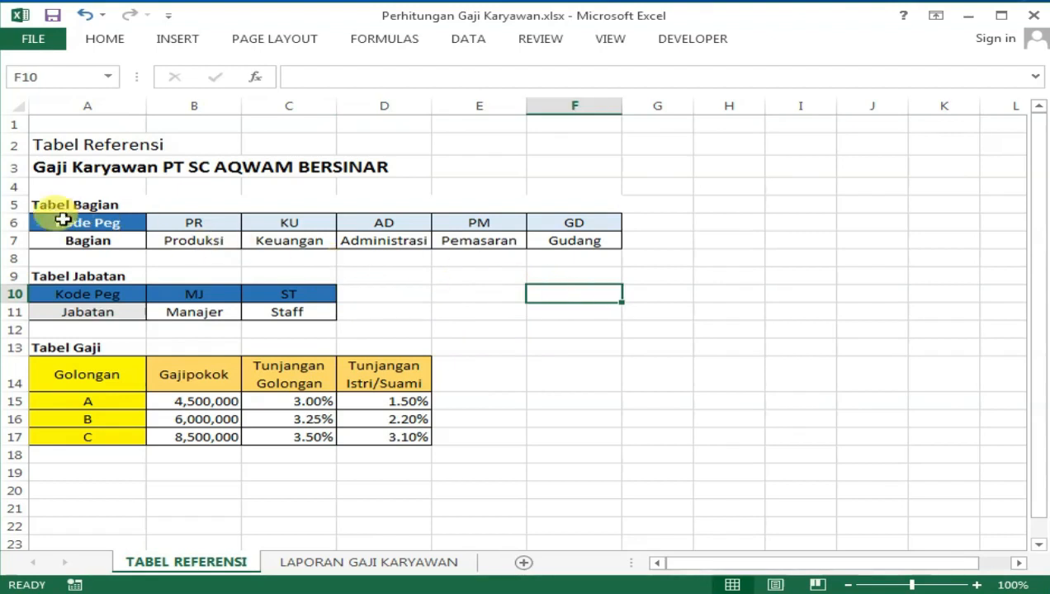
{"action": "left_click_drag", "start_coordinate": [59, 222], "coordinate": [579, 239]}
{"action": "left_click_drag", "start_coordinate": [571, 277], "coordinate": [553, 289]}
{"action": "left_click_drag", "start_coordinate": [84, 221], "coordinate": [580, 239]}
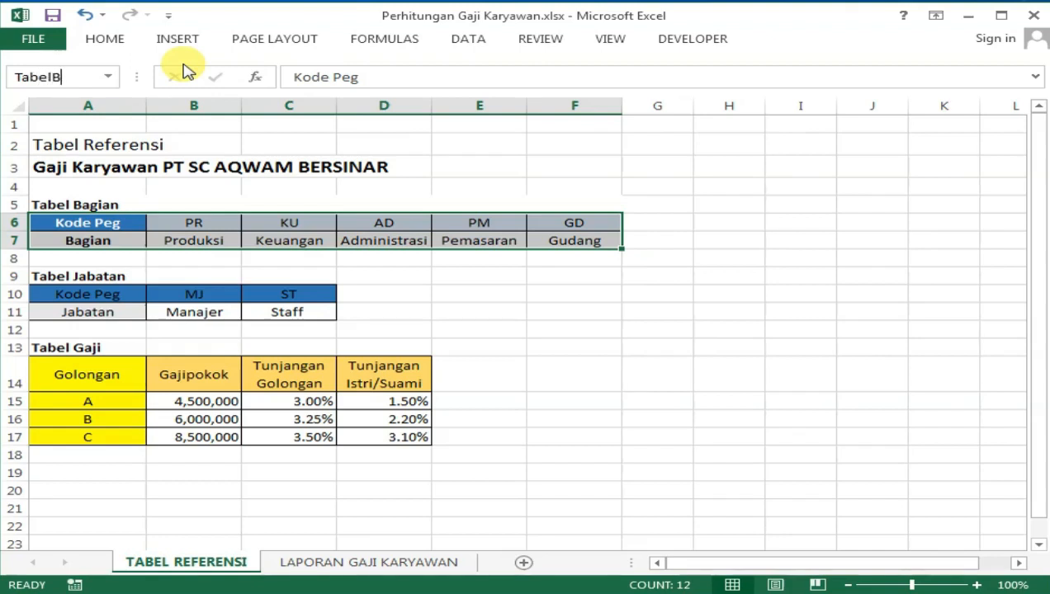
{"action": "type", "text": "ian"}
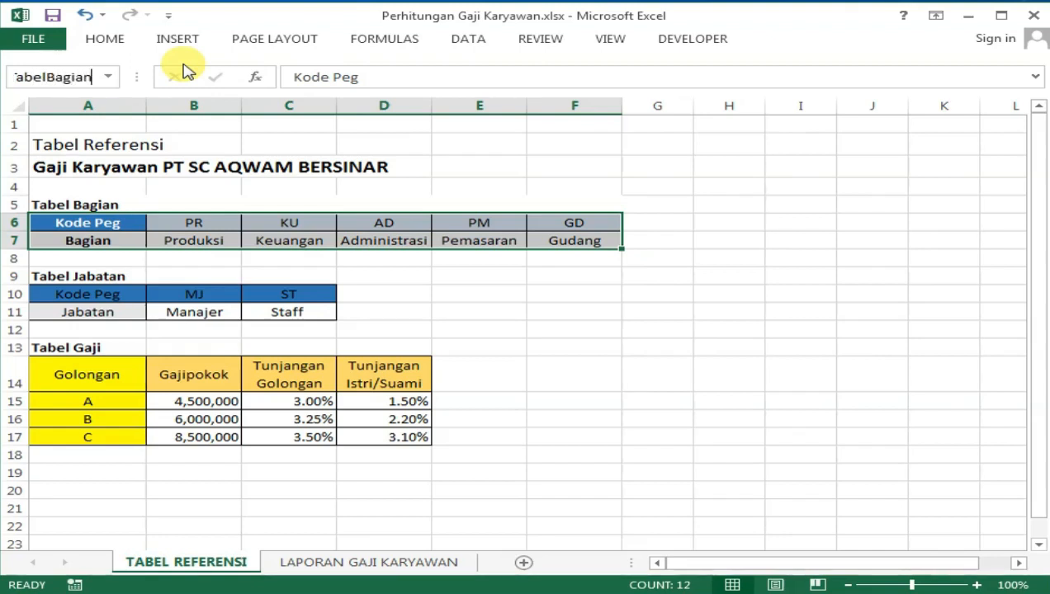
Step: Check which cells of Tabel Bagian, A6:F7, make up the named lookup range
{"action": "left_click", "coordinate": [546, 240]}
{"action": "left_click", "coordinate": [701, 220]}
{"action": "left_click", "coordinate": [486, 234]}
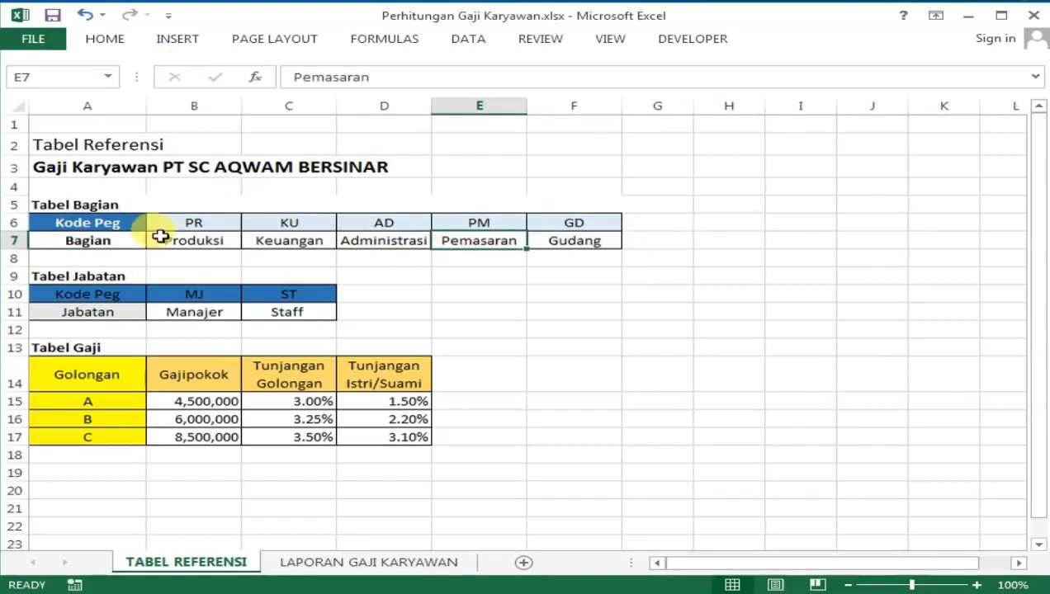
{"action": "left_click", "coordinate": [104, 225]}
{"action": "left_click_drag", "start_coordinate": [104, 225], "coordinate": [591, 240]}
{"action": "left_click", "coordinate": [663, 204]}
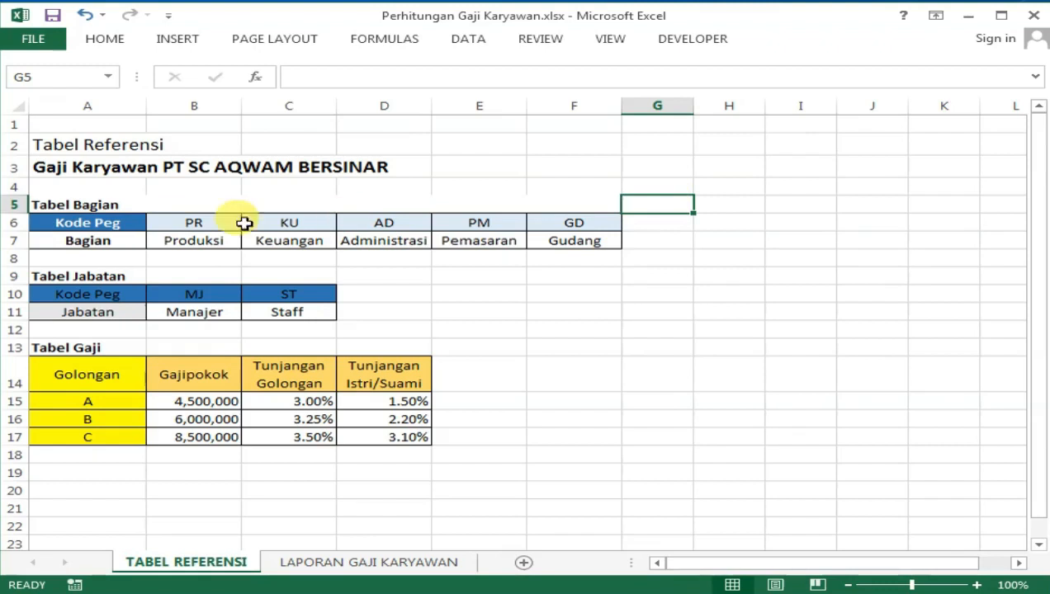
{"action": "left_click", "coordinate": [68, 210]}
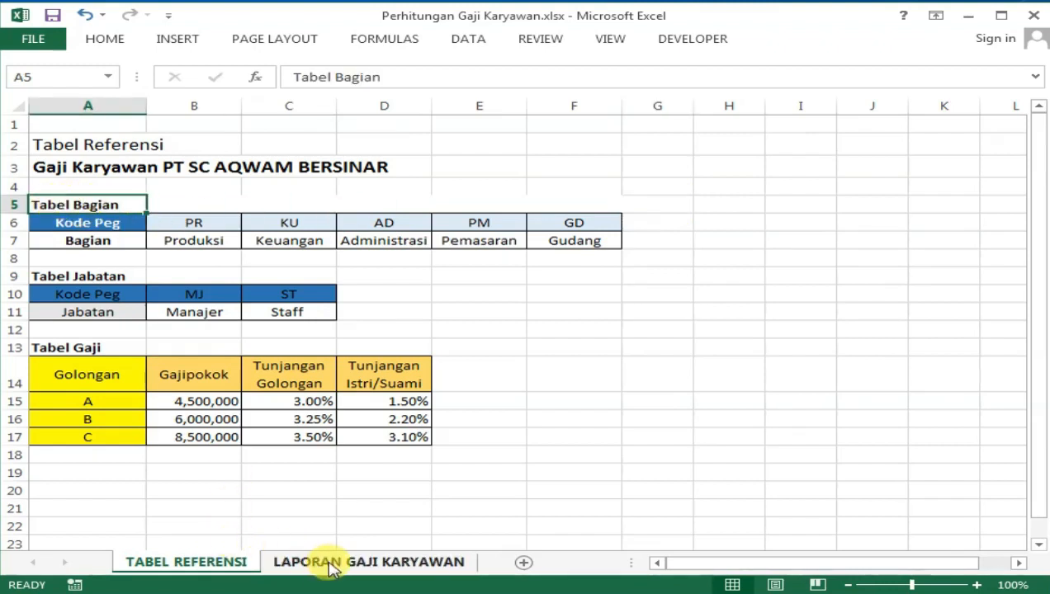
Step: Start an HLOOKUP formula in H8 of LAPORAN GAJI KARYAWAN with LEFT(C8,2) as the lookup value
{"action": "left_click", "coordinate": [331, 564]}
{"action": "left_click", "coordinate": [507, 318]}
{"action": "left_click", "coordinate": [616, 241]}
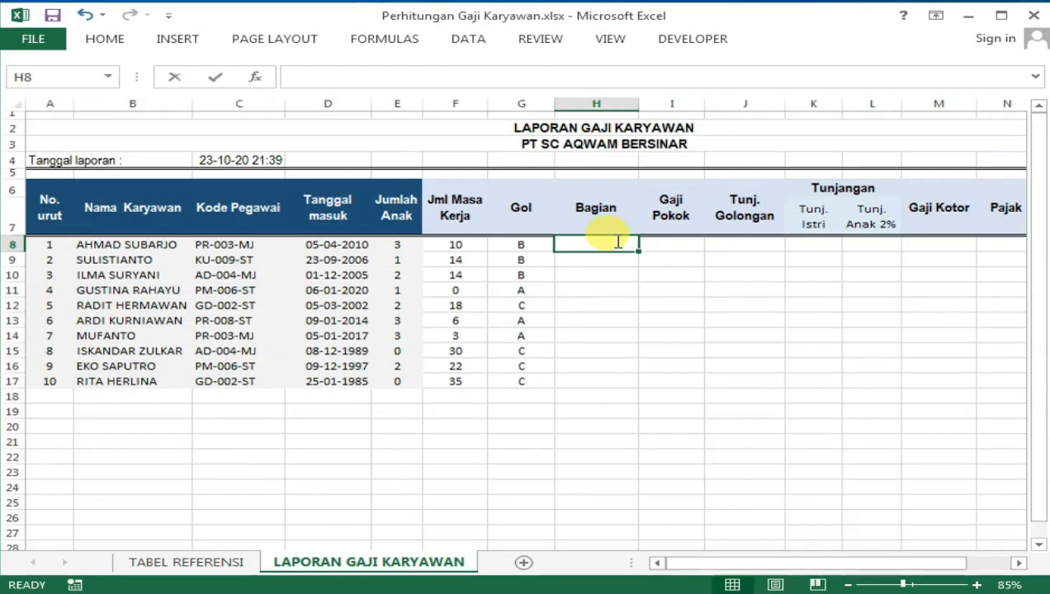
{"action": "type", "text": "=hlookup("}
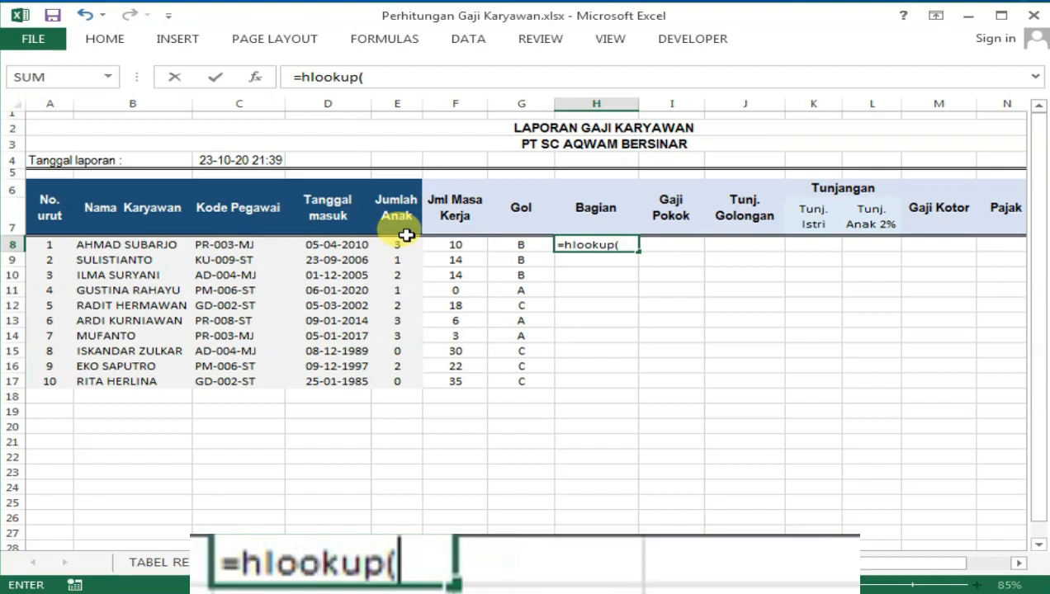
{"action": "type", "text": "l"}
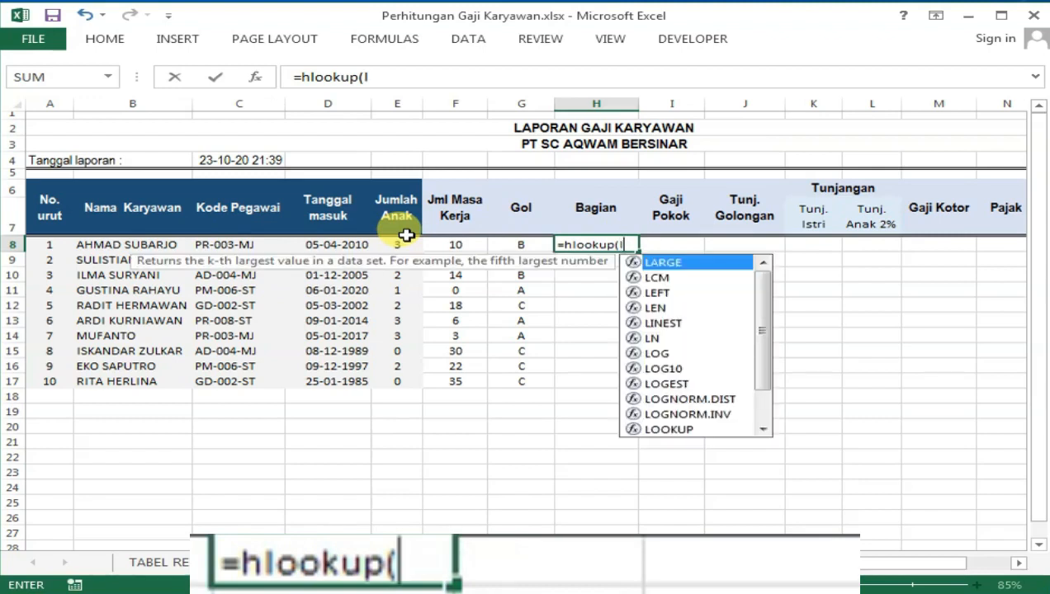
{"action": "type", "text": "eft"}
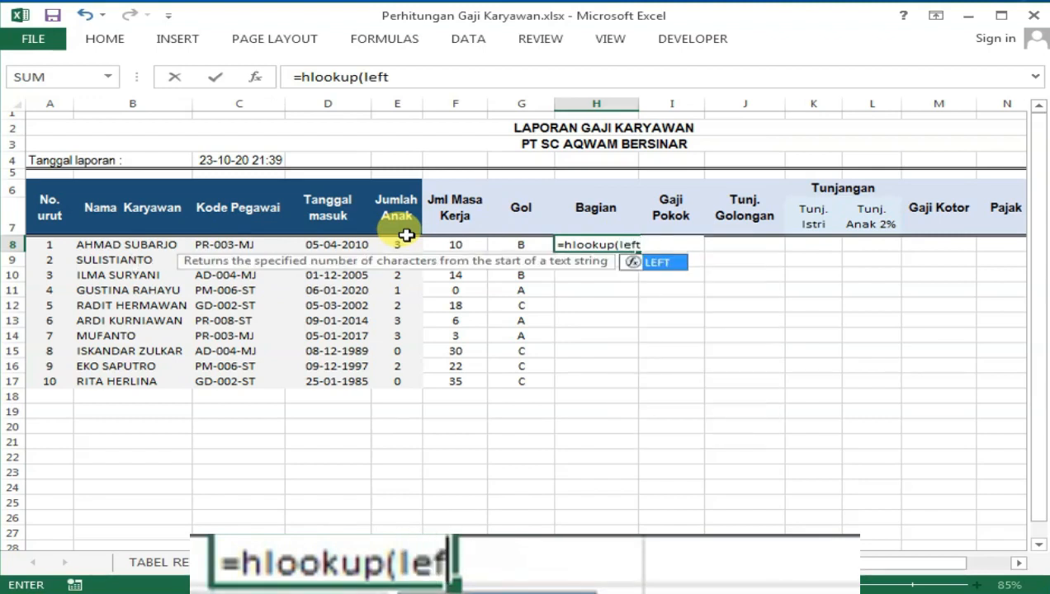
{"action": "type", "text": "("}
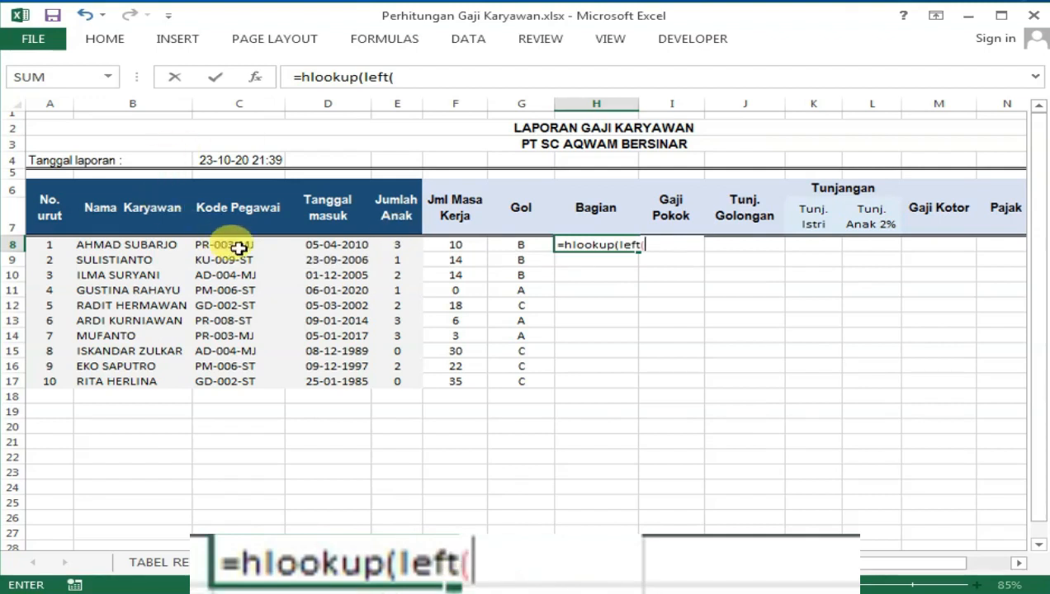
{"action": "left_click", "coordinate": [231, 245]}
{"action": "type", "text": ","}
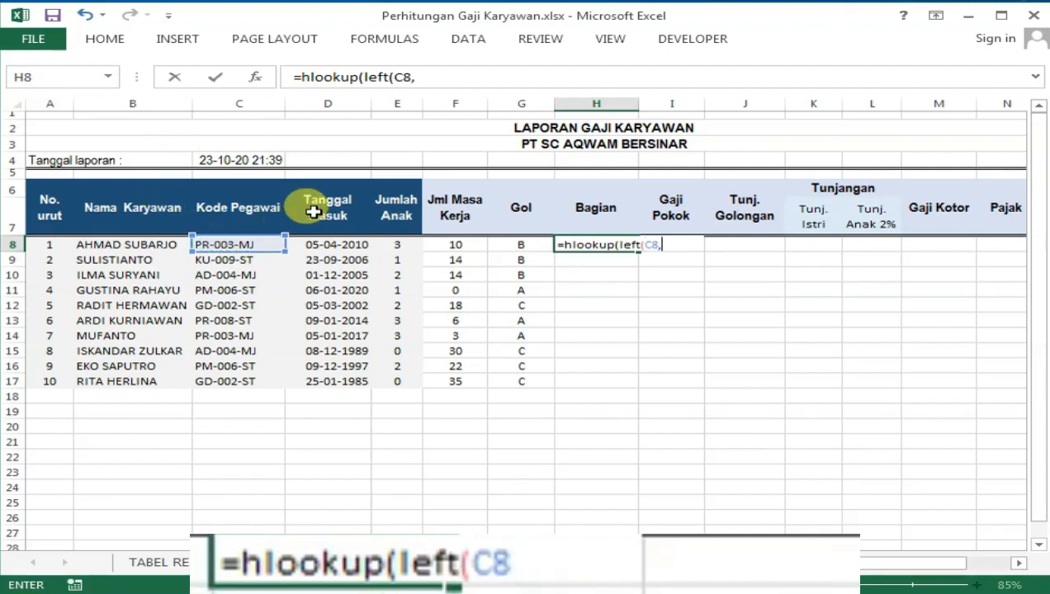
{"action": "type", "text": "2),"}
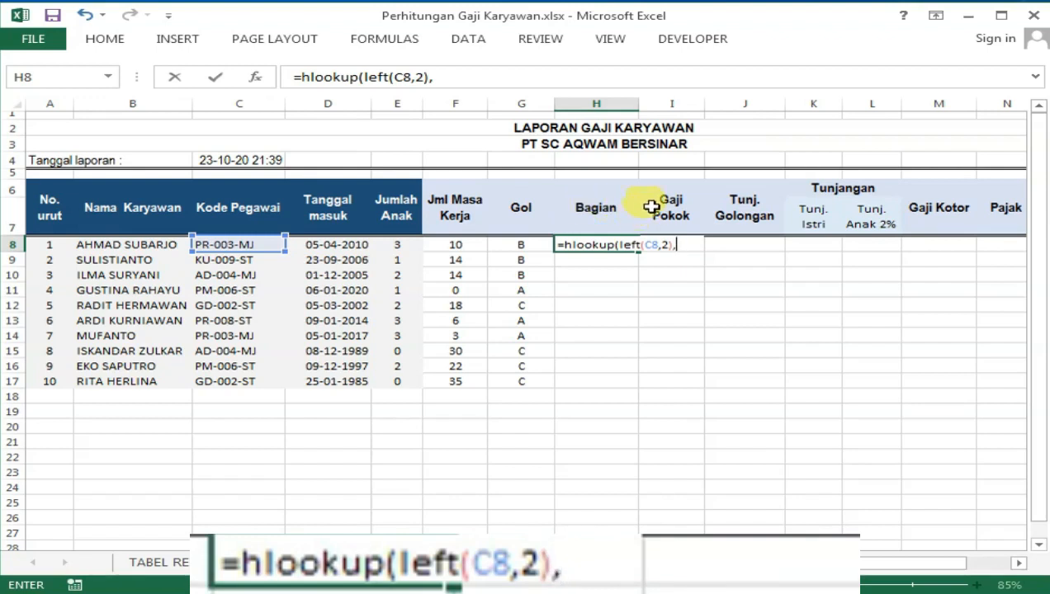
Step: Add the named range TabelBagian as the table array of the HLOOKUP formula in H8
{"action": "type", "text": "Ta"}
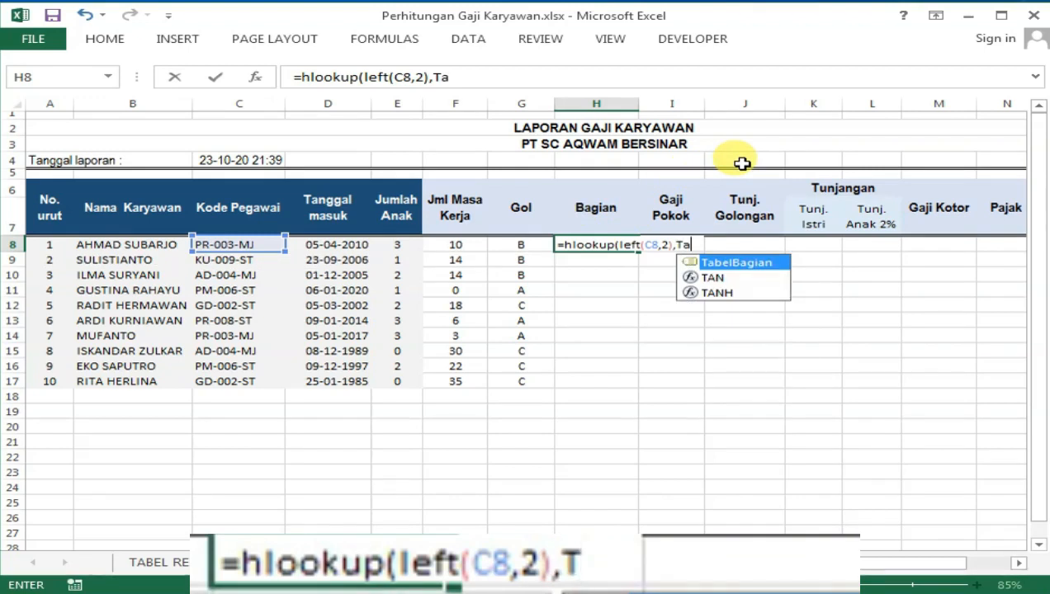
{"action": "type", "text": "b"}
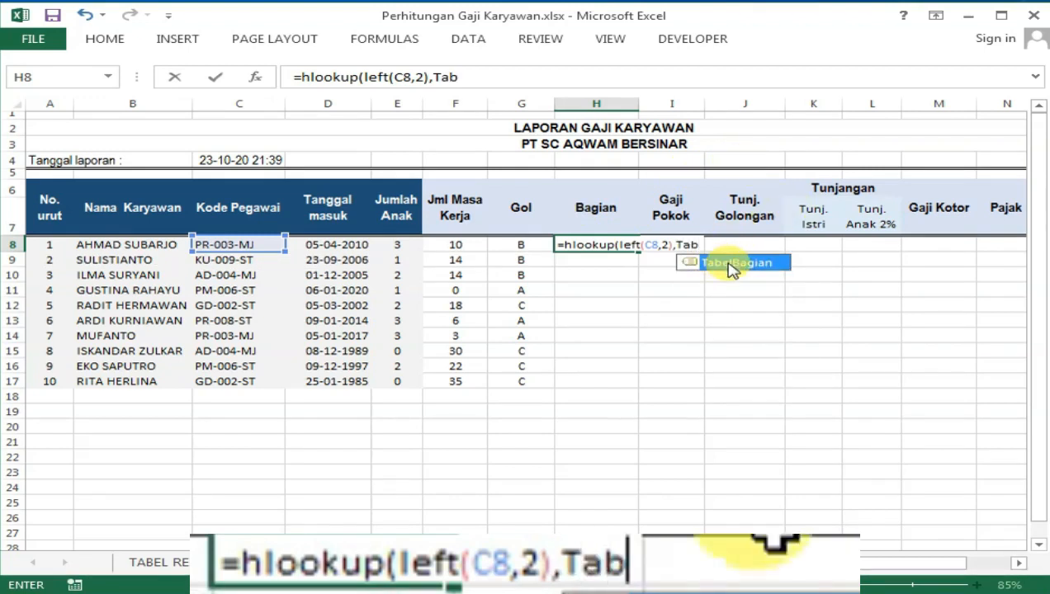
{"action": "double_click", "coordinate": [731, 266]}
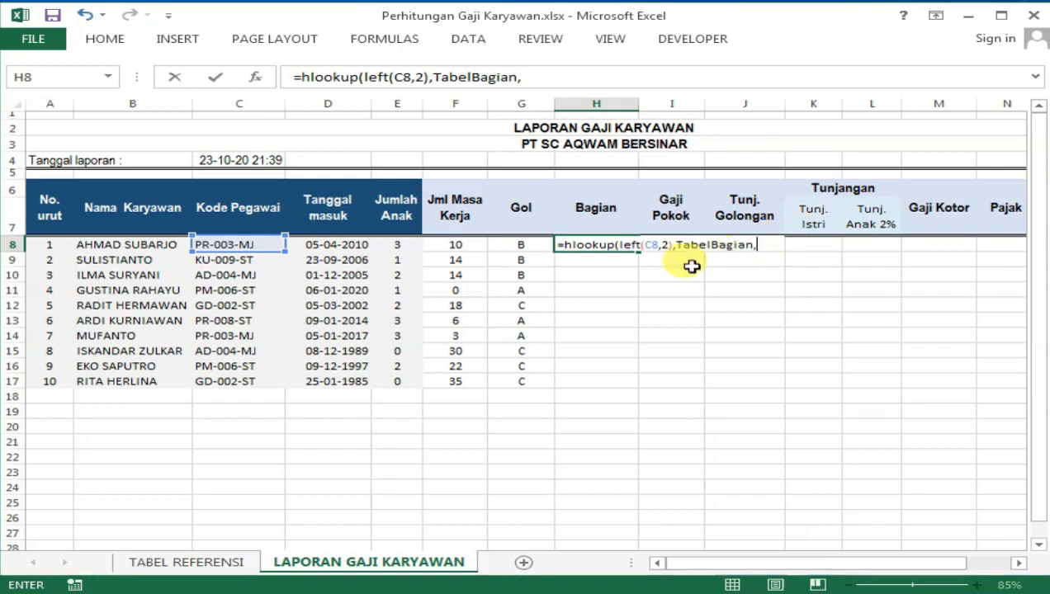
Step: Check the Bagian row in Tabel Bagian, clear the stray sheet reference from the H8 formula, and enter 2 as the row index
{"action": "left_click", "coordinate": [223, 566]}
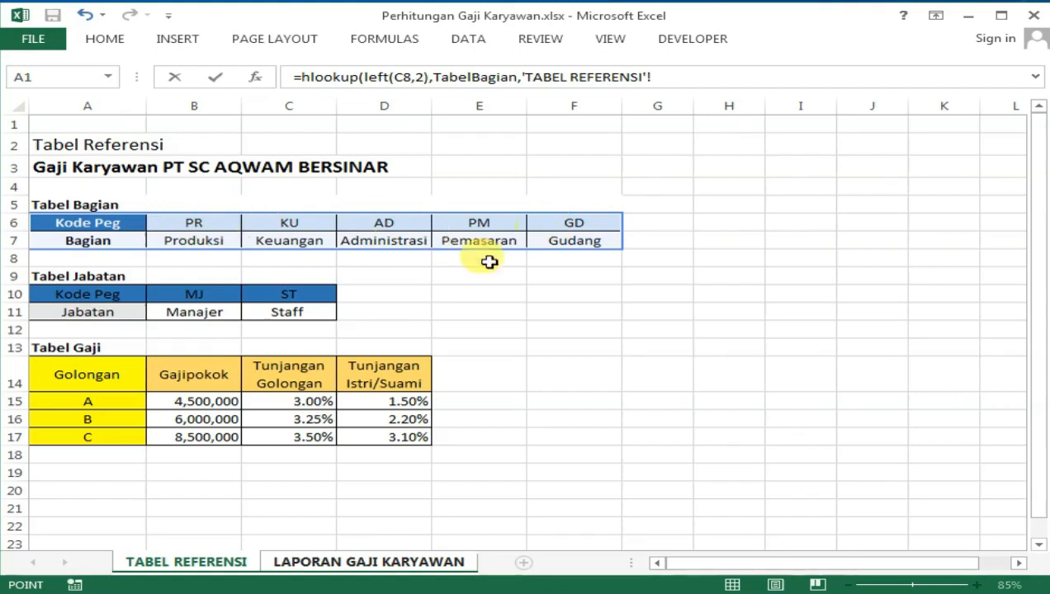
{"action": "left_click", "coordinate": [352, 565]}
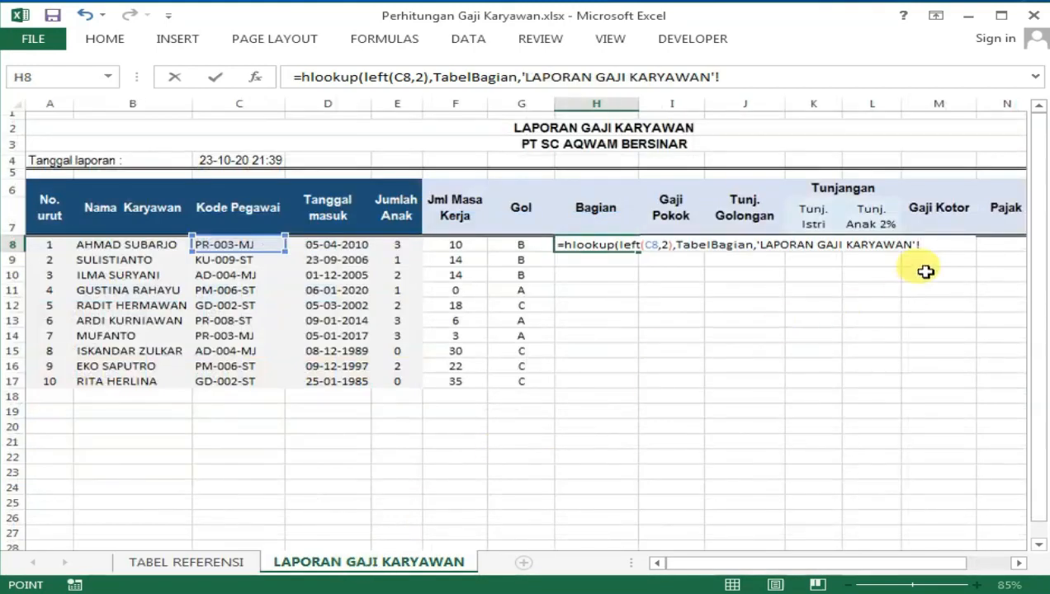
{"action": "key", "text": "BackSpace"}
{"action": "key", "text": "BackSpace"}
{"action": "key", "text": "BackSpace"}
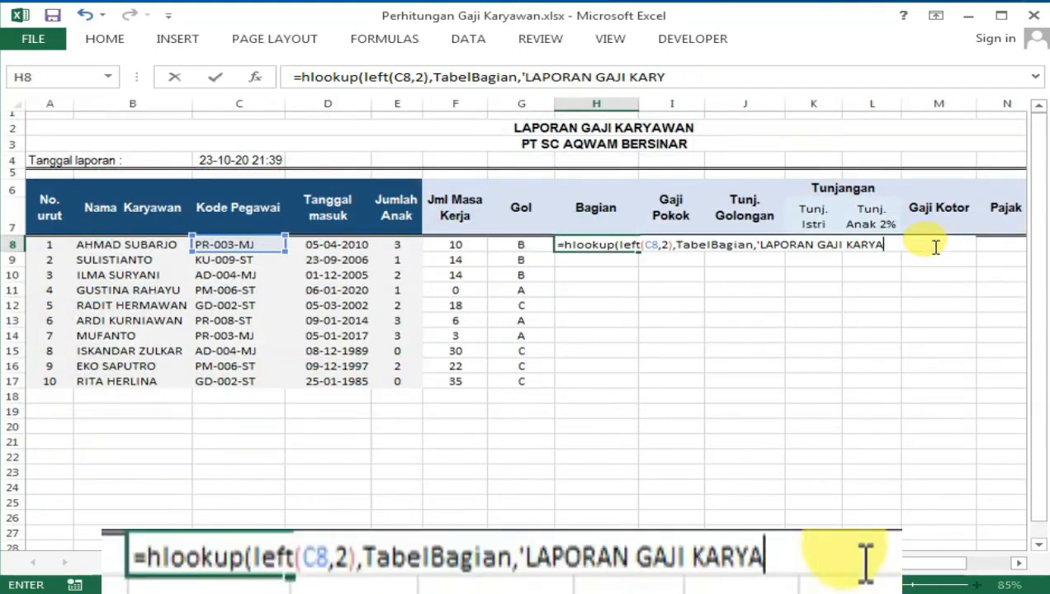
{"action": "key", "text": "BackSpace"}
{"action": "key", "text": "BackSpace"}
{"action": "key", "text": "BackSpace"}
{"action": "key", "text": "BackSpace"}
{"action": "key", "text": "BackSpace"}
{"action": "key", "text": "BackSpace"}
{"action": "key", "text": "BackSpace"}
{"action": "key", "text": "BackSpace"}
{"action": "key", "text": "BackSpace"}
{"action": "key", "text": "BackSpace"}
{"action": "key", "text": "BackSpace"}
{"action": "key", "text": "BackSpace"}
{"action": "key", "text": "BackSpace"}
{"action": "key", "text": "BackSpace"}
{"action": "key", "text": "BackSpace"}
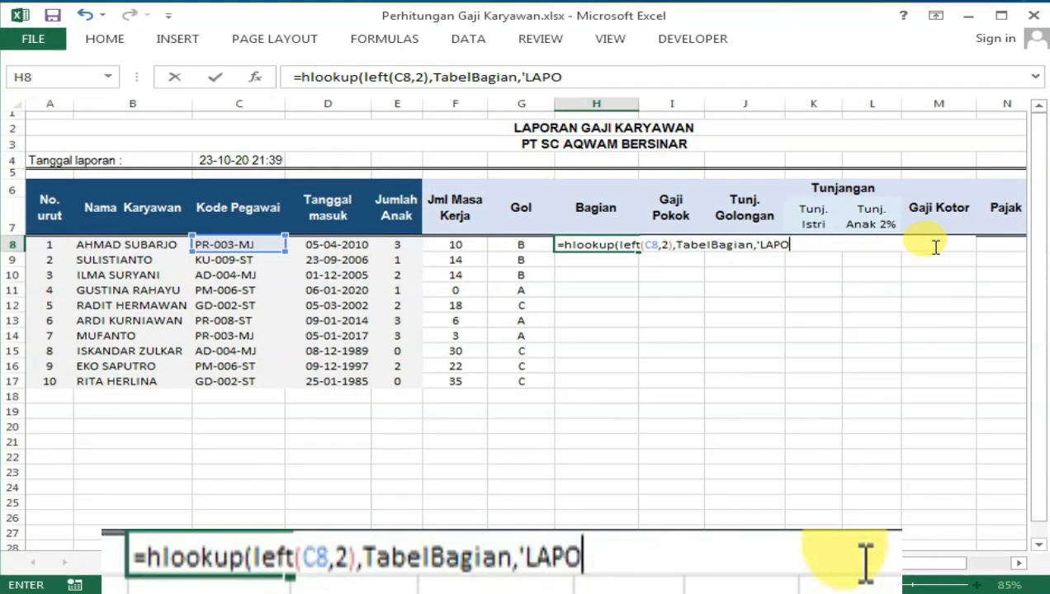
{"action": "key", "text": "BackSpace"}
{"action": "key", "text": "BackSpace"}
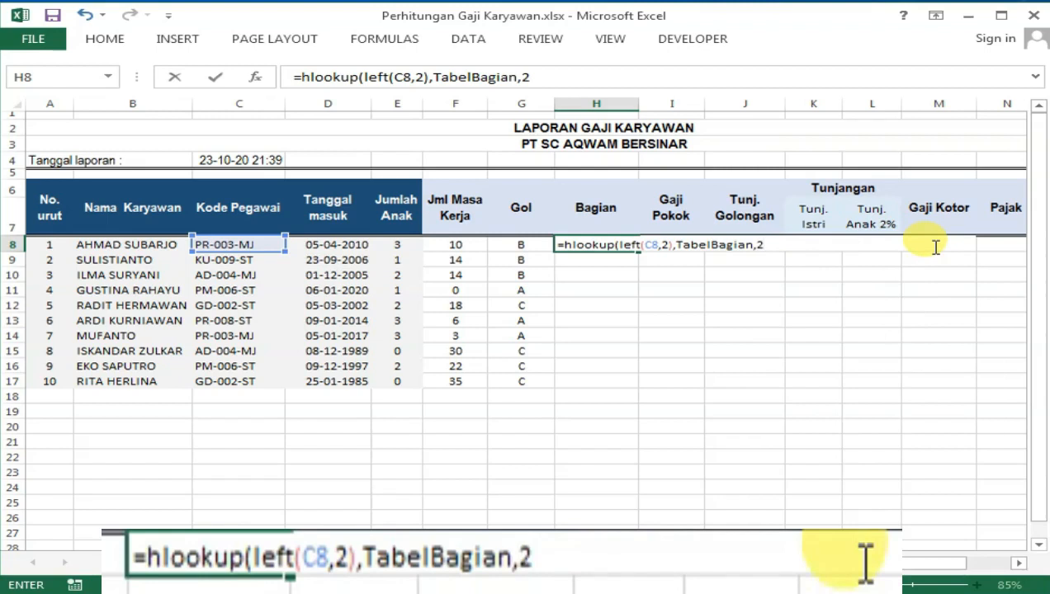
Step: Complete the HLOOKUP formula in H8 with FALSE for an exact match and enter it
{"action": "type", "text": ",f"}
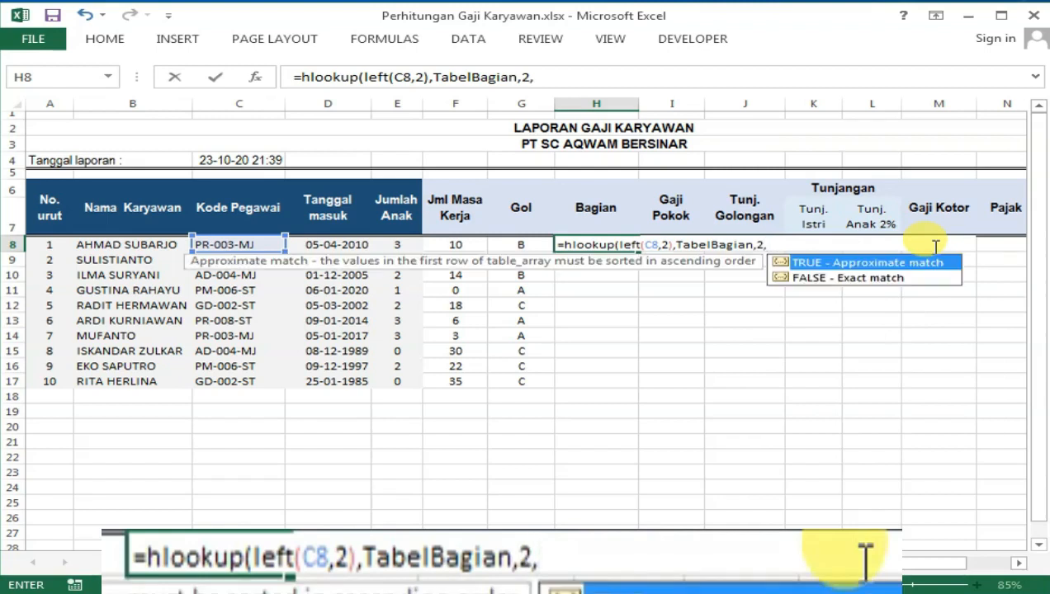
{"action": "double_click", "coordinate": [842, 278]}
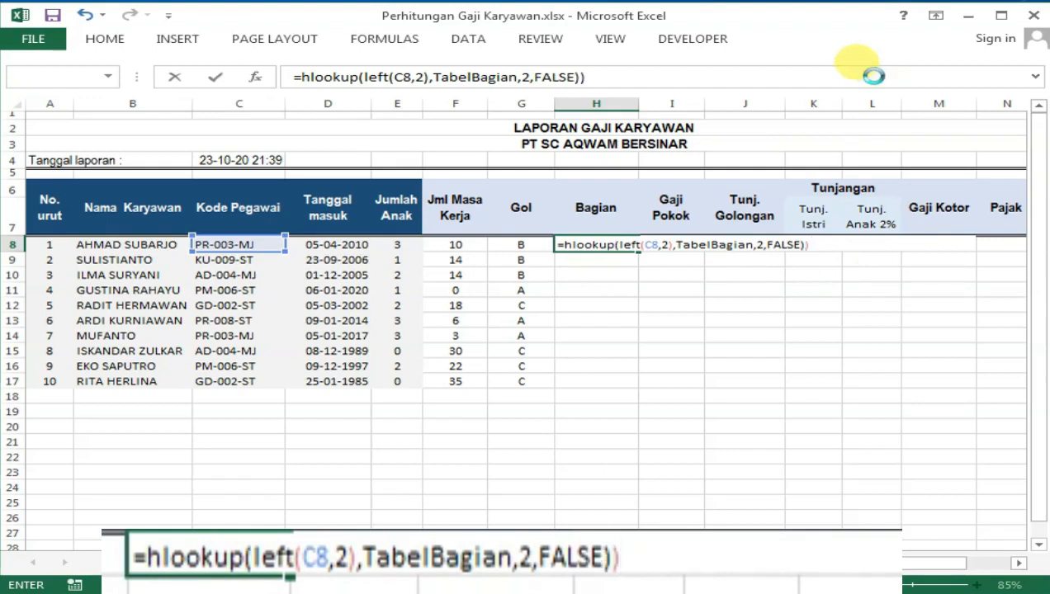
{"action": "type", "text": "))"}
{"action": "key", "text": "Return"}
{"action": "key", "text": "Return"}
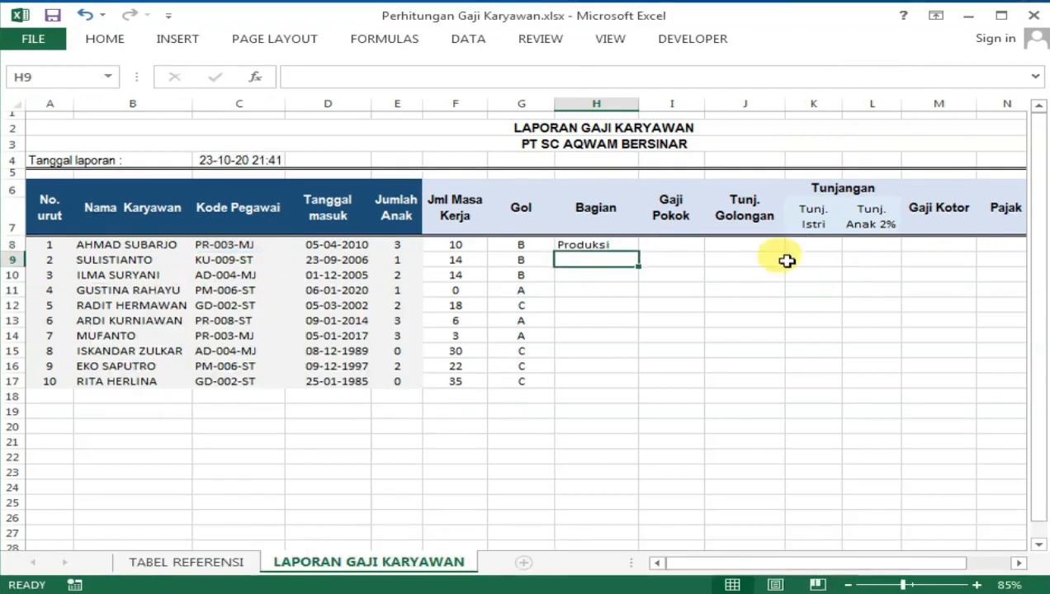
Step: Compare the H8 result and the employee code in C8 with the codes and departments in Tabel Bagian
{"action": "left_click", "coordinate": [671, 289]}
{"action": "left_click", "coordinate": [605, 246]}
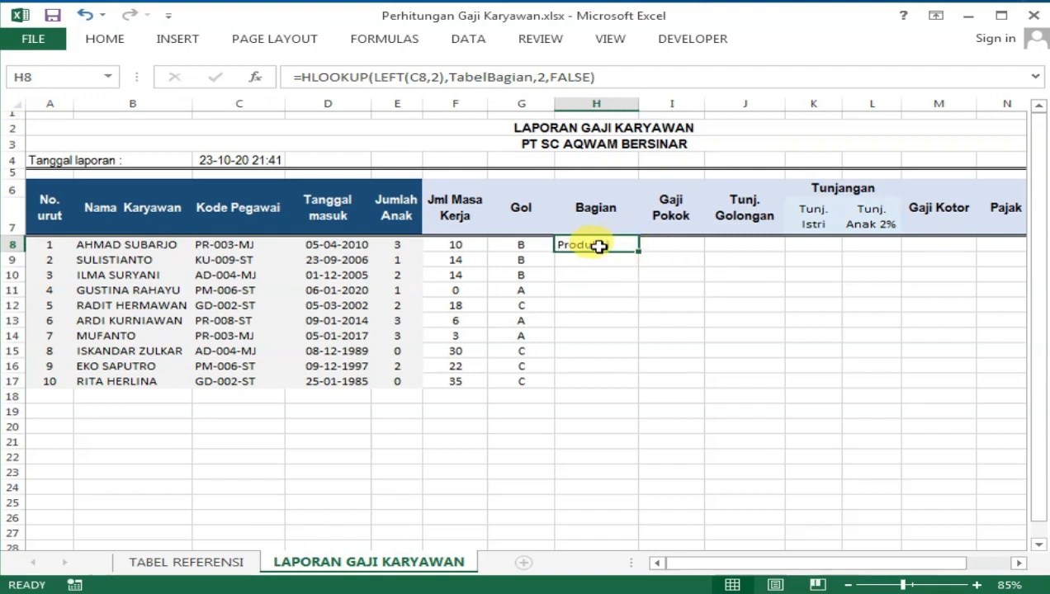
{"action": "double_click", "coordinate": [234, 244]}
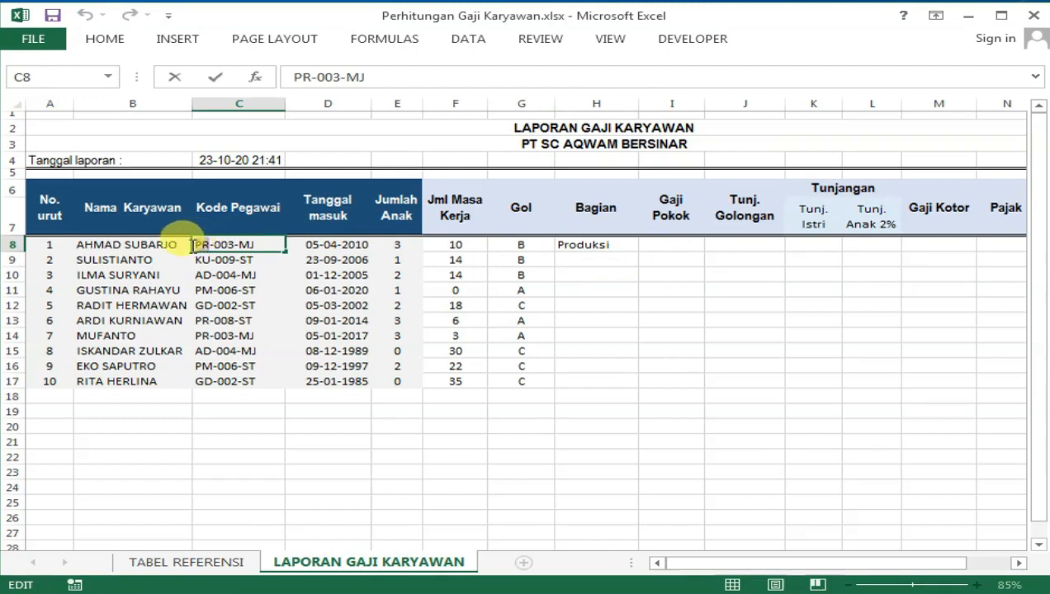
{"action": "left_click", "coordinate": [197, 562]}
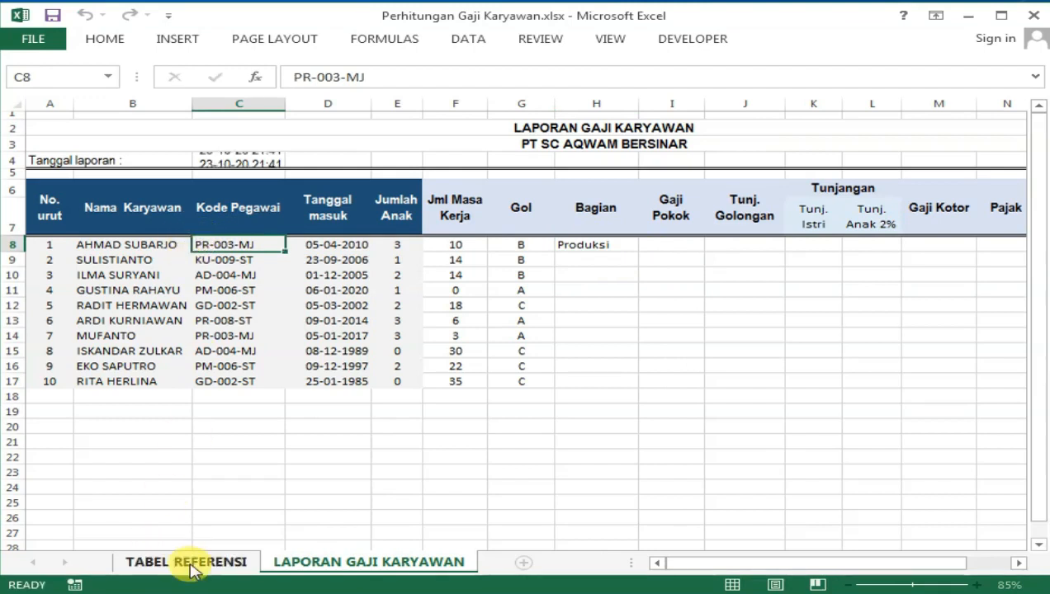
{"action": "left_click", "coordinate": [206, 219]}
{"action": "left_click", "coordinate": [199, 237]}
{"action": "left_click", "coordinate": [287, 228]}
{"action": "left_click", "coordinate": [286, 239]}
{"action": "left_click", "coordinate": [378, 225]}
{"action": "left_click", "coordinate": [370, 239]}
{"action": "left_click", "coordinate": [319, 563]}
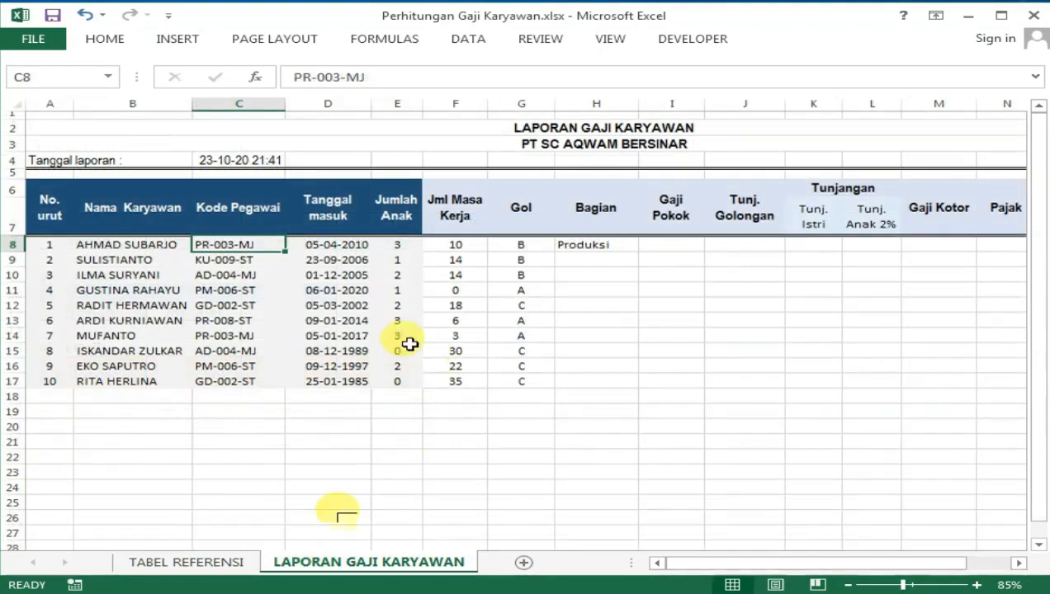
{"action": "left_click", "coordinate": [209, 259]}
Step: Copy the HLOOKUP formula from H8 down the Bagian column to H17
{"action": "left_click", "coordinate": [562, 243]}
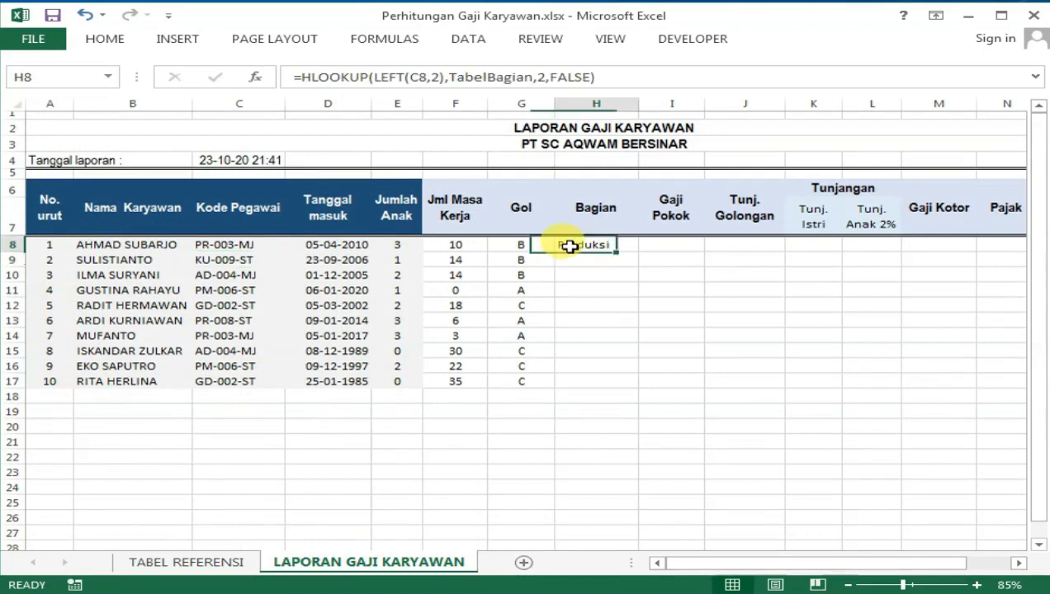
{"action": "left_click_drag", "start_coordinate": [641, 252], "coordinate": [612, 382]}
{"action": "left_click", "coordinate": [680, 326]}
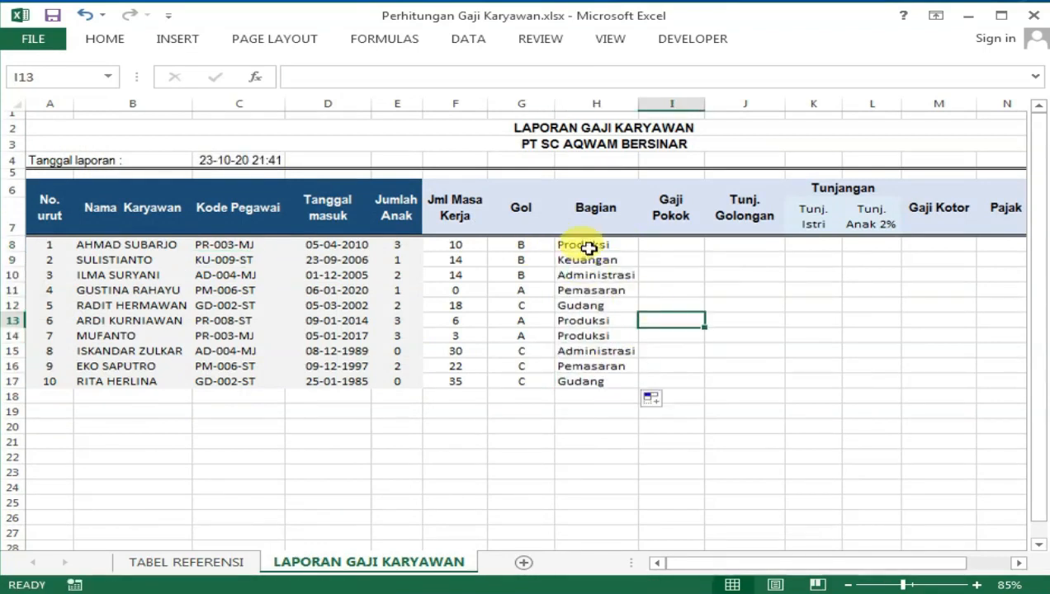
{"action": "left_click_drag", "start_coordinate": [587, 245], "coordinate": [600, 382]}
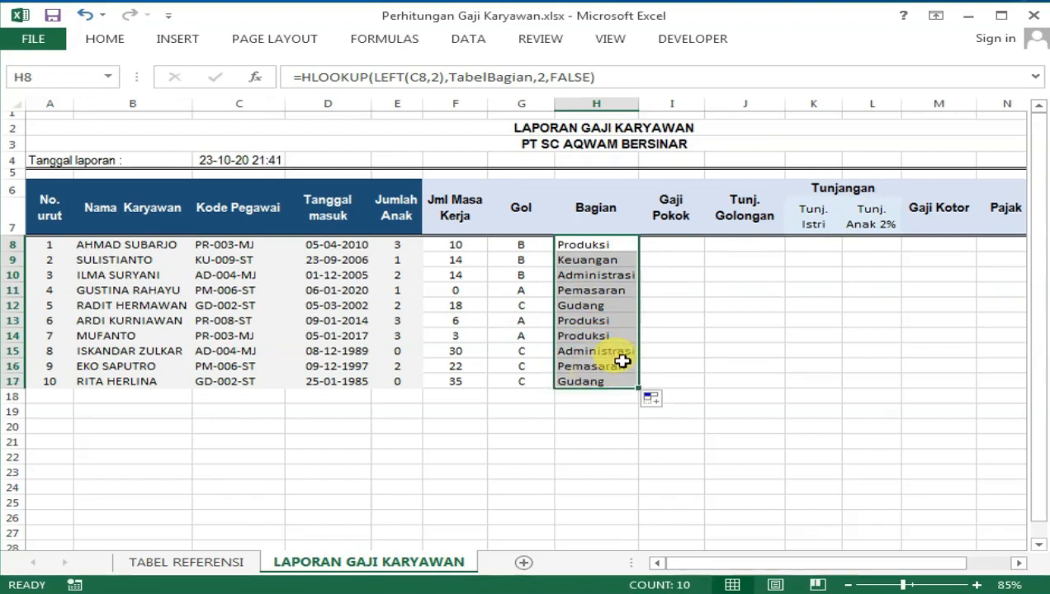
{"action": "left_click", "coordinate": [701, 271]}
Step: Review the horizontal layout of Tabel Bagian and the Gaji Pokok cells I8:I17 to fill in the report
{"action": "left_click", "coordinate": [696, 244]}
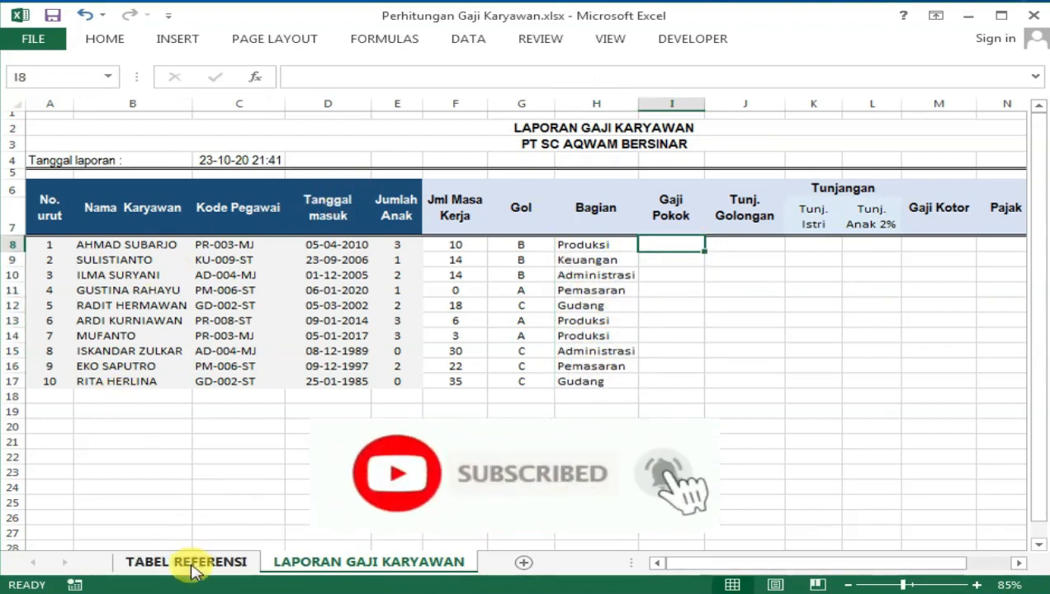
{"action": "left_click", "coordinate": [173, 563]}
{"action": "left_click_drag", "start_coordinate": [33, 223], "coordinate": [595, 242]}
{"action": "left_click", "coordinate": [734, 192]}
{"action": "left_click", "coordinate": [347, 563]}
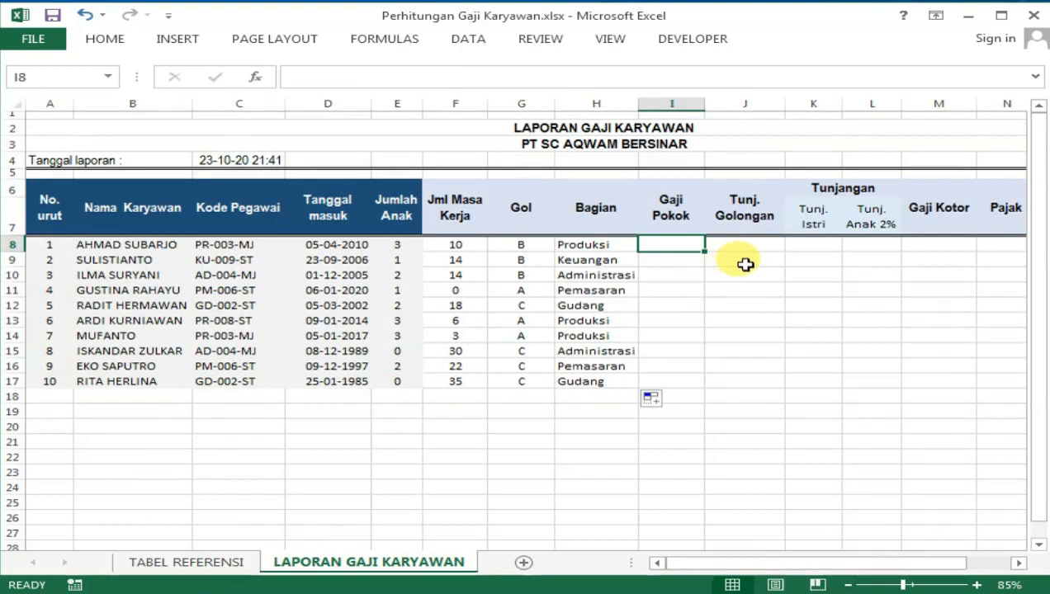
{"action": "left_click", "coordinate": [670, 274]}
{"action": "left_click", "coordinate": [683, 245]}
{"action": "left_click_drag", "start_coordinate": [683, 244], "coordinate": [695, 384]}
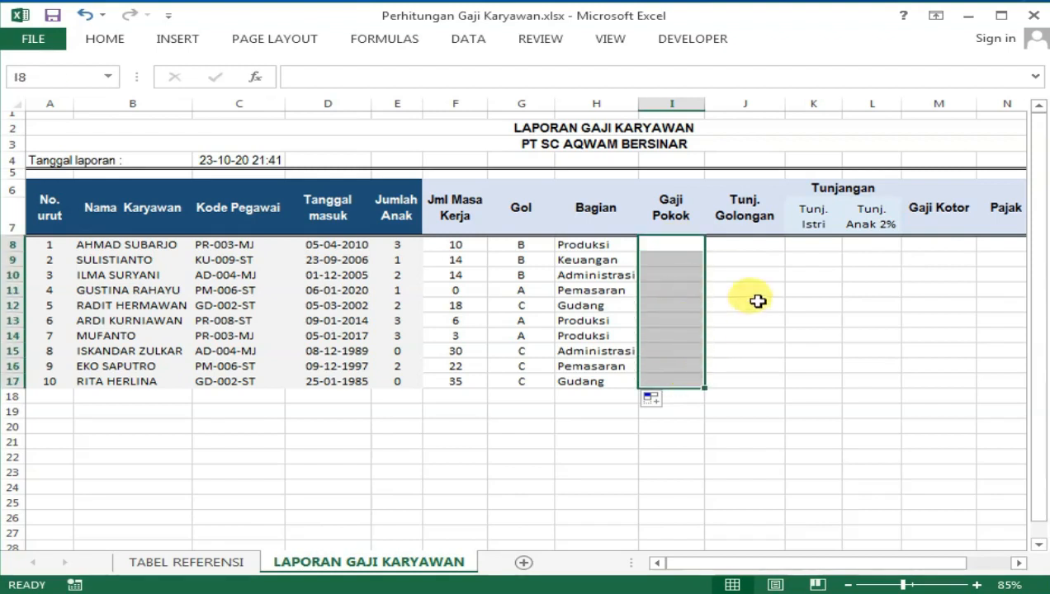
{"action": "left_click", "coordinate": [677, 279]}
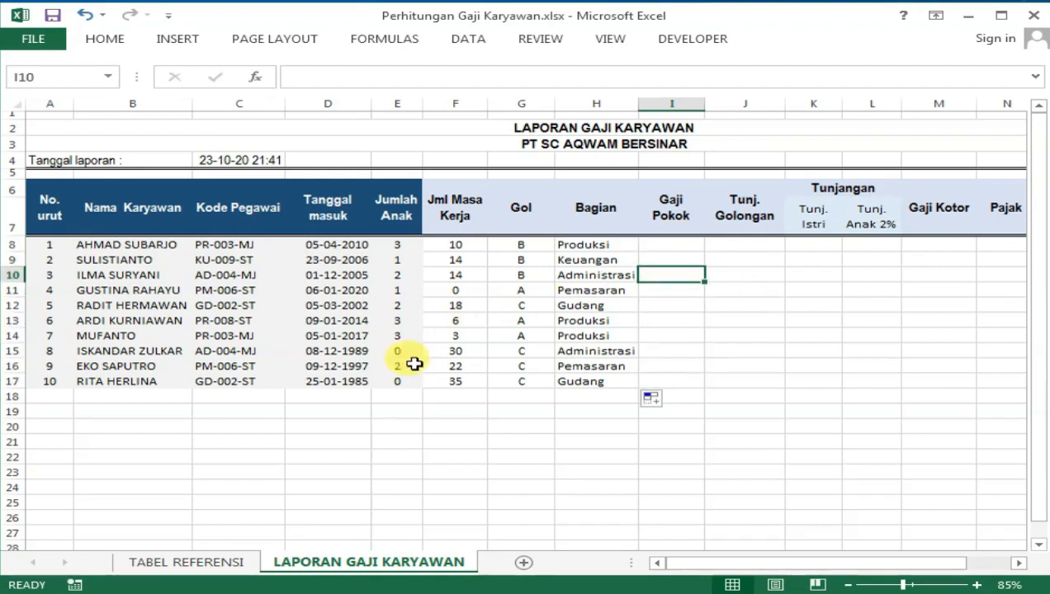
Step: Examine the Gajipokok amount for each Golongan in Tabel Gaji and the employee grades in G8:G17 of the report
{"action": "left_click", "coordinate": [186, 564]}
{"action": "left_click", "coordinate": [176, 478]}
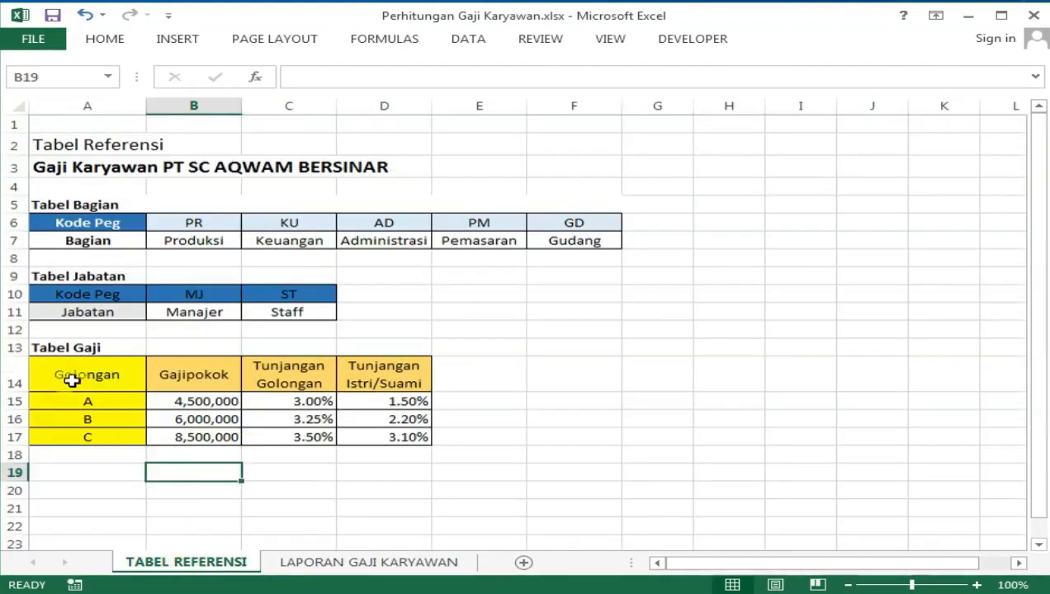
{"action": "left_click", "coordinate": [55, 377]}
{"action": "left_click_drag", "start_coordinate": [54, 376], "coordinate": [289, 400]}
{"action": "left_click", "coordinate": [181, 457]}
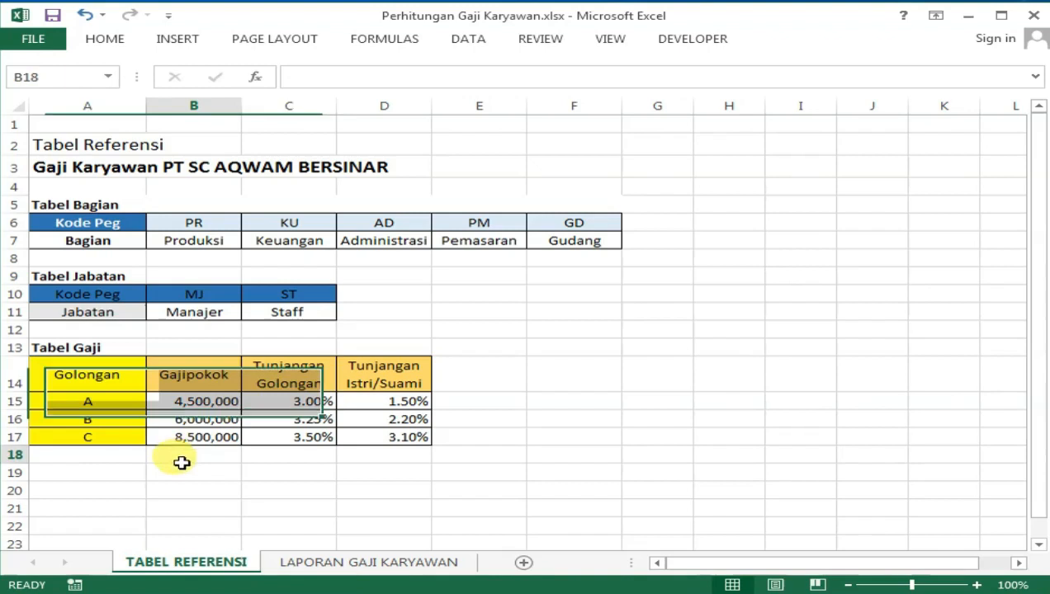
{"action": "left_click", "coordinate": [203, 380]}
{"action": "left_click", "coordinate": [94, 404]}
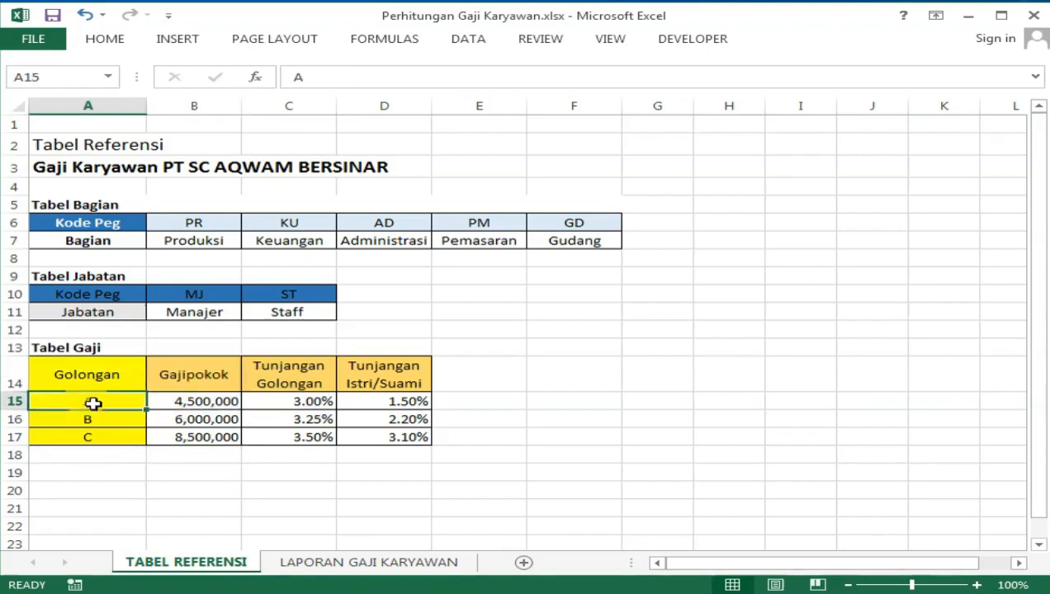
{"action": "left_click", "coordinate": [225, 403]}
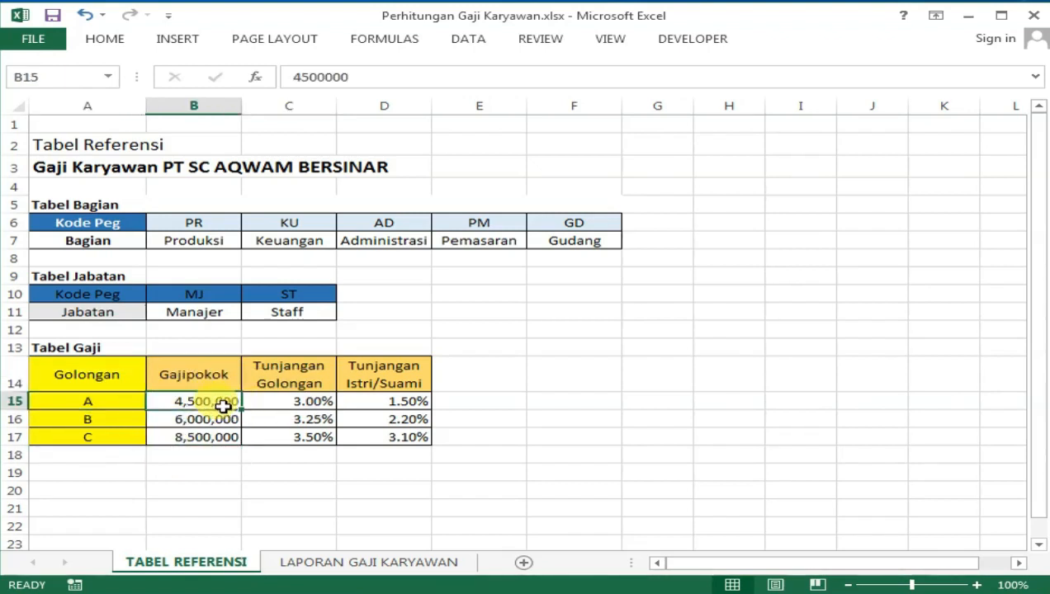
{"action": "left_click", "coordinate": [104, 422]}
{"action": "left_click", "coordinate": [274, 421]}
{"action": "left_click", "coordinate": [92, 440]}
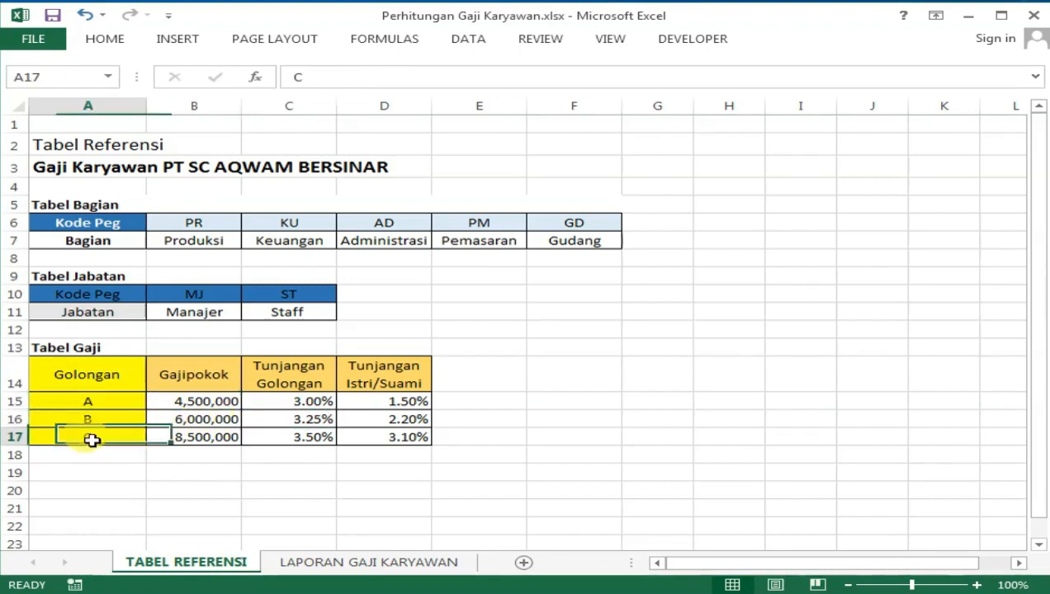
{"action": "left_click", "coordinate": [210, 438]}
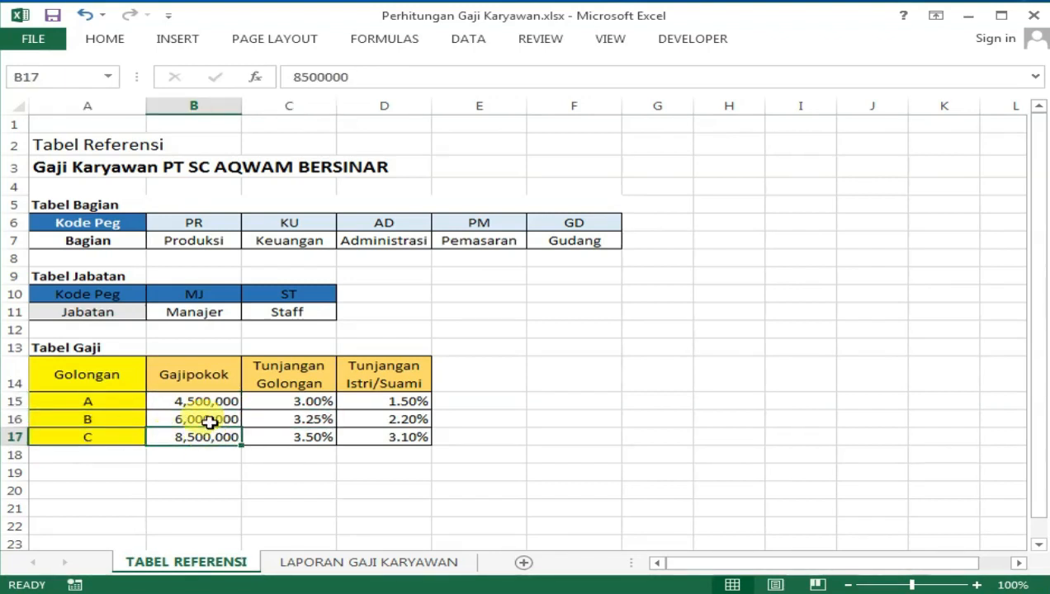
{"action": "left_click", "coordinate": [335, 564]}
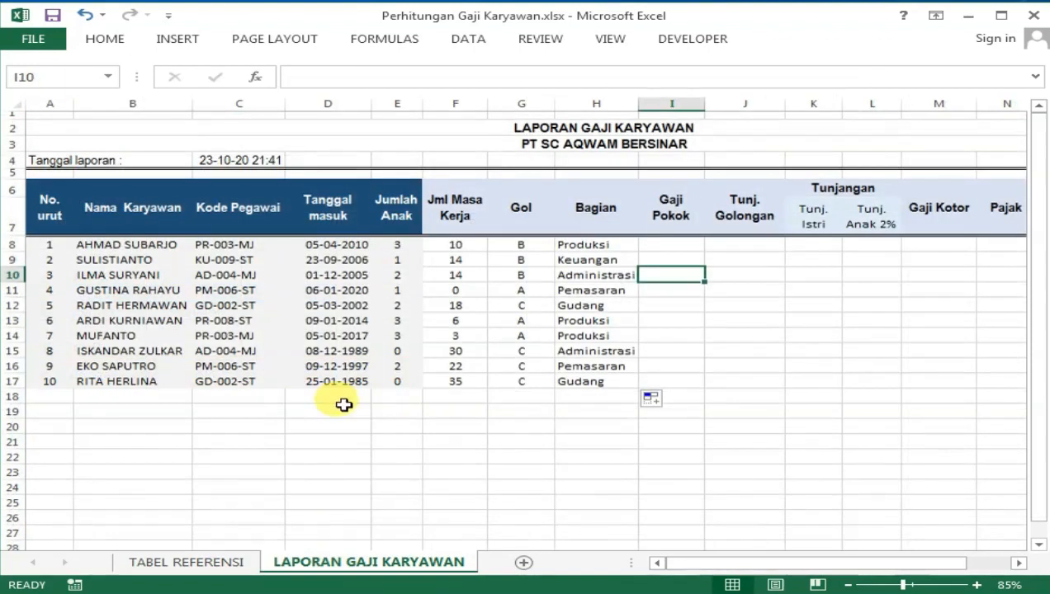
{"action": "left_click", "coordinate": [339, 411]}
{"action": "left_click_drag", "start_coordinate": [525, 244], "coordinate": [525, 378]}
{"action": "left_click", "coordinate": [611, 305]}
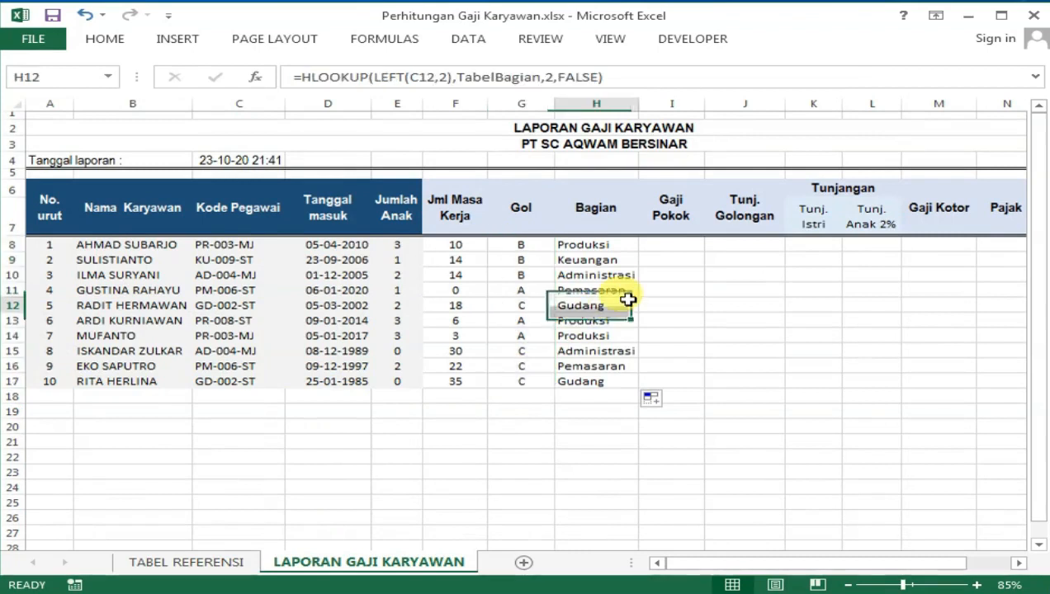
{"action": "left_click", "coordinate": [677, 244]}
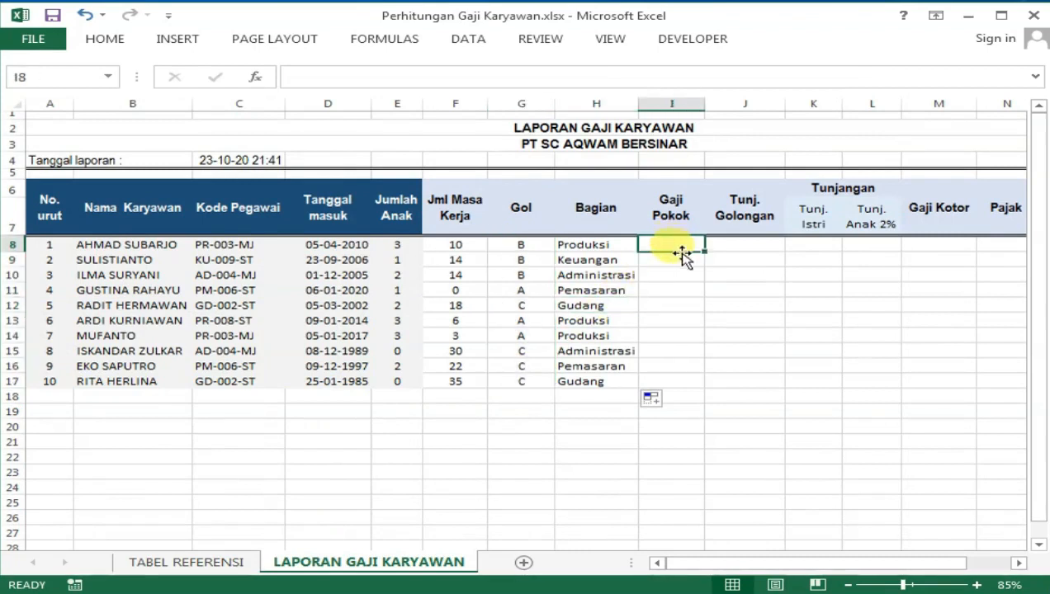
Step: Name the range A14:D17 on the TABEL REFERENSI sheet TabelGaji and look over its column headings
{"action": "left_click", "coordinate": [183, 562]}
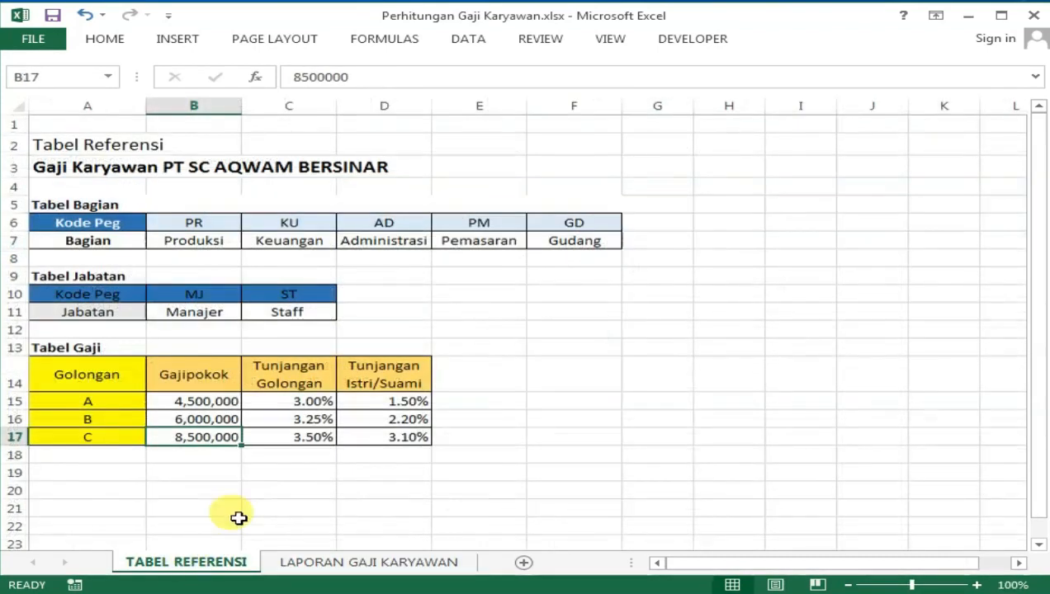
{"action": "left_click", "coordinate": [288, 469]}
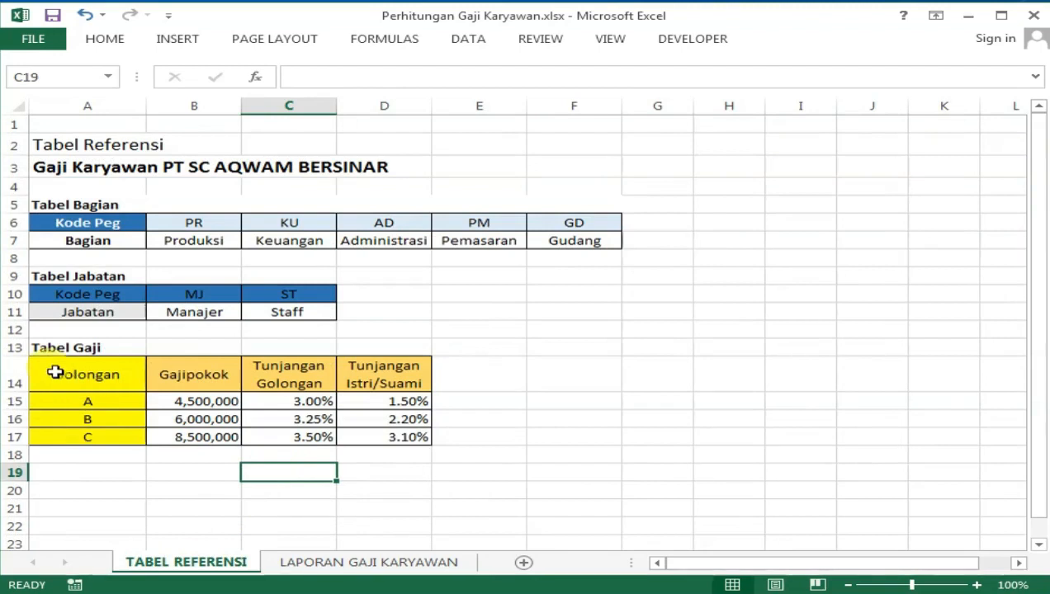
{"action": "left_click_drag", "start_coordinate": [50, 370], "coordinate": [358, 431]}
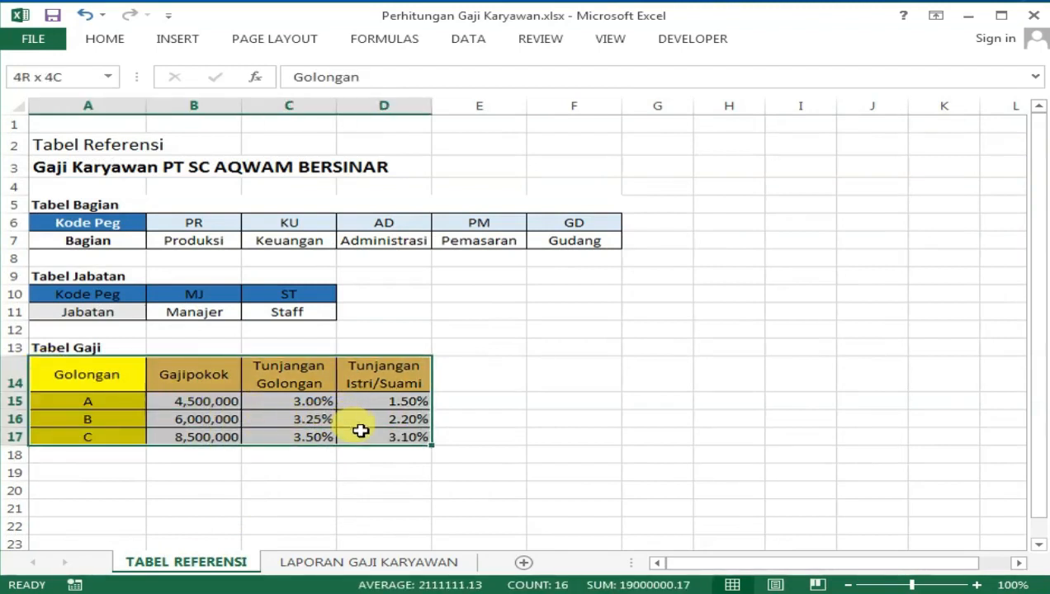
{"action": "left_click", "coordinate": [60, 83]}
{"action": "key", "text": "Escape"}
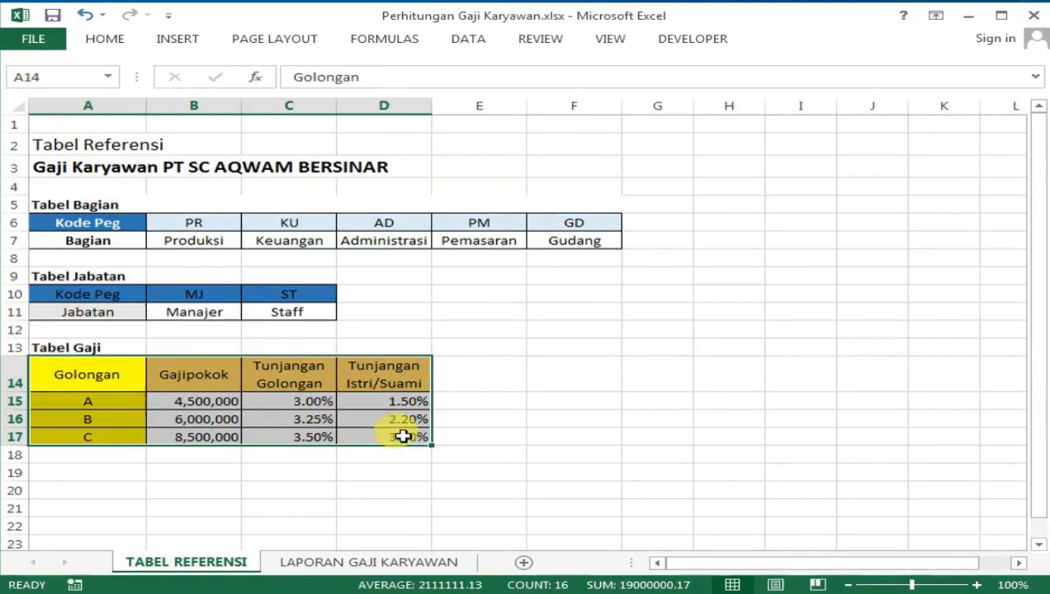
{"action": "left_click", "coordinate": [33, 77]}
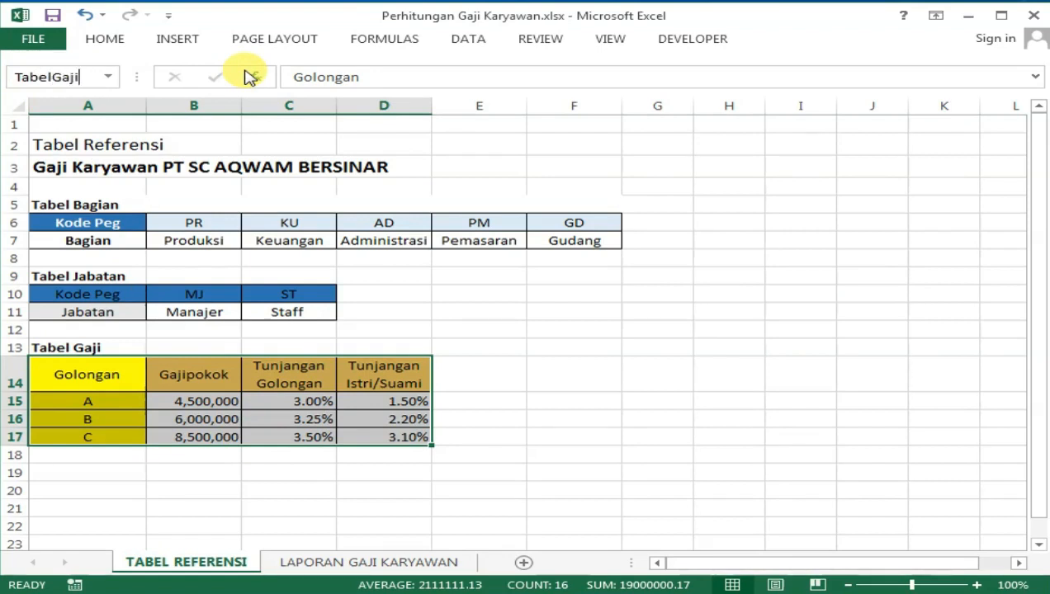
{"action": "key", "text": "Return"}
{"action": "left_click", "coordinate": [128, 374]}
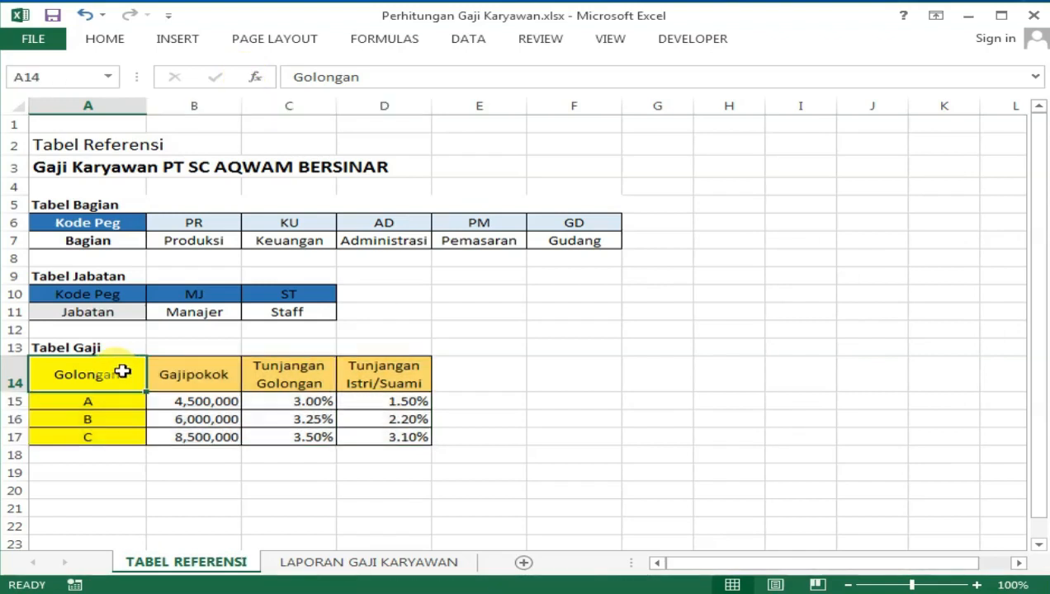
{"action": "left_click", "coordinate": [324, 367]}
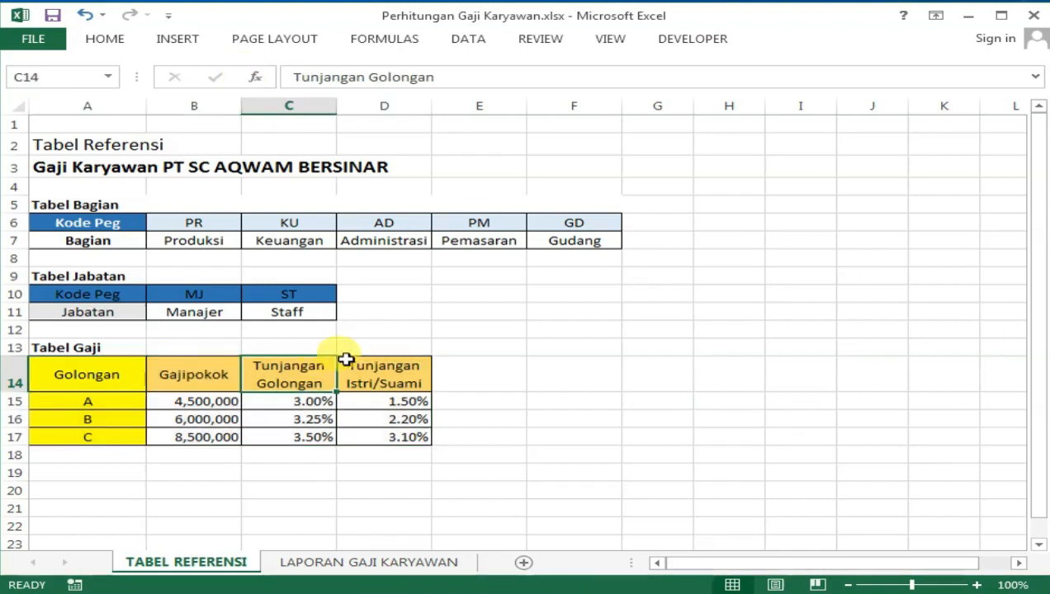
Step: In I8 of the LAPORAN GAJI KARYAWAN sheet, begin a VLOOKUP formula using G8 as lookup value and TabelGaji as table
{"action": "left_click", "coordinate": [346, 561]}
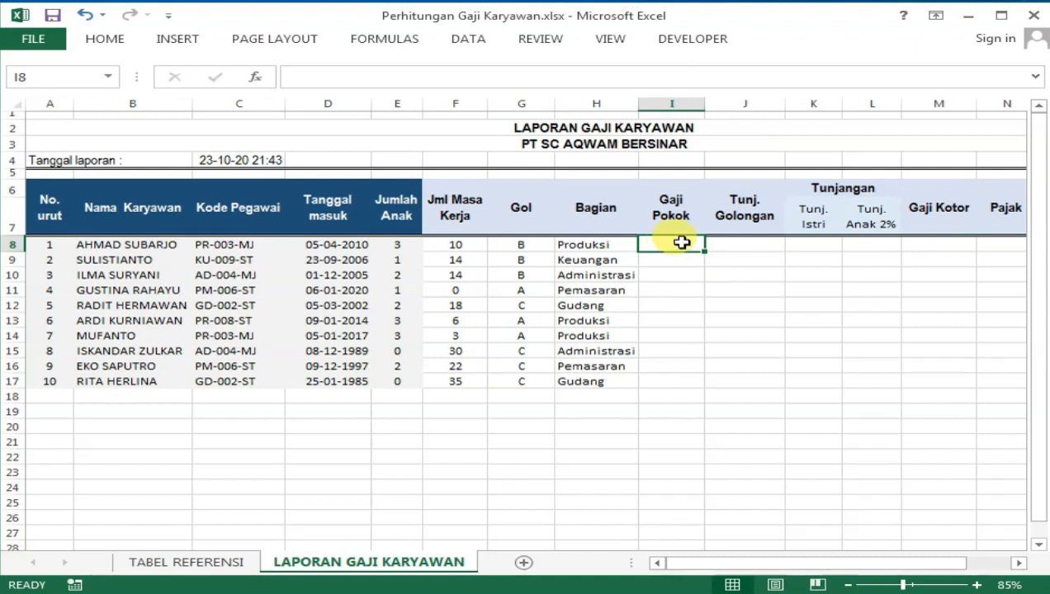
{"action": "type", "text": "="}
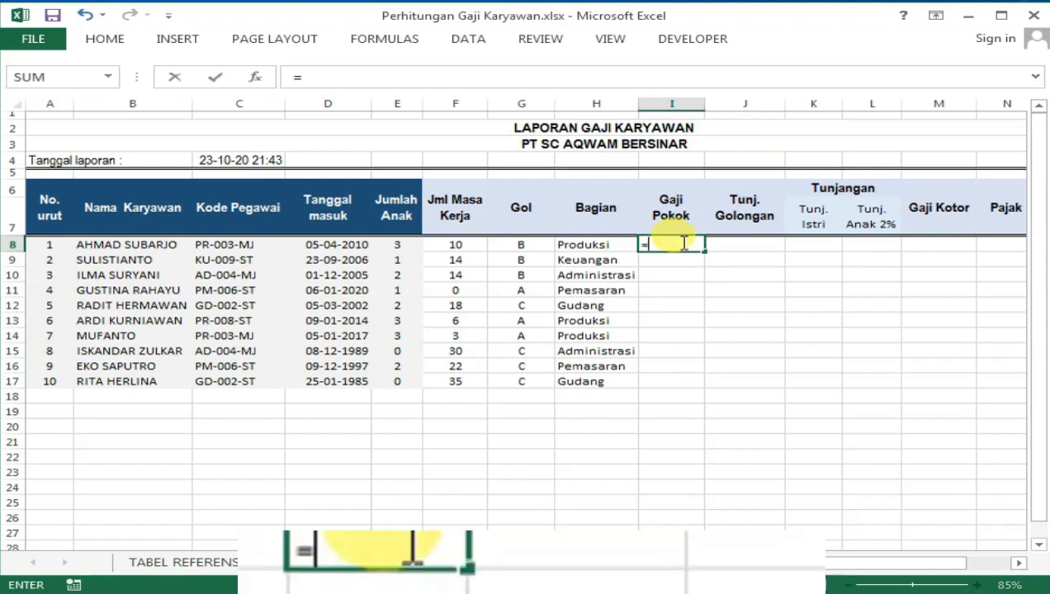
{"action": "type", "text": "vlookup"}
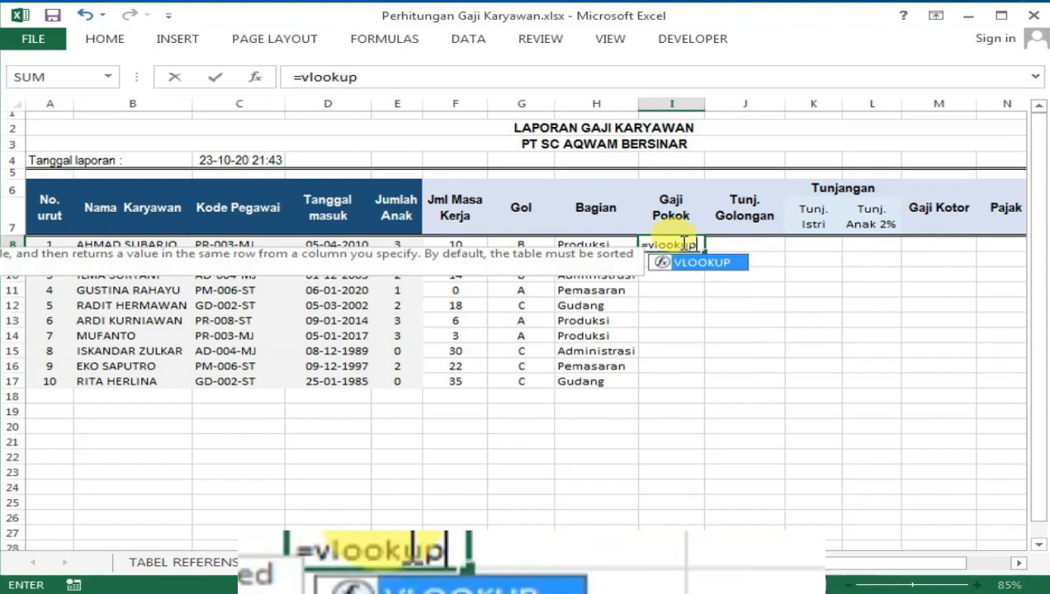
{"action": "type", "text": "("}
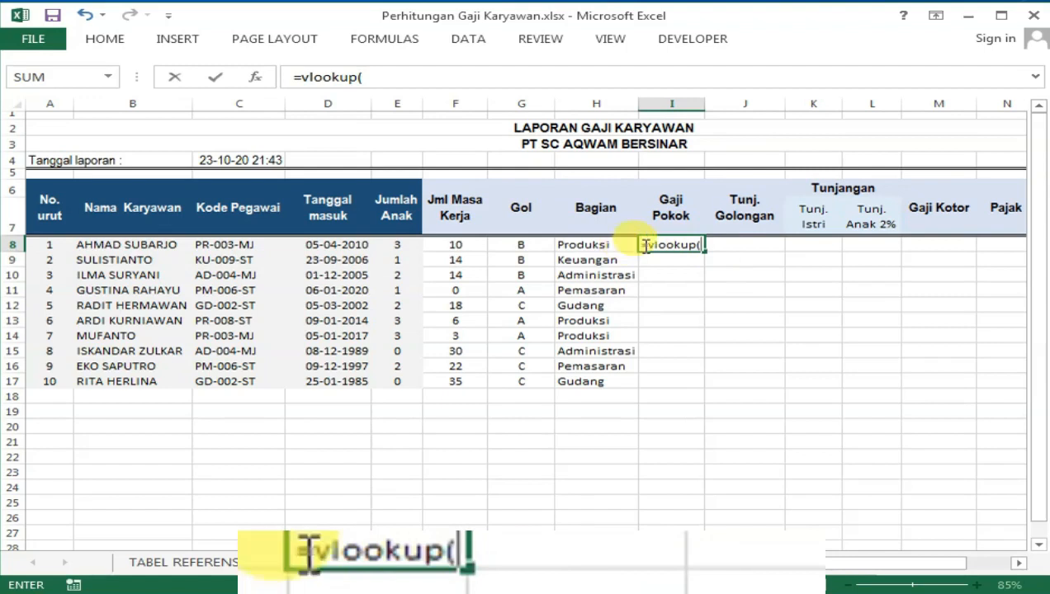
{"action": "left_click", "coordinate": [520, 243]}
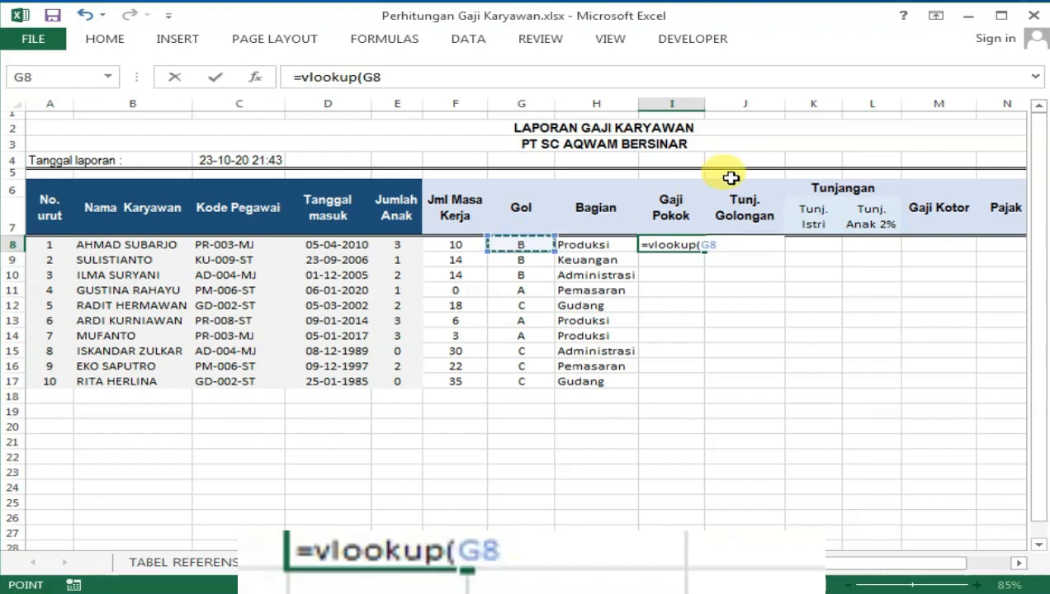
{"action": "type", "text": ","}
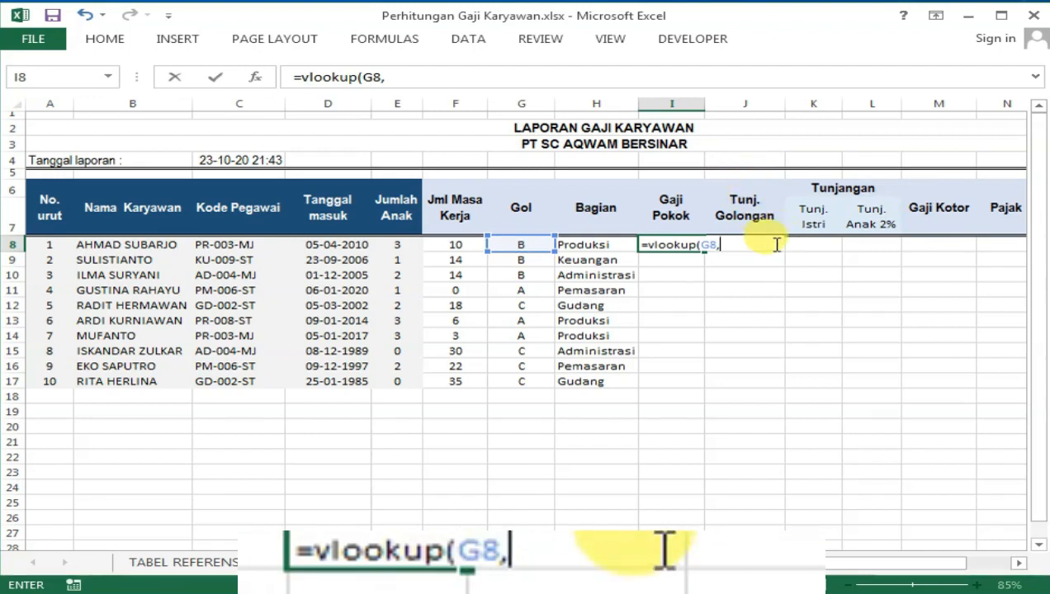
{"action": "type", "text": "Tab"}
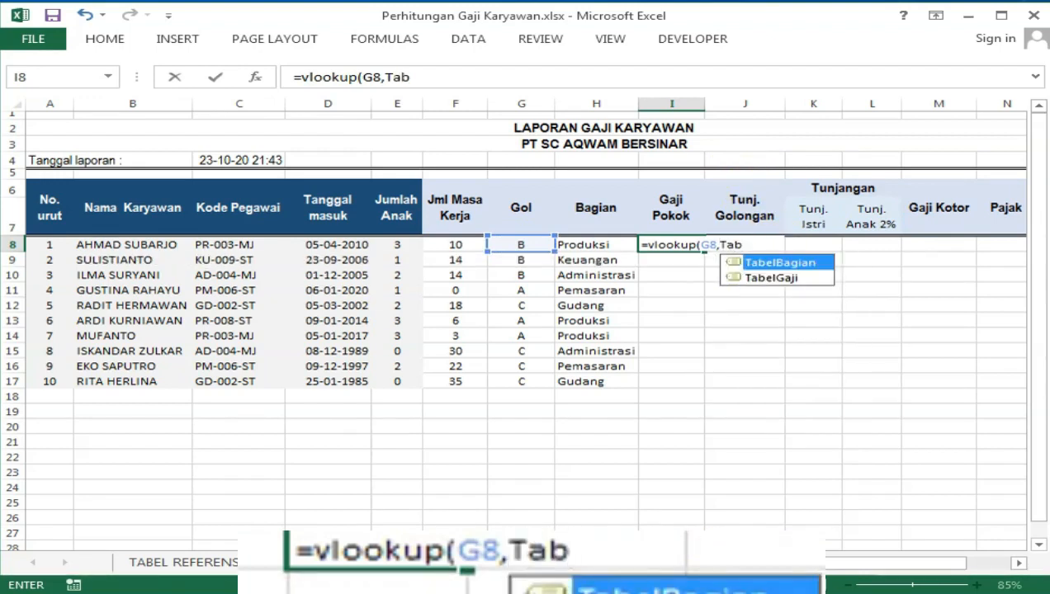
{"action": "double_click", "coordinate": [776, 278]}
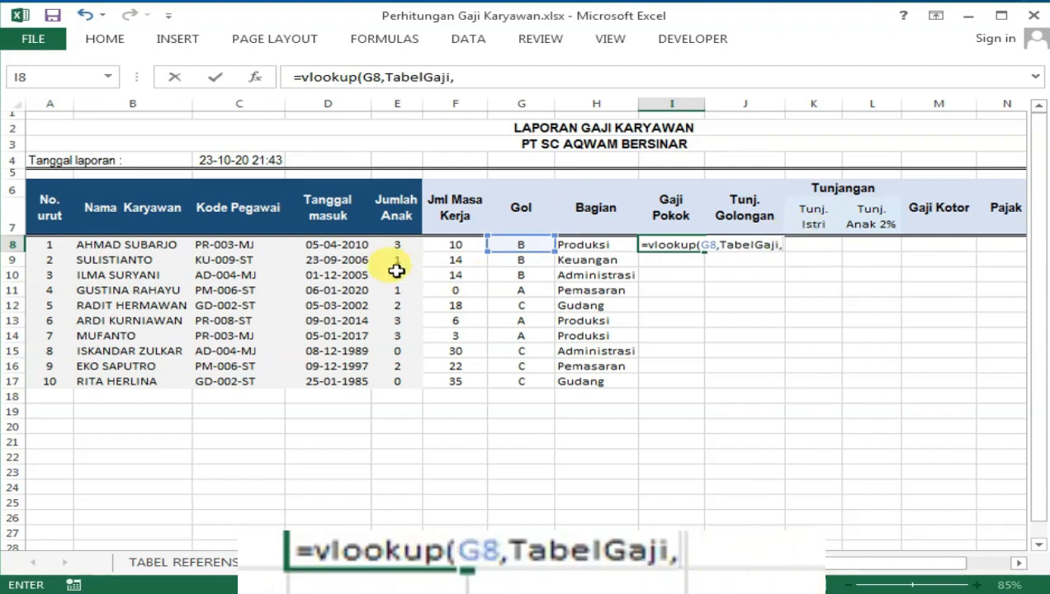
{"action": "left_click", "coordinate": [216, 562]}
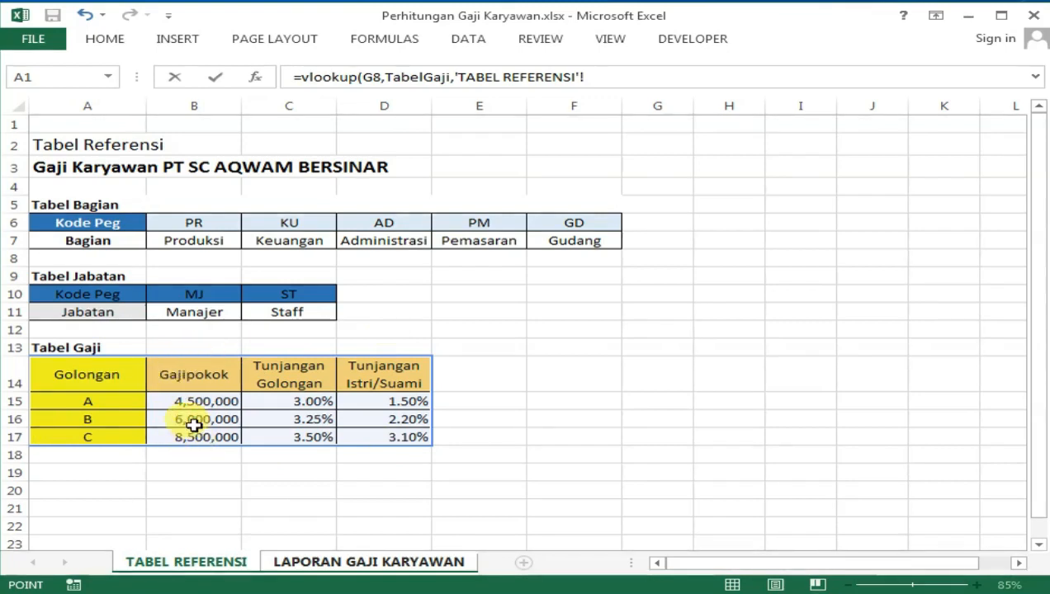
{"action": "left_click", "coordinate": [305, 568]}
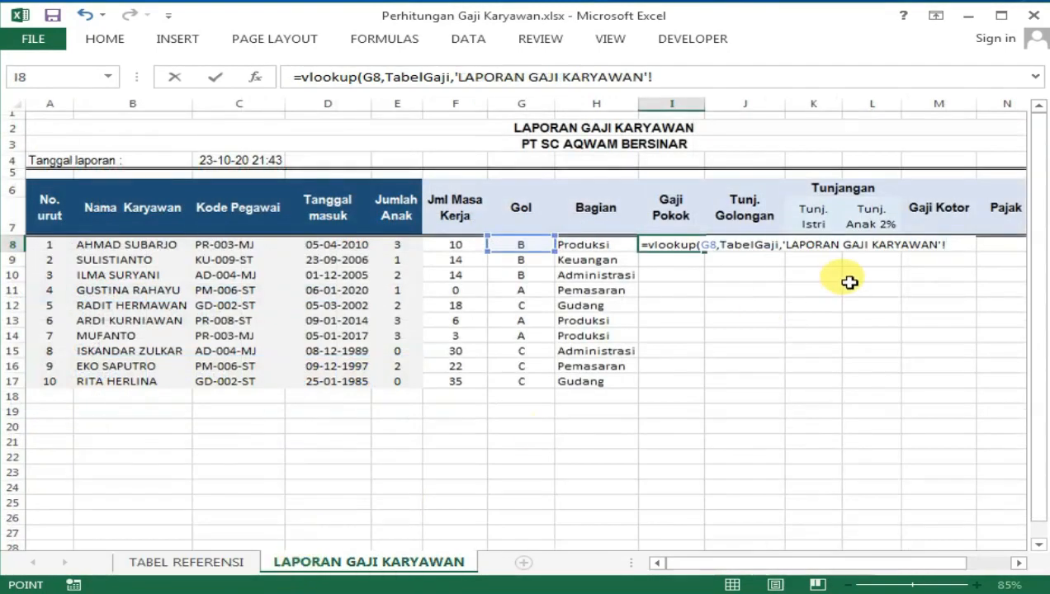
{"action": "key", "text": "BackSpace"}
{"action": "key", "text": "BackSpace"}
{"action": "key", "text": "BackSpace"}
{"action": "key", "text": "BackSpace"}
{"action": "key", "text": "BackSpace"}
{"action": "key", "text": "BackSpace"}
{"action": "key", "text": "BackSpace"}
{"action": "key", "text": "BackSpace"}
{"action": "key", "text": "BackSpace"}
{"action": "key", "text": "BackSpace"}
{"action": "key", "text": "BackSpace"}
{"action": "key", "text": "BackSpace"}
{"action": "key", "text": "BackSpace"}
{"action": "key", "text": "BackSpace"}
{"action": "key", "text": "BackSpace"}
{"action": "key", "text": "BackSpace"}
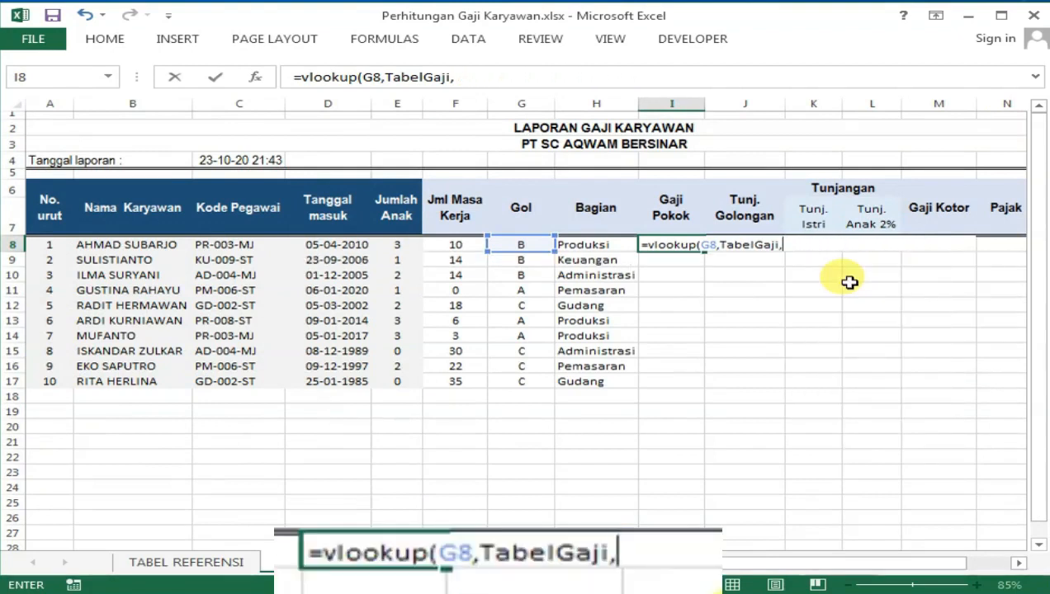
Step: Complete the I8 formula as =VLOOKUP(G8,TabelGaji,2,FALSE), accepting the proposed correction
{"action": "type", "text": ",fa"}
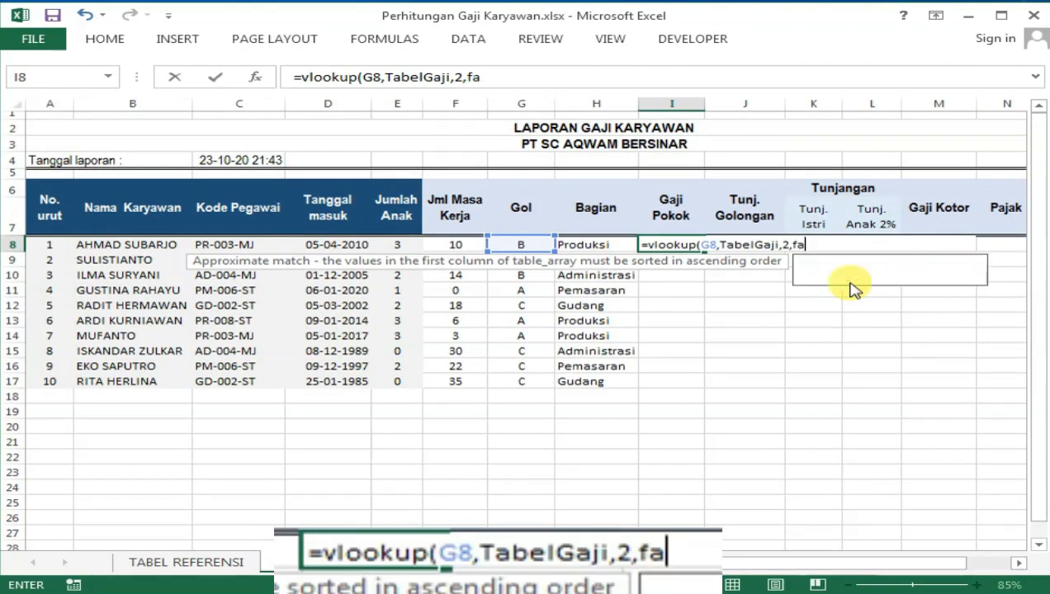
{"action": "type", "text": "lse)"}
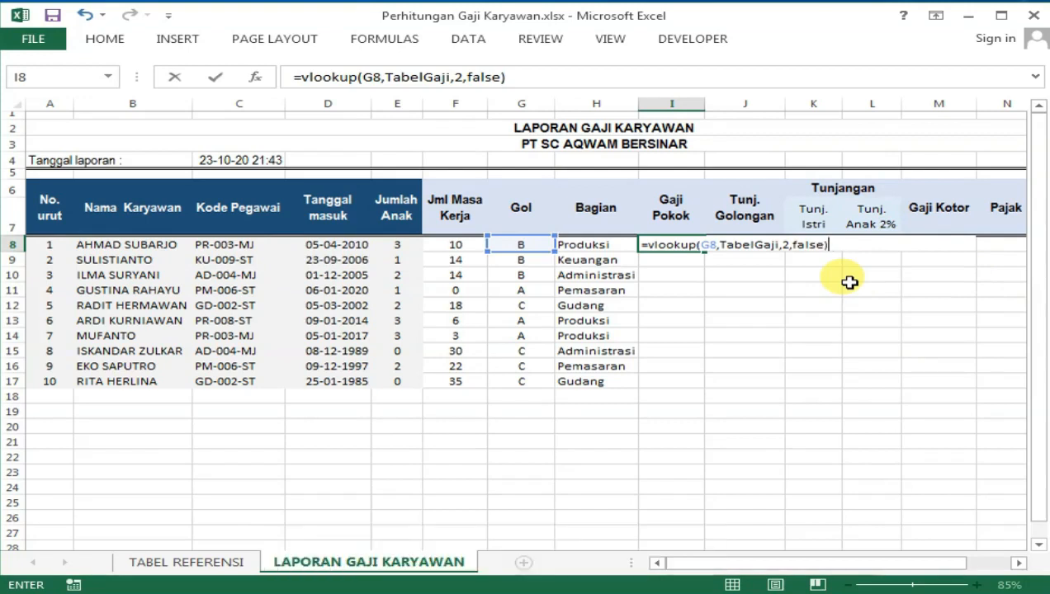
{"action": "key", "text": "Return"}
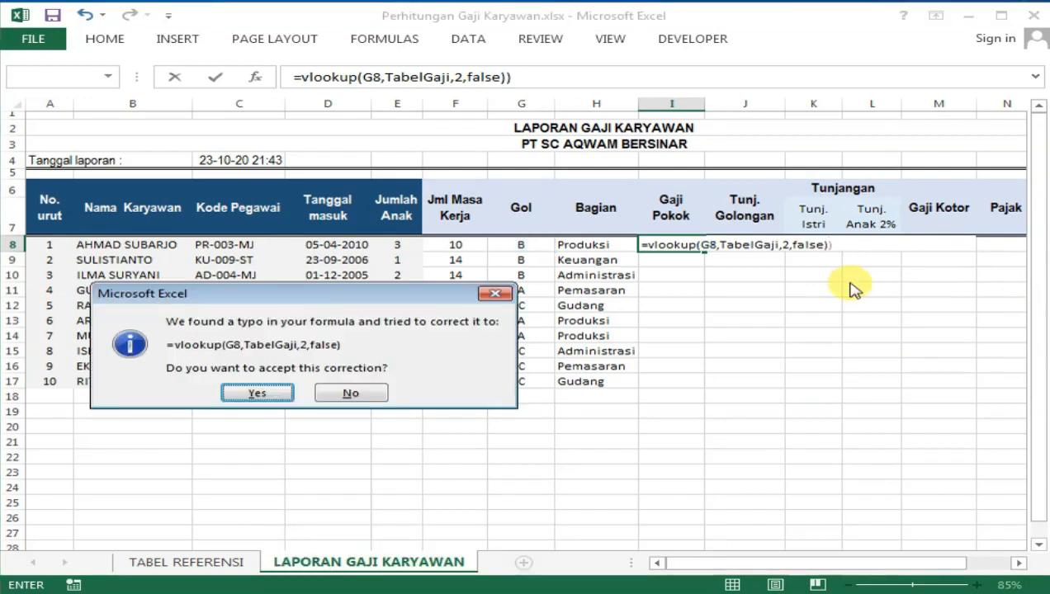
{"action": "key", "text": "Return"}
Step: Copy the VLOOKUP formula from I8 down the Gaji Pokok column to I17
{"action": "left_click", "coordinate": [677, 275]}
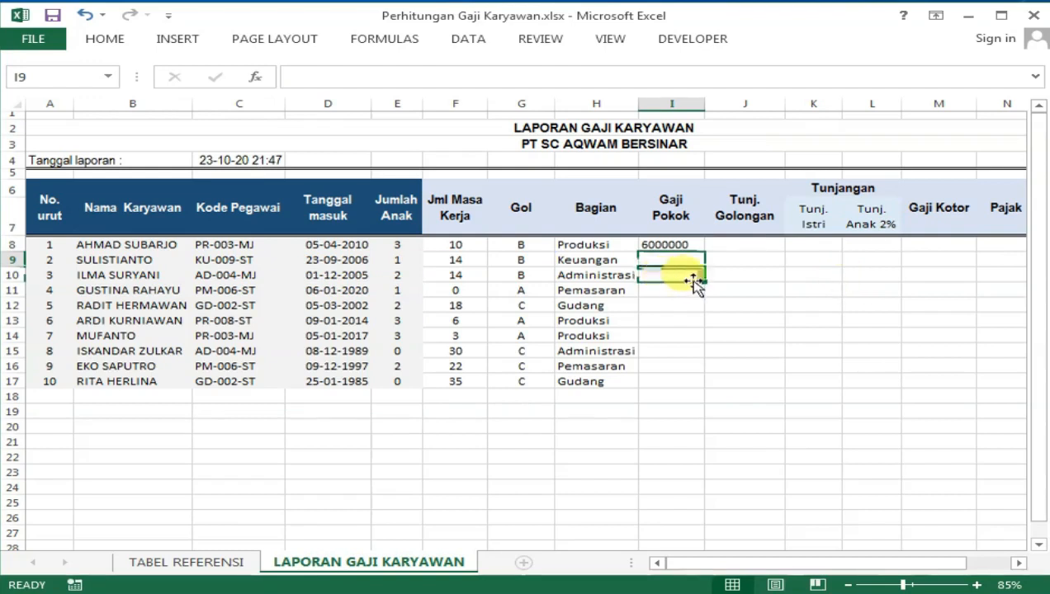
{"action": "left_click", "coordinate": [685, 244]}
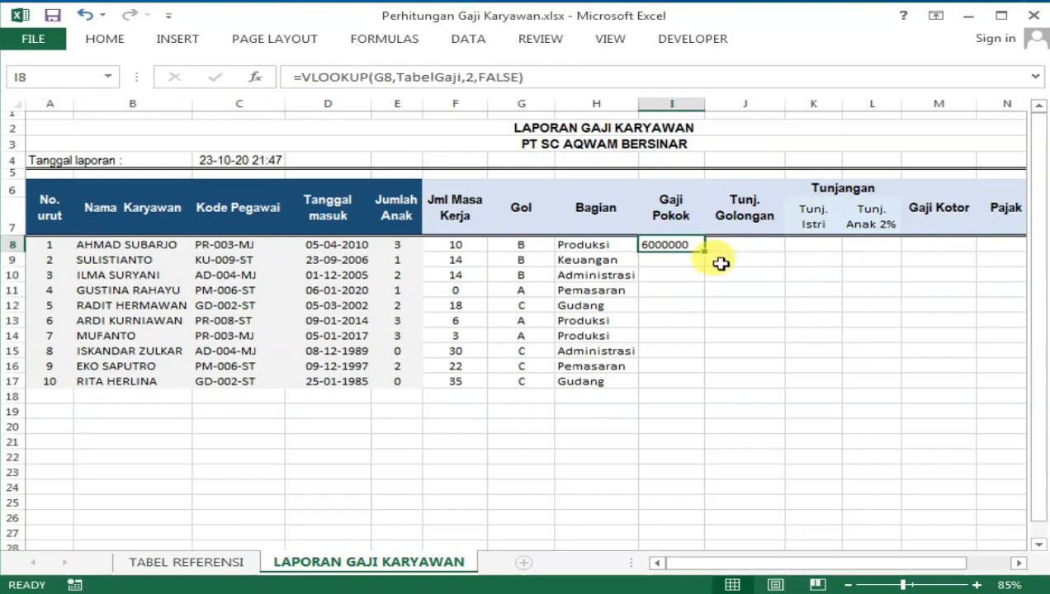
{"action": "left_click_drag", "start_coordinate": [706, 252], "coordinate": [689, 388]}
{"action": "left_click", "coordinate": [779, 292]}
Step: Format the Gaji Pokok cells I8:I17 as Currency with no symbol and 0 decimal places
{"action": "left_click_drag", "start_coordinate": [679, 241], "coordinate": [667, 381]}
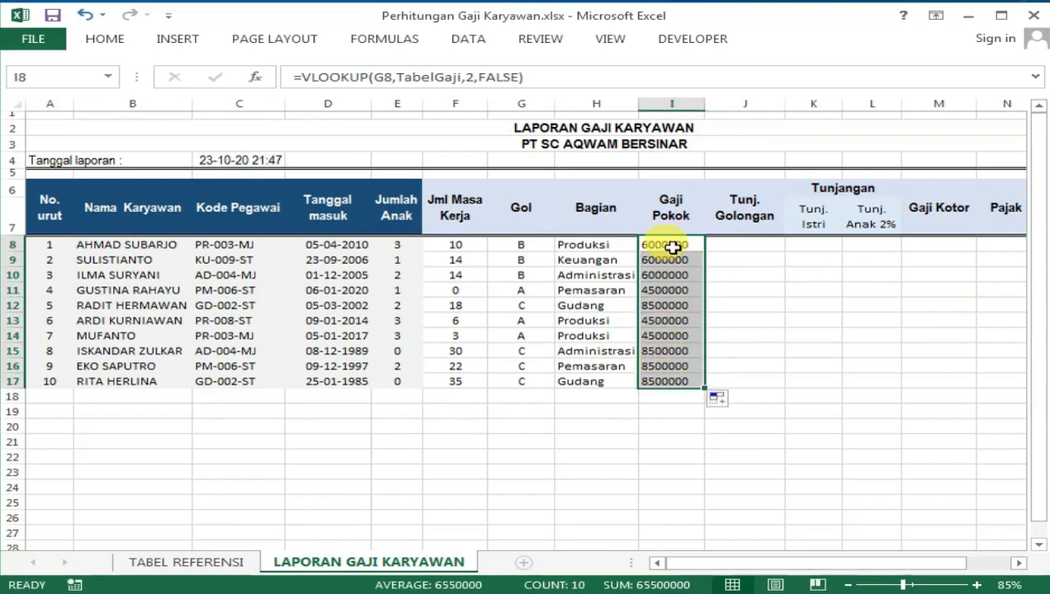
{"action": "right_click", "coordinate": [673, 247]}
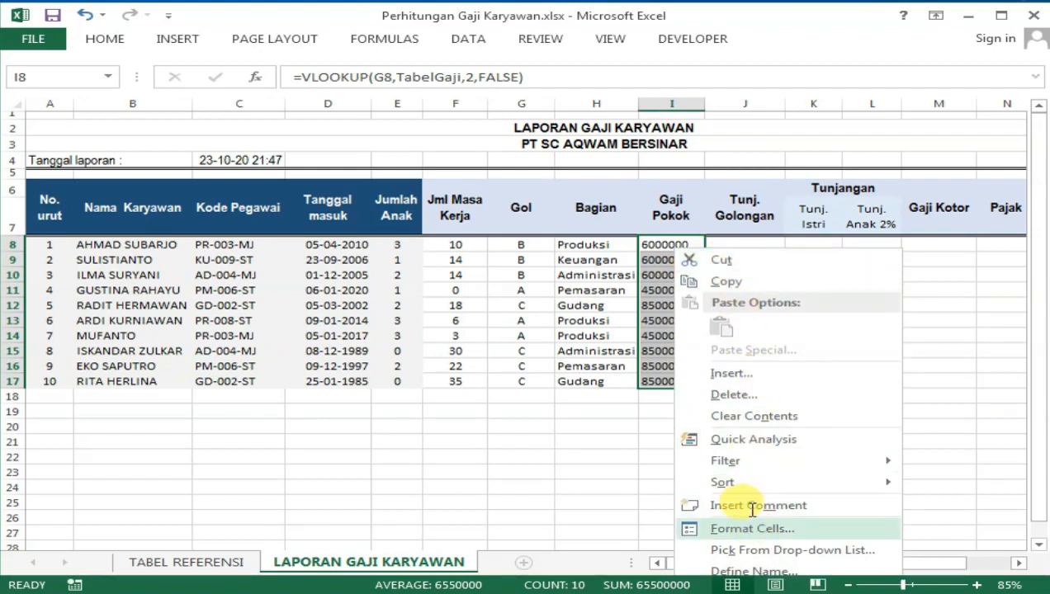
{"action": "key", "text": "Return"}
{"action": "left_click_drag", "start_coordinate": [605, 253], "coordinate": [376, 60]}
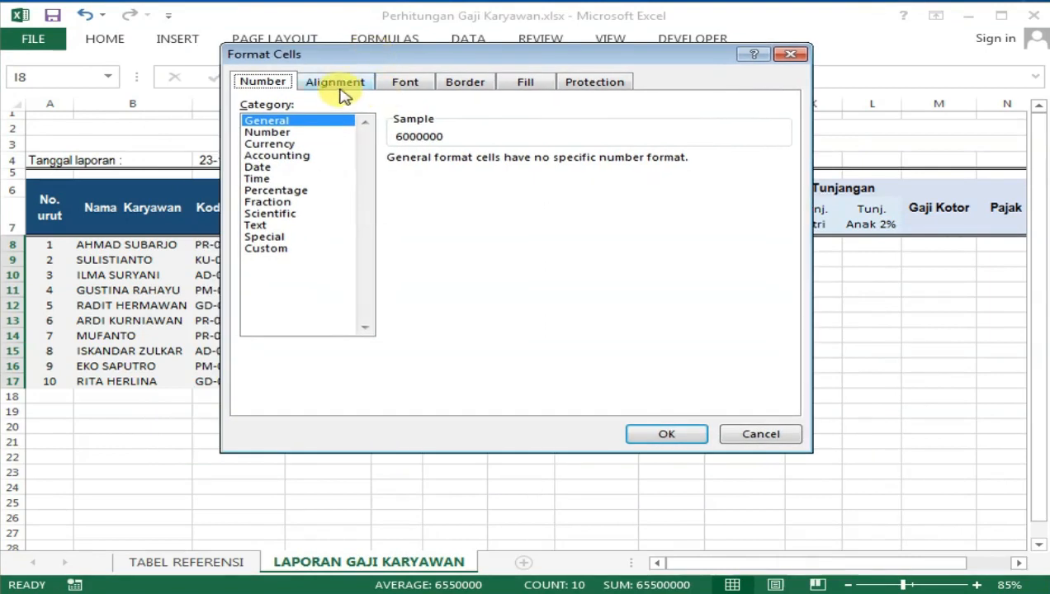
{"action": "left_click", "coordinate": [277, 145]}
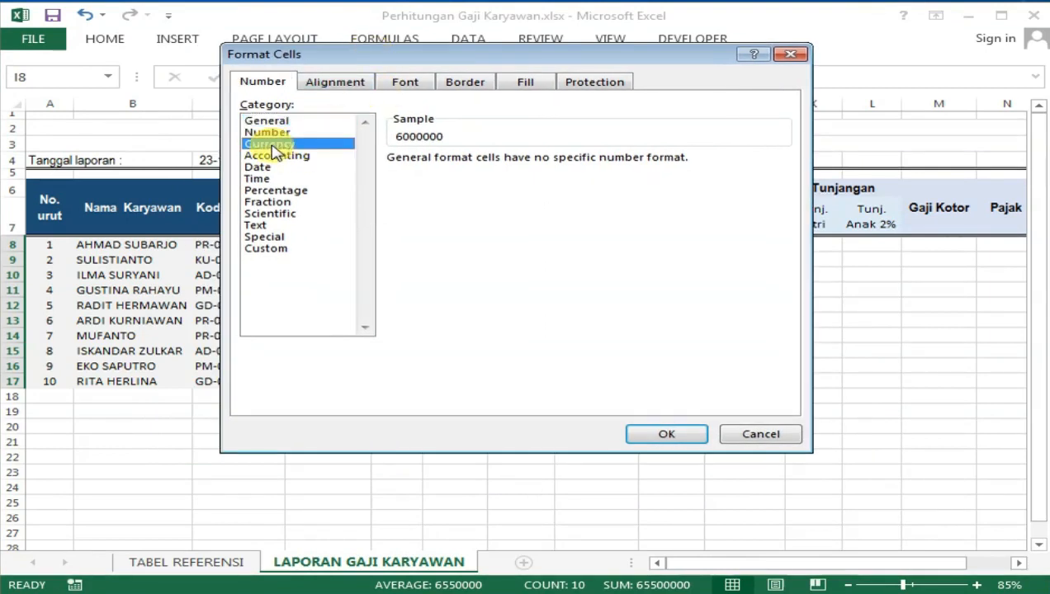
{"action": "left_click", "coordinate": [496, 181]}
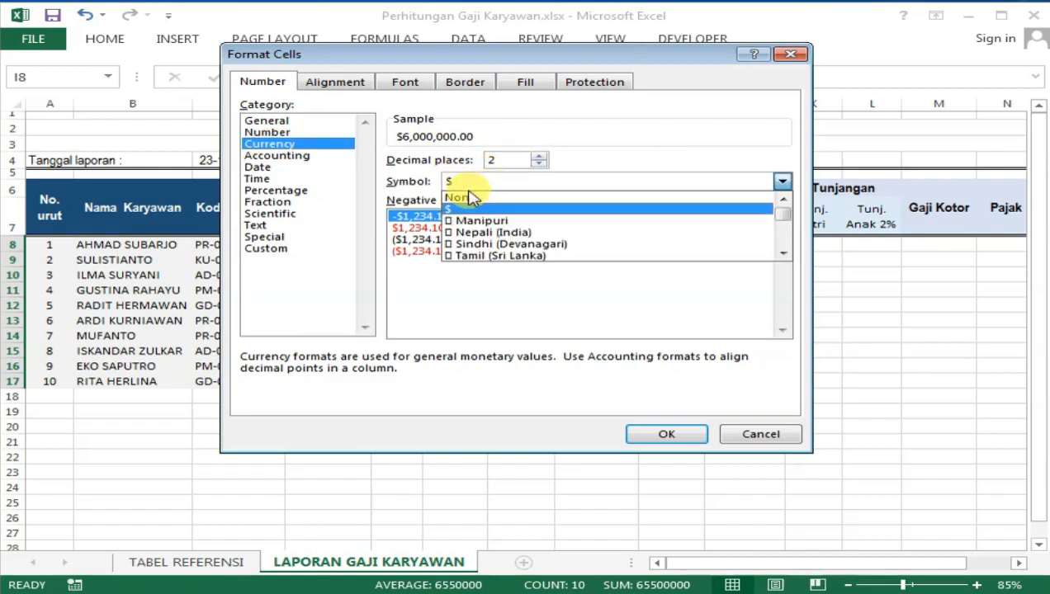
{"action": "left_click", "coordinate": [469, 199]}
{"action": "left_click", "coordinate": [541, 166]}
{"action": "left_click", "coordinate": [540, 166]}
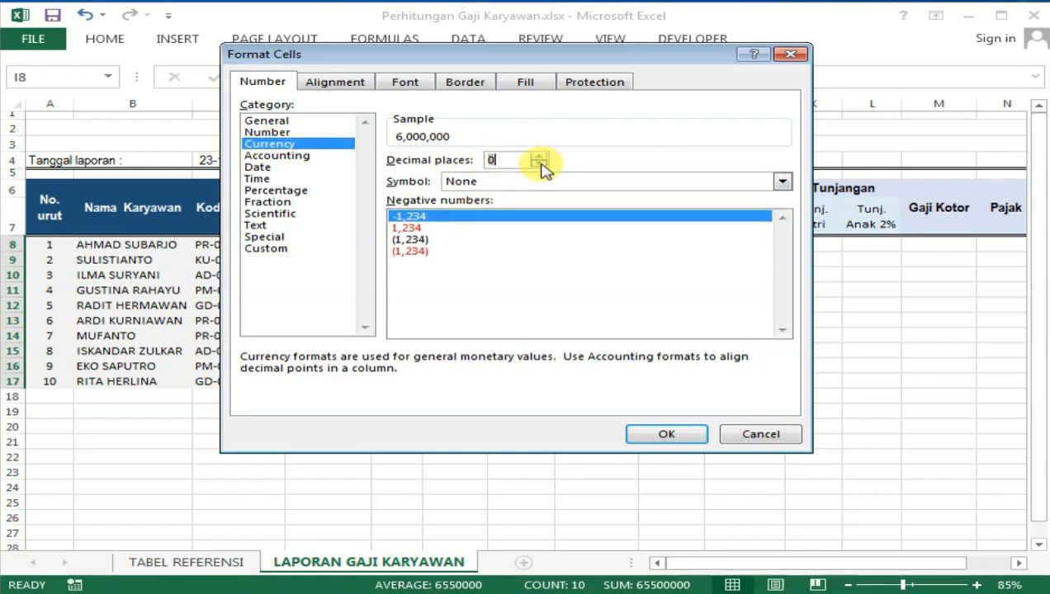
{"action": "left_click_drag", "start_coordinate": [599, 62], "coordinate": [501, 21]}
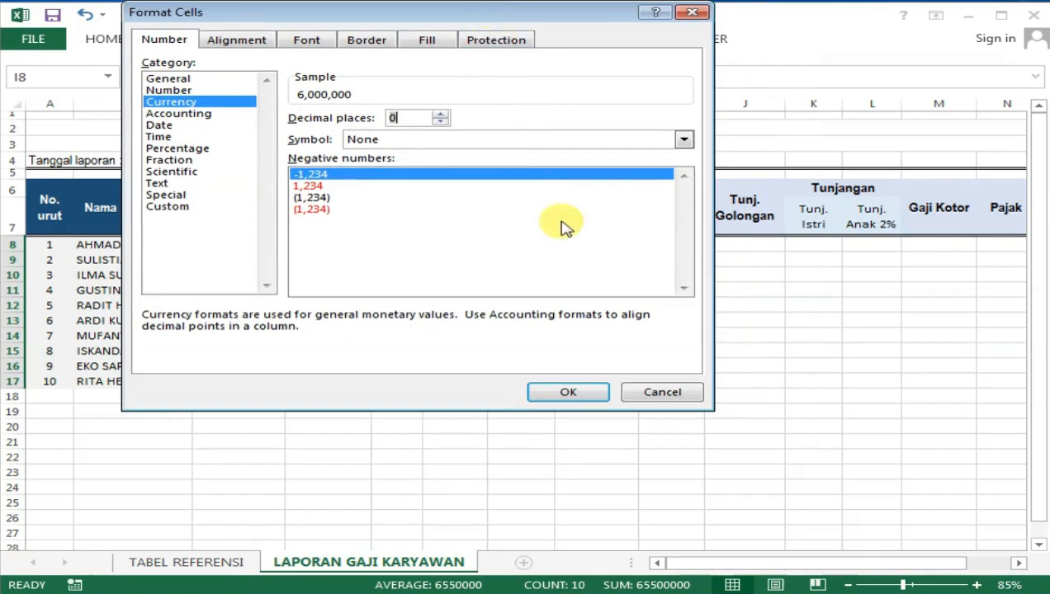
{"action": "left_click", "coordinate": [568, 393]}
Step: Widen column I slightly so the Gaji Pokok heading fits on one line
{"action": "left_click", "coordinate": [671, 290]}
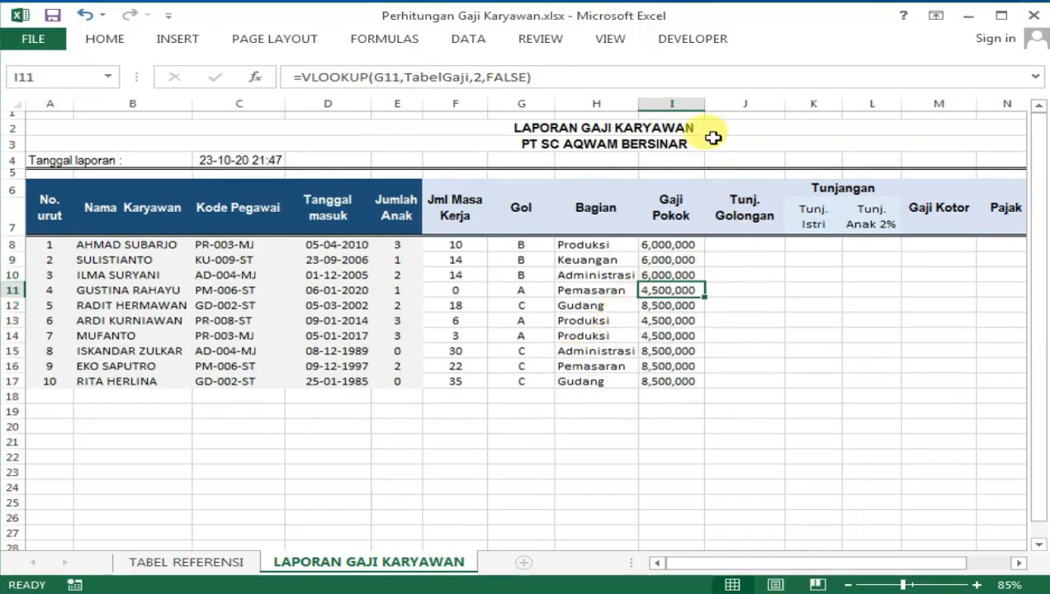
{"action": "left_click_drag", "start_coordinate": [704, 101], "coordinate": [711, 105]}
{"action": "left_click", "coordinate": [736, 274]}
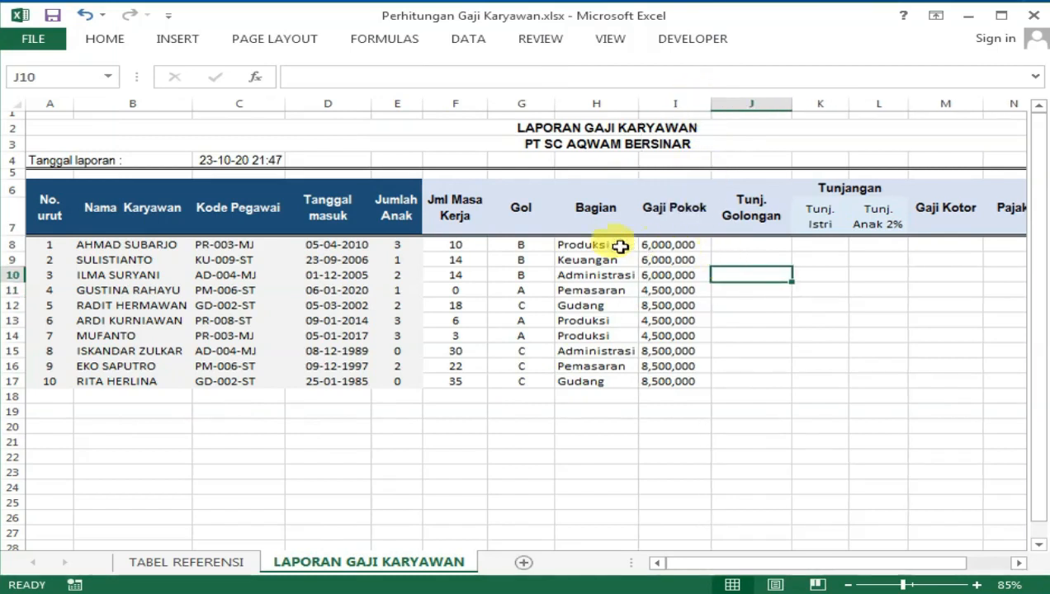
Step: Compare the Gol and Gaji Pokok entries in the report with the Gajipokok amounts for each Golongan in Tabel Gaji
{"action": "left_click", "coordinate": [519, 244]}
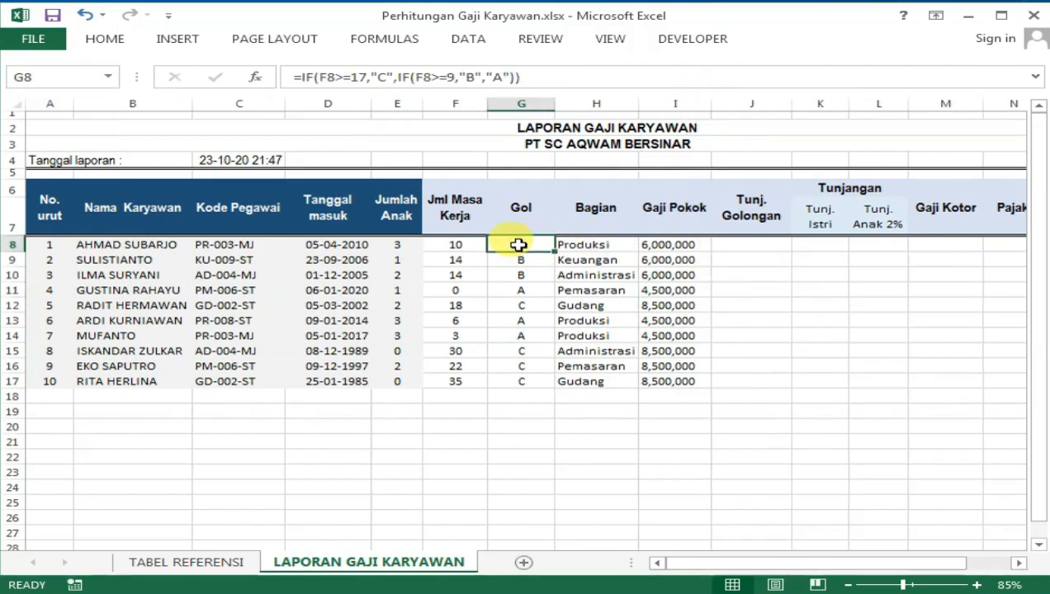
{"action": "left_click", "coordinate": [673, 245]}
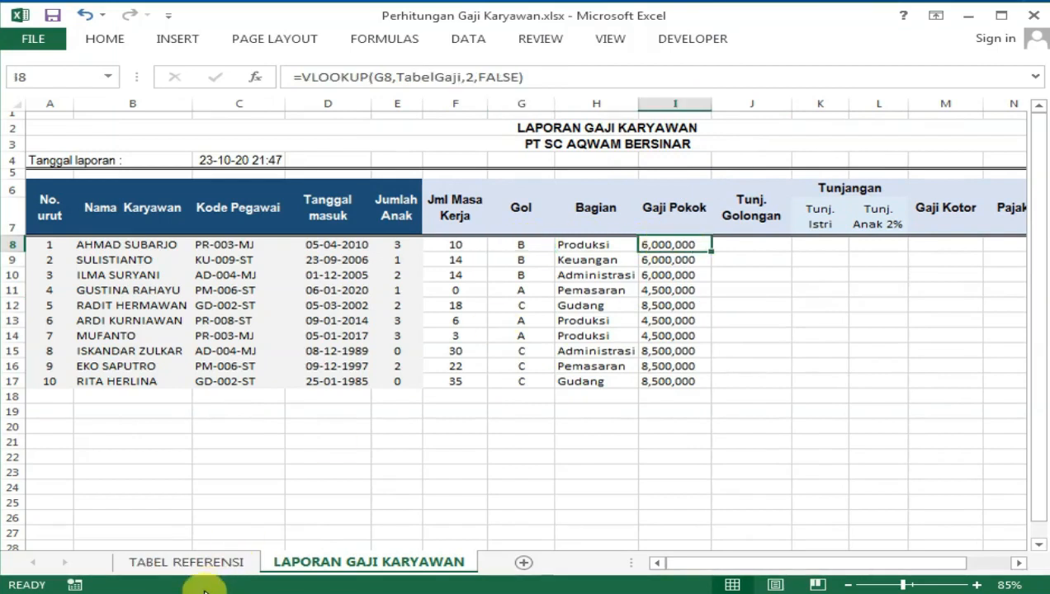
{"action": "left_click", "coordinate": [207, 562]}
{"action": "left_click", "coordinate": [299, 450]}
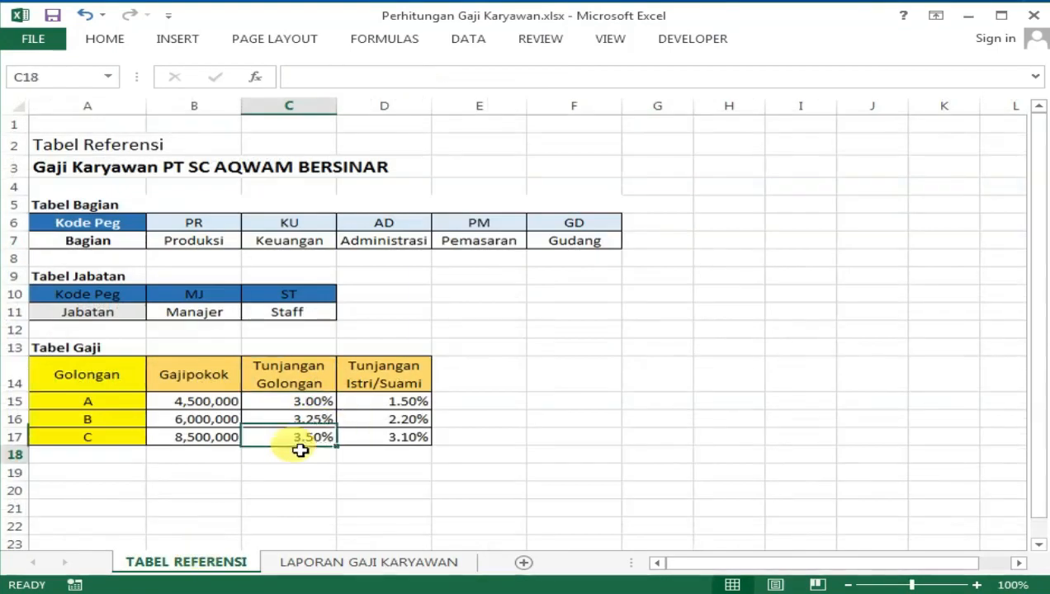
{"action": "left_click", "coordinate": [122, 421]}
{"action": "left_click", "coordinate": [234, 419]}
{"action": "left_click", "coordinate": [216, 403]}
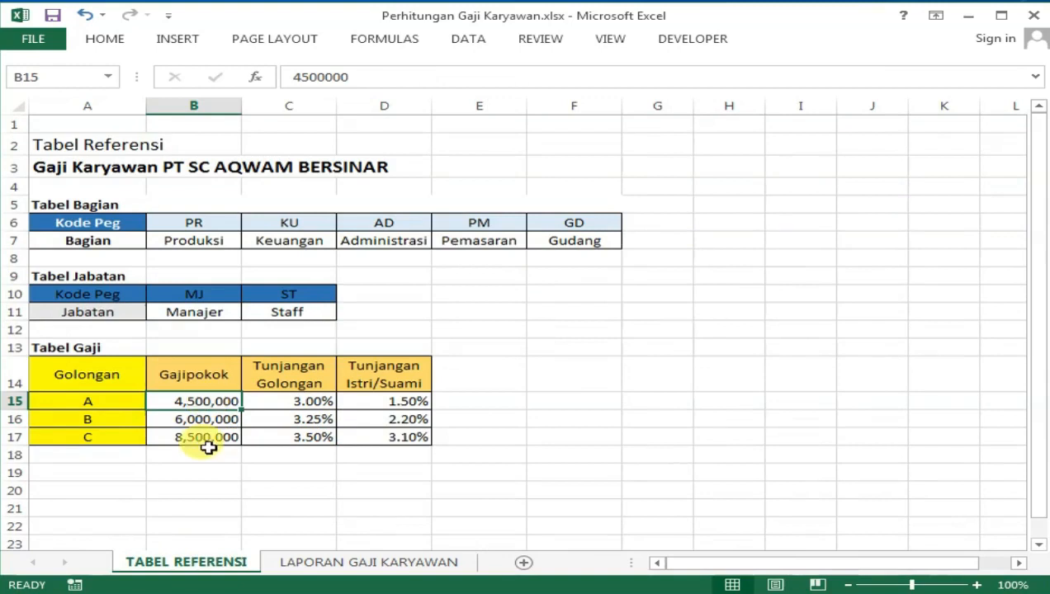
{"action": "left_click", "coordinate": [216, 438]}
{"action": "left_click", "coordinate": [357, 568]}
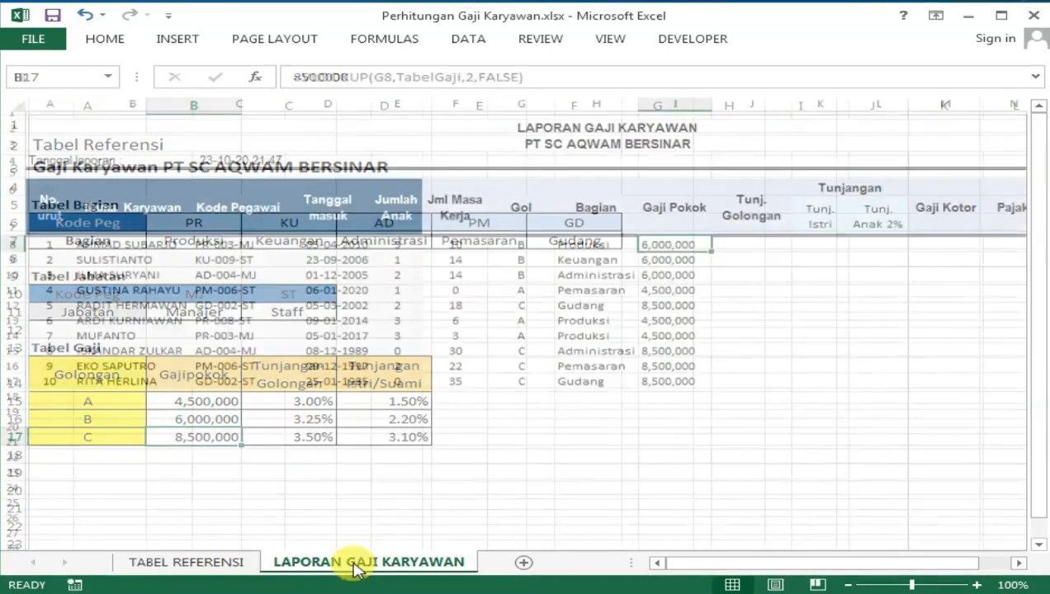
{"action": "left_click", "coordinate": [647, 349]}
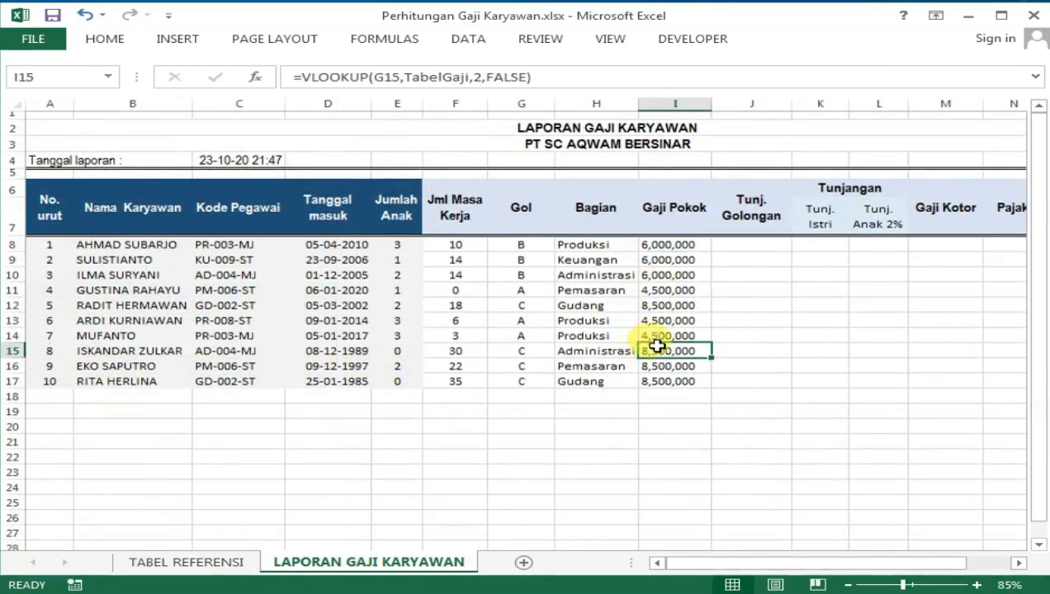
Step: Examine the Tunj. Golongan cells of the report and the matching Tunjangan Golongan column of Tabel Gaji on the TABEL REFERENSI sheet
{"action": "left_click", "coordinate": [751, 242]}
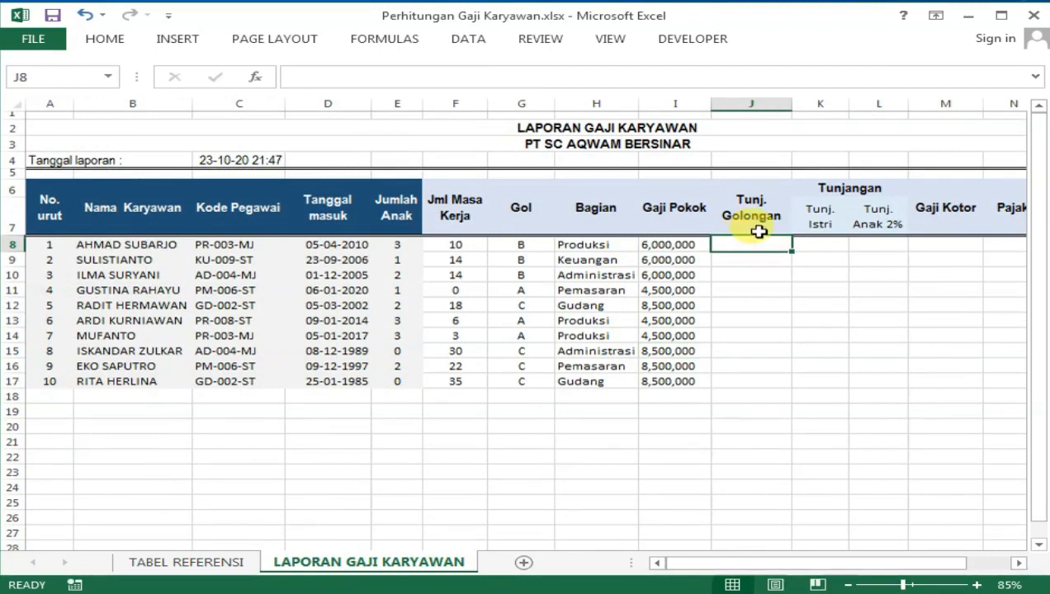
{"action": "left_click", "coordinate": [762, 290]}
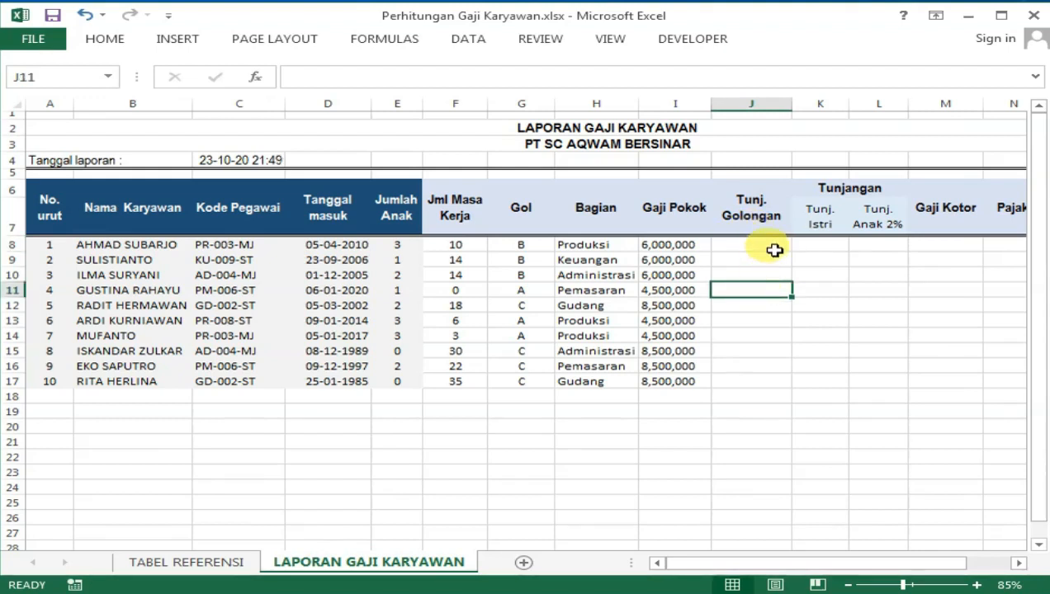
{"action": "left_click", "coordinate": [753, 246]}
{"action": "left_click", "coordinate": [809, 274]}
{"action": "left_click", "coordinate": [738, 242]}
{"action": "left_click", "coordinate": [767, 296]}
{"action": "left_click", "coordinate": [233, 562]}
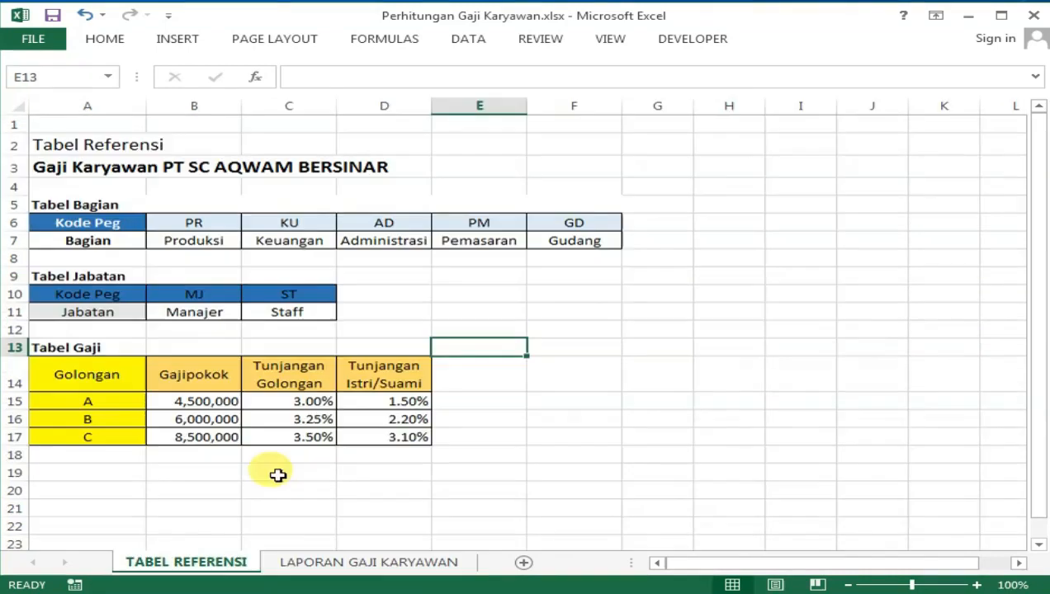
{"action": "key", "text": "Down"}
{"action": "key", "text": "Down"}
{"action": "key", "text": "Down"}
{"action": "key", "text": "Left"}
{"action": "left_click_drag", "start_coordinate": [85, 378], "coordinate": [408, 438]}
{"action": "left_click", "coordinate": [501, 315]}
{"action": "left_click", "coordinate": [286, 378]}
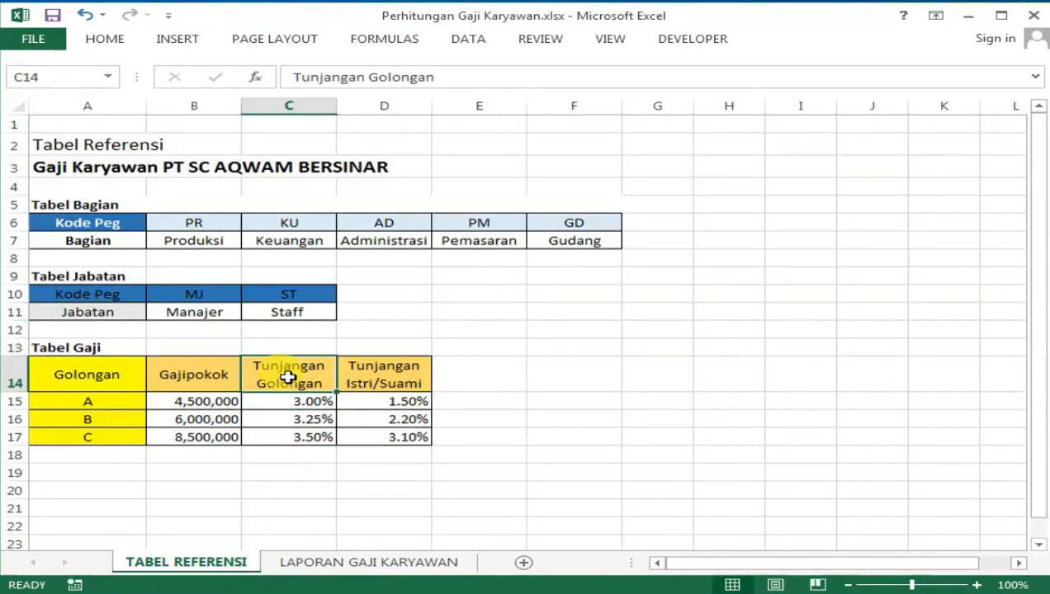
Step: Examine the Tunjangan Golongan percentage for each Golongan, A to C, in Tabel Gaji
{"action": "left_click_drag", "start_coordinate": [94, 368], "coordinate": [384, 438]}
{"action": "left_click", "coordinate": [534, 342]}
{"action": "left_click_drag", "start_coordinate": [293, 383], "coordinate": [293, 437]}
{"action": "left_click", "coordinate": [305, 403]}
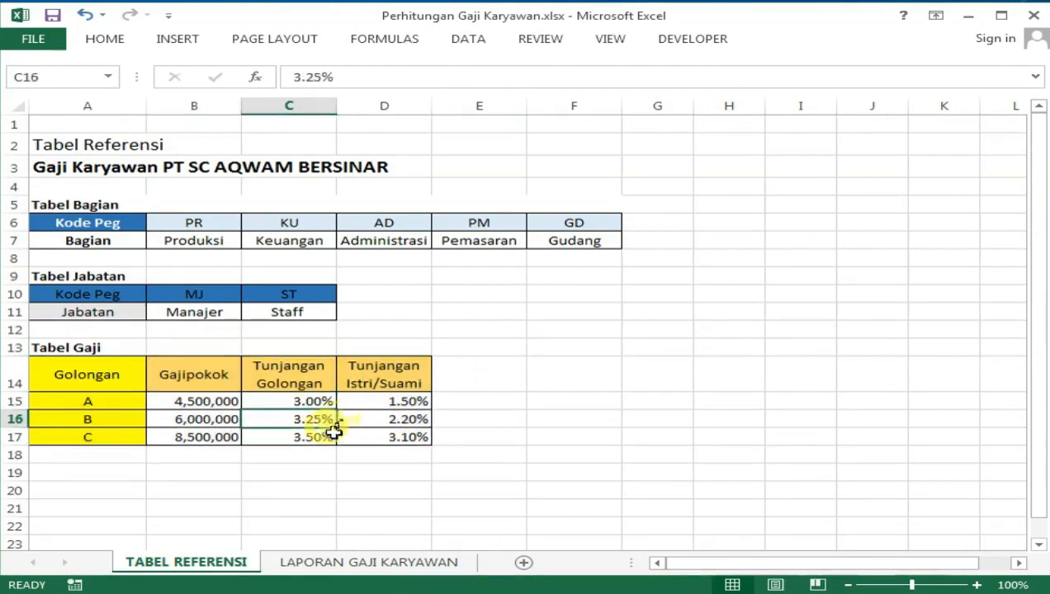
{"action": "left_click", "coordinate": [310, 436]}
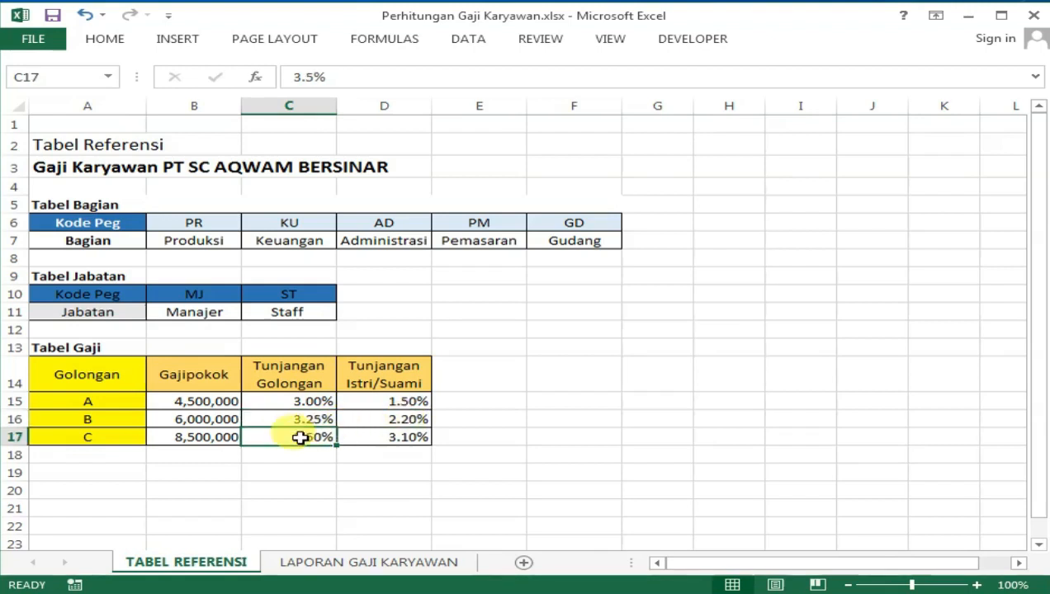
{"action": "left_click_drag", "start_coordinate": [137, 402], "coordinate": [134, 429]}
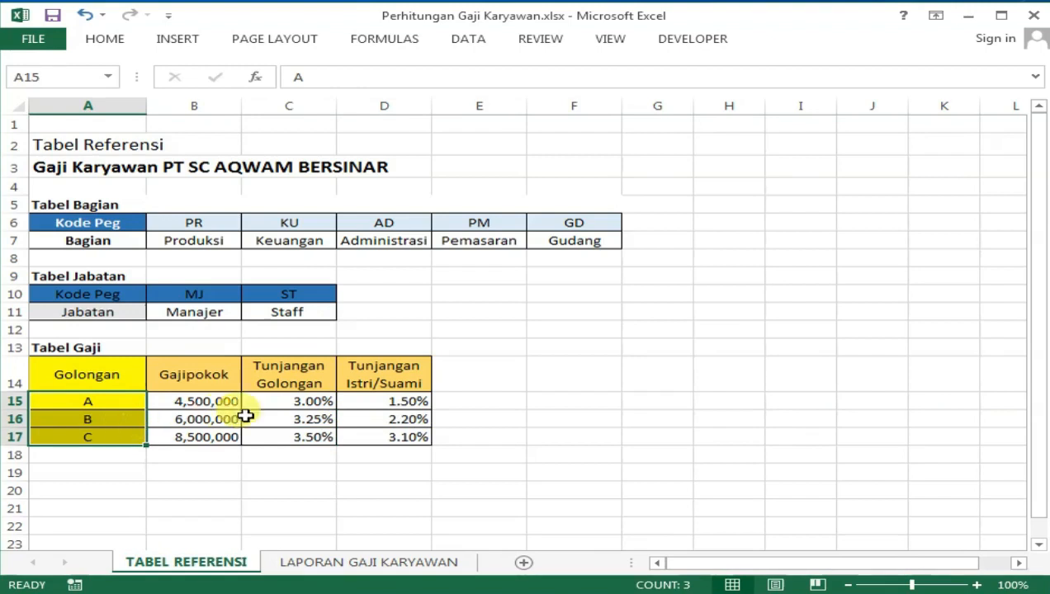
{"action": "left_click", "coordinate": [300, 403]}
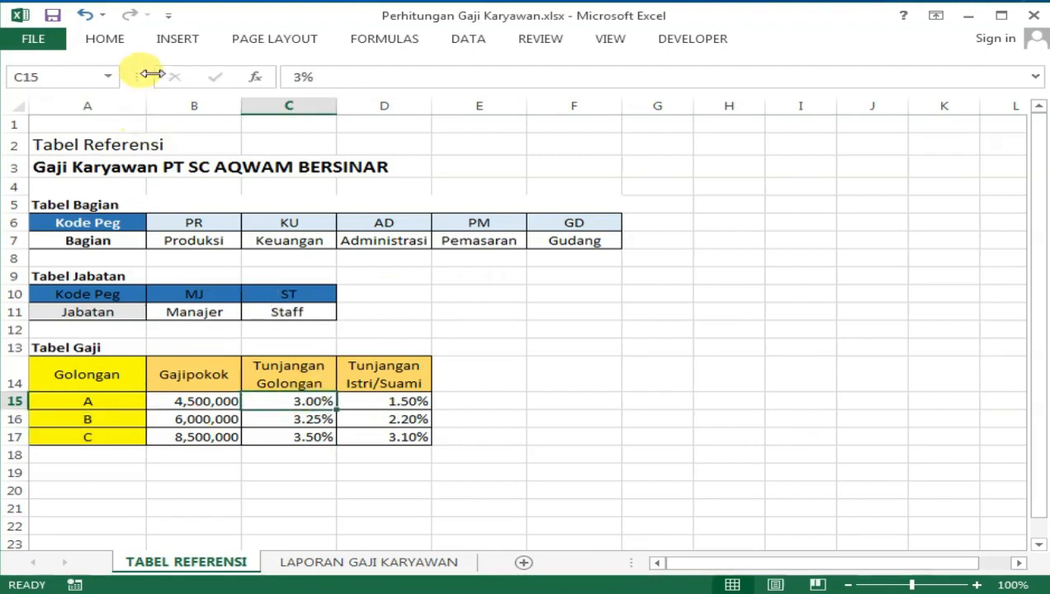
Step: Check the first employee's Tunj. Golongan, Gaji Pokok and Gol cells in the report against the Tunjangan Golongan rates in Tabel Gaji
{"action": "left_click", "coordinate": [348, 563]}
{"action": "left_click", "coordinate": [748, 213]}
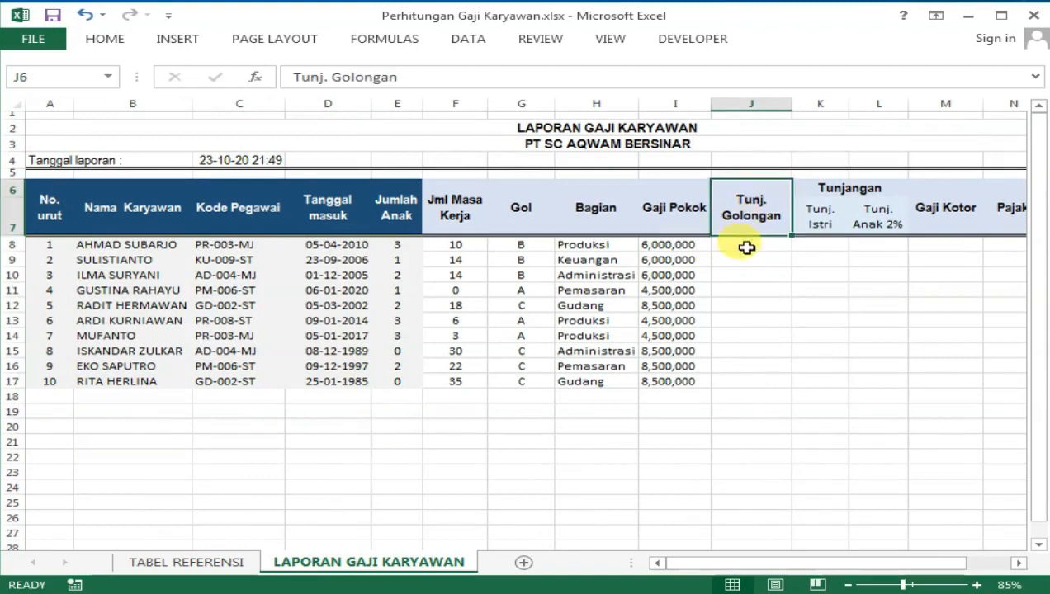
{"action": "left_click", "coordinate": [747, 248]}
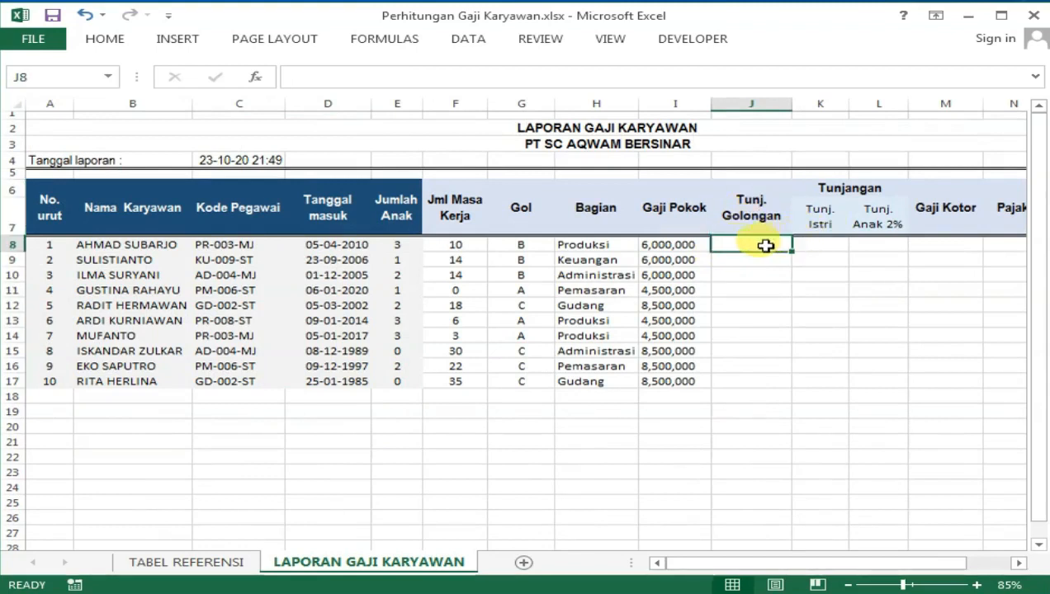
{"action": "left_click", "coordinate": [684, 245]}
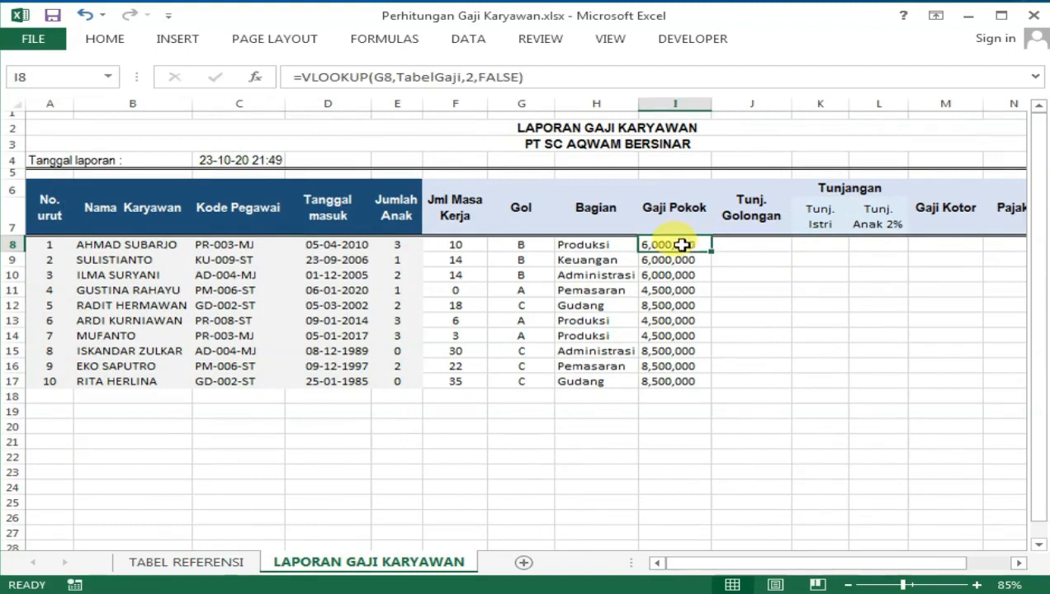
{"action": "left_click", "coordinate": [235, 569]}
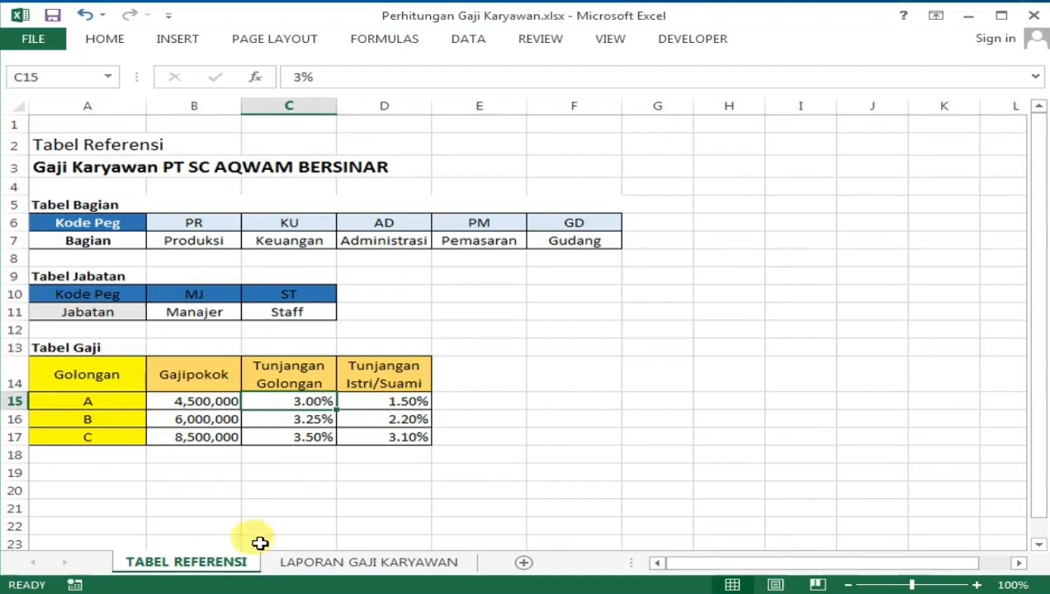
{"action": "left_click", "coordinate": [298, 565]}
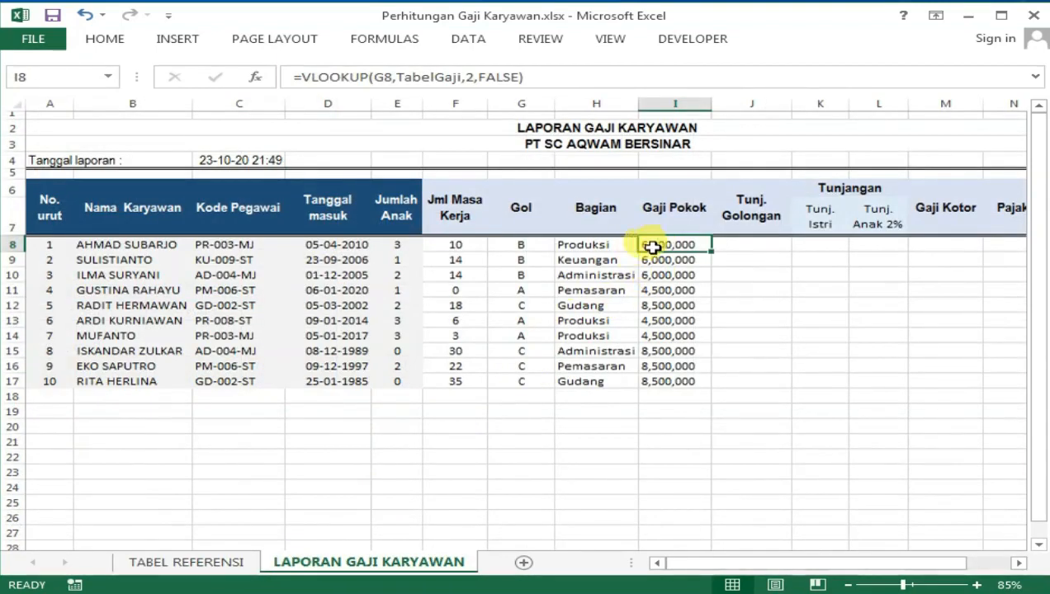
{"action": "left_click", "coordinate": [521, 251]}
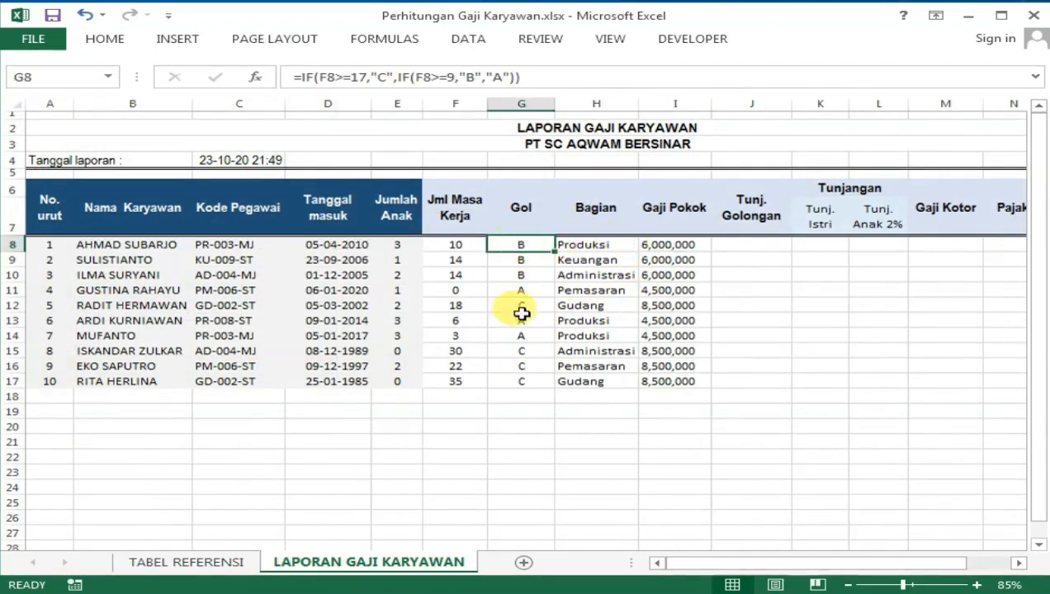
{"action": "left_click", "coordinate": [222, 563]}
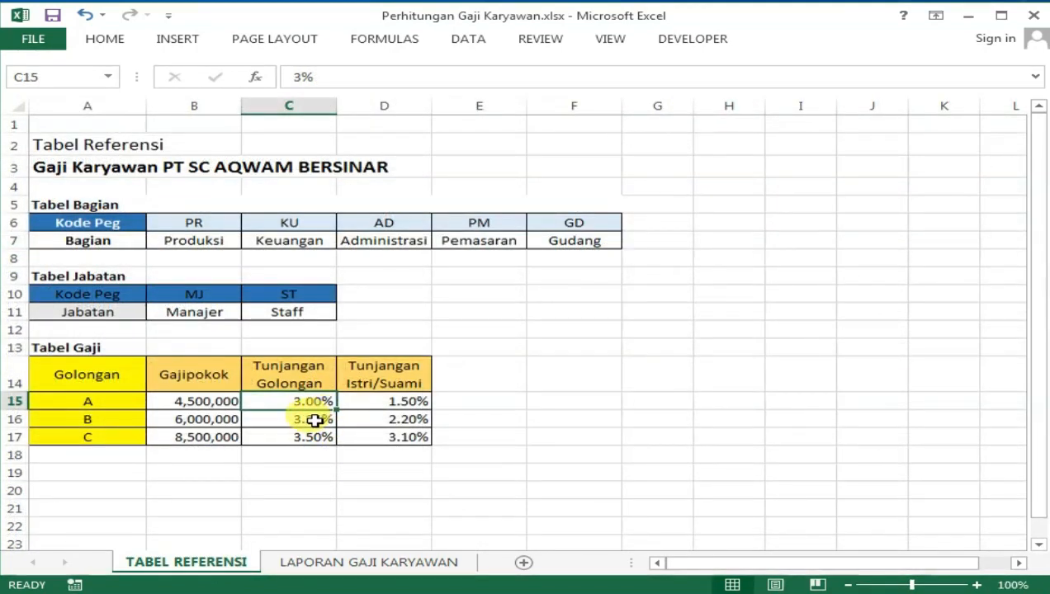
{"action": "left_click", "coordinate": [316, 421]}
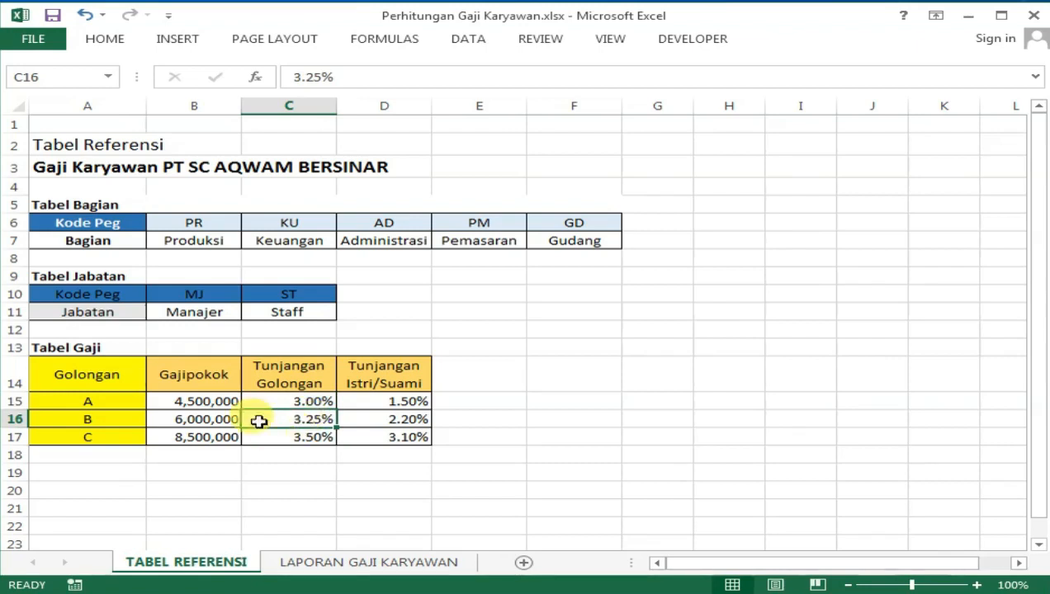
Step: Compare the Gaji Pokok lookup formula in I8 with the Gajipokok and Tunjangan Golongan columns of Tabel Gaji on the TABEL REFERENSI sheet
{"action": "left_click", "coordinate": [184, 421]}
{"action": "left_click", "coordinate": [309, 562]}
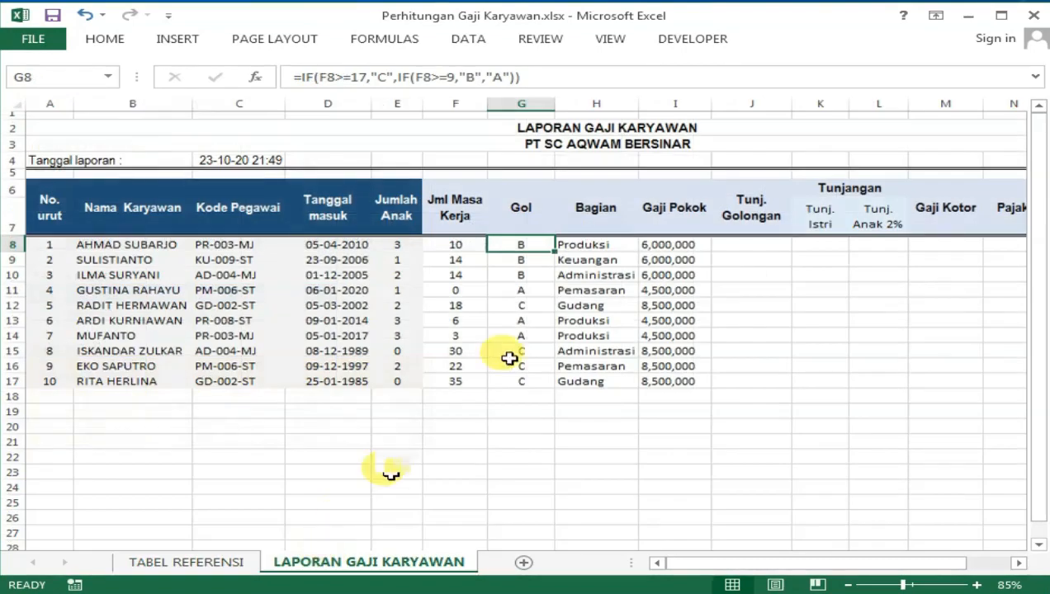
{"action": "left_click", "coordinate": [654, 245]}
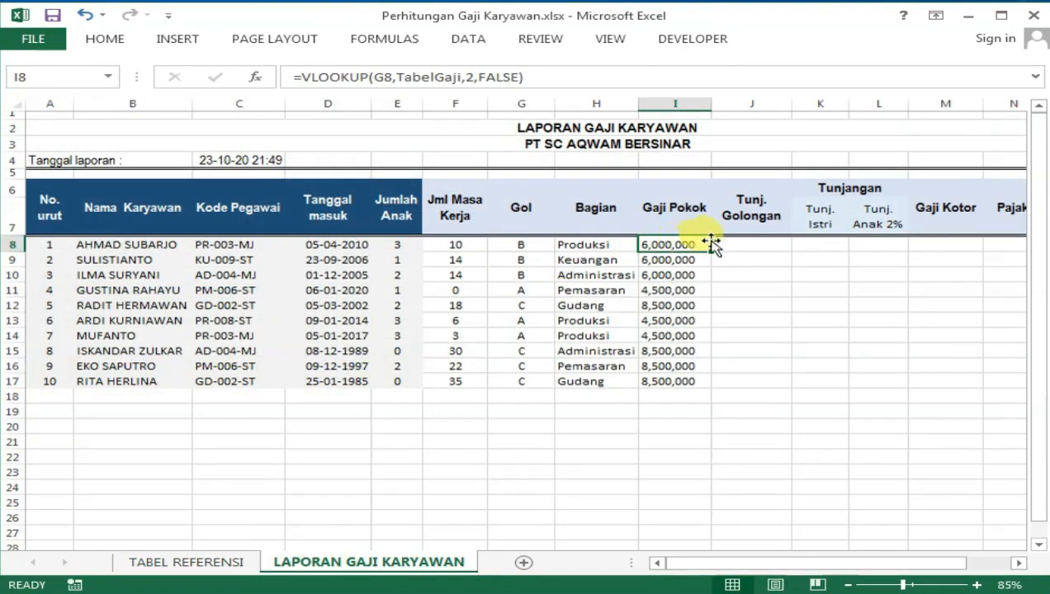
{"action": "left_click", "coordinate": [178, 562]}
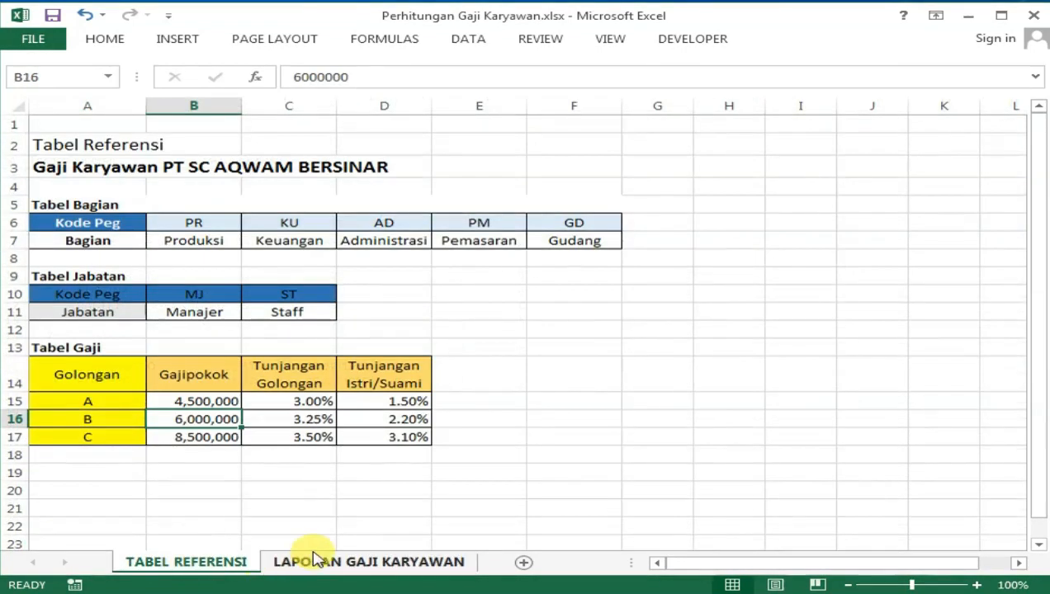
{"action": "left_click", "coordinate": [283, 421]}
{"action": "left_click", "coordinate": [347, 562]}
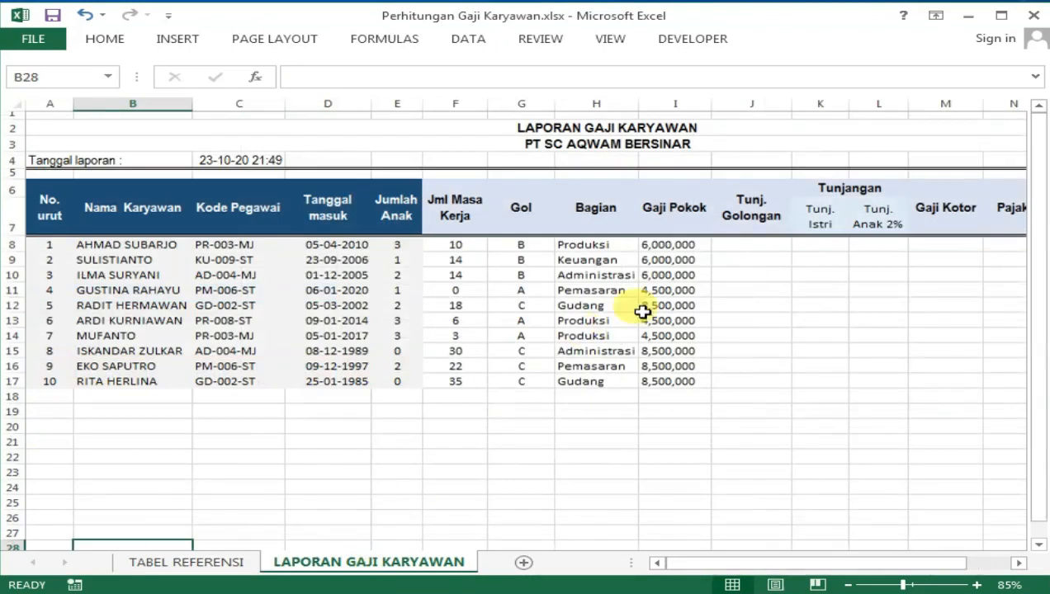
{"action": "left_click", "coordinate": [741, 246]}
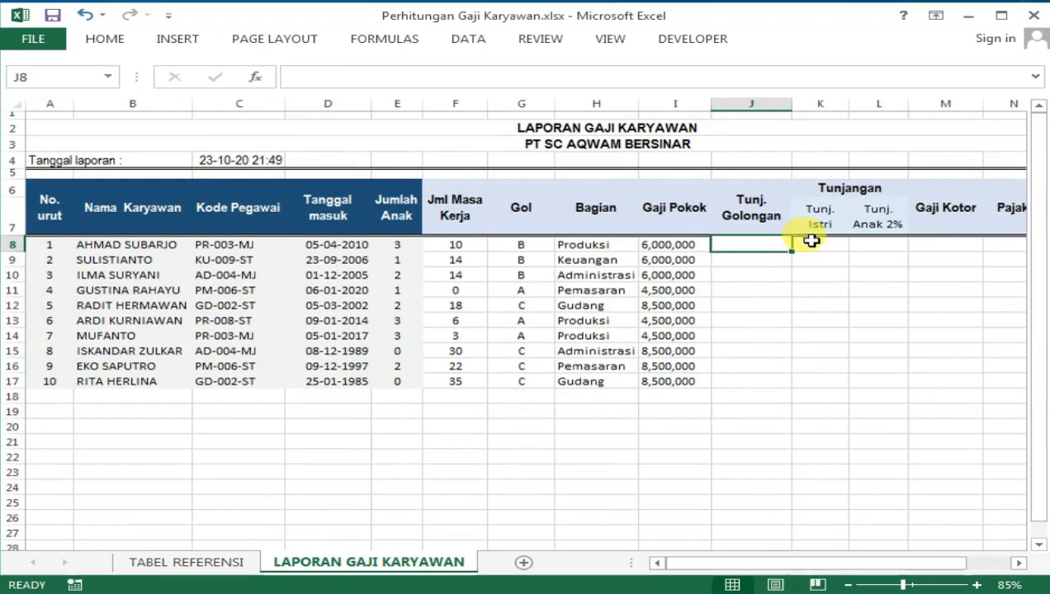
Step: Copy the VLOOKUP formula text from I8 and paste it unchanged into J8 under Tunj. Golongan
{"action": "left_click", "coordinate": [668, 244]}
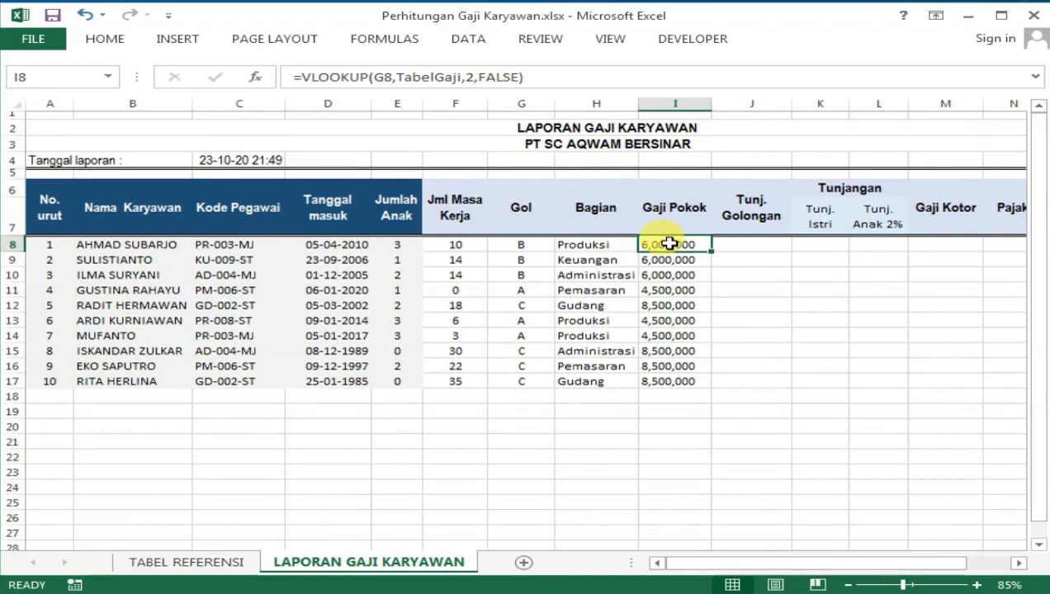
{"action": "double_click", "coordinate": [668, 243]}
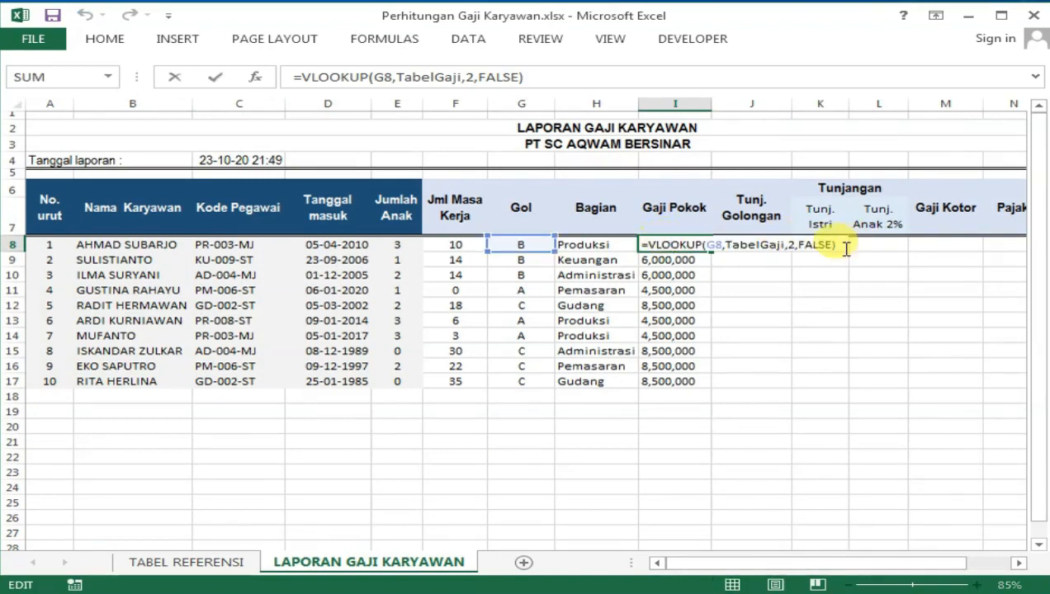
{"action": "left_click_drag", "start_coordinate": [844, 249], "coordinate": [633, 238]}
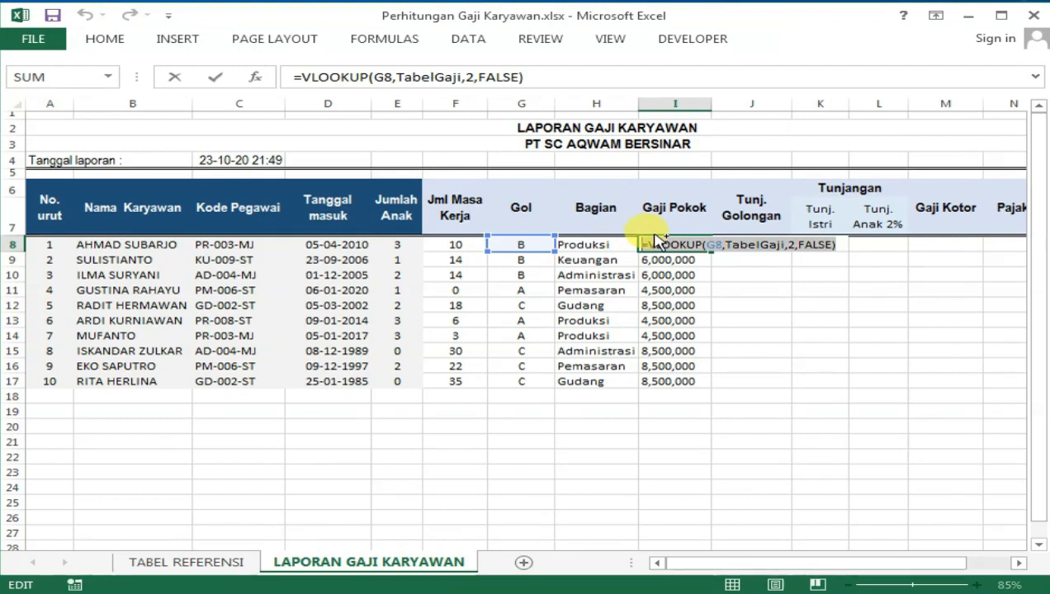
{"action": "right_click", "coordinate": [684, 245]}
{"action": "left_click", "coordinate": [747, 275]}
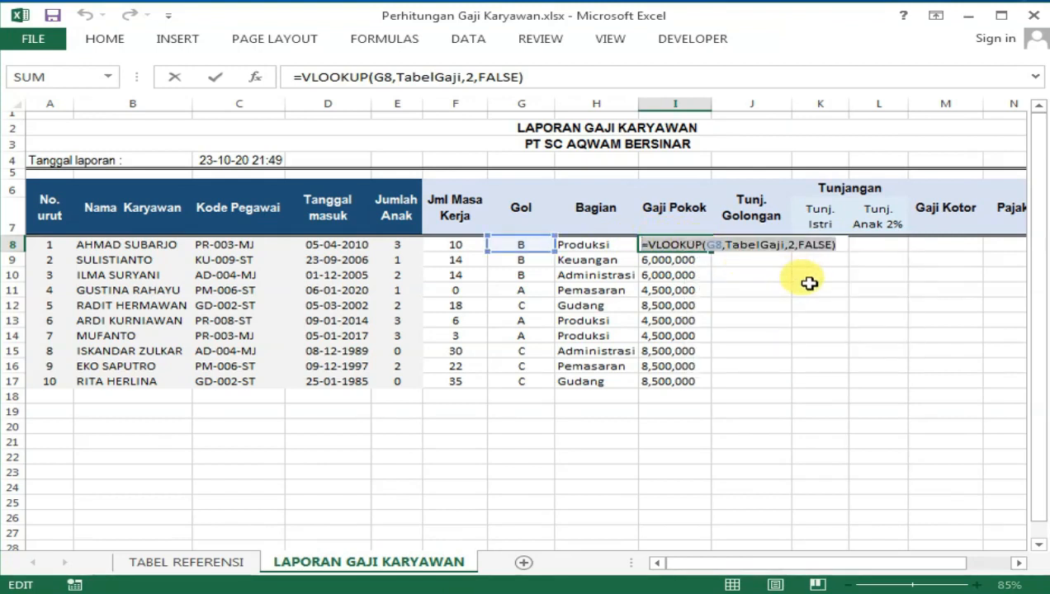
{"action": "key", "text": "Escape"}
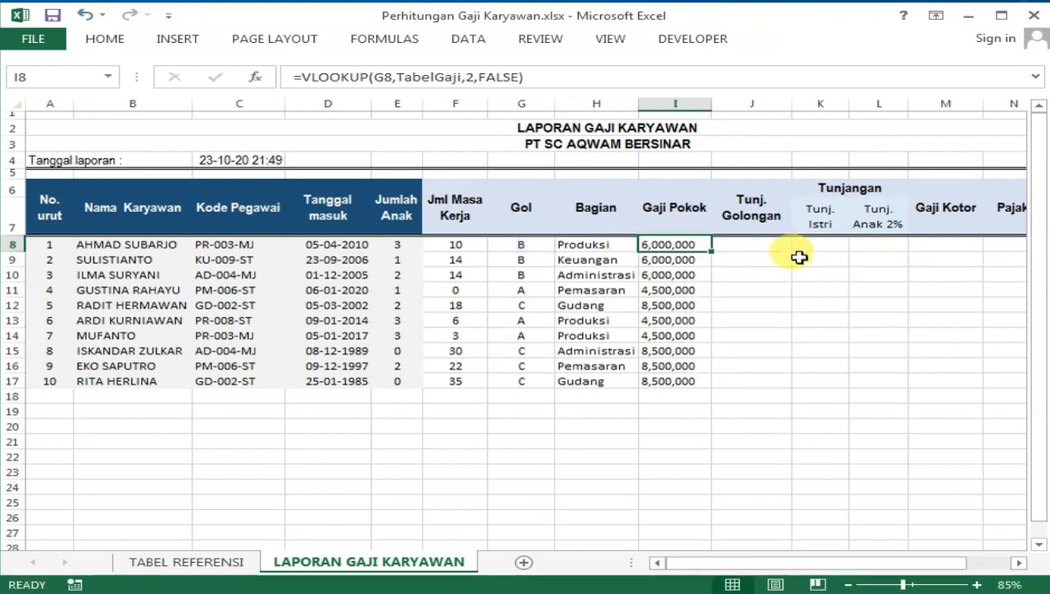
{"action": "double_click", "coordinate": [750, 242]}
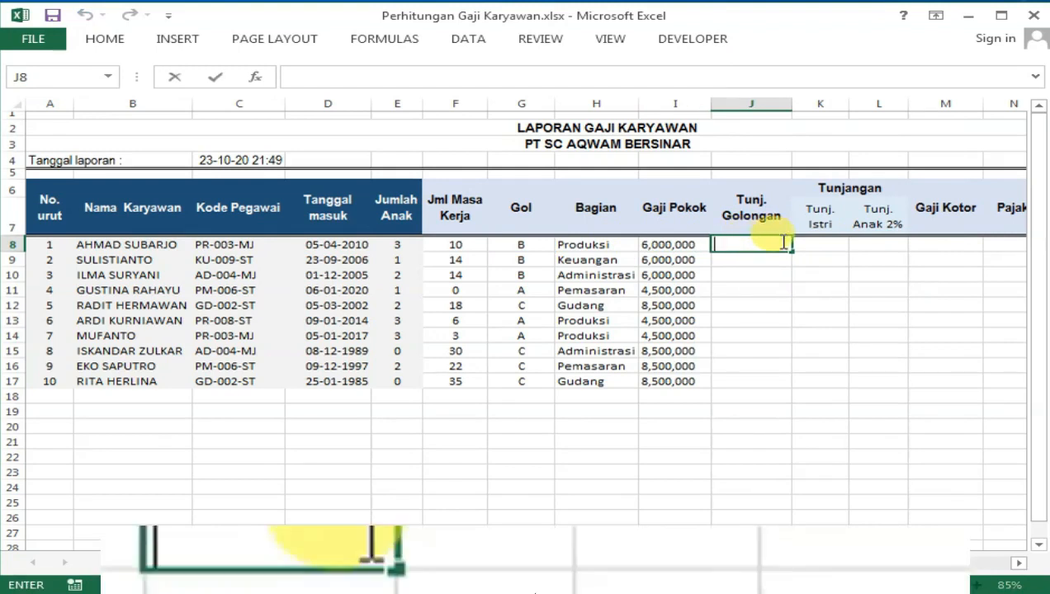
{"action": "key", "text": "ctrl+v"}
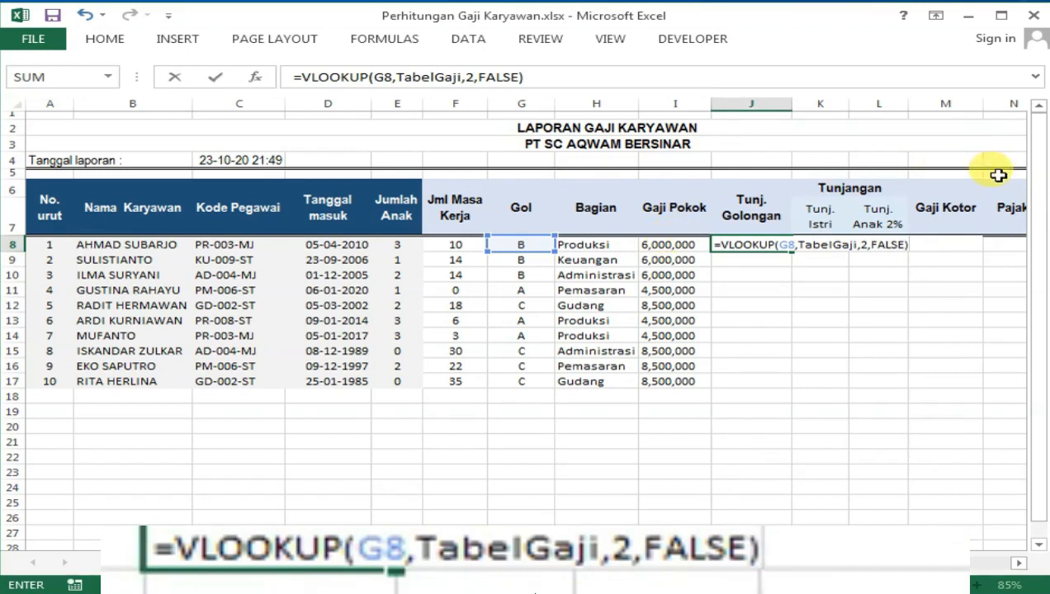
Step: Multiply the J8 lookup by I8 and set its column index to 3, giving =VLOOKUP(G8,TabelGaji,3,FALSE)*I8
{"action": "left_click", "coordinate": [663, 245]}
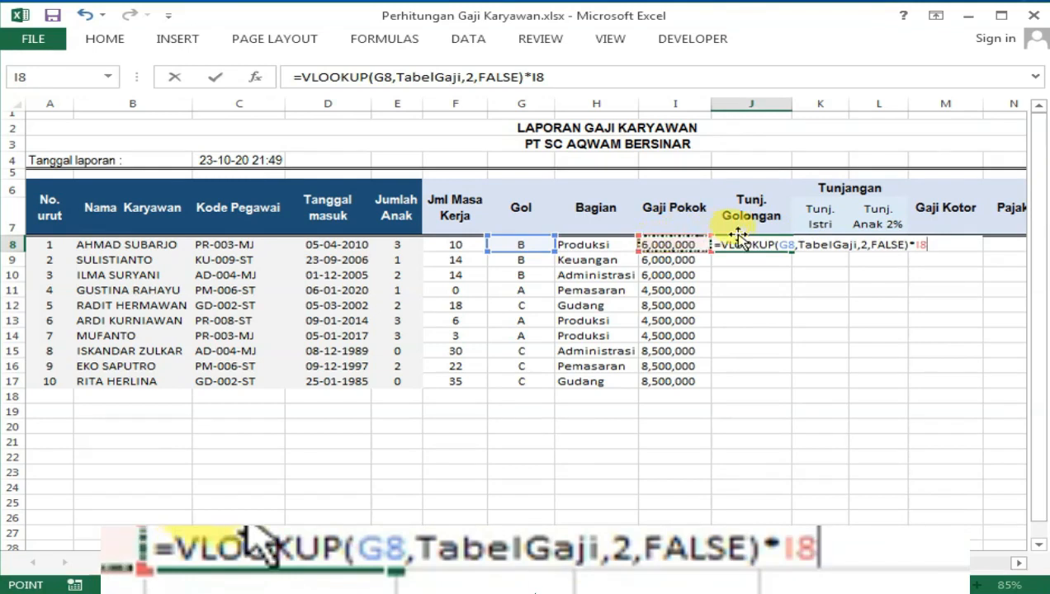
{"action": "left_click", "coordinate": [863, 245]}
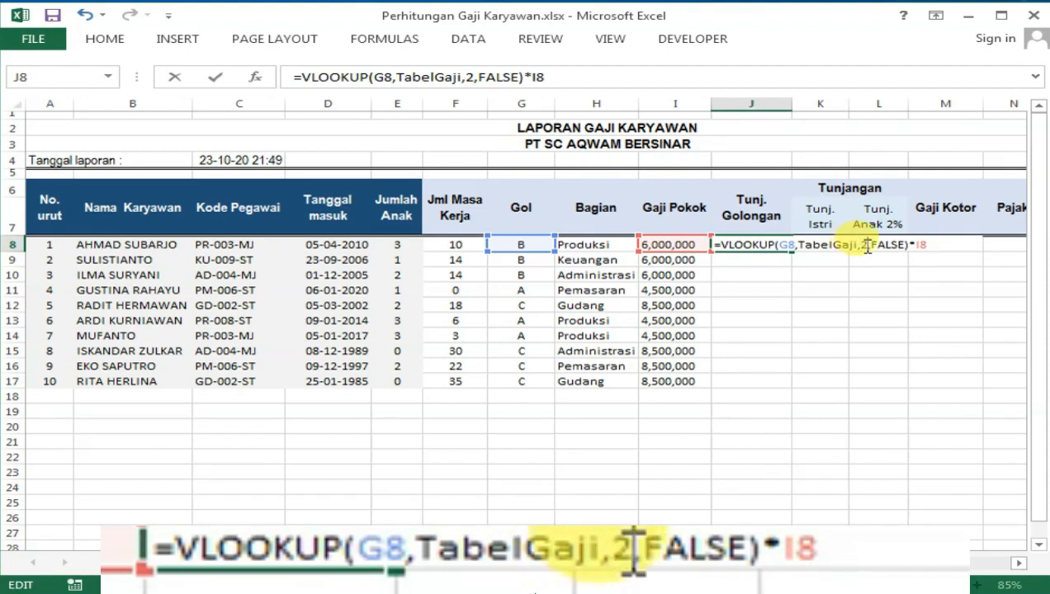
{"action": "key", "text": "BackSpace"}
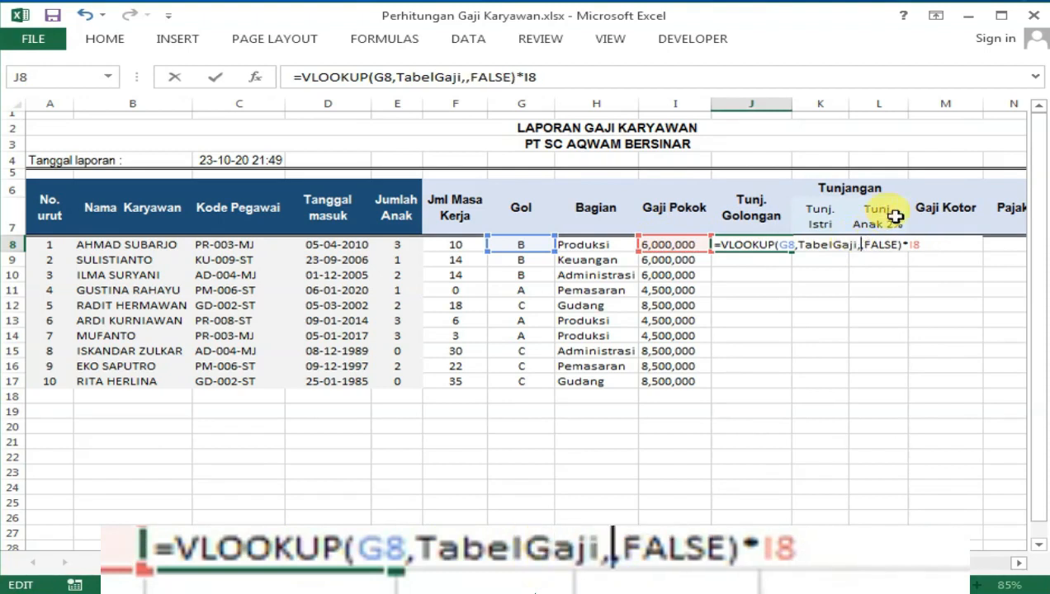
{"action": "type", "text": "3"}
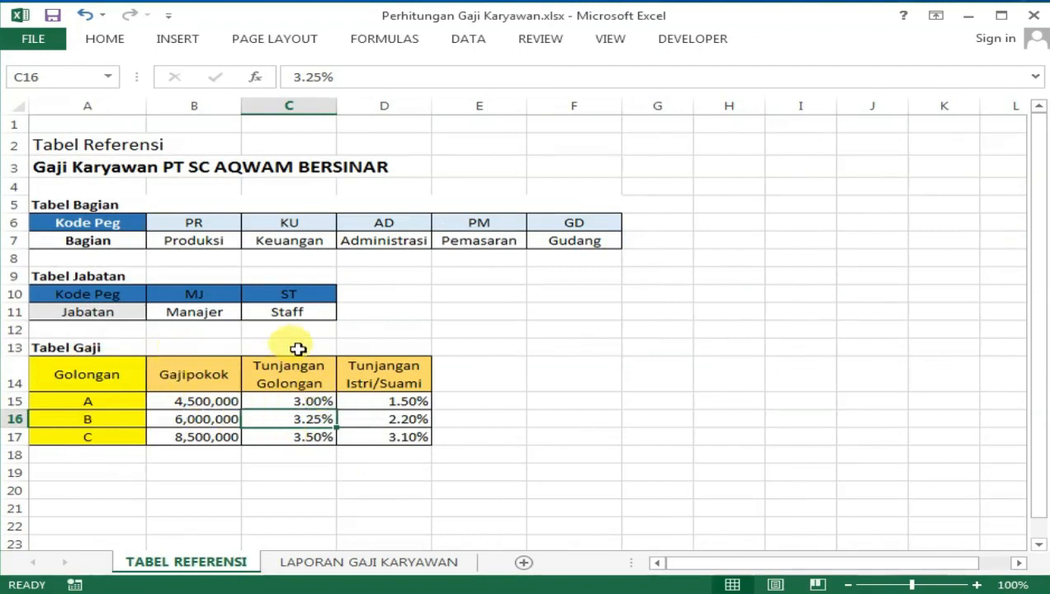
{"action": "left_click", "coordinate": [352, 563]}
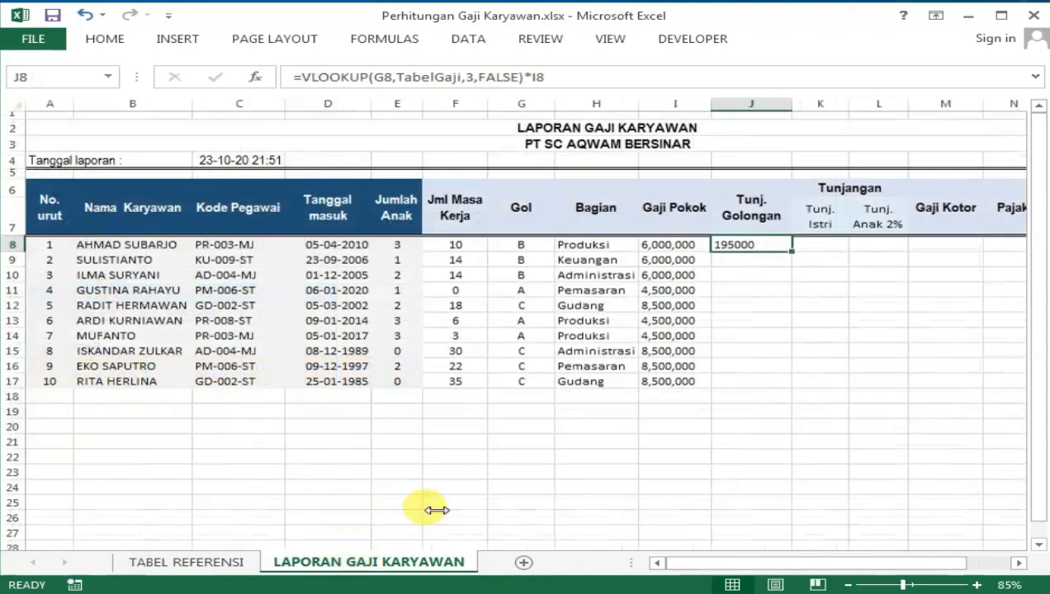
{"action": "double_click", "coordinate": [758, 245]}
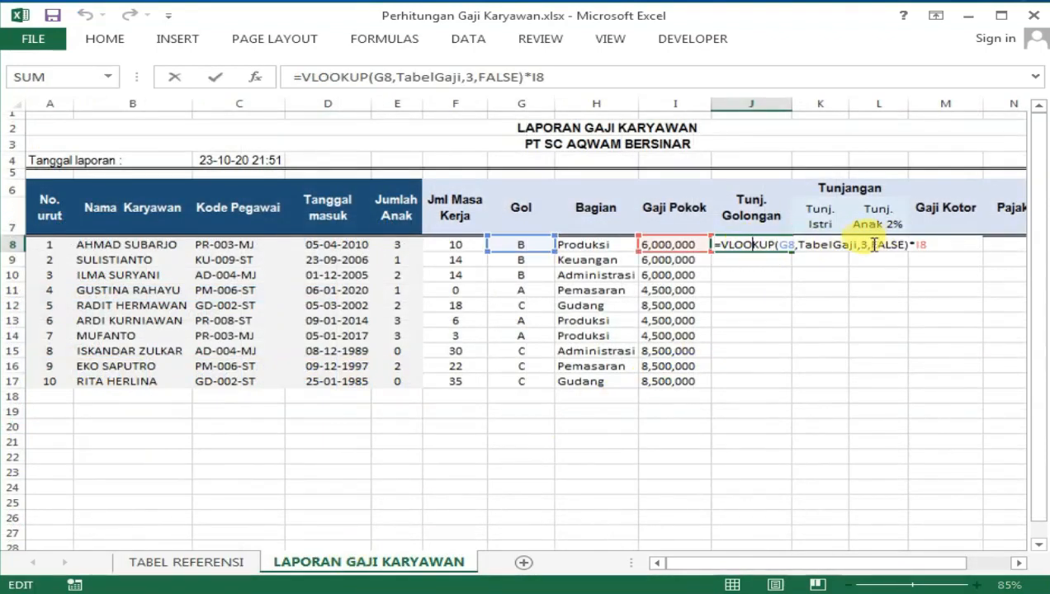
{"action": "key", "text": "Return"}
Step: Fill the Tunj. Golongan formula from J8 down through J17
{"action": "left_click", "coordinate": [748, 244]}
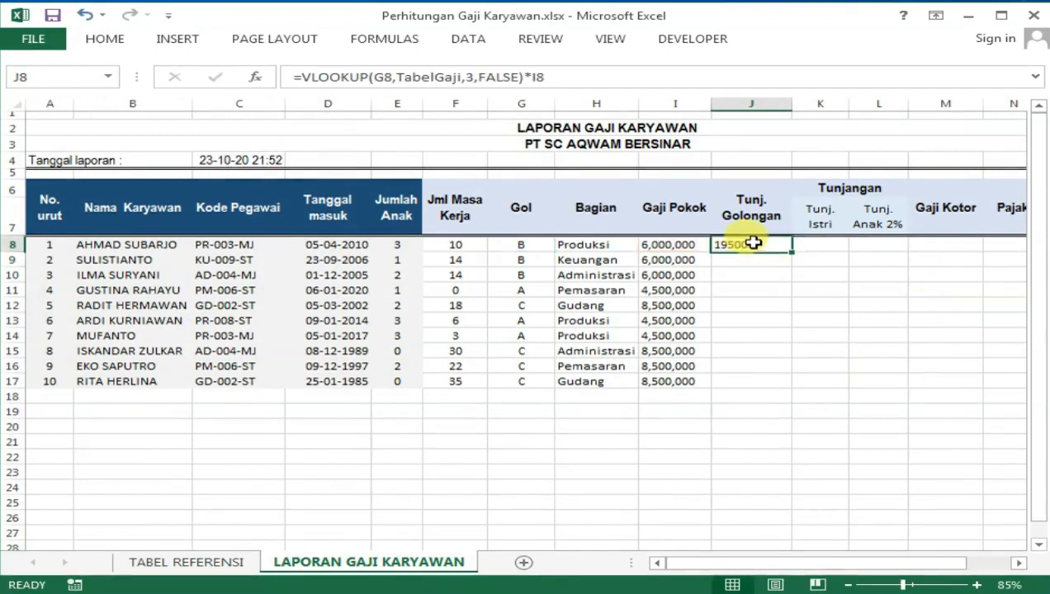
{"action": "left_click_drag", "start_coordinate": [792, 246], "coordinate": [774, 386]}
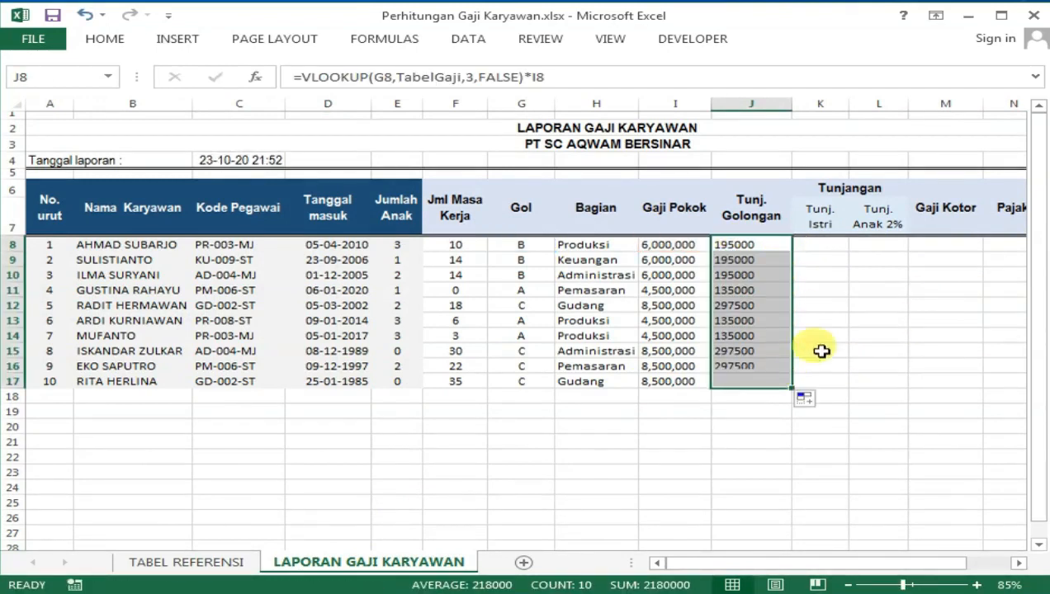
{"action": "left_click", "coordinate": [891, 302]}
Step: Format J8:J17 as Currency with no symbol and 0 decimal places
{"action": "left_click", "coordinate": [748, 245]}
{"action": "left_click_drag", "start_coordinate": [750, 245], "coordinate": [740, 388]}
{"action": "right_click", "coordinate": [753, 260]}
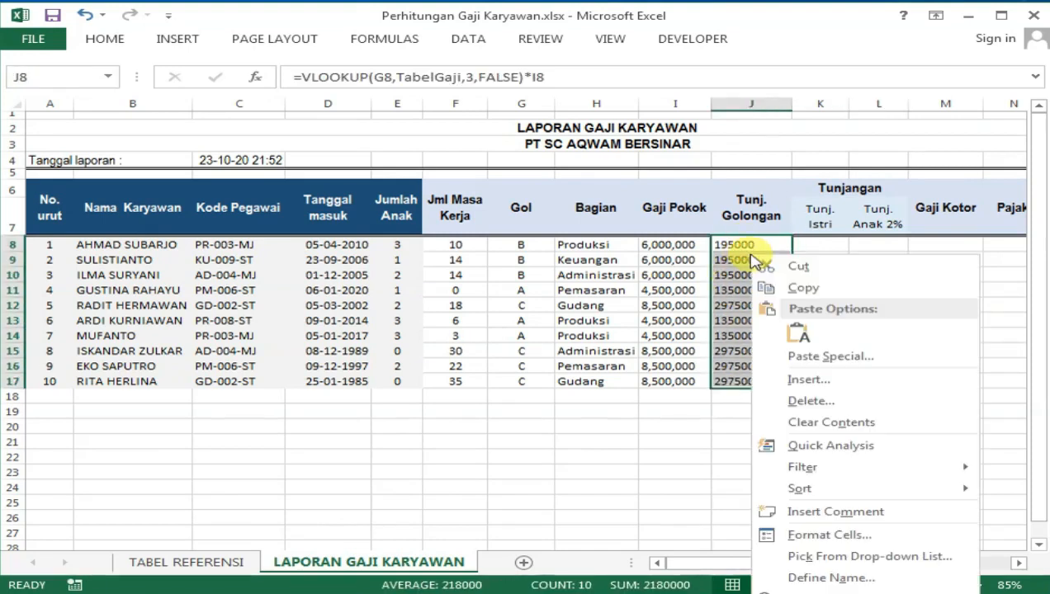
{"action": "left_click", "coordinate": [832, 534]}
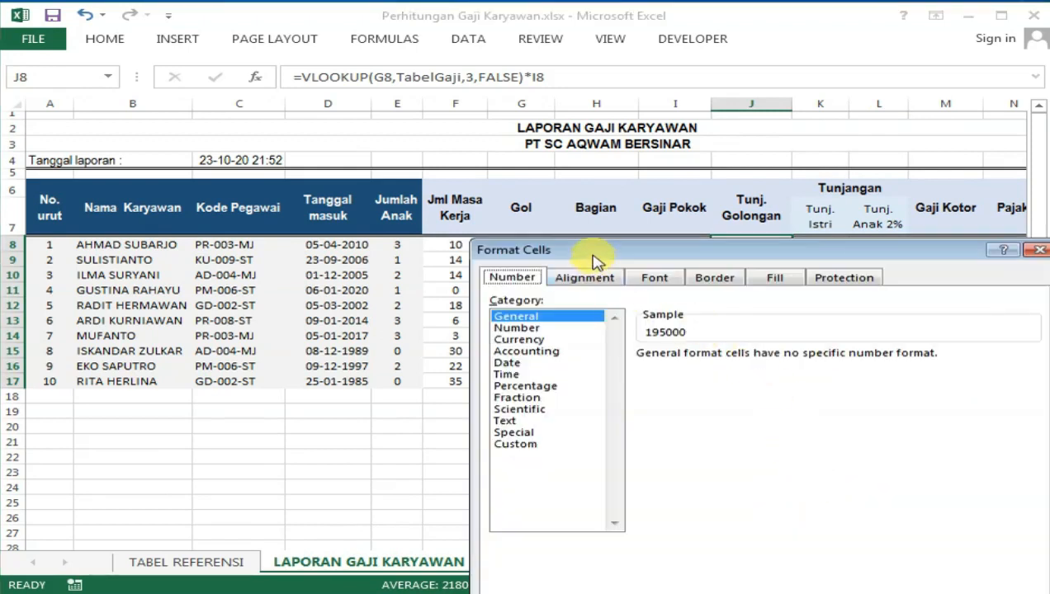
{"action": "left_click_drag", "start_coordinate": [593, 255], "coordinate": [487, 116]}
{"action": "left_click", "coordinate": [459, 199]}
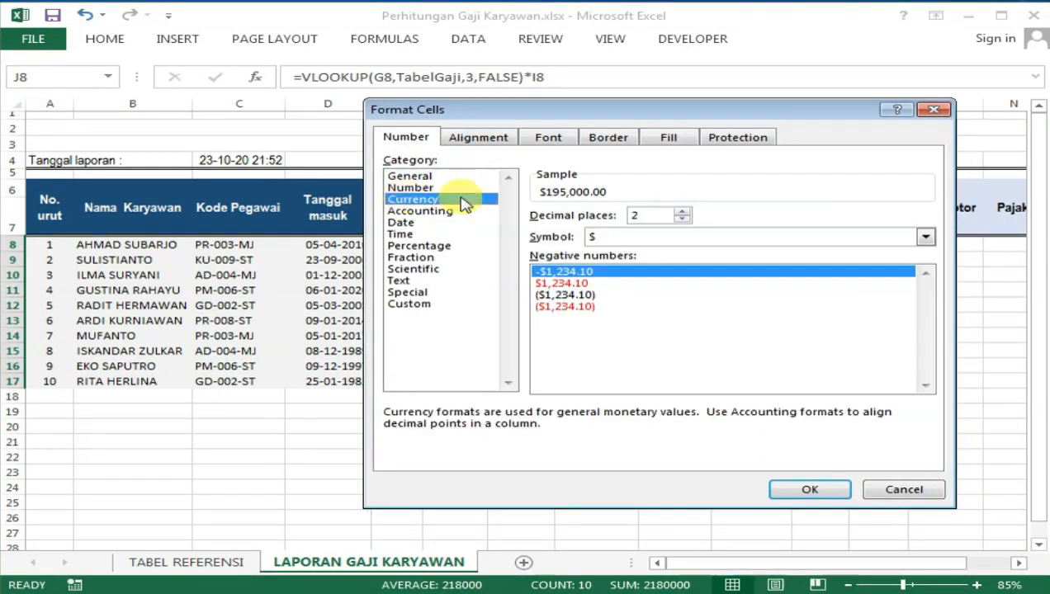
{"action": "left_click", "coordinate": [619, 238]}
{"action": "left_click", "coordinate": [613, 251]}
{"action": "left_click_drag", "start_coordinate": [654, 216], "coordinate": [600, 215]}
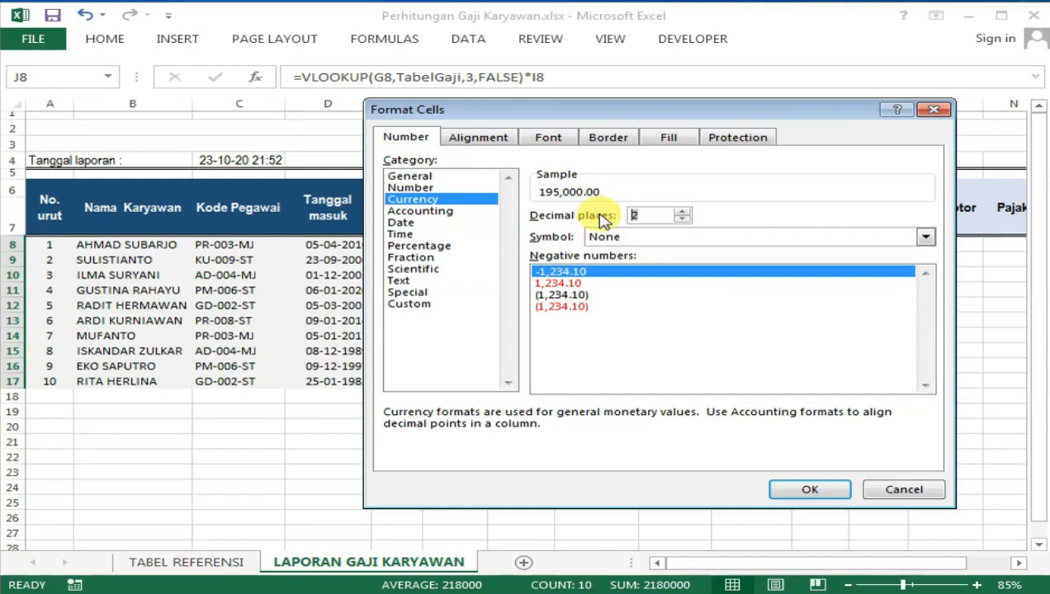
{"action": "type", "text": "0"}
{"action": "left_click_drag", "start_coordinate": [550, 112], "coordinate": [291, 20]}
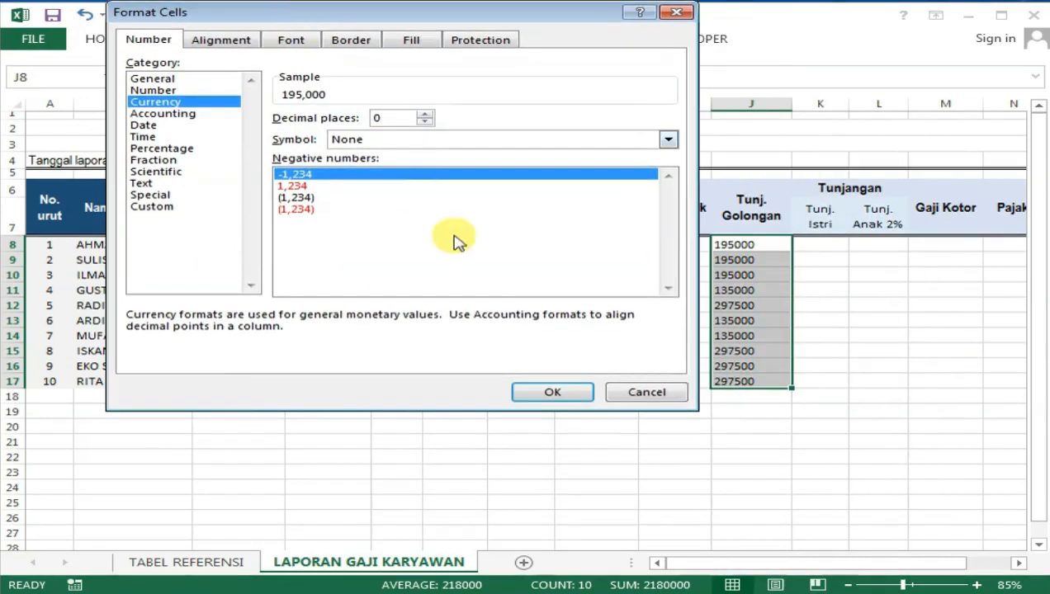
{"action": "left_click", "coordinate": [548, 393]}
Step: Check the Tunj. Golongan amounts against the Gol grades in rows 8 and 11
{"action": "left_click_drag", "start_coordinate": [737, 291], "coordinate": [737, 321]}
{"action": "left_click_drag", "start_coordinate": [743, 244], "coordinate": [743, 283]}
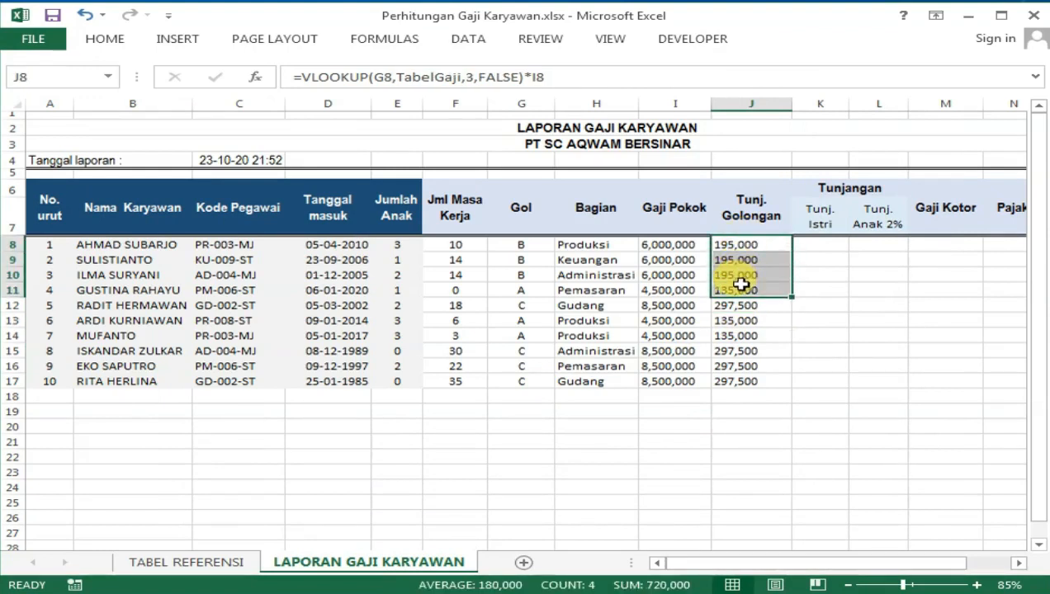
{"action": "left_click", "coordinate": [516, 245]}
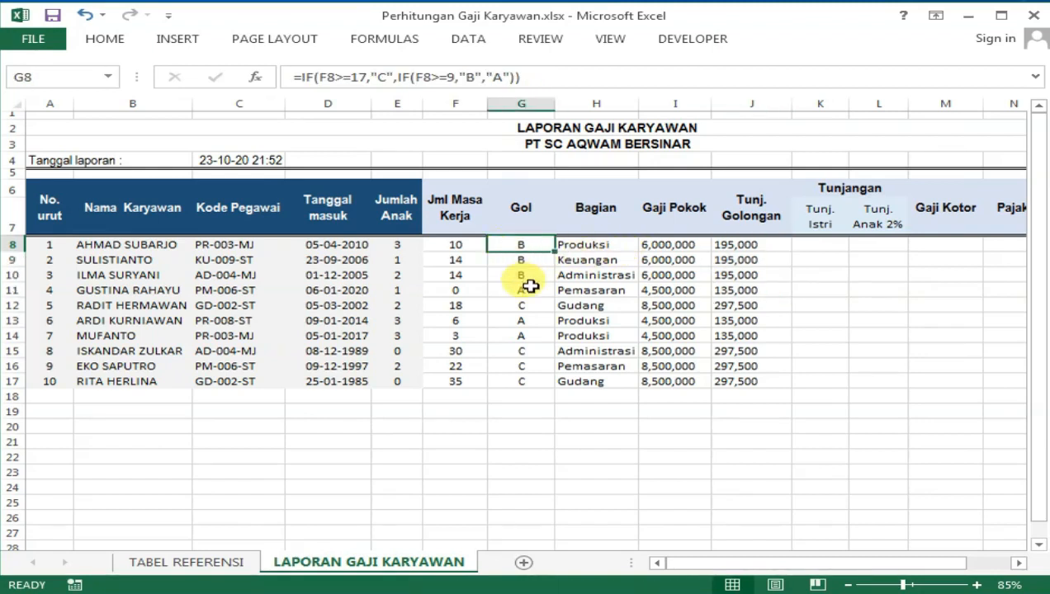
{"action": "left_click", "coordinate": [529, 288]}
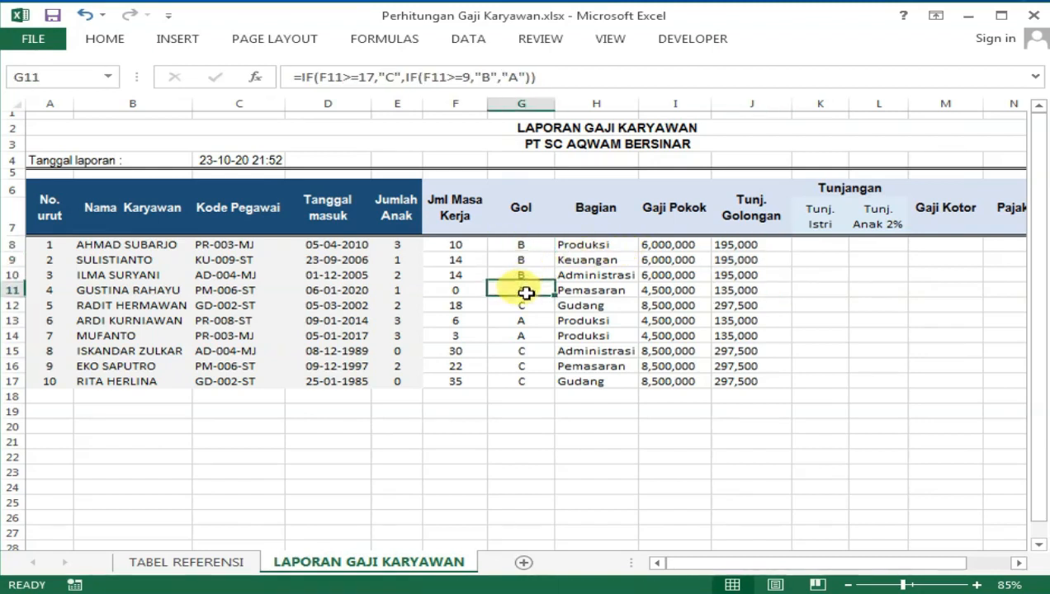
{"action": "left_click", "coordinate": [748, 290]}
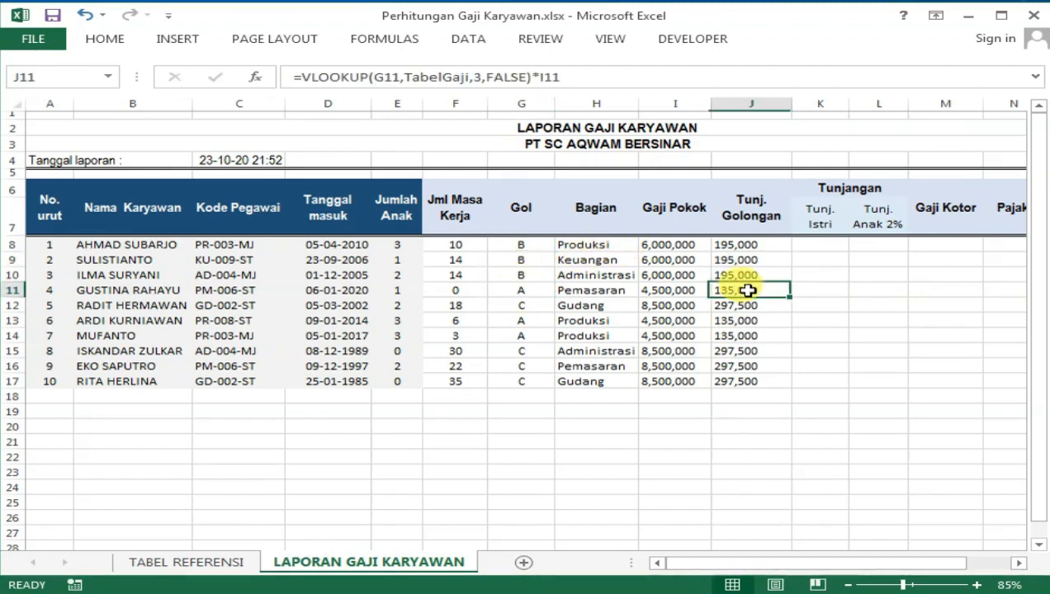
Step: Examine the Tunjangan Istri/Suami rates in Tabel Gaji on the reference sheet for the Tunj. Istri column, and return to the salary report
{"action": "left_click", "coordinate": [811, 273]}
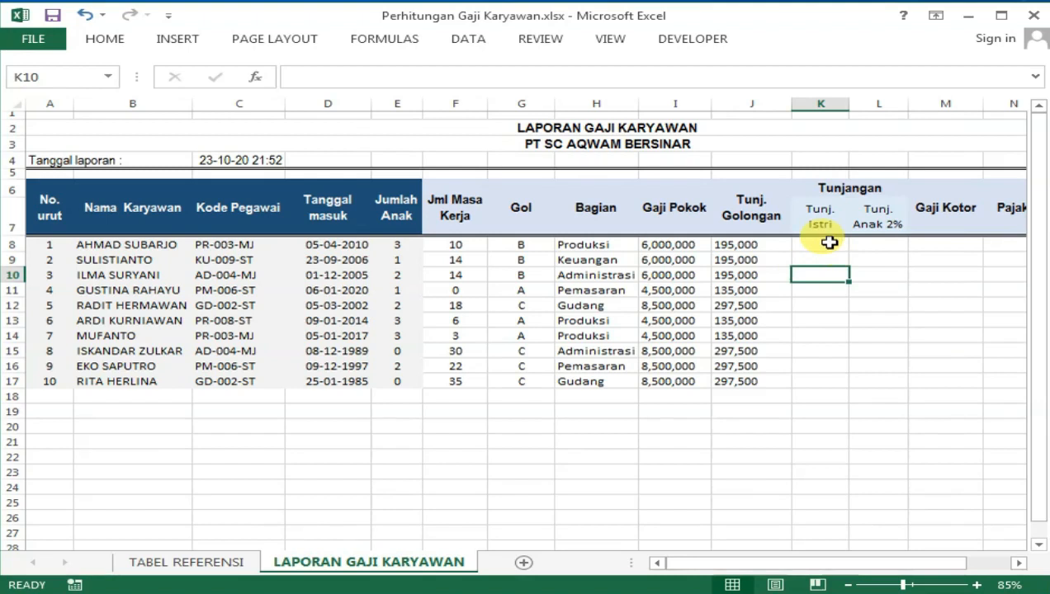
{"action": "left_click", "coordinate": [828, 242]}
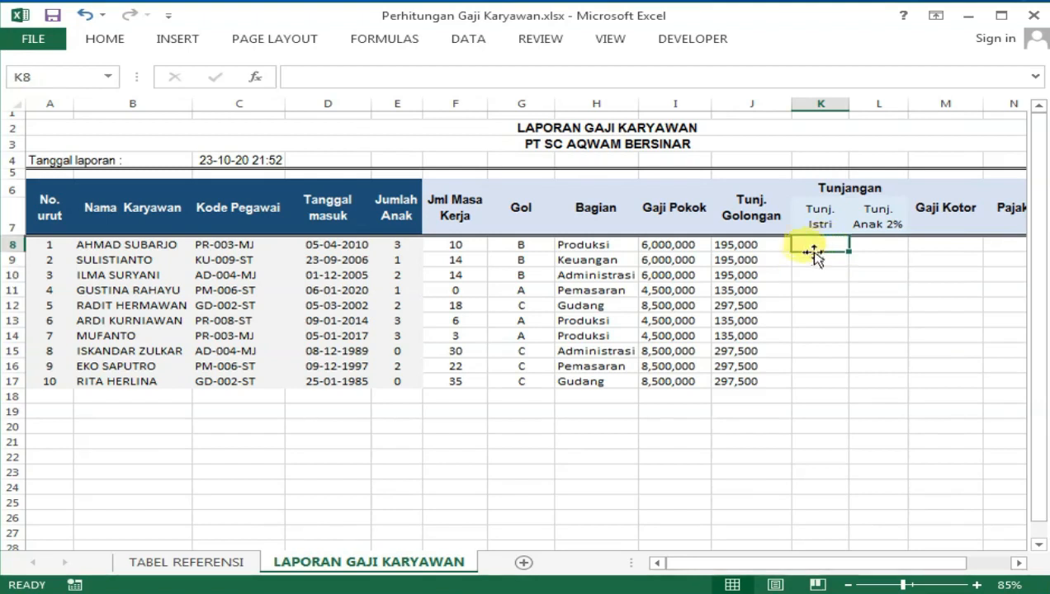
{"action": "left_click", "coordinate": [190, 569]}
{"action": "left_click", "coordinate": [381, 375]}
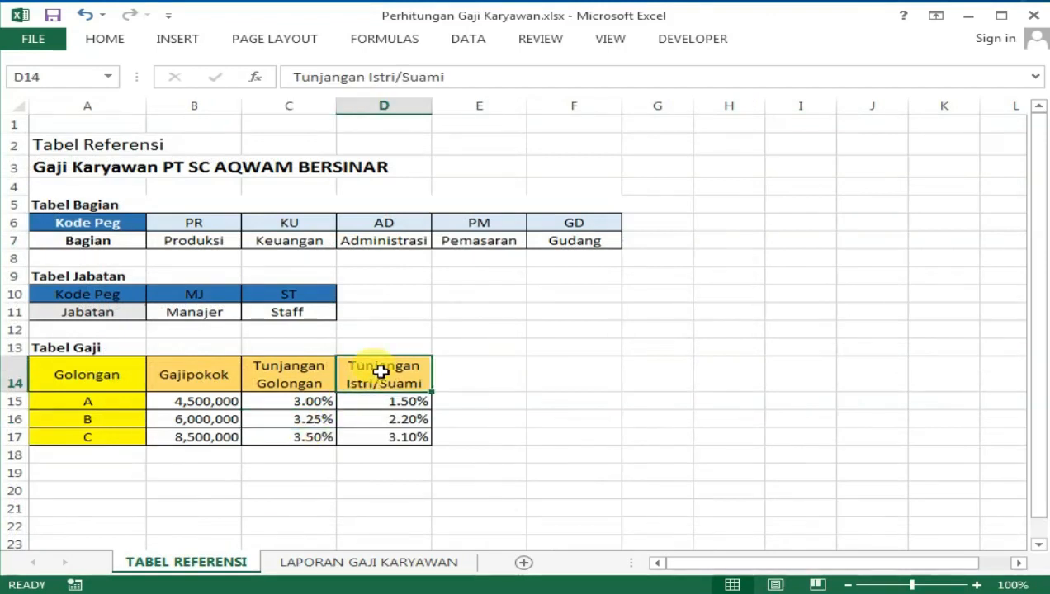
{"action": "left_click_drag", "start_coordinate": [380, 381], "coordinate": [380, 433]}
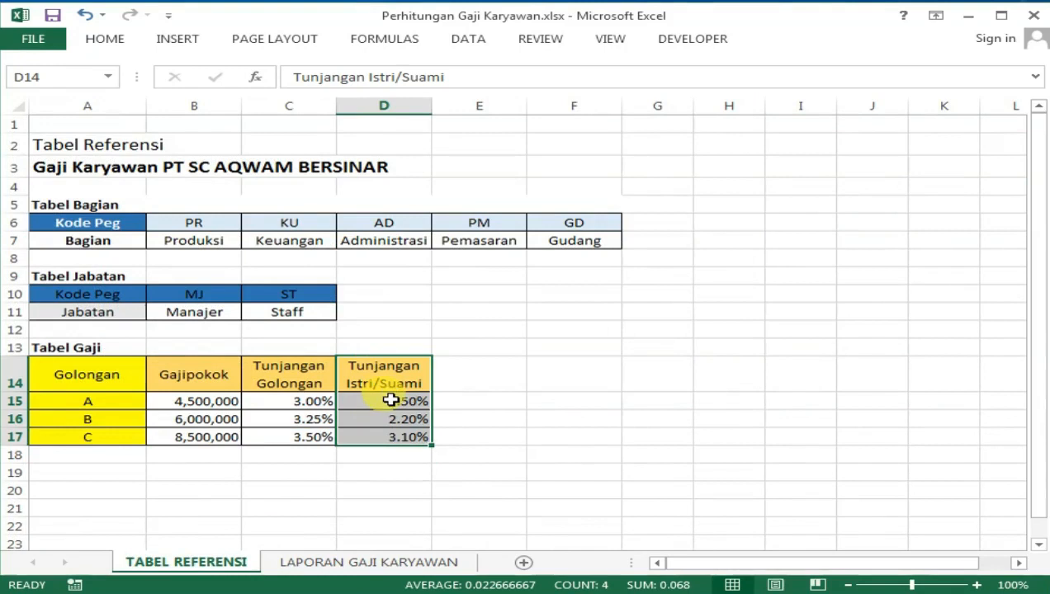
{"action": "left_click", "coordinate": [376, 404]}
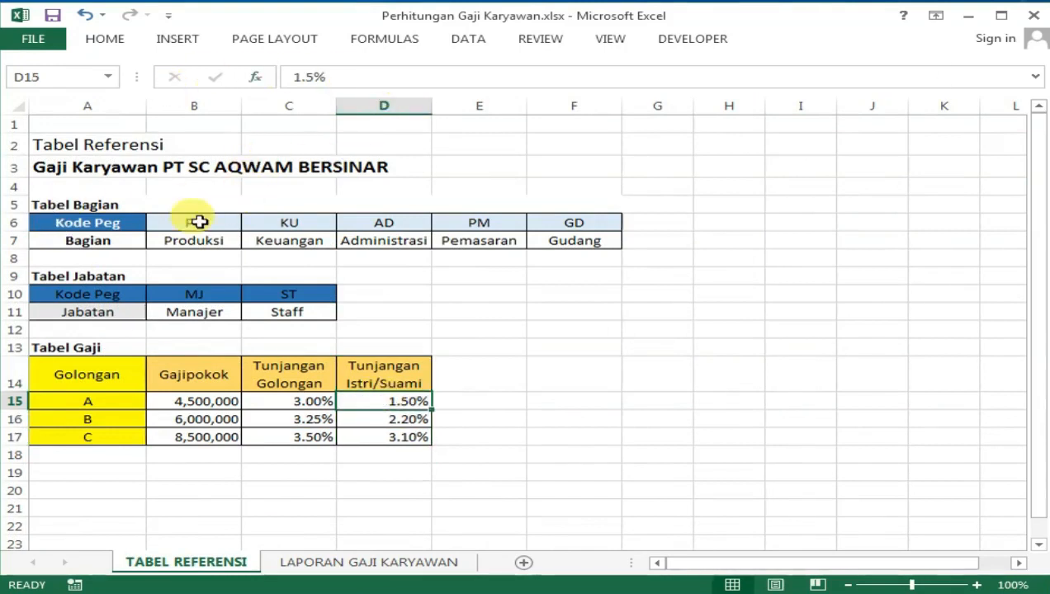
{"action": "left_click", "coordinate": [316, 565]}
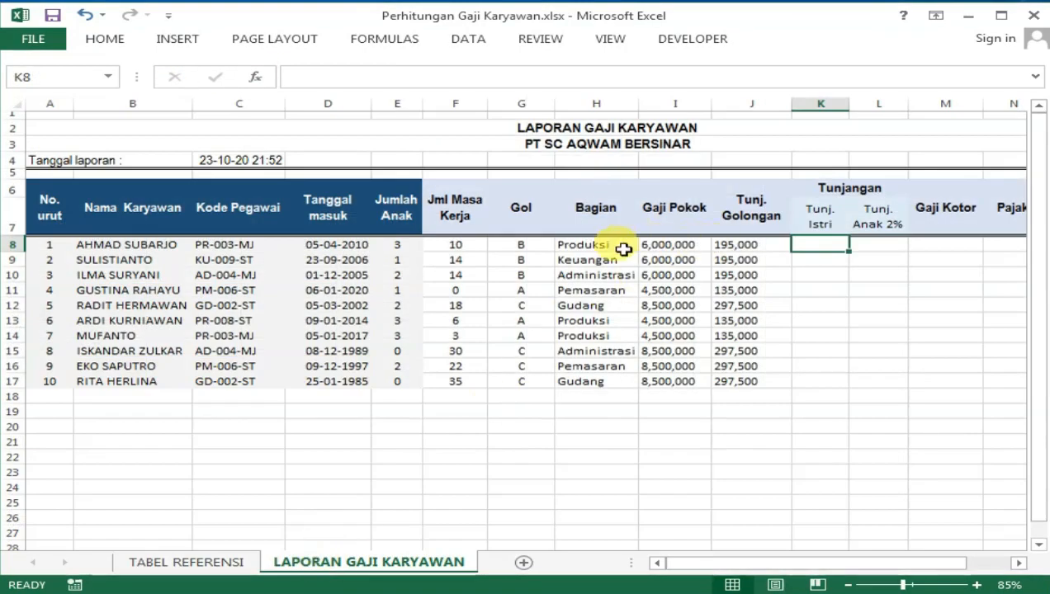
Step: Copy the Tunj. Golongan formula =VLOOKUP(G8,TabelGaji,3,FALSE)*I8 from J8 and paste it as text into Tunj. Istri cell K8
{"action": "left_click", "coordinate": [665, 246]}
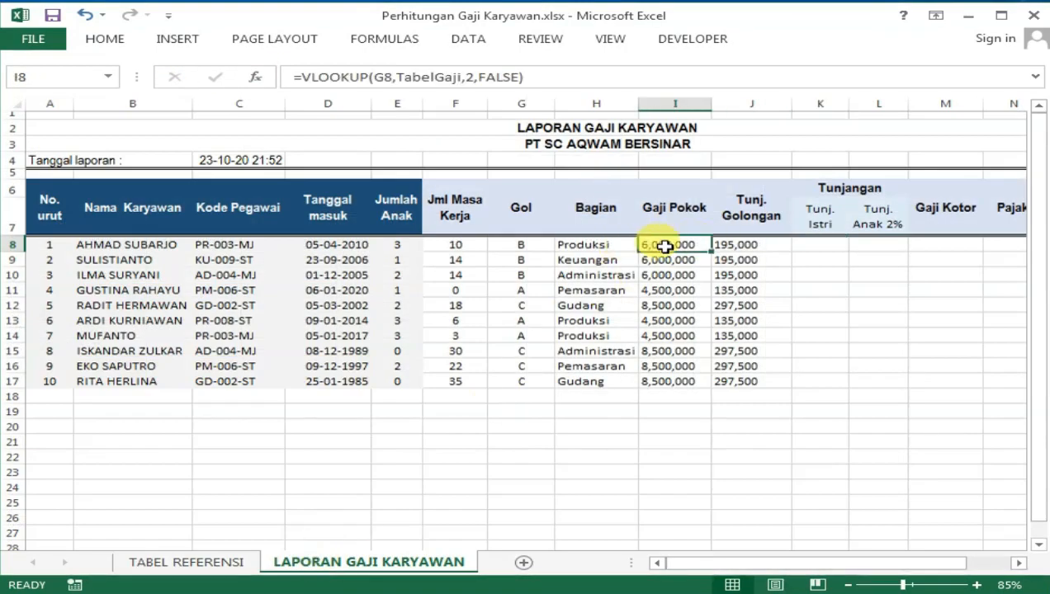
{"action": "left_click", "coordinate": [751, 246]}
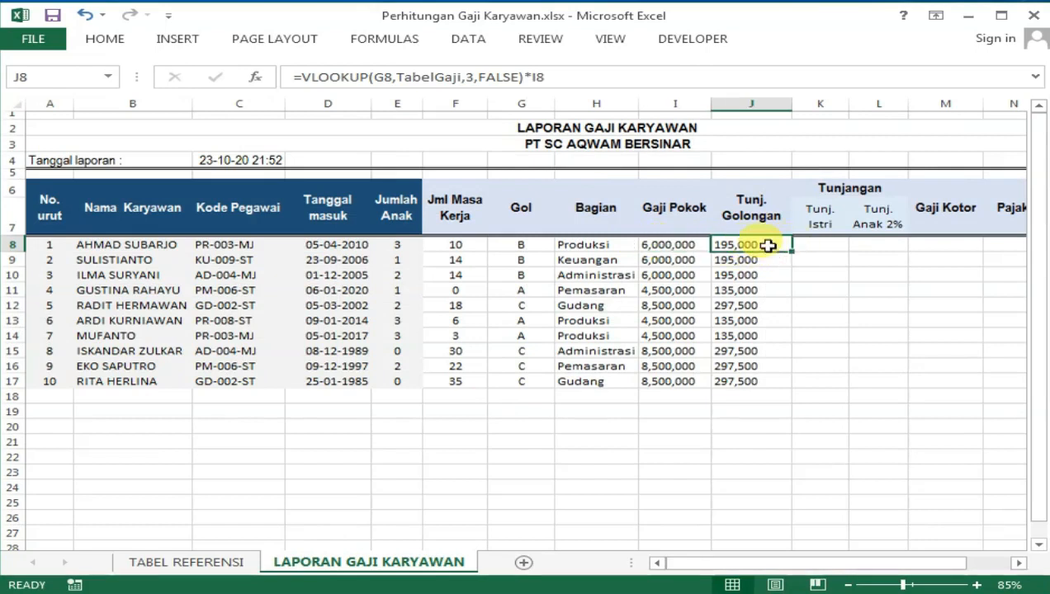
{"action": "double_click", "coordinate": [768, 246]}
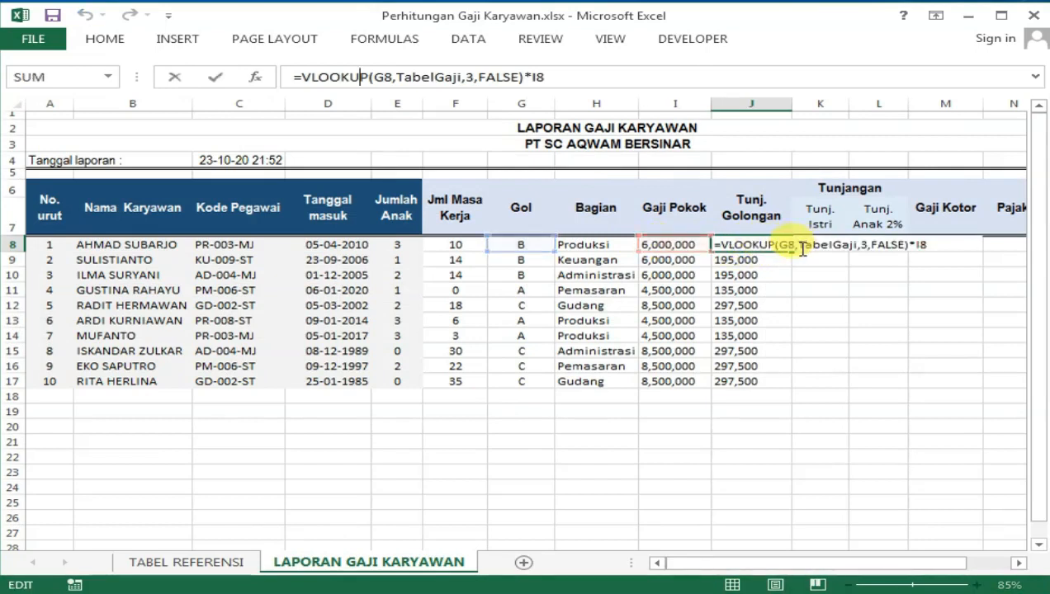
{"action": "left_click_drag", "start_coordinate": [936, 244], "coordinate": [620, 234]}
{"action": "key", "text": "ctrl+c"}
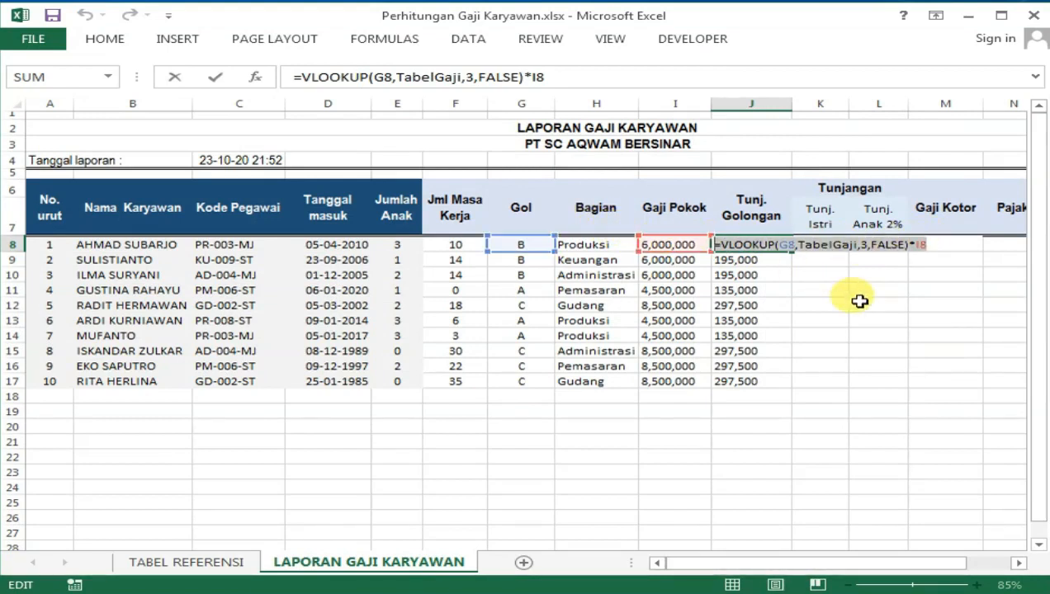
{"action": "key", "text": "Return"}
{"action": "left_click", "coordinate": [836, 245]}
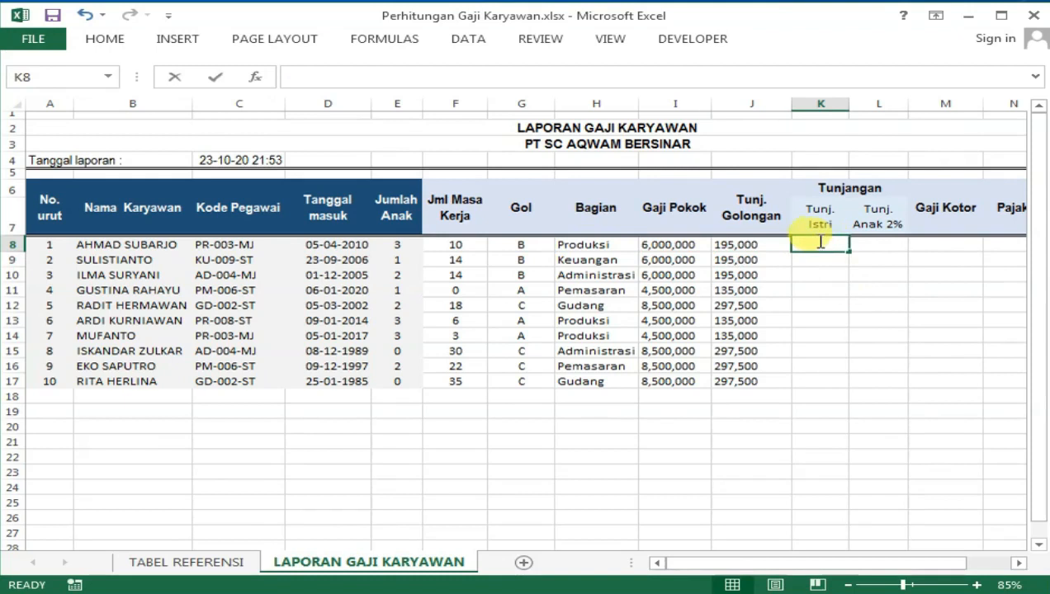
{"action": "key", "text": "BackSpace"}
{"action": "key", "text": "ctrl+v"}
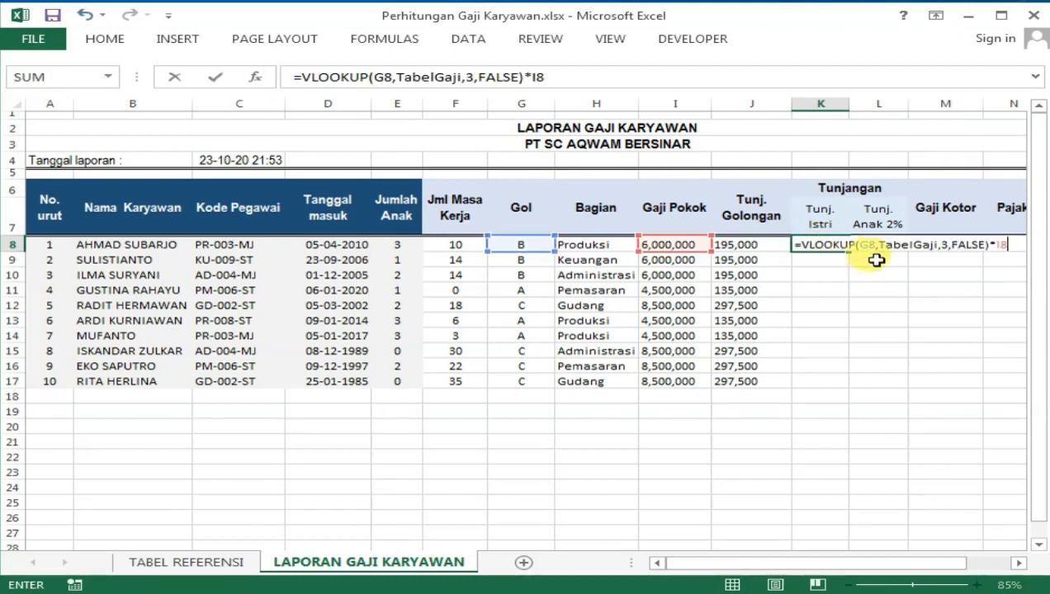
Step: Change the column index in the K8 formula to 4 so it reads =VLOOKUP(G8,TabelGaji,4,FALSE)*I8
{"action": "left_click", "coordinate": [950, 245]}
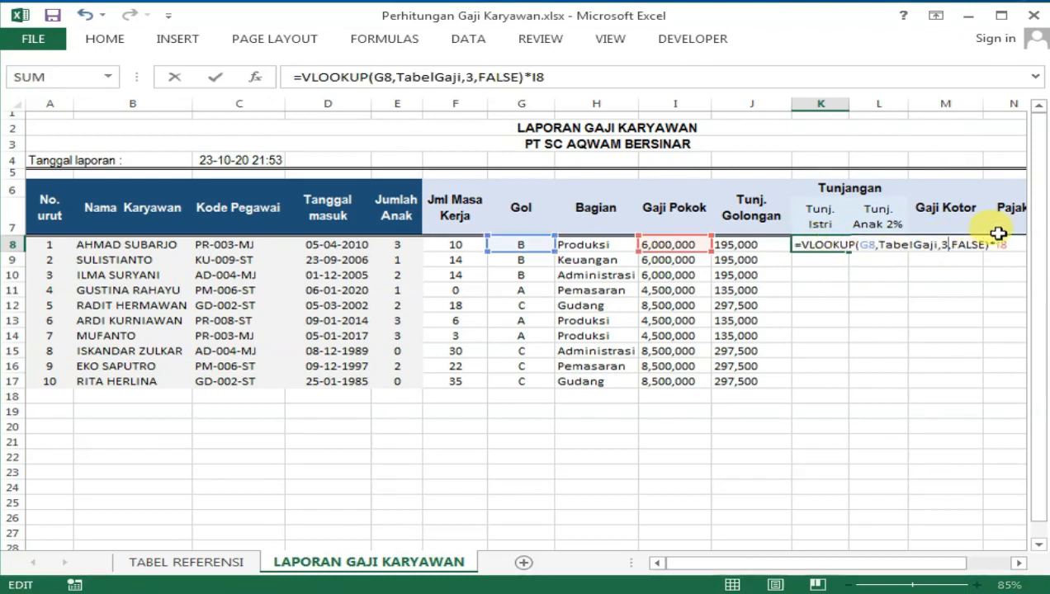
{"action": "key", "text": "BackSpace"}
{"action": "type", "text": "4"}
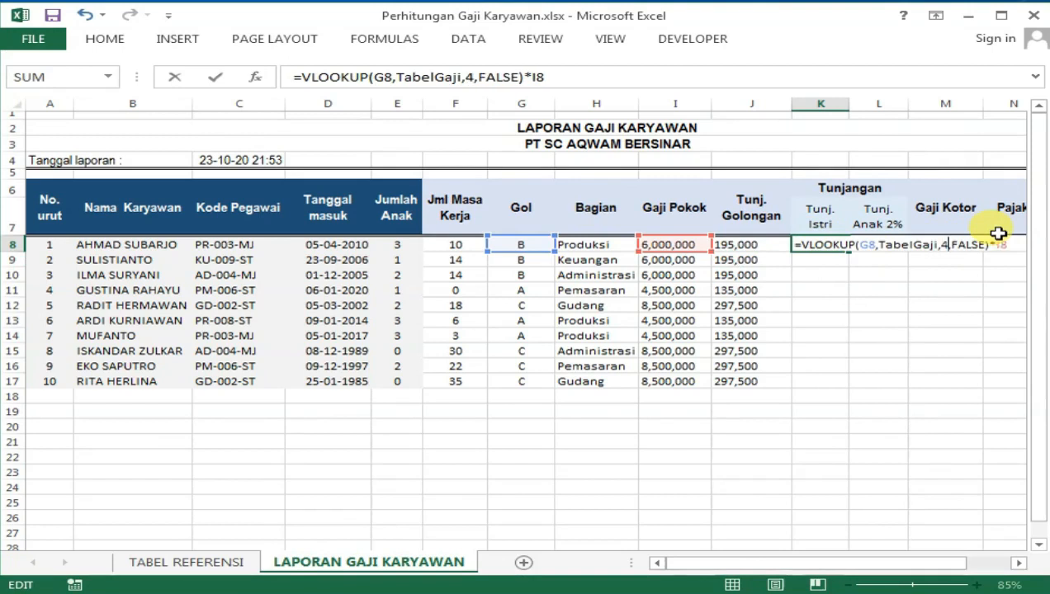
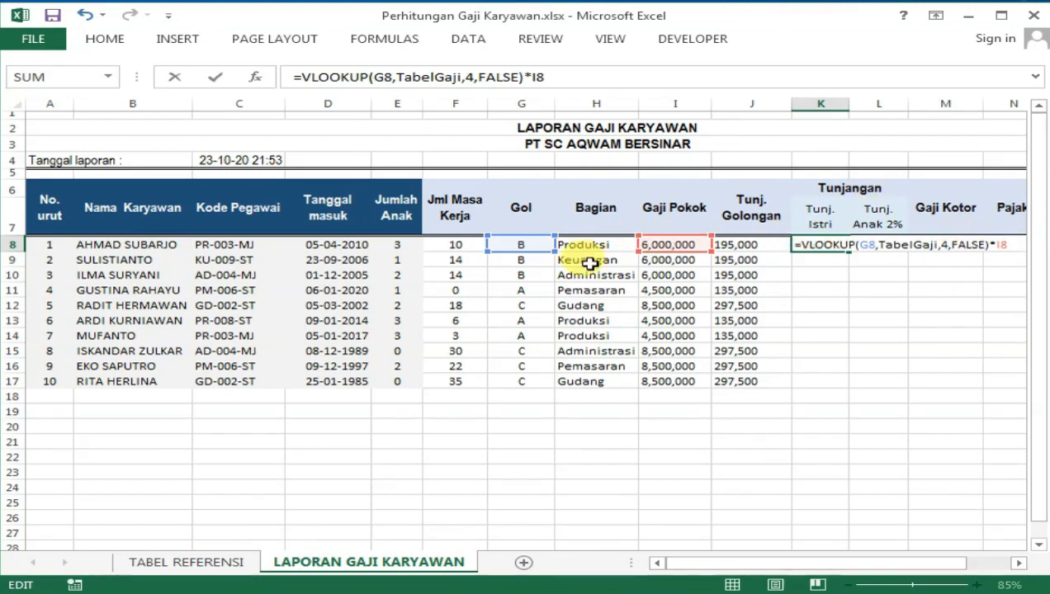
{"action": "key", "text": "Return"}
Step: Fill the Tunj. Istri formula from K8 down through K17
{"action": "left_click", "coordinate": [818, 241]}
{"action": "left_click_drag", "start_coordinate": [850, 249], "coordinate": [818, 387]}
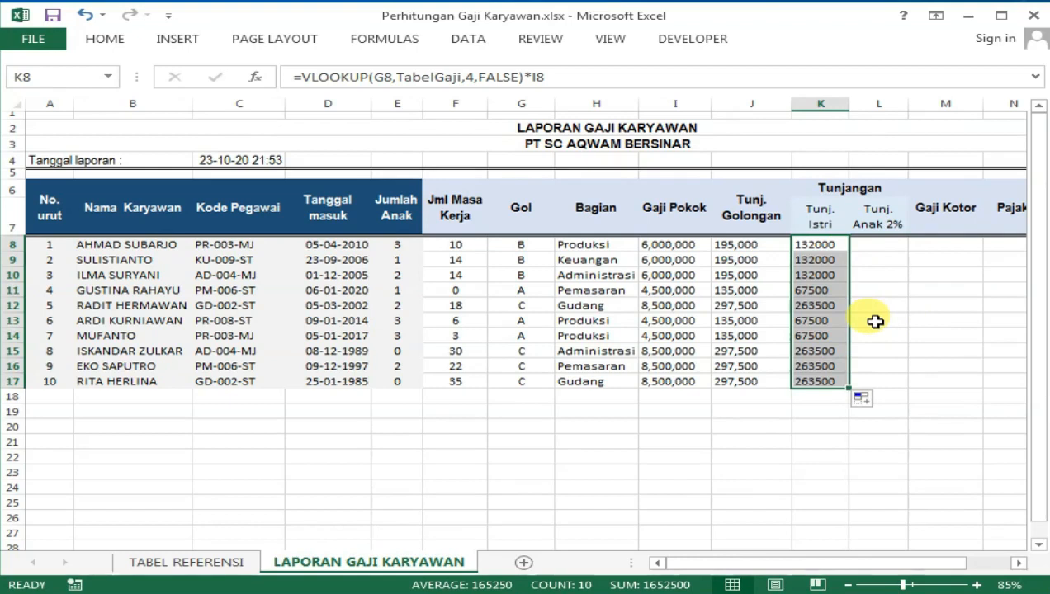
{"action": "left_click", "coordinate": [876, 335]}
Step: Format the Tunj. Istri amounts in K8:K17 as Currency with no symbol and 0 decimal places
{"action": "left_click_drag", "start_coordinate": [820, 244], "coordinate": [820, 382]}
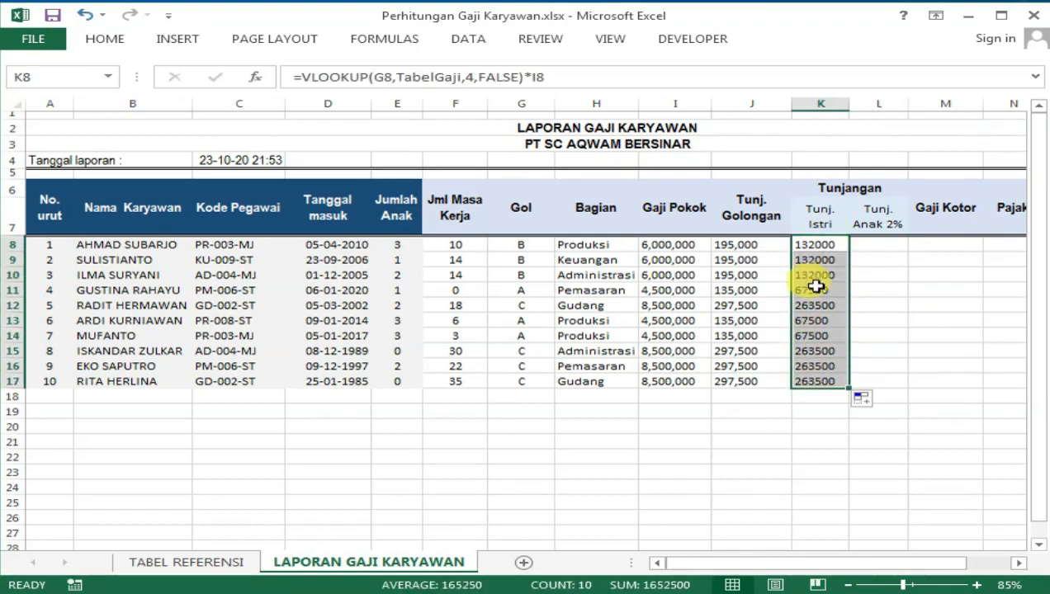
{"action": "right_click", "coordinate": [819, 240]}
{"action": "left_click", "coordinate": [936, 449]}
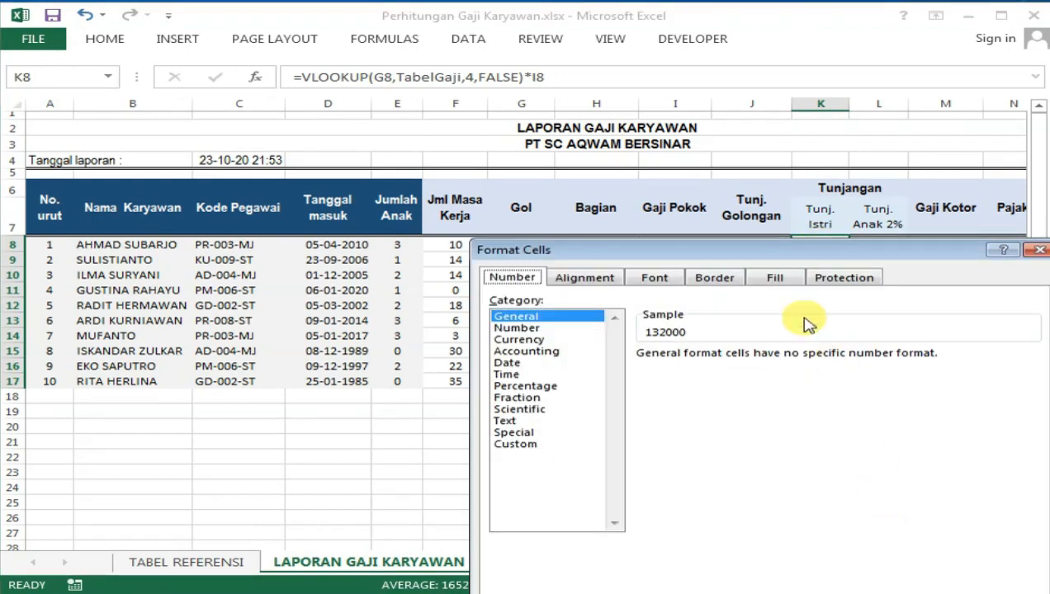
{"action": "left_click_drag", "start_coordinate": [756, 250], "coordinate": [464, 56]}
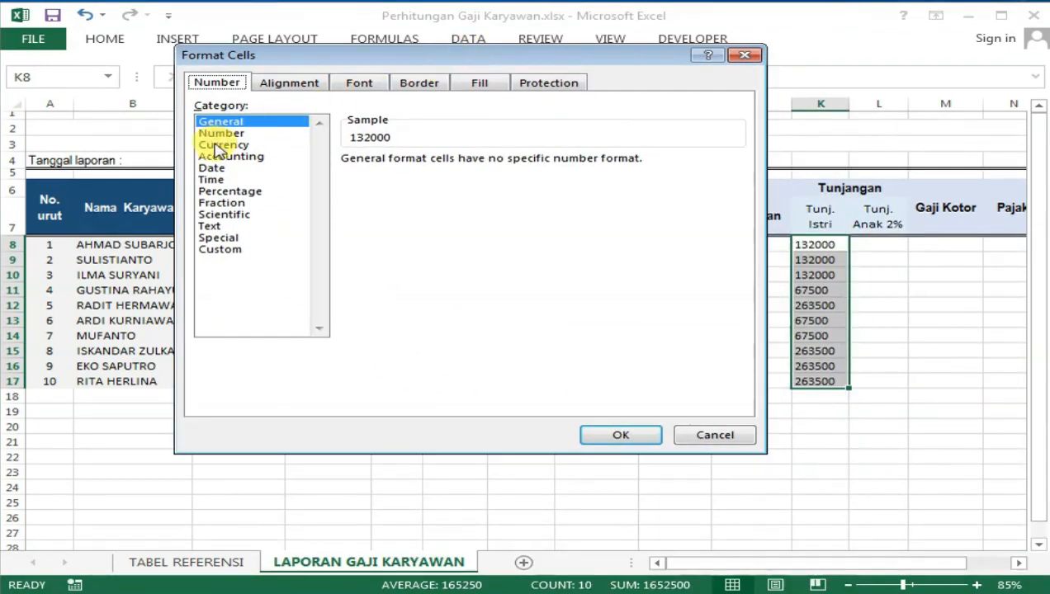
{"action": "left_click", "coordinate": [218, 145]}
{"action": "left_click", "coordinate": [443, 183]}
{"action": "left_click", "coordinate": [426, 198]}
{"action": "left_click", "coordinate": [456, 159]}
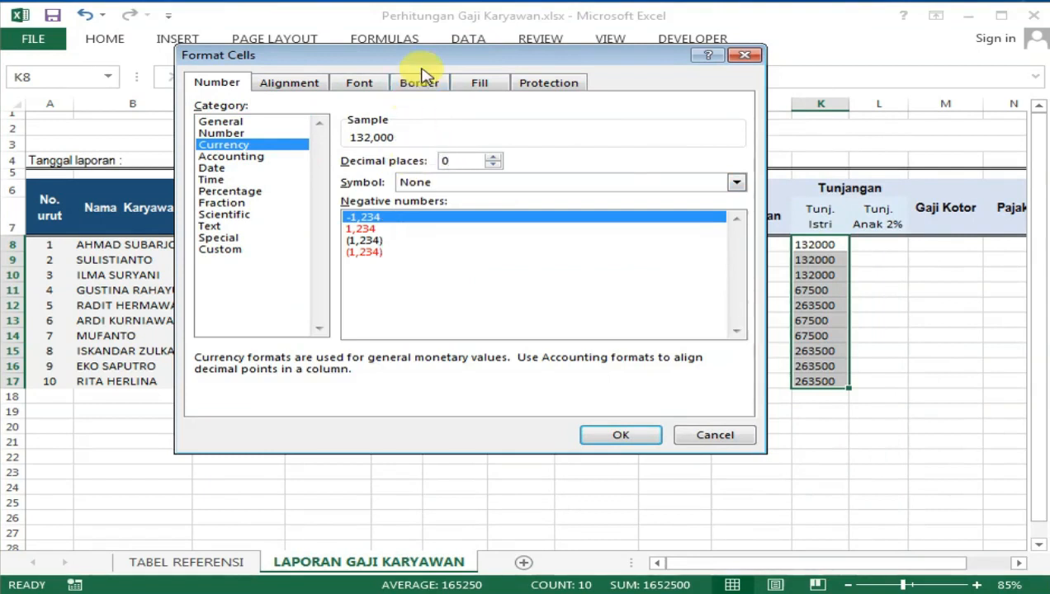
{"action": "left_click_drag", "start_coordinate": [410, 56], "coordinate": [292, 14]}
{"action": "left_click", "coordinate": [464, 397]}
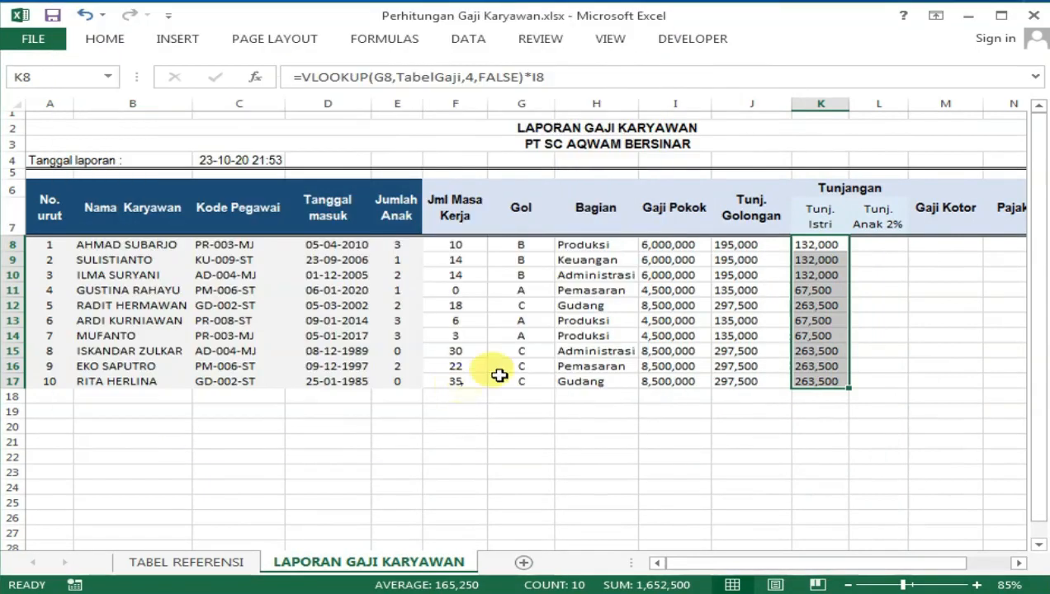
{"action": "left_click", "coordinate": [813, 304]}
{"action": "left_click_drag", "start_coordinate": [832, 241], "coordinate": [814, 382]}
Step: Look across the row 8 columns of the salary report, including Gaji Pokok, for the inputs the Tunj. Anak 2% column needs
{"action": "left_click", "coordinate": [893, 278]}
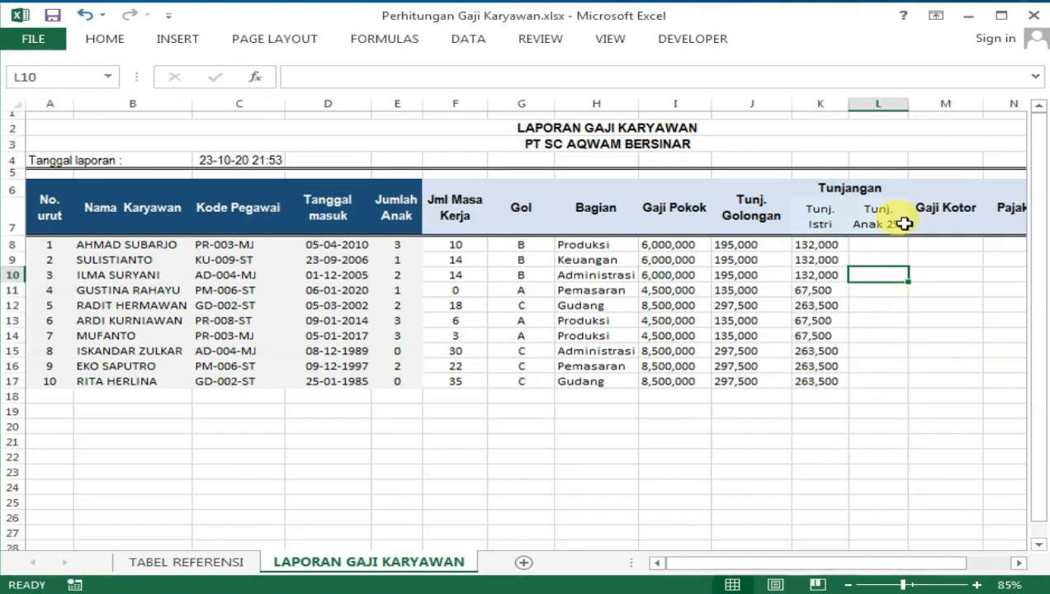
{"action": "left_click", "coordinate": [879, 240]}
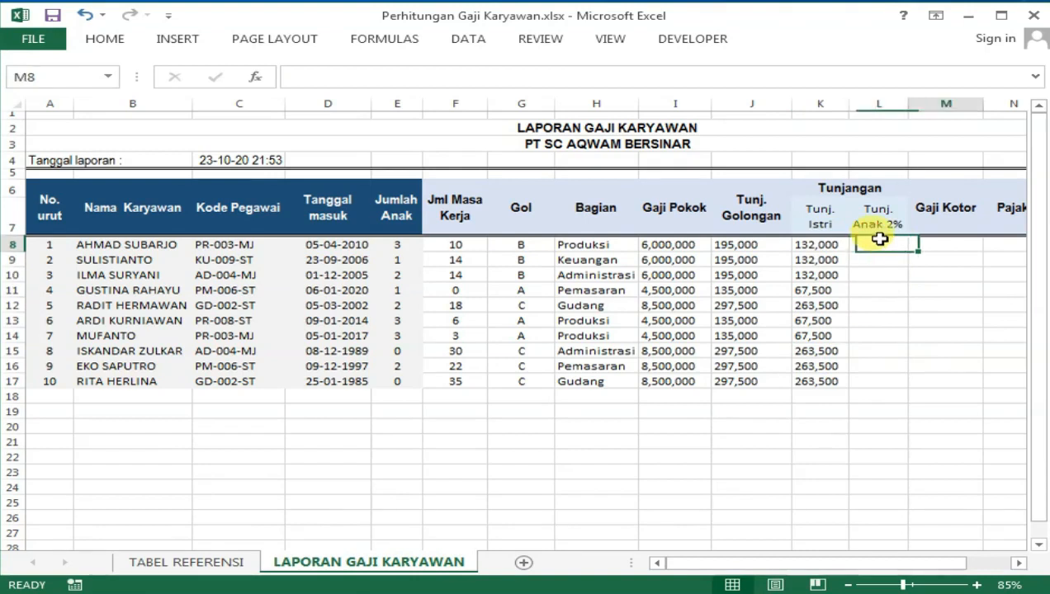
{"action": "key", "text": "Right"}
{"action": "key", "text": "Right"}
{"action": "key", "text": "Right"}
{"action": "key", "text": "Right"}
{"action": "key", "text": "Right"}
{"action": "key", "text": "Left"}
{"action": "key", "text": "Left"}
{"action": "key", "text": "Left"}
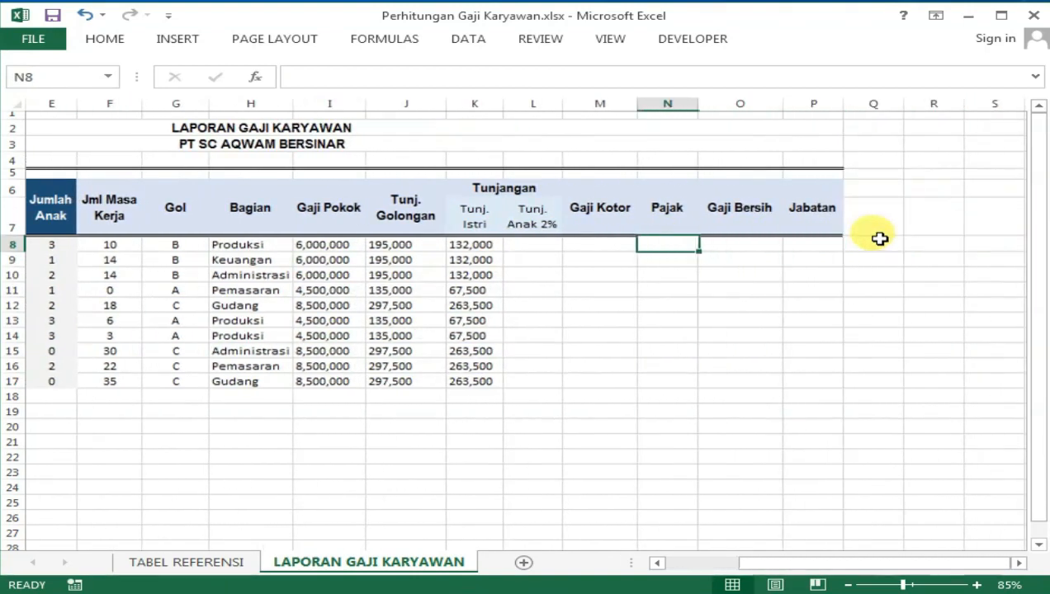
{"action": "key", "text": "Left"}
{"action": "key", "text": "Left"}
{"action": "key", "text": "Left"}
{"action": "key", "text": "Left"}
{"action": "key", "text": "Left"}
{"action": "key", "text": "Left"}
{"action": "key", "text": "Right"}
{"action": "key", "text": "Right"}
{"action": "key", "text": "Right"}
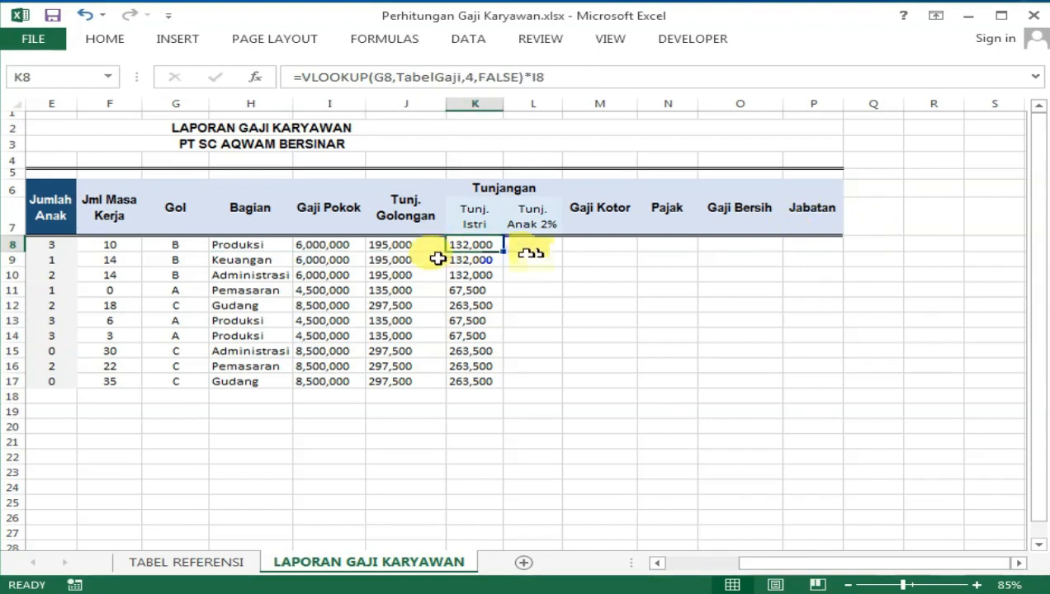
{"action": "left_click", "coordinate": [323, 244]}
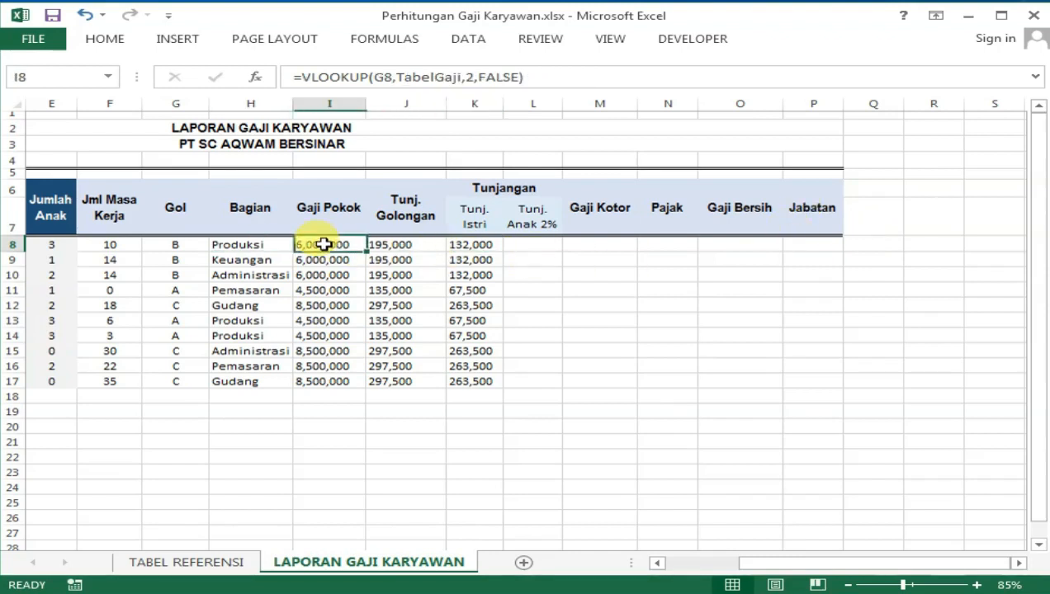
{"action": "left_click", "coordinate": [541, 241]}
{"action": "key", "text": "Left"}
{"action": "key", "text": "Left"}
{"action": "key", "text": "Left"}
{"action": "key", "text": "Left"}
{"action": "key", "text": "Left"}
{"action": "key", "text": "Left"}
{"action": "key", "text": "Left"}
{"action": "key", "text": "Left"}
{"action": "key", "text": "Left"}
{"action": "key", "text": "Left"}
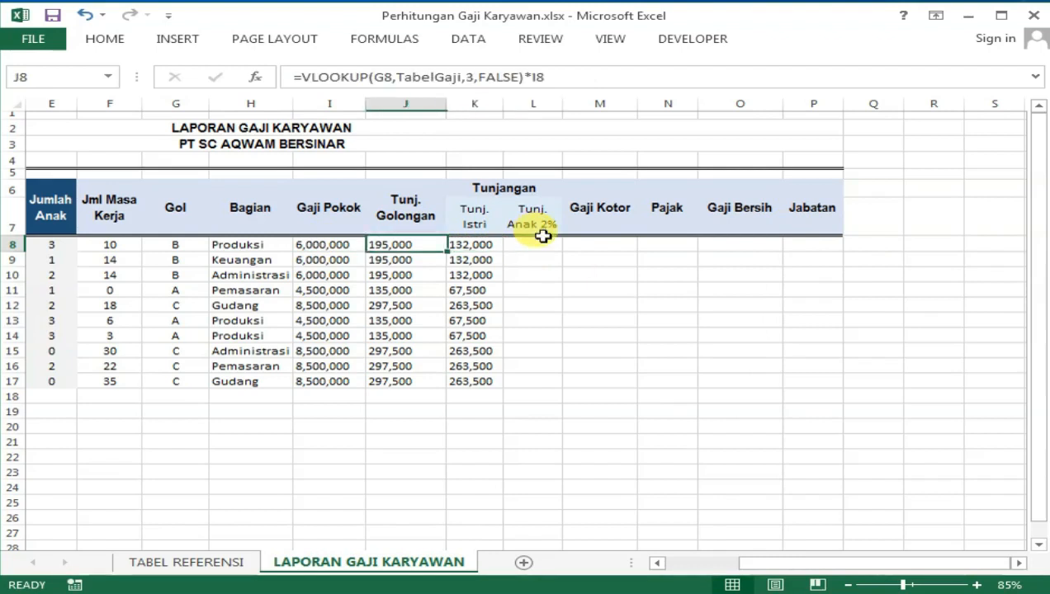
{"action": "key", "text": "Left"}
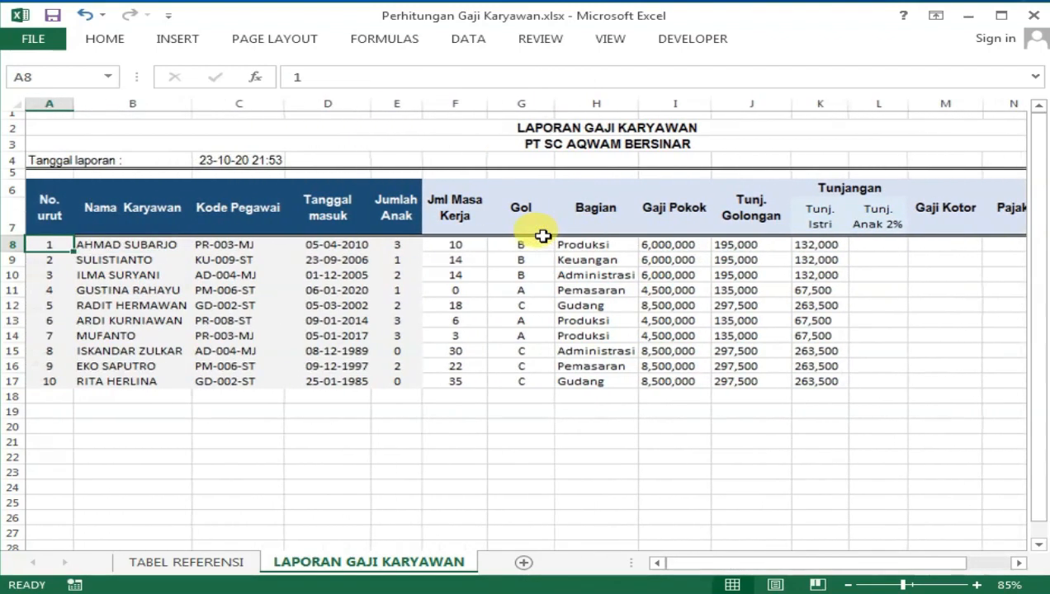
Step: Examine the Jumlah Anak values in E8:E17 as the basis for the Tunj. Anak 2% column
{"action": "left_click", "coordinate": [404, 246]}
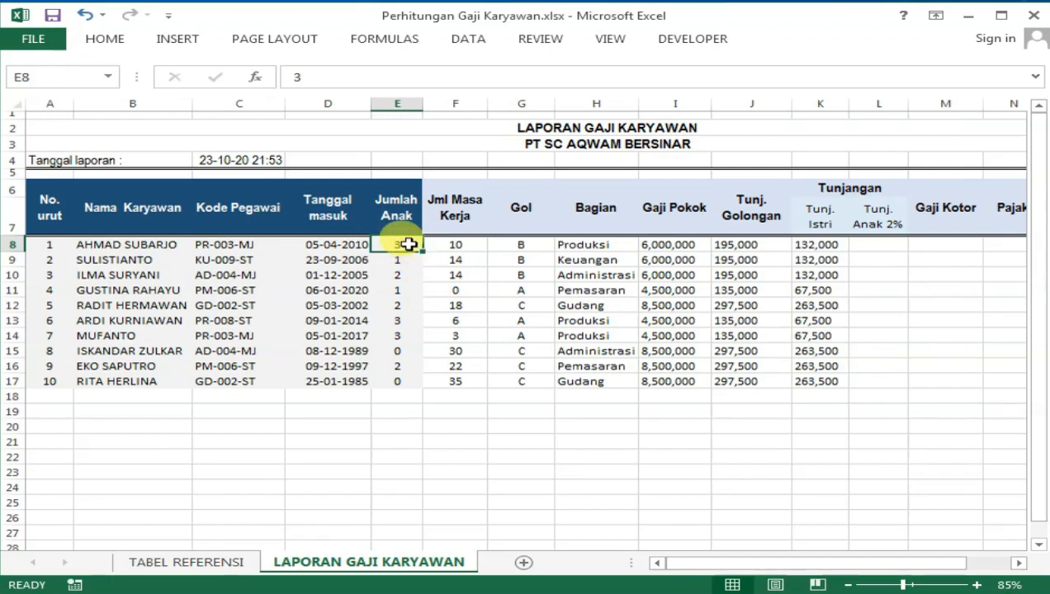
{"action": "left_click_drag", "start_coordinate": [408, 244], "coordinate": [414, 384]}
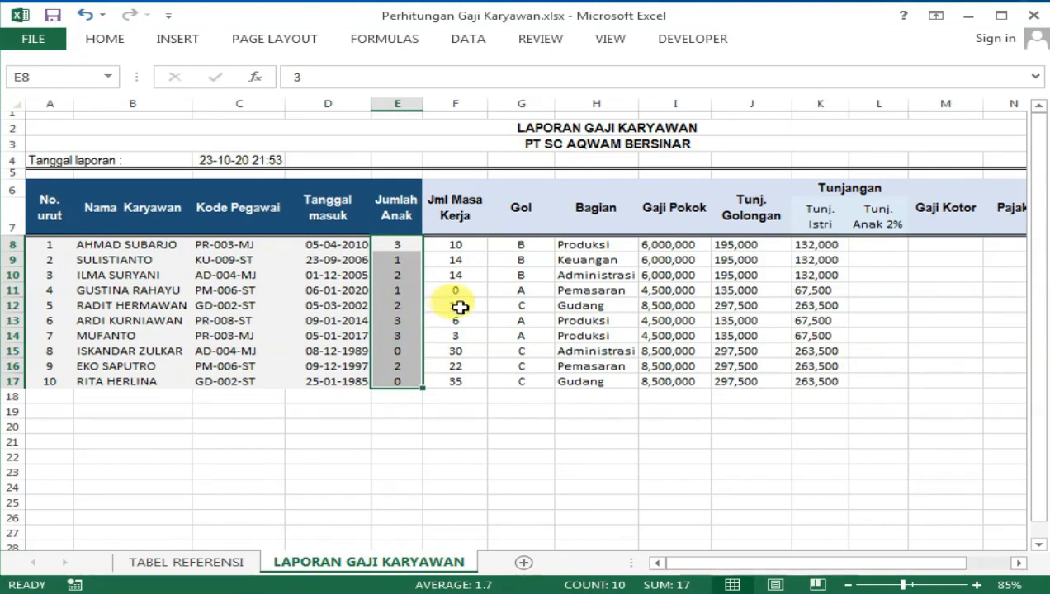
{"action": "left_click", "coordinate": [460, 307]}
{"action": "left_click_drag", "start_coordinate": [383, 241], "coordinate": [395, 379]}
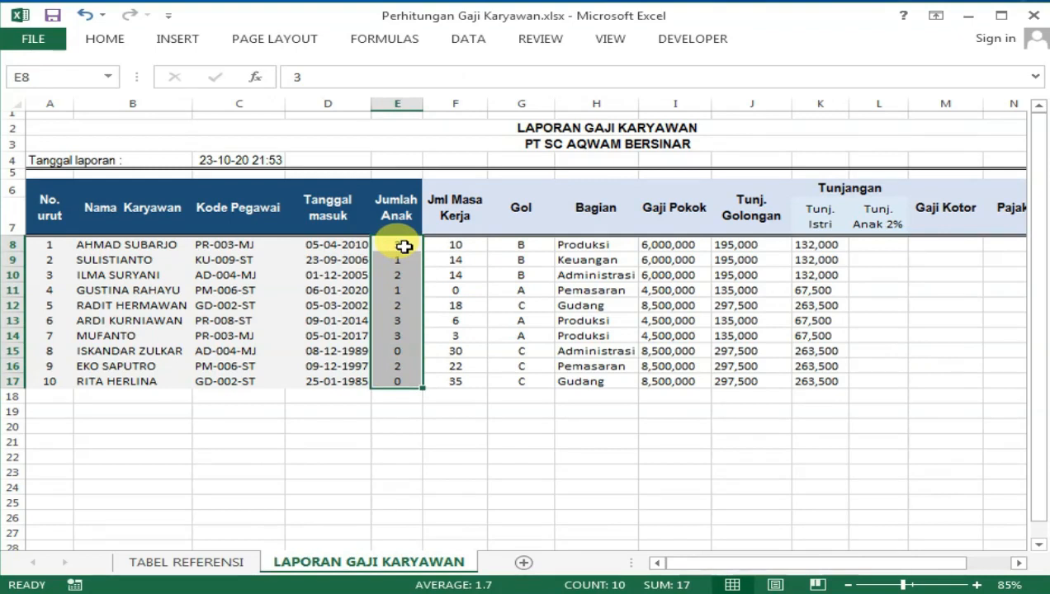
{"action": "right_click", "coordinate": [403, 246]}
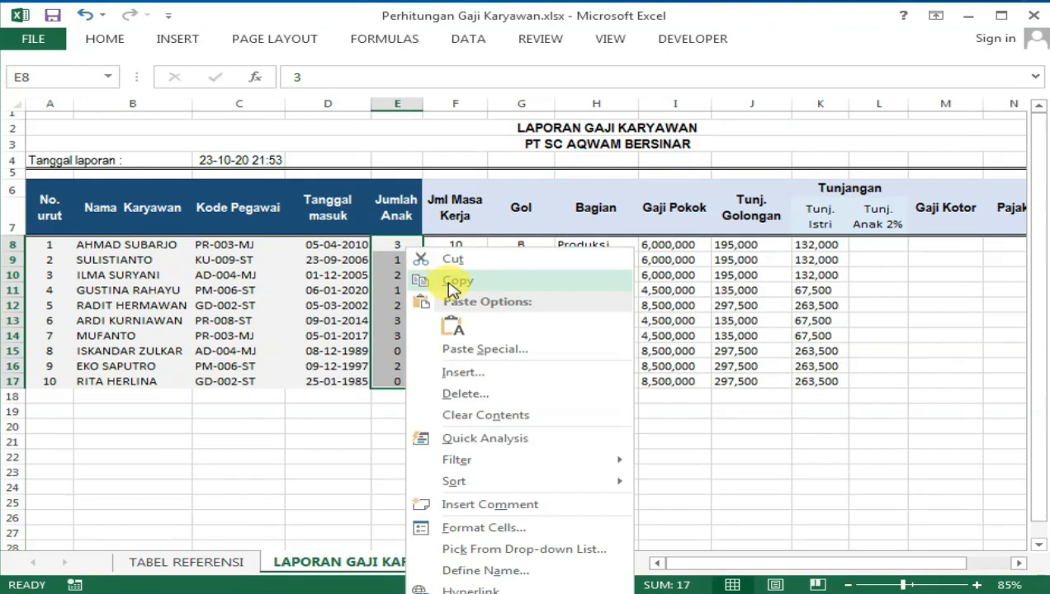
{"action": "left_click", "coordinate": [390, 255]}
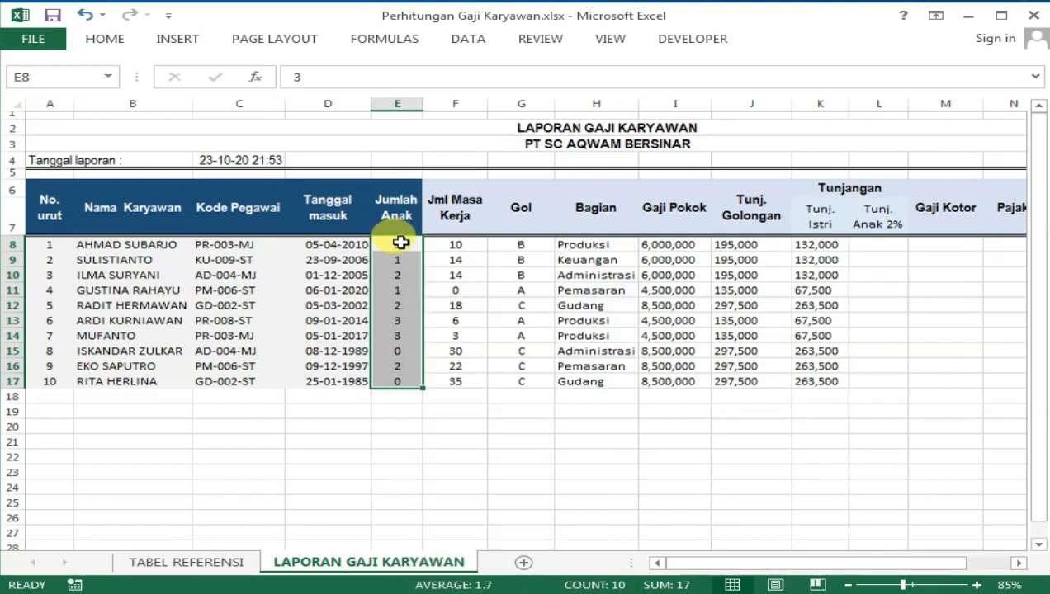
Step: Restrict the Jumlah Anak cells E8:E17 with data validation to whole numbers between 1 and 3
{"action": "left_click_drag", "start_coordinate": [401, 243], "coordinate": [394, 379]}
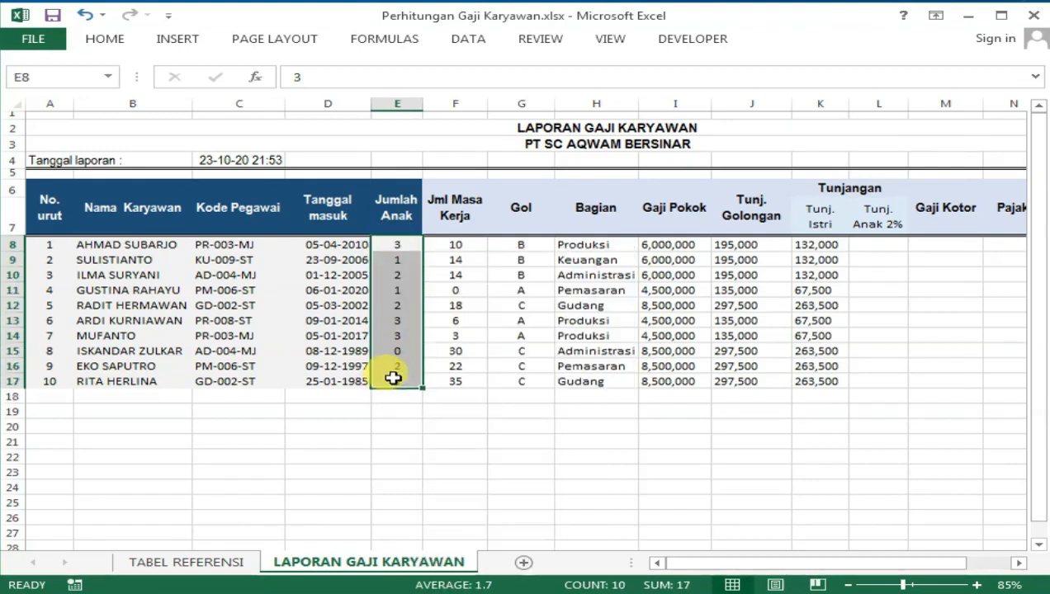
{"action": "double_click", "coordinate": [468, 38]}
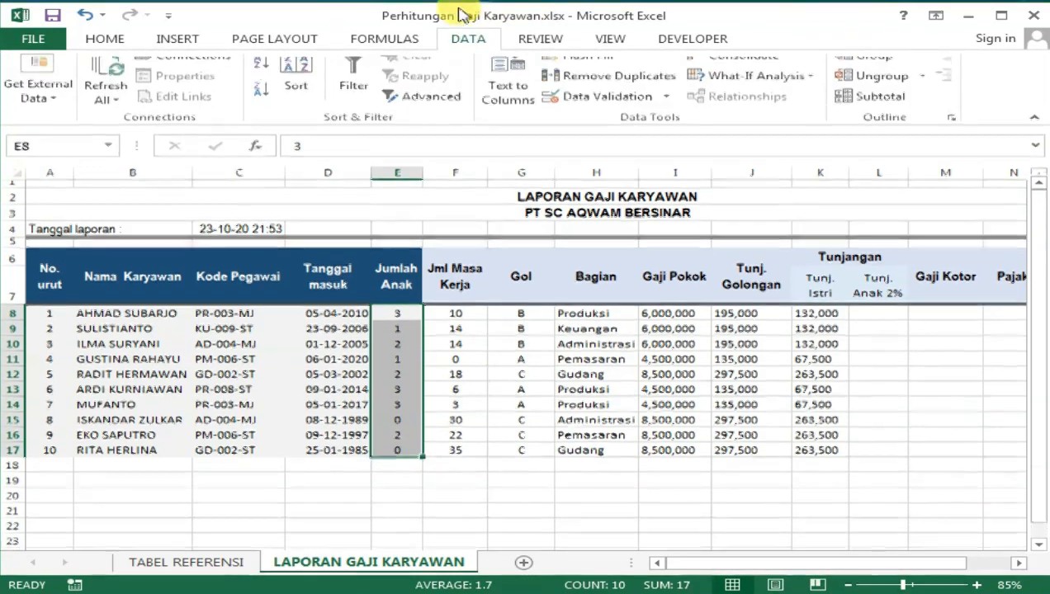
{"action": "double_click", "coordinate": [465, 41]}
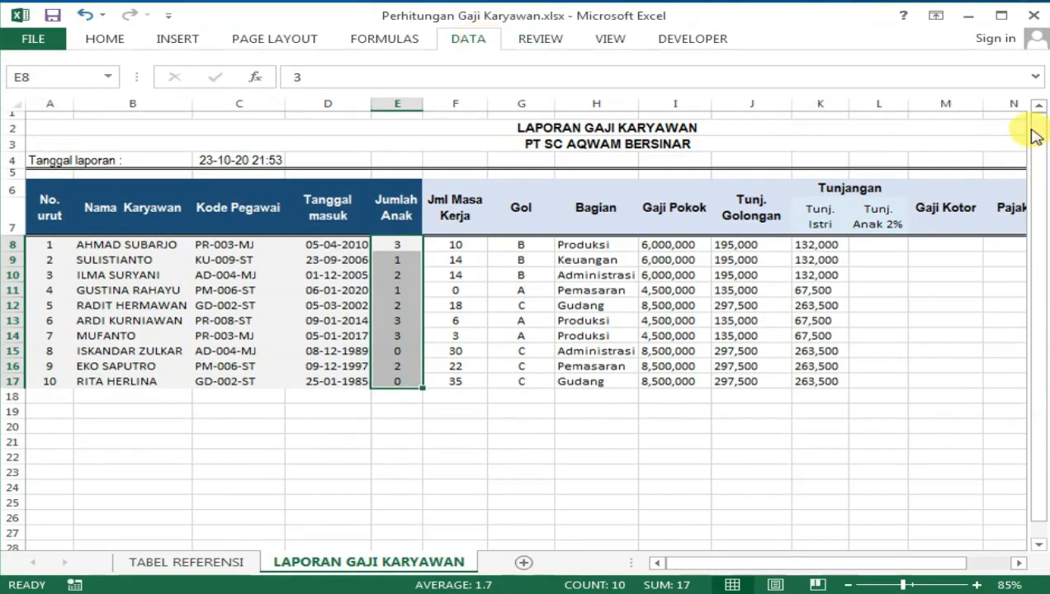
{"action": "key", "text": "ctrl+F1"}
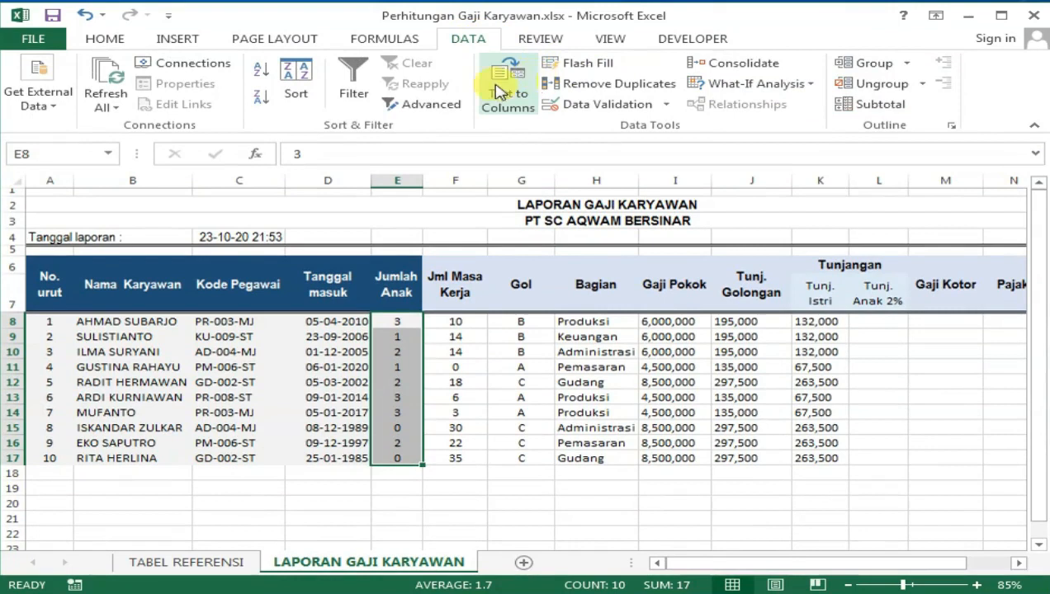
{"action": "left_click", "coordinate": [582, 105]}
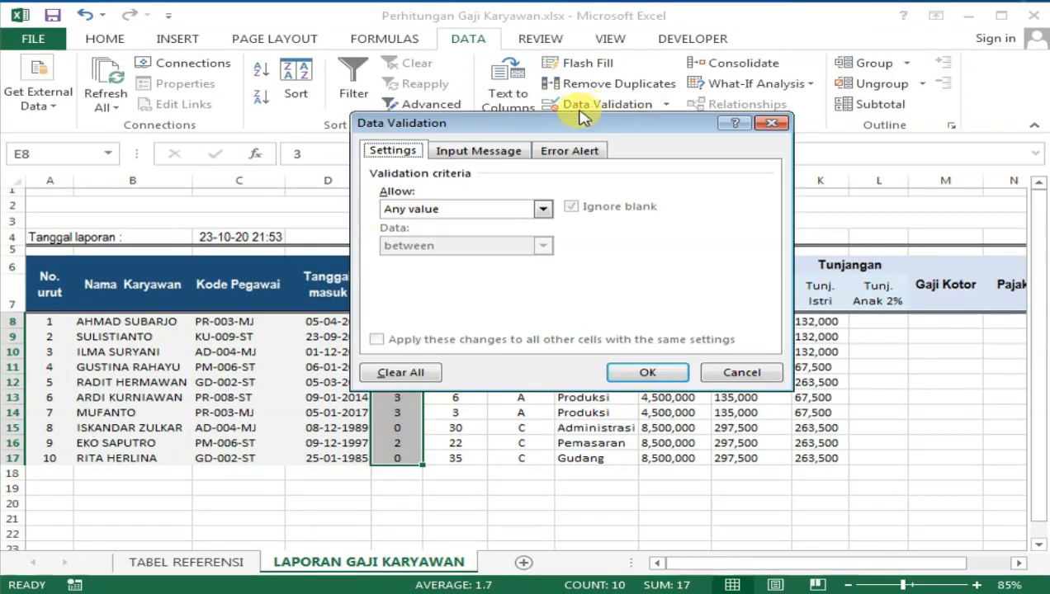
{"action": "left_click_drag", "start_coordinate": [531, 132], "coordinate": [581, 34]}
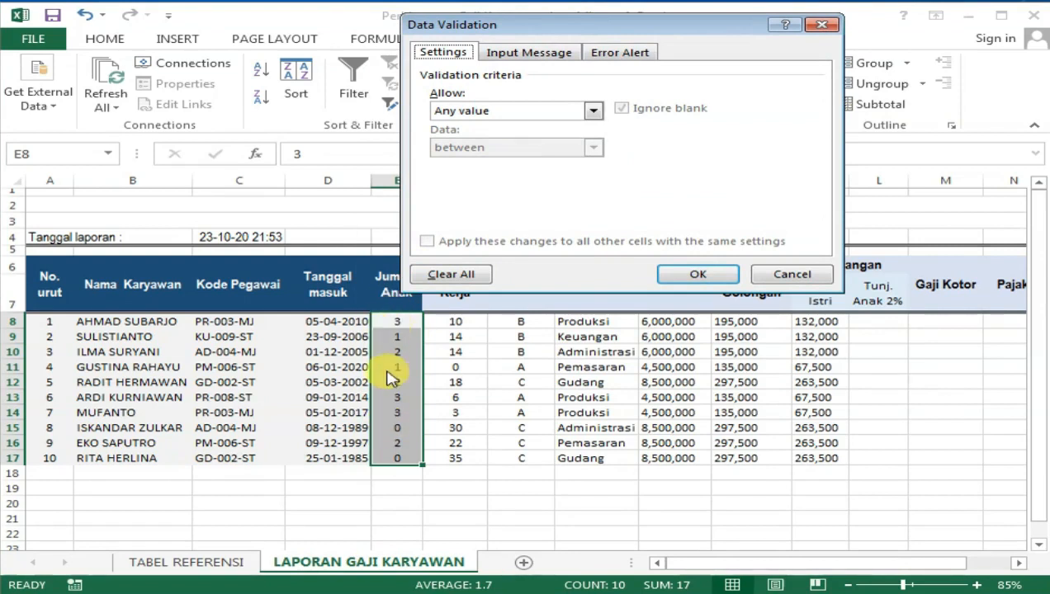
{"action": "left_click", "coordinate": [593, 110]}
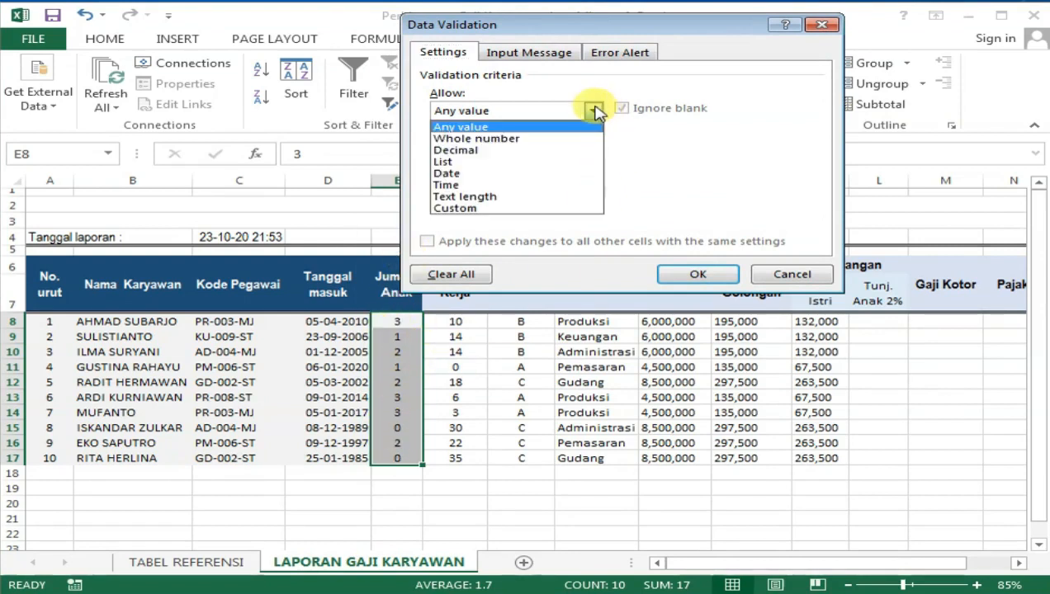
{"action": "left_click", "coordinate": [521, 138]}
{"action": "left_click", "coordinate": [482, 181]}
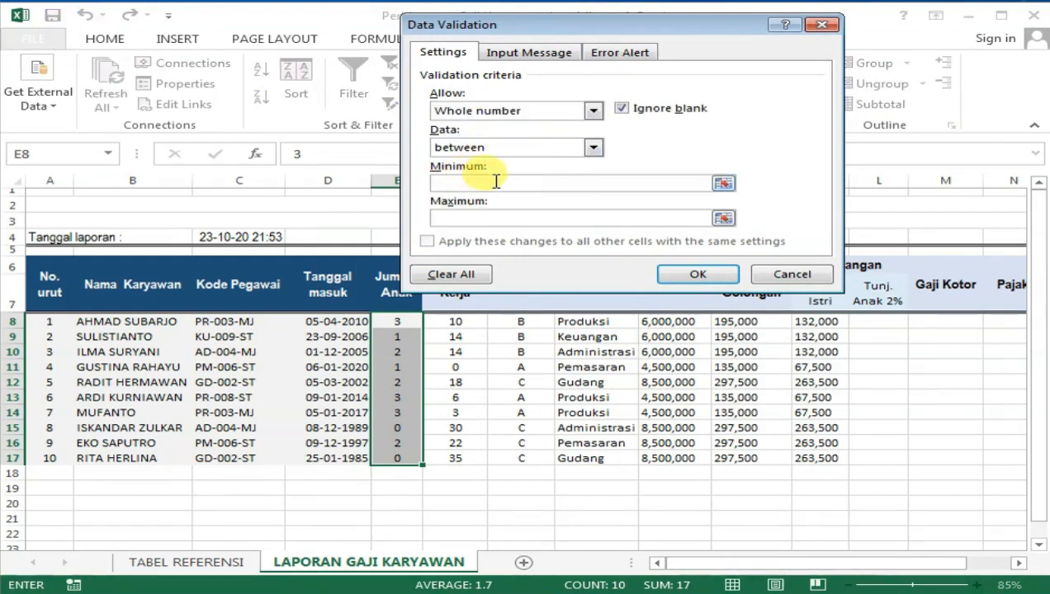
{"action": "type", "text": "1"}
{"action": "left_click", "coordinate": [505, 216]}
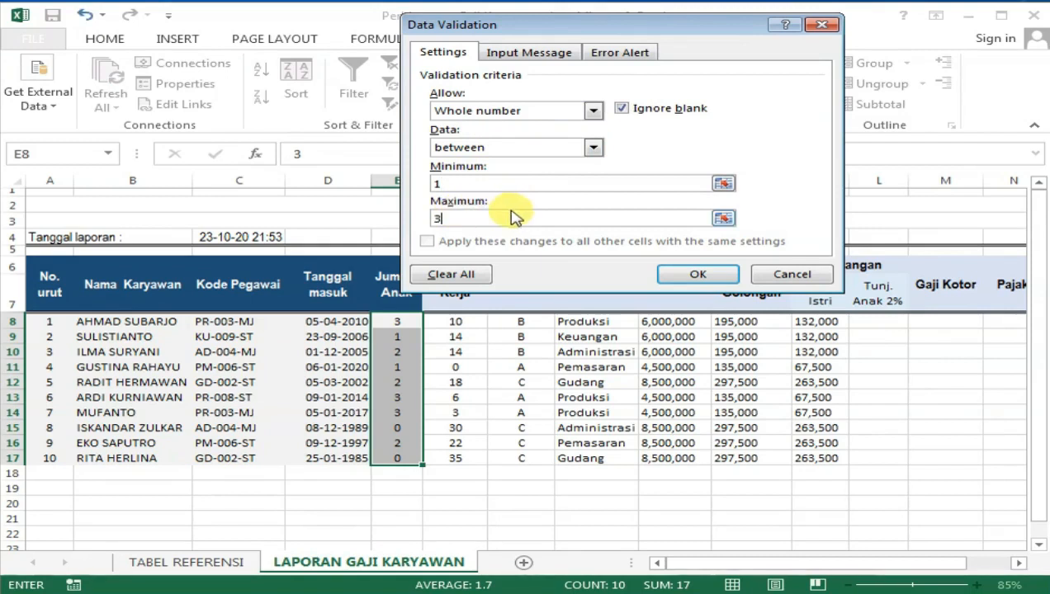
{"action": "left_click", "coordinate": [696, 277]}
Step: Test the Jumlah Anak validation by trying to enter 4 in cell E9, and cancel the entry
{"action": "left_click", "coordinate": [466, 350]}
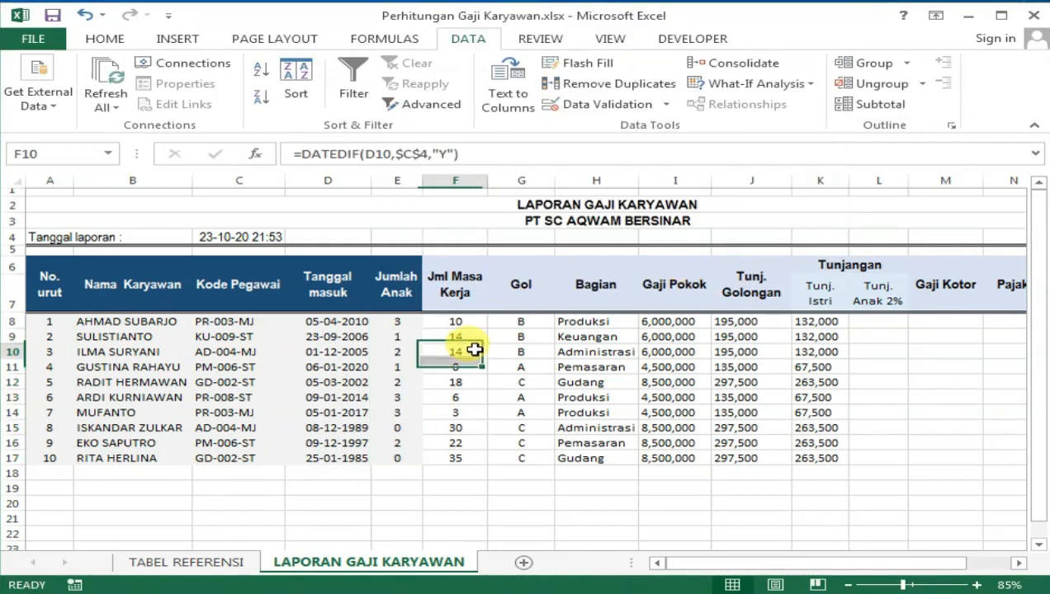
{"action": "left_click", "coordinate": [405, 340]}
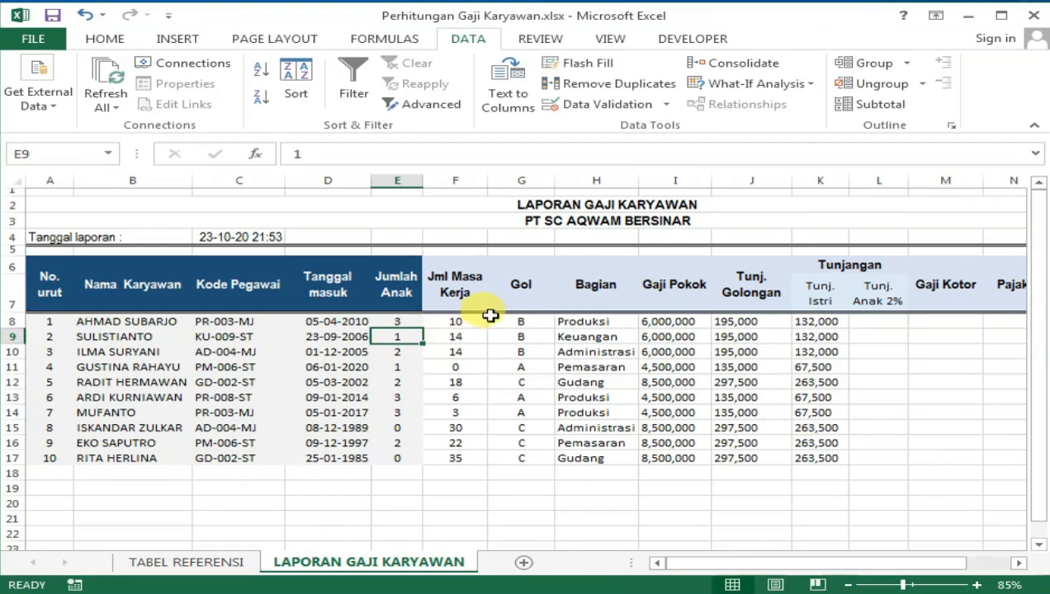
{"action": "type", "text": "4"}
{"action": "key", "text": "Return"}
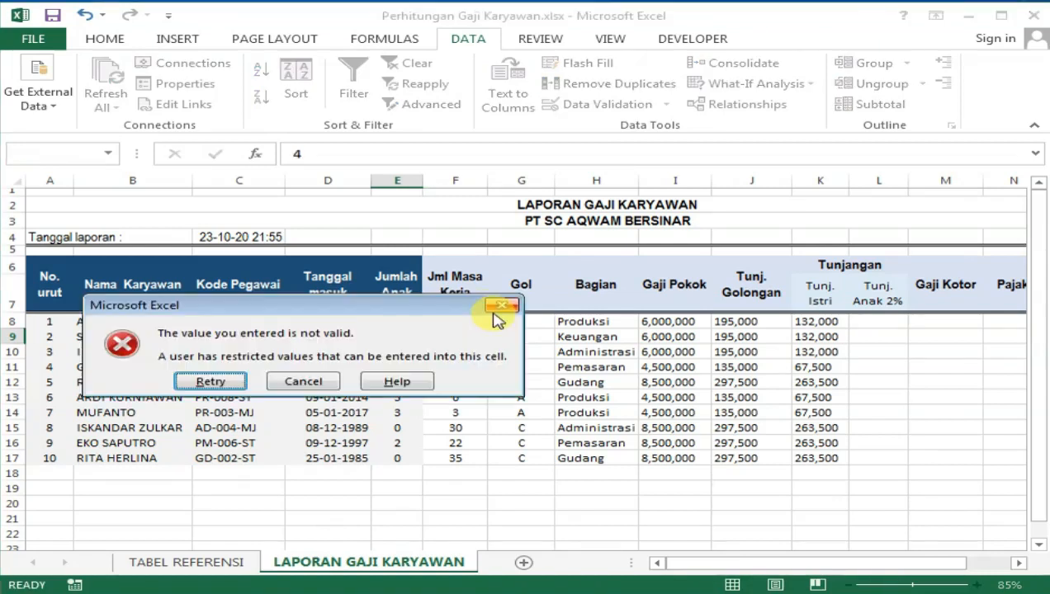
{"action": "left_click", "coordinate": [303, 381]}
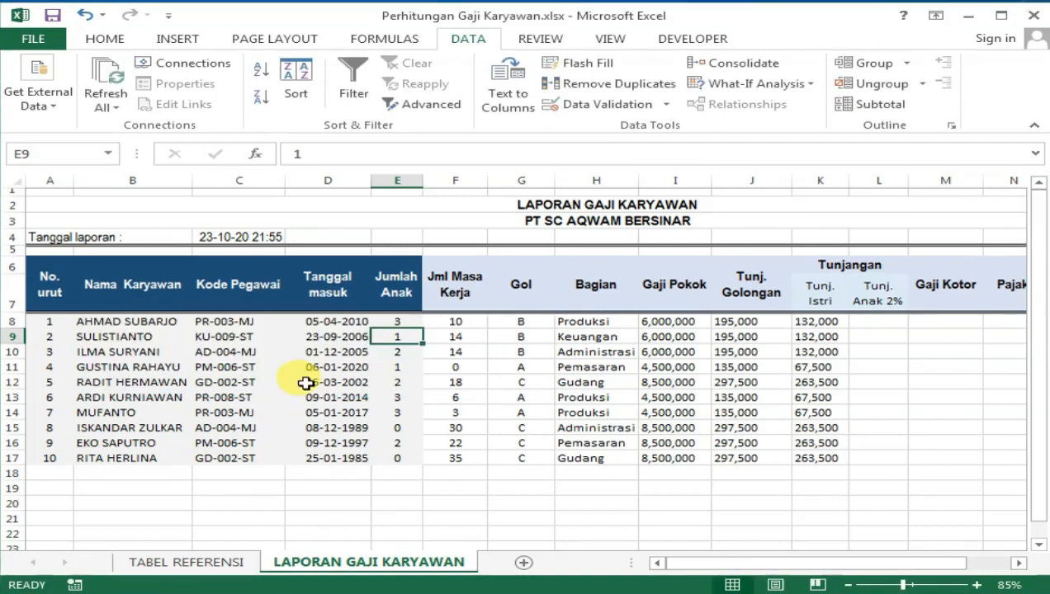
Step: Collapse the ribbon to free up space for the worksheet
{"action": "left_click", "coordinate": [404, 323]}
{"action": "left_click_drag", "start_coordinate": [404, 323], "coordinate": [401, 458]}
{"action": "left_click", "coordinate": [570, 326]}
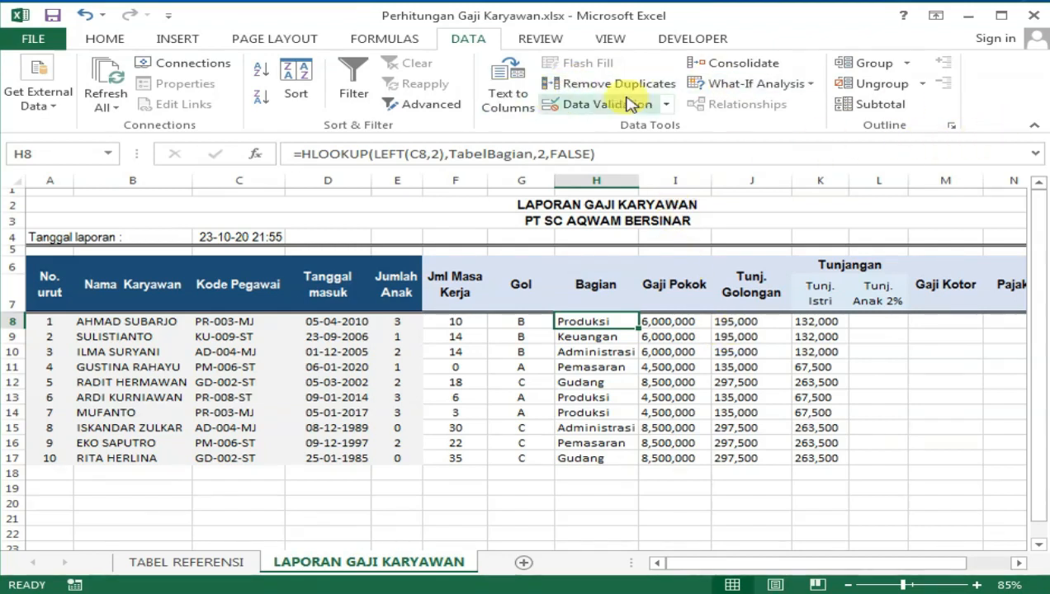
{"action": "left_click", "coordinate": [1035, 126]}
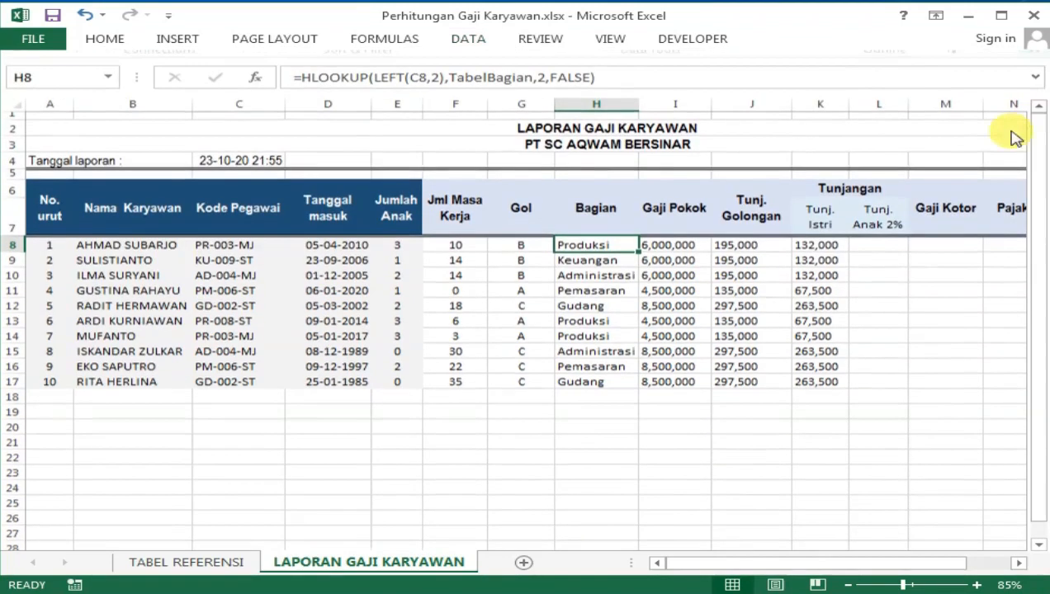
Step: Enter the Tunj. Anak 2% formula =2%*I8*E8 in cell L8, multiplying Gaji Pokok by Jumlah Anak
{"action": "left_click", "coordinate": [875, 244]}
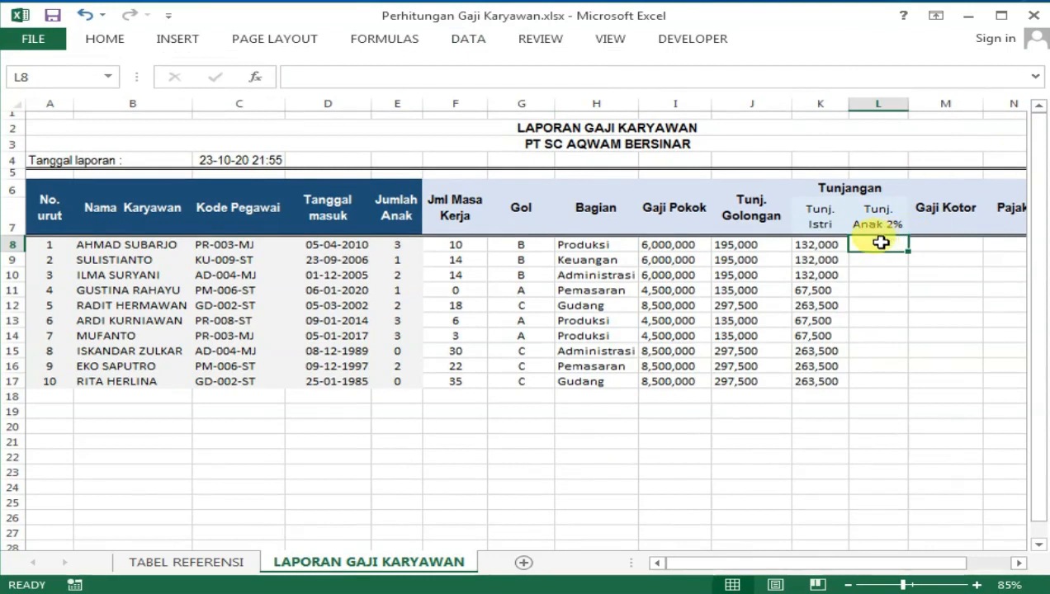
{"action": "type", "text": "=2%"}
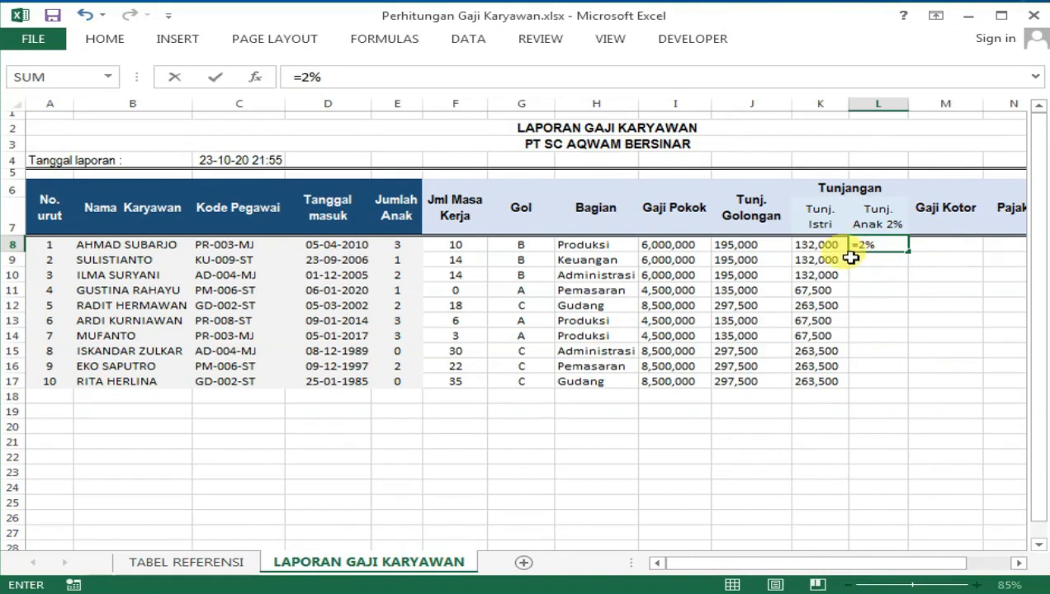
{"action": "left_click", "coordinate": [682, 245]}
{"action": "double_click", "coordinate": [876, 245]}
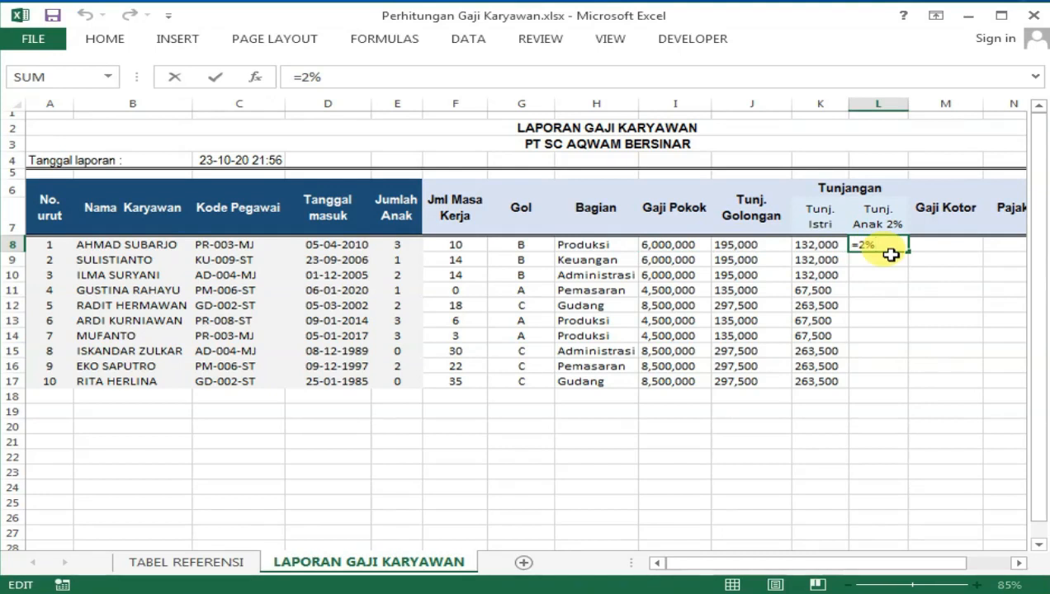
{"action": "type", "text": "*"}
{"action": "left_click", "coordinate": [669, 244]}
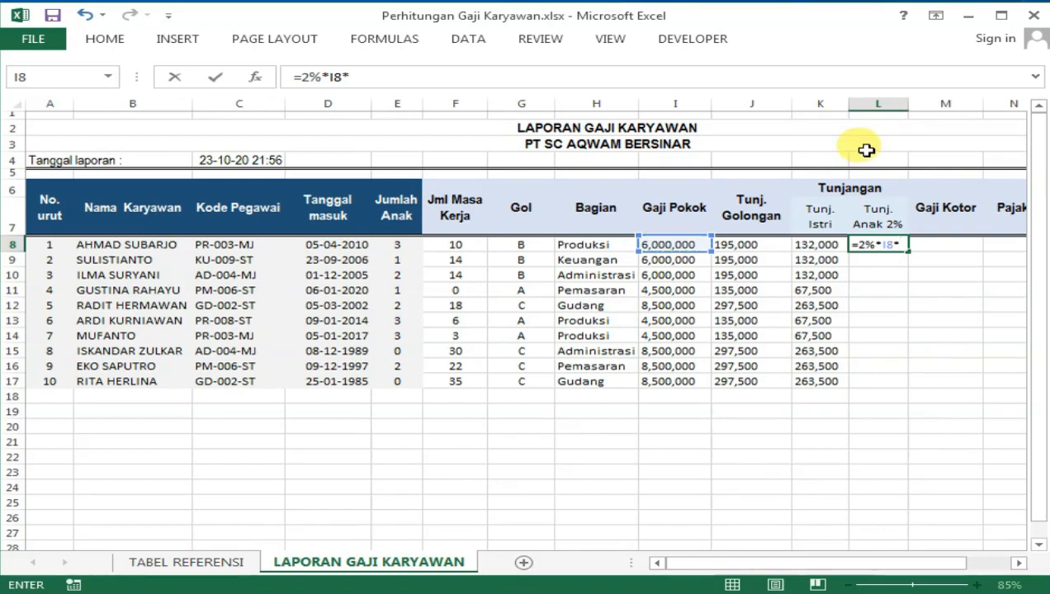
{"action": "left_click", "coordinate": [401, 245]}
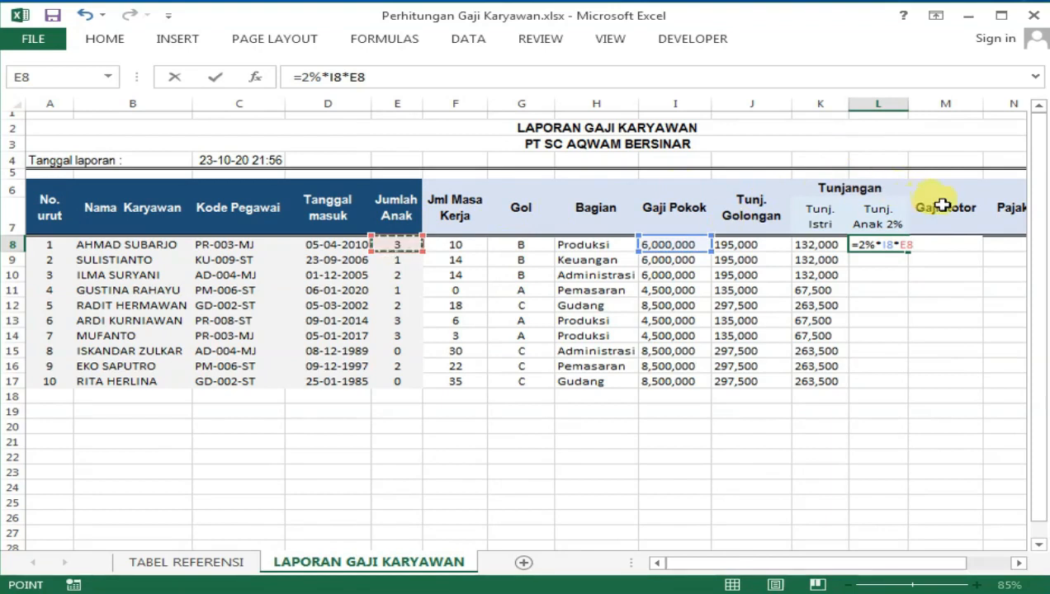
{"action": "key", "text": "Return"}
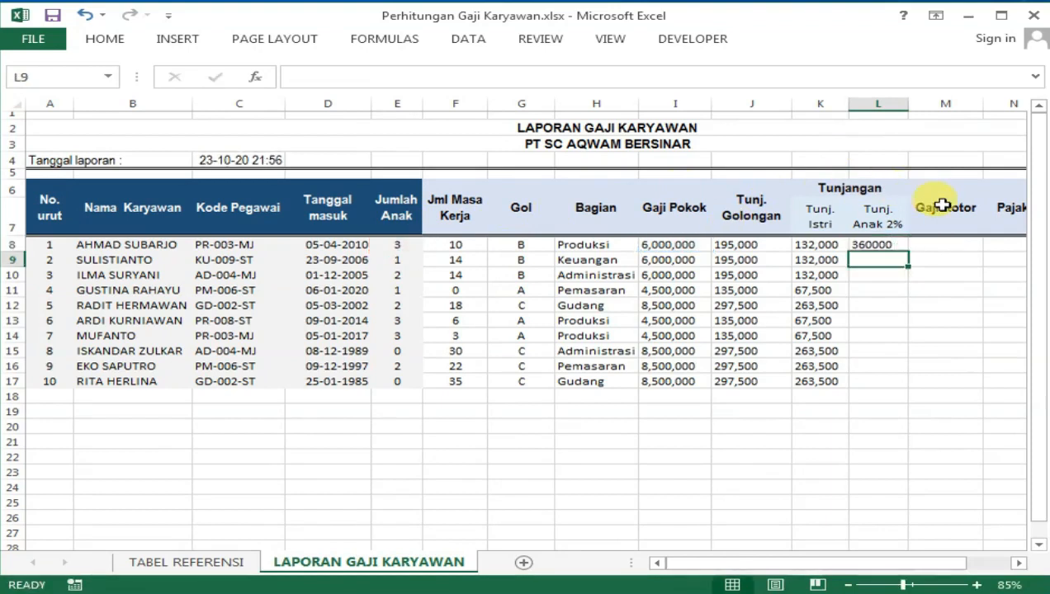
Step: Fill the Tunj. Anak 2% formula from L8 down through L17 and check the copied formula in L15
{"action": "left_click", "coordinate": [865, 244]}
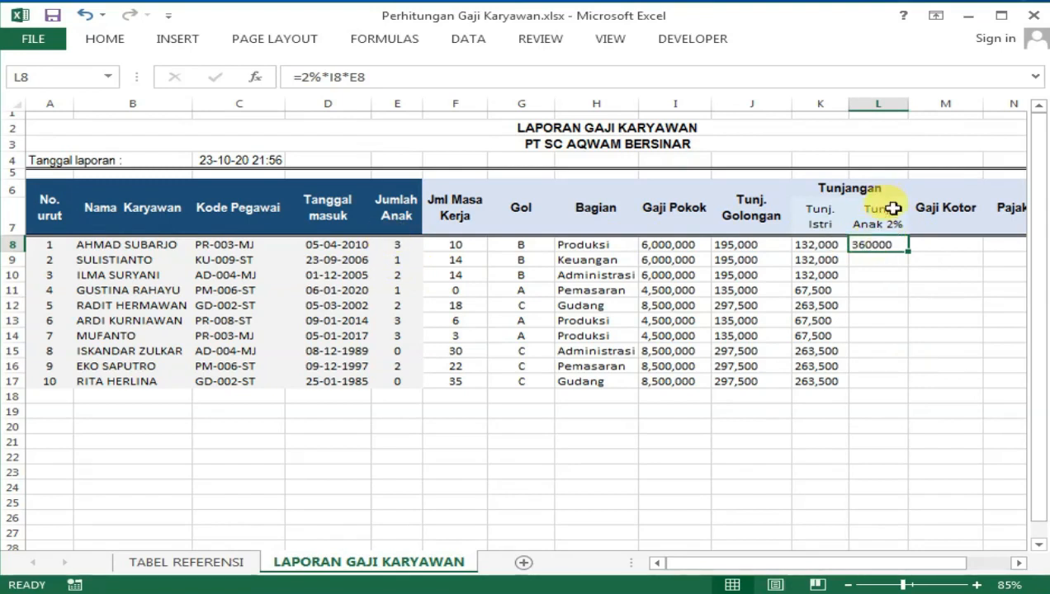
{"action": "left_click_drag", "start_coordinate": [910, 251], "coordinate": [909, 385]}
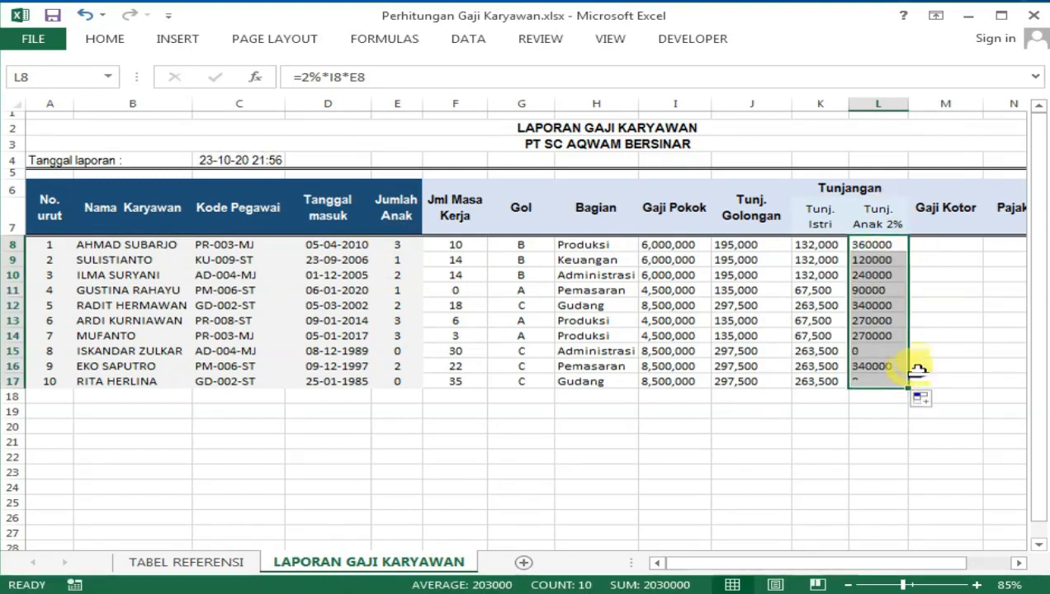
{"action": "left_click", "coordinate": [951, 271]}
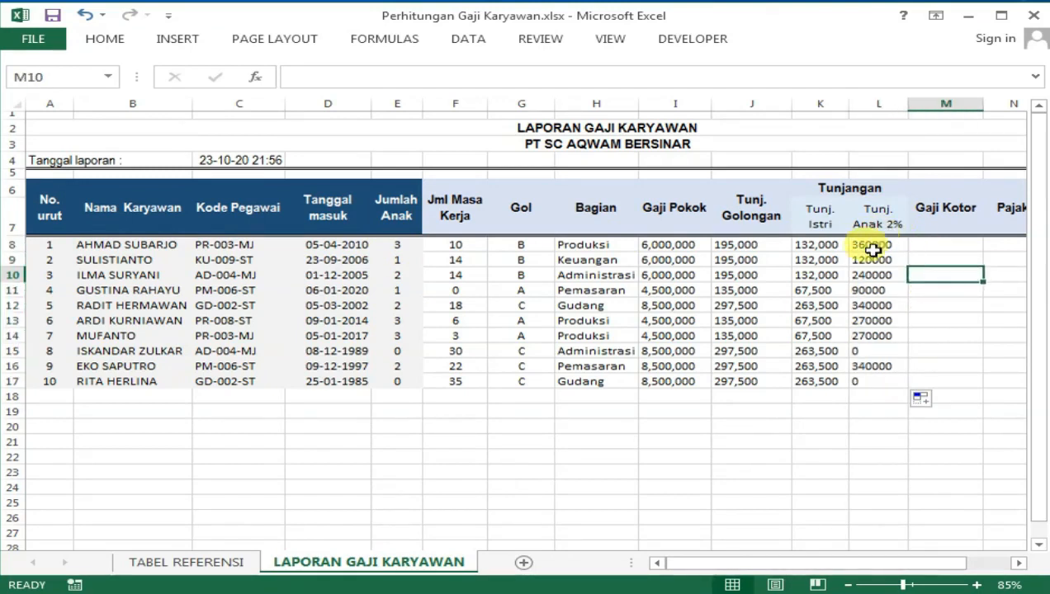
{"action": "left_click", "coordinate": [889, 352]}
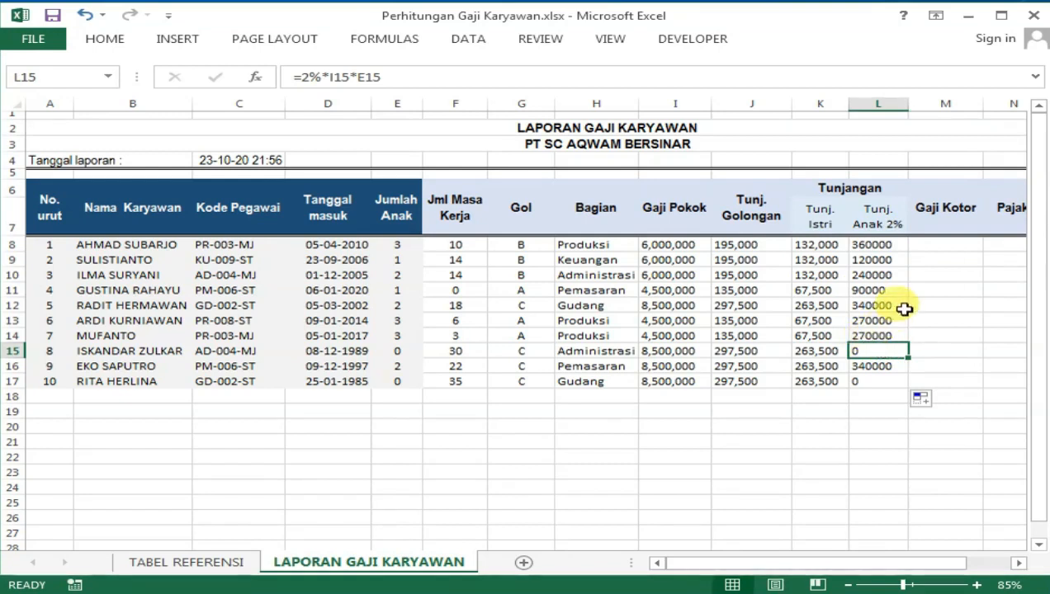
{"action": "left_click", "coordinate": [406, 160]}
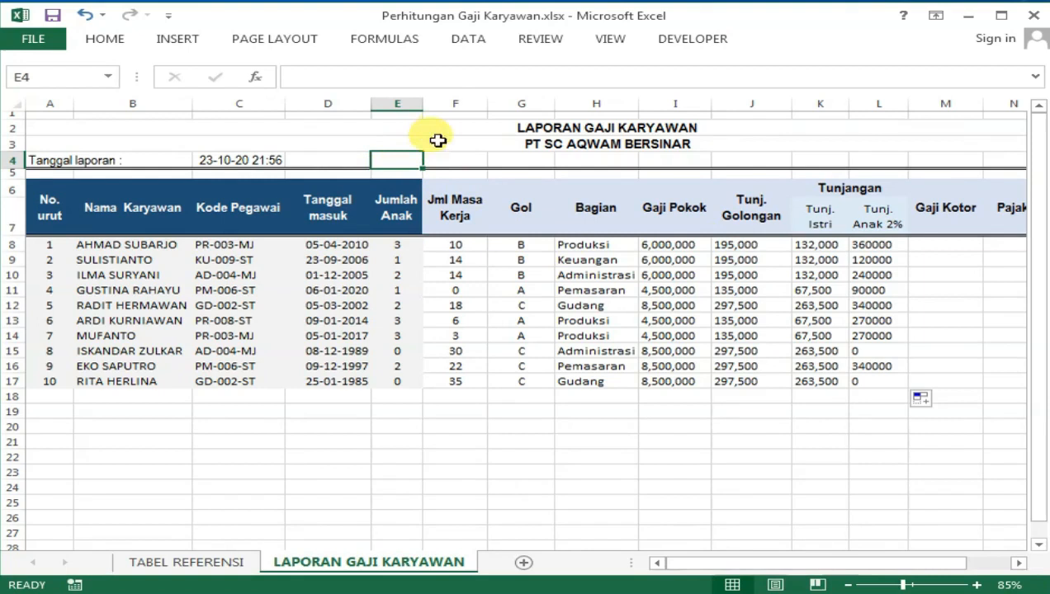
{"action": "left_click", "coordinate": [457, 103]}
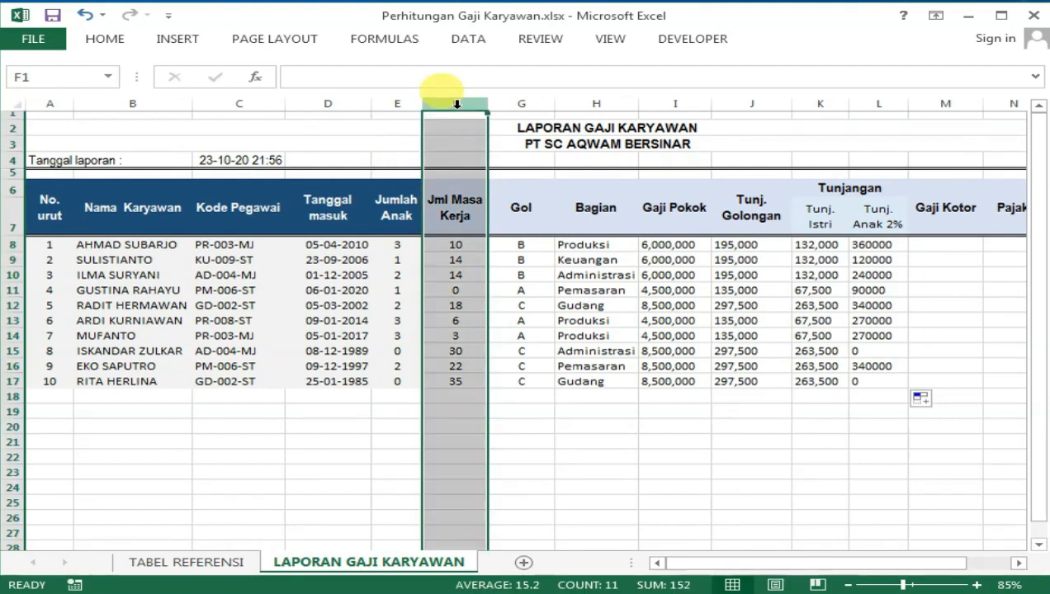
{"action": "right_click", "coordinate": [457, 104]}
{"action": "key", "text": "Escape"}
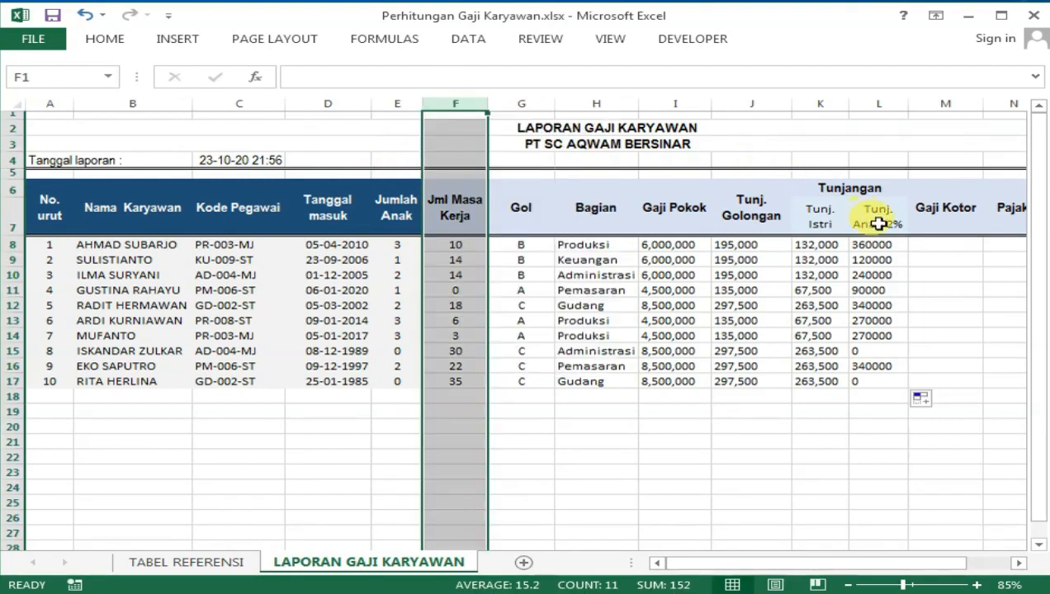
Step: Review the Tunj. Istri and Tunj. Anak 2% columns and the remaining report columns from Gaji Kotor through Jabatan
{"action": "left_click_drag", "start_coordinate": [822, 244], "coordinate": [823, 382]}
{"action": "left_click", "coordinate": [816, 273]}
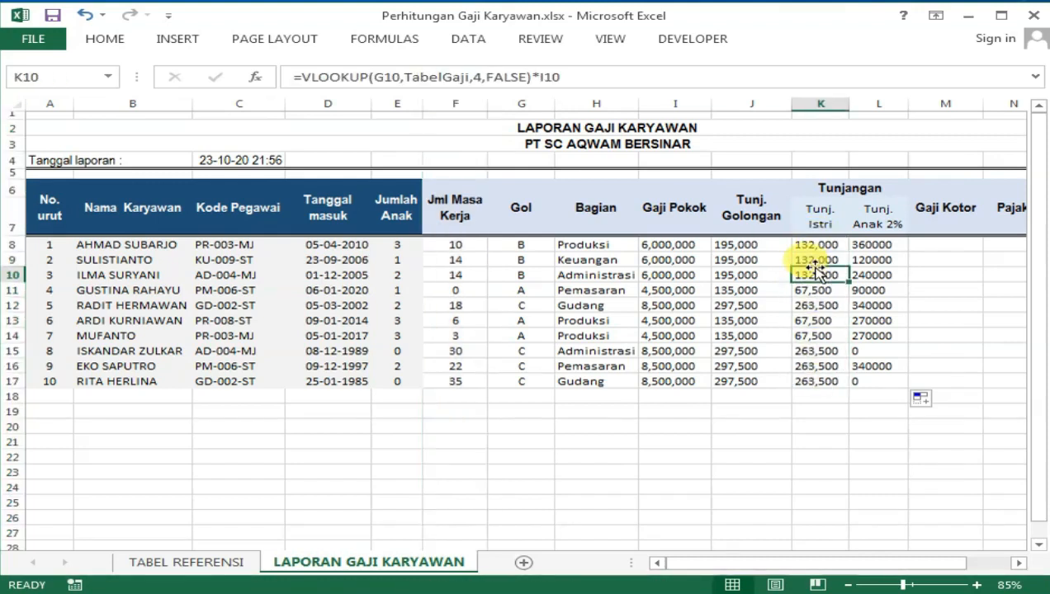
{"action": "left_click", "coordinate": [880, 245]}
{"action": "left_click", "coordinate": [942, 249]}
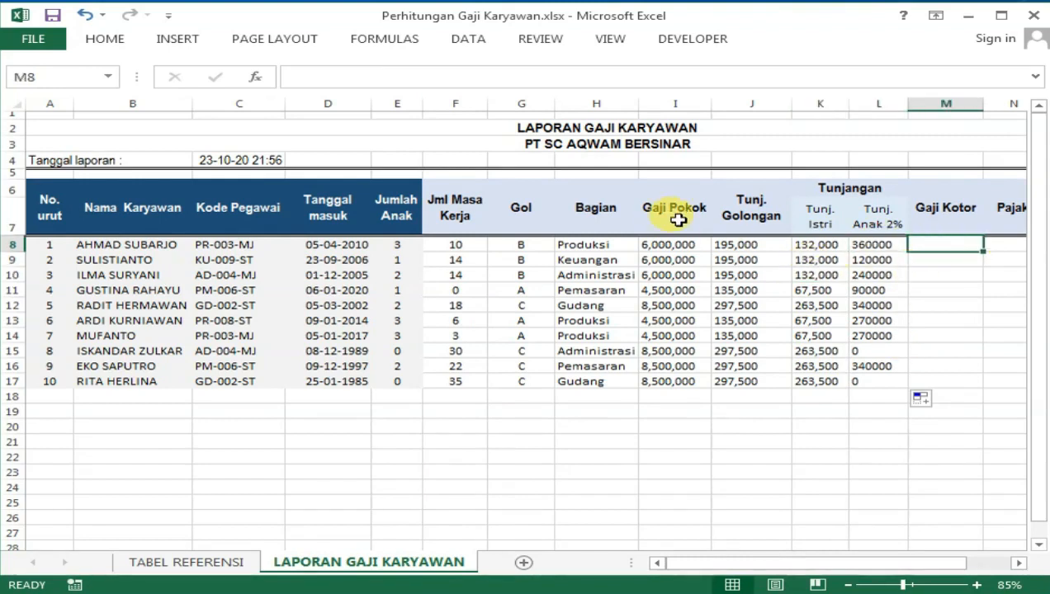
{"action": "key", "text": "Right"}
{"action": "key", "text": "Right"}
{"action": "key", "text": "Right"}
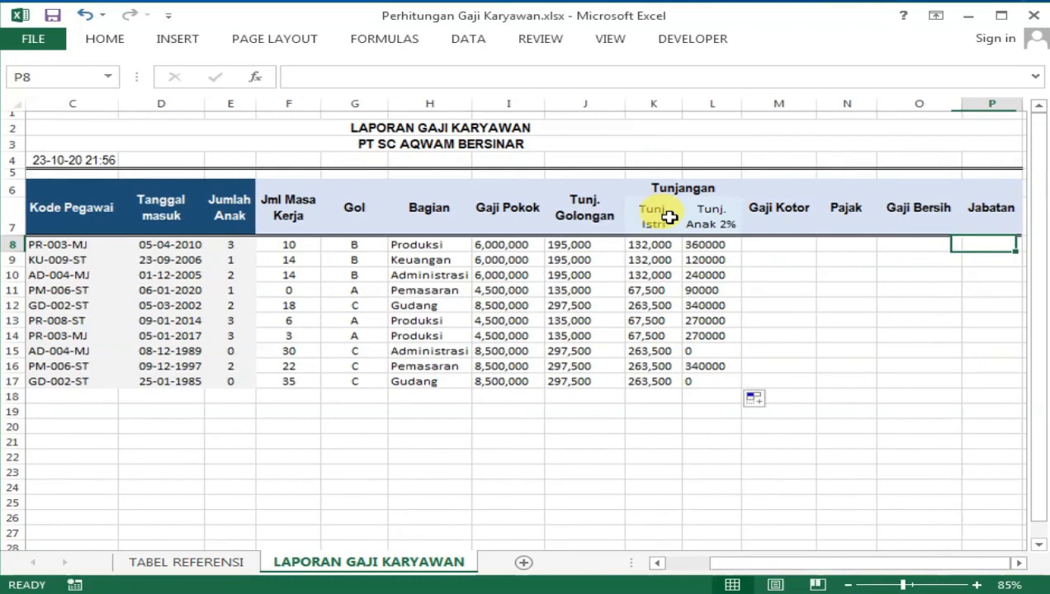
Step: Examine the row 8 Gaji Pokok, Tunj. Golongan, Tunj. Istri and Tunj. Anak 2% cells as the components of Gaji Kotor
{"action": "left_click", "coordinate": [788, 272]}
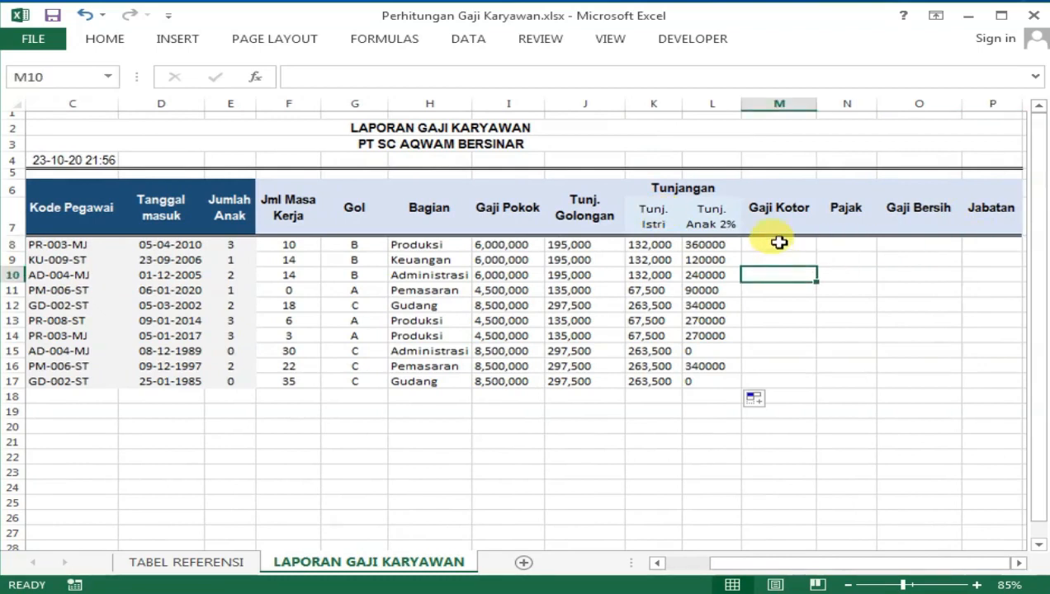
{"action": "left_click", "coordinate": [780, 242]}
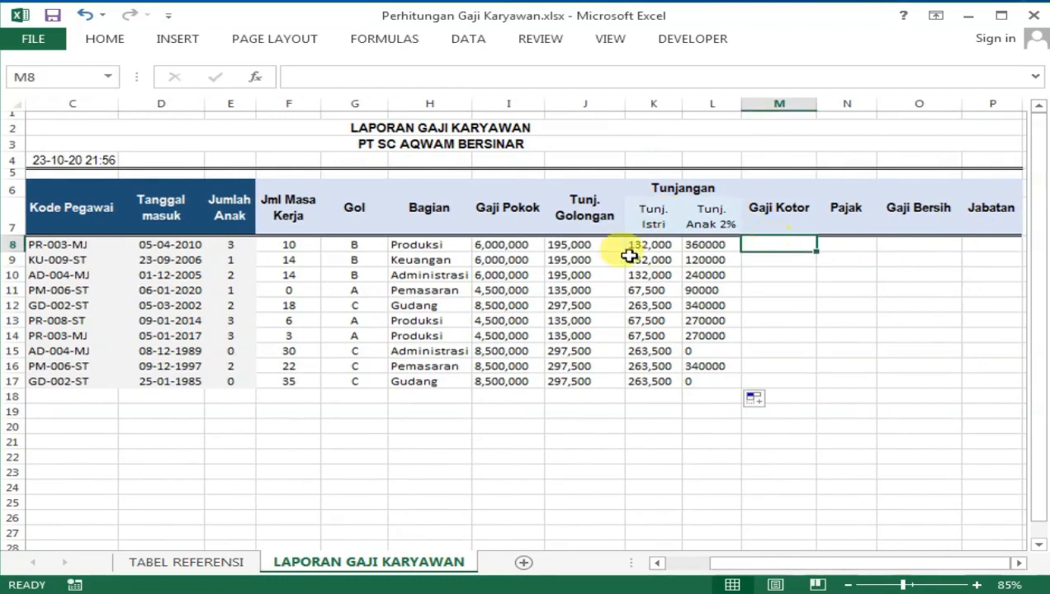
{"action": "left_click", "coordinate": [508, 244]}
{"action": "left_click", "coordinate": [597, 244]}
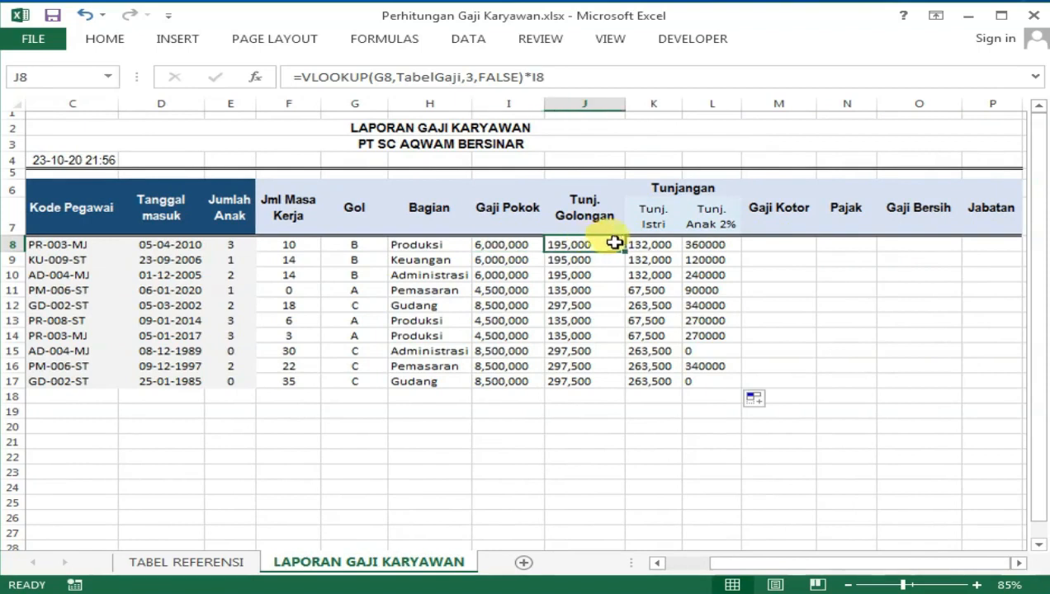
{"action": "left_click", "coordinate": [646, 244]}
{"action": "left_click", "coordinate": [710, 245]}
{"action": "left_click", "coordinate": [771, 242]}
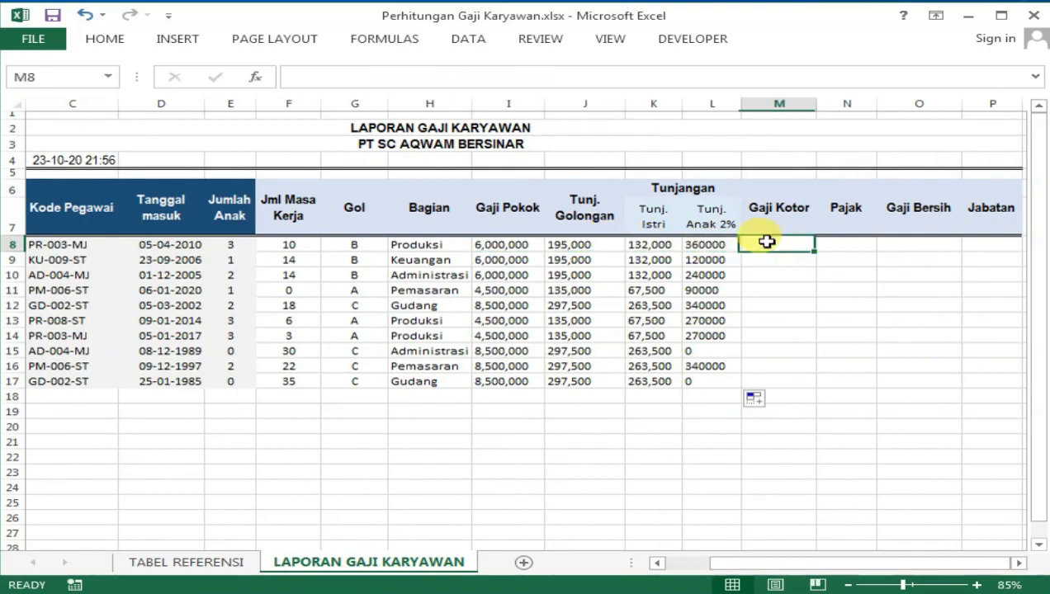
Step: Enter the Gaji Kotor formula =SUM(I8:L8) in cell M8, adding Gaji Pokok and all the allowances
{"action": "type", "text": "=s"}
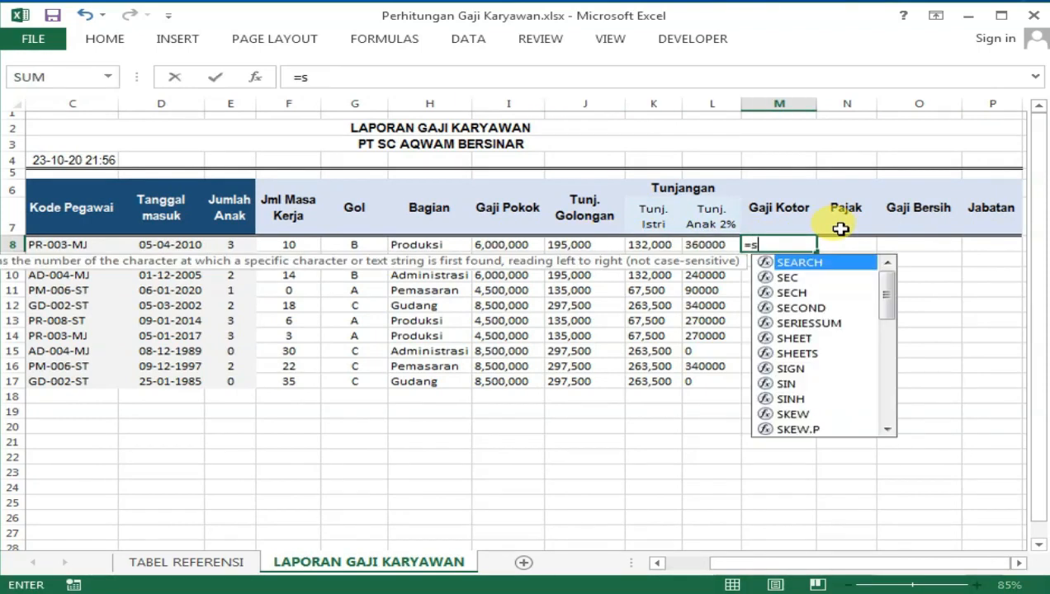
{"action": "type", "text": "um("}
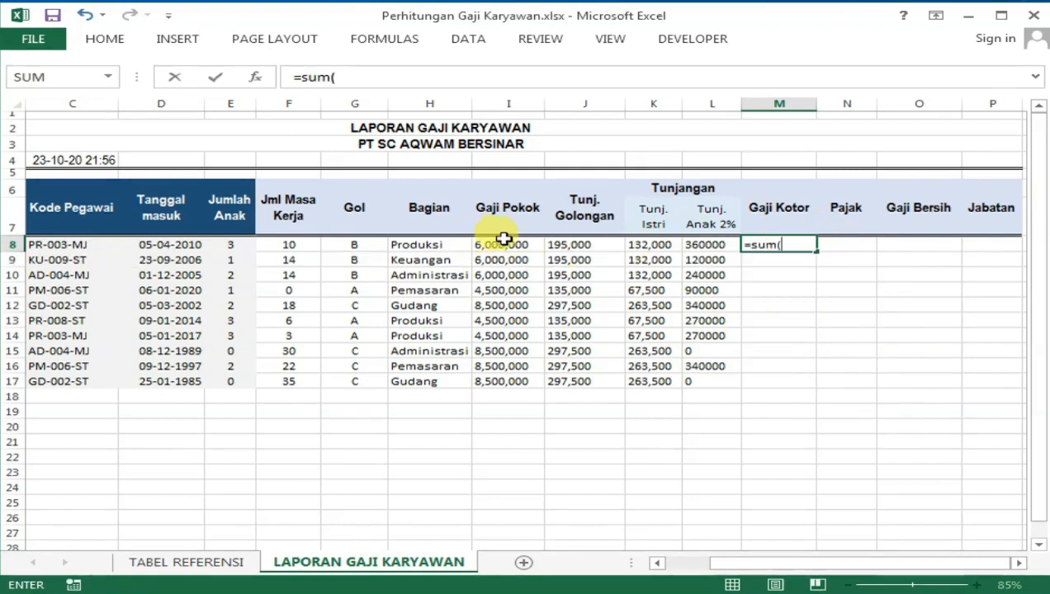
{"action": "left_click_drag", "start_coordinate": [500, 244], "coordinate": [711, 245]}
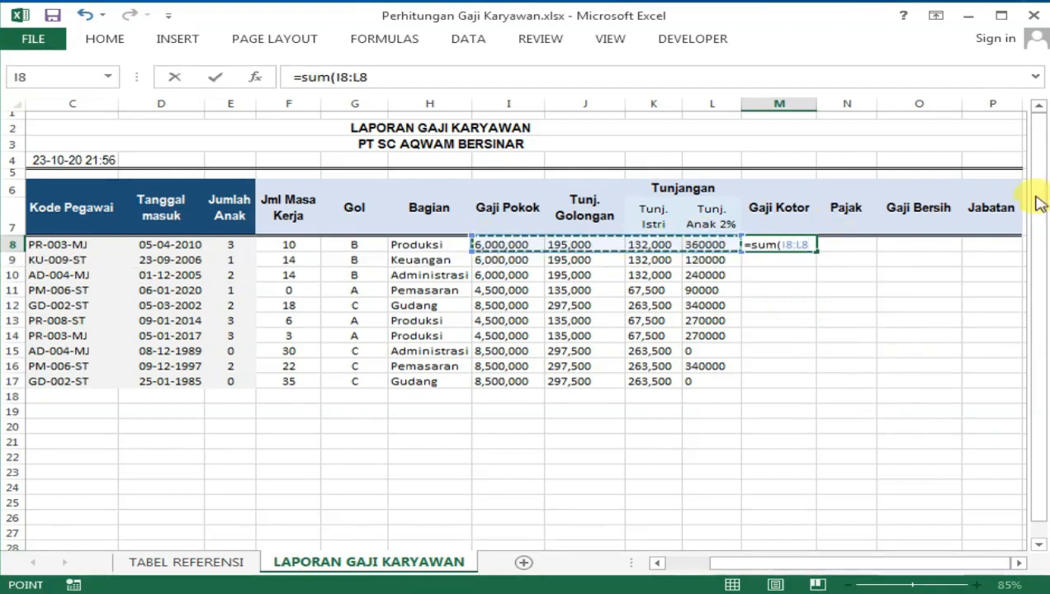
{"action": "type", "text": ")"}
{"action": "key", "text": "Return"}
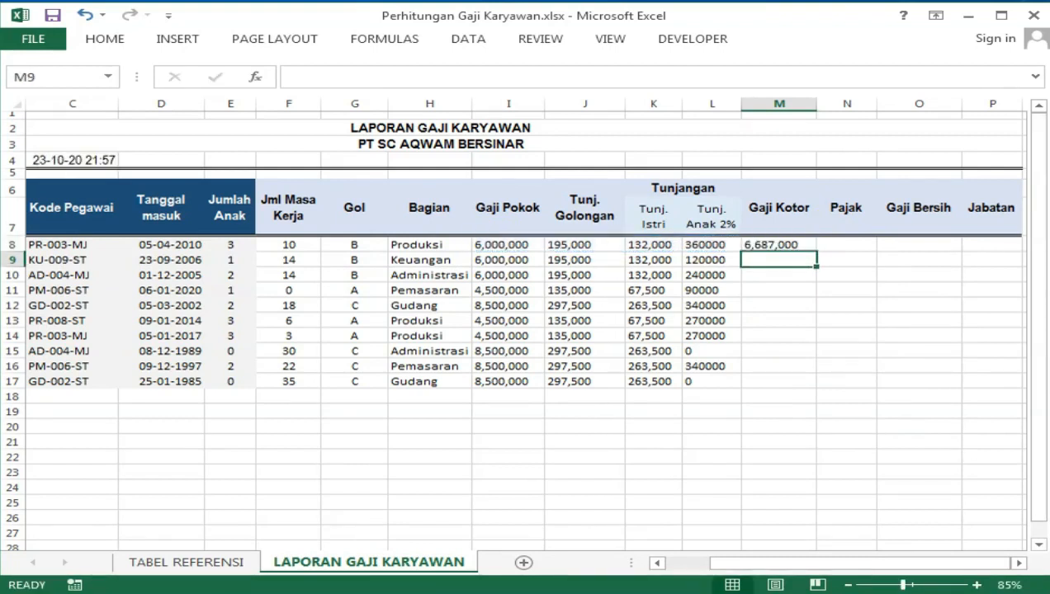
Step: Fill the Gaji Kotor formula from M8 down through M17
{"action": "left_click", "coordinate": [775, 245]}
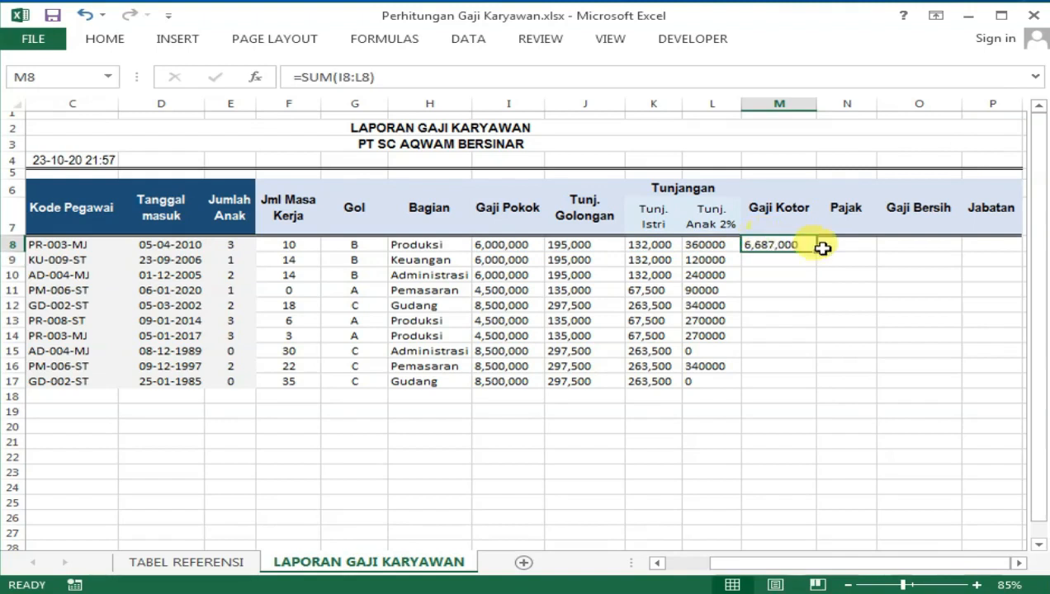
{"action": "left_click_drag", "start_coordinate": [816, 251], "coordinate": [805, 388]}
{"action": "left_click", "coordinate": [850, 303]}
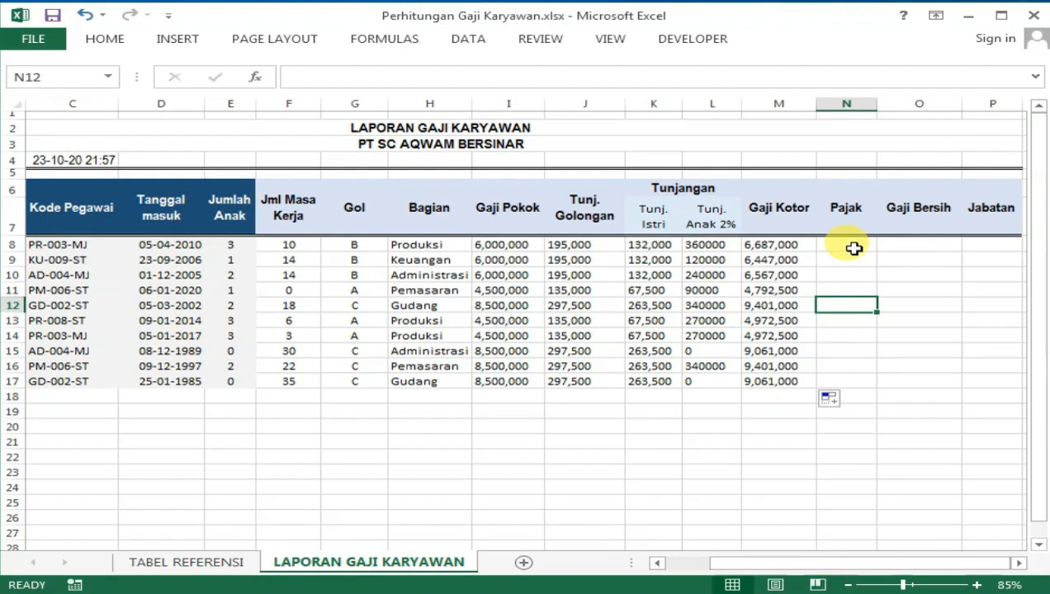
Step: Enter the Pajak formula =2%*I8 in cell N8 and fill it down through N17
{"action": "left_click", "coordinate": [852, 248]}
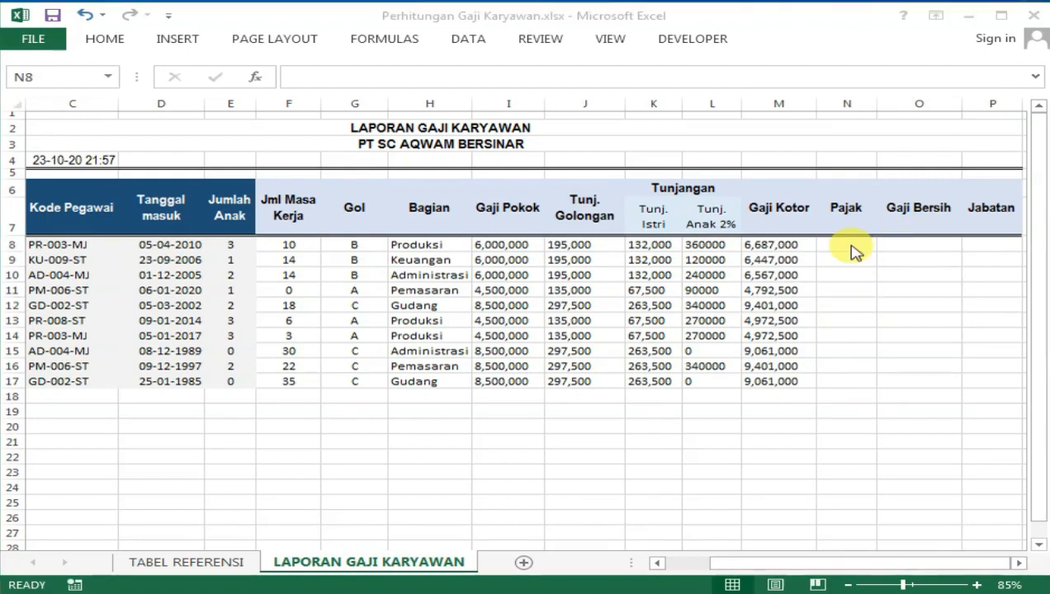
{"action": "left_click", "coordinate": [852, 248]}
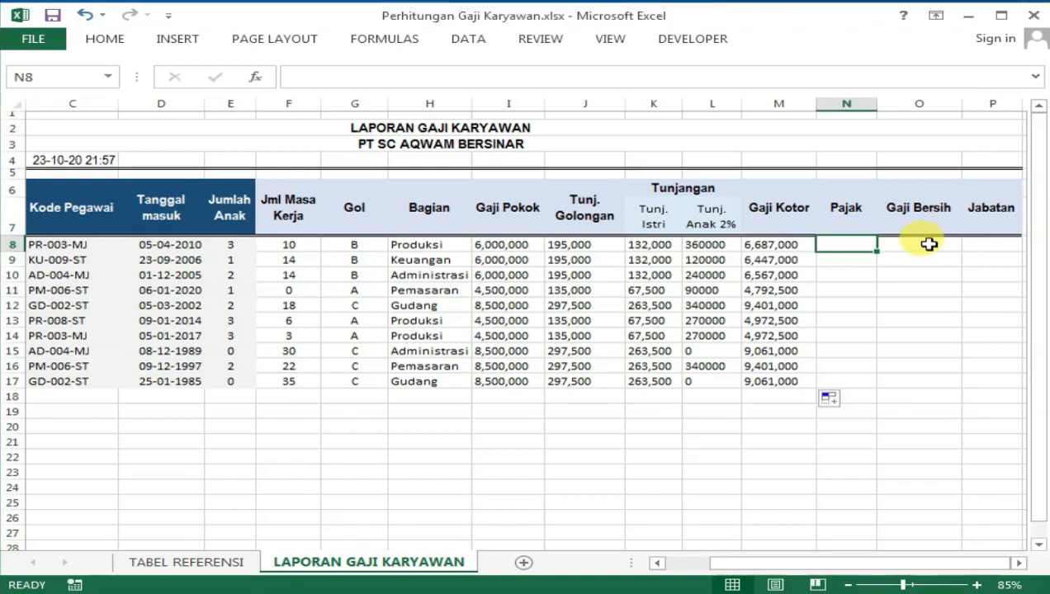
{"action": "type", "text": "=2%*"}
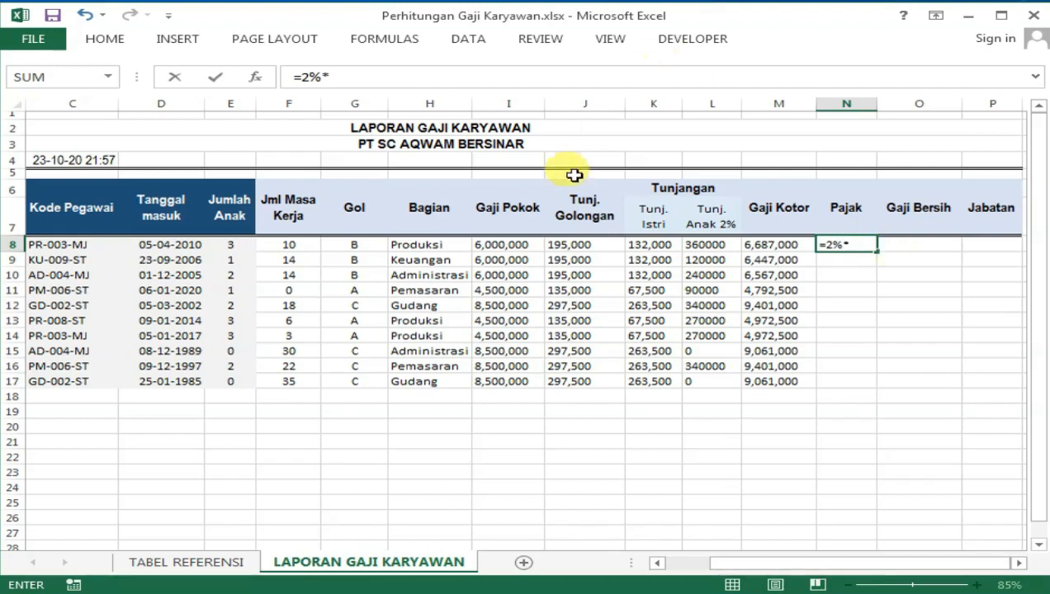
{"action": "left_click", "coordinate": [505, 244]}
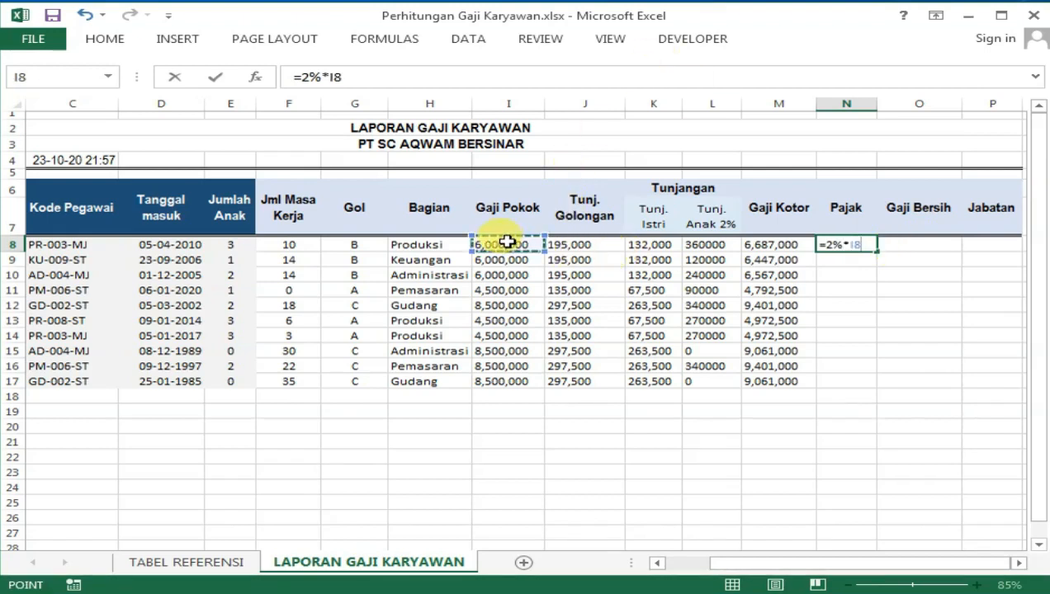
{"action": "key", "text": "Return"}
{"action": "left_click", "coordinate": [859, 245]}
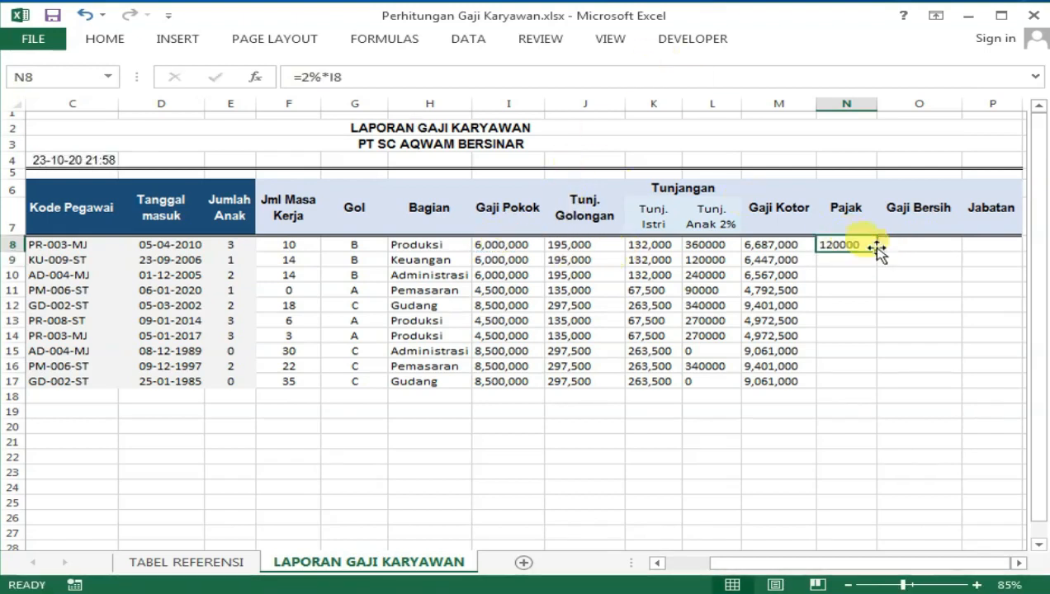
{"action": "left_click_drag", "start_coordinate": [878, 251], "coordinate": [876, 384]}
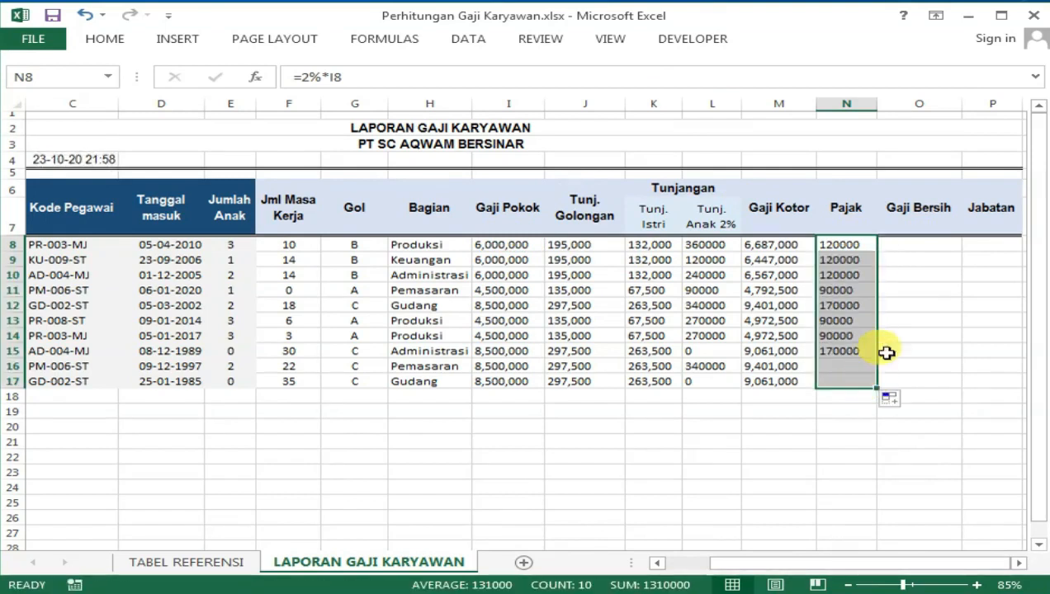
Step: Format the Pajak cells N8:N17 as Accounting with no currency symbol and no decimal places
{"action": "right_click", "coordinate": [858, 245]}
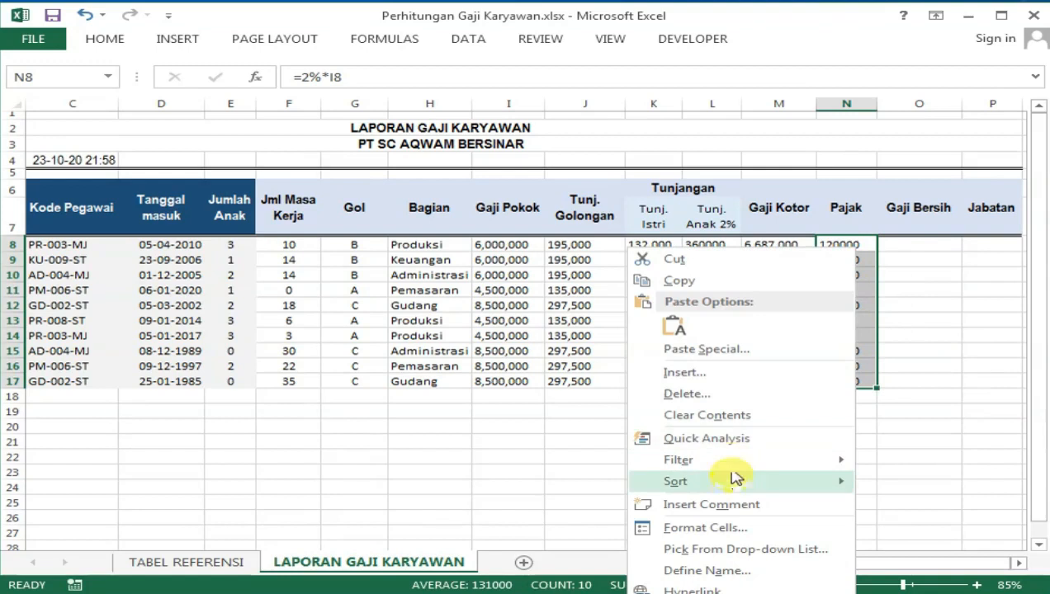
{"action": "left_click", "coordinate": [712, 528]}
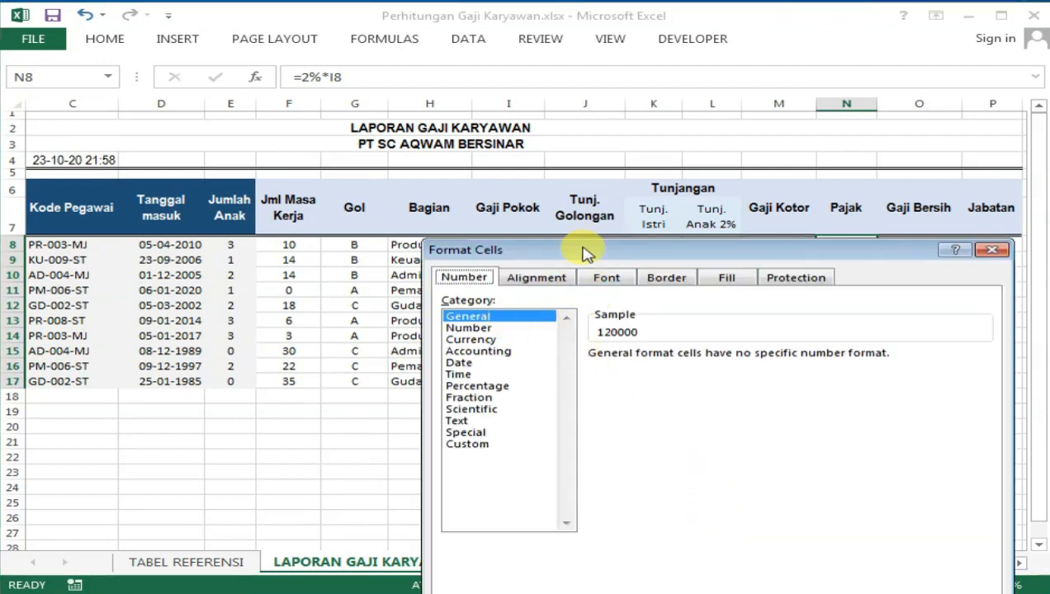
{"action": "left_click_drag", "start_coordinate": [587, 251], "coordinate": [529, 97]}
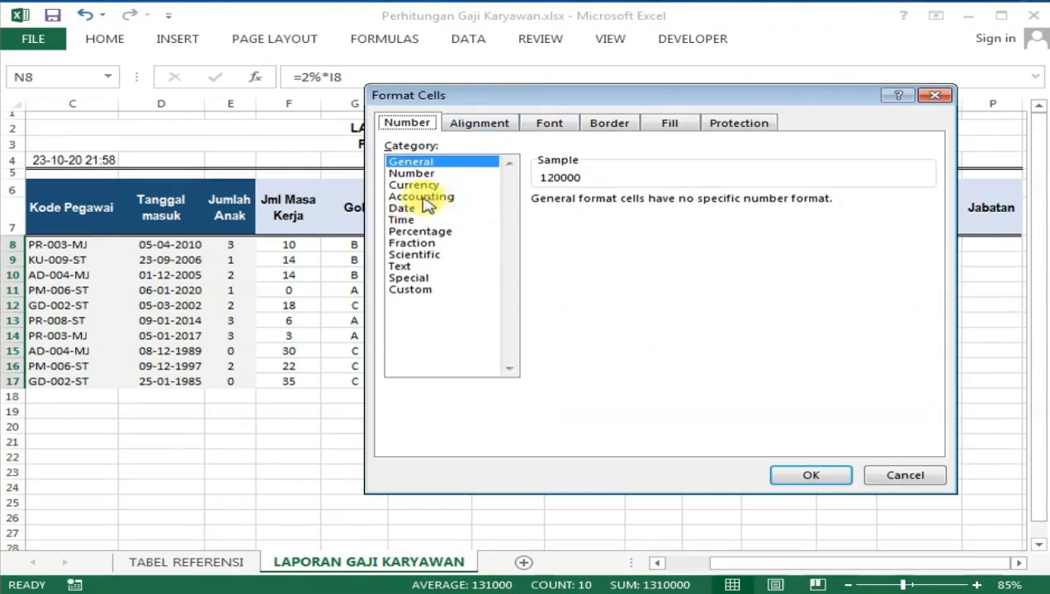
{"action": "left_click", "coordinate": [422, 198]}
{"action": "left_click", "coordinate": [614, 222]}
{"action": "left_click", "coordinate": [605, 237]}
{"action": "double_click", "coordinate": [651, 206]}
{"action": "left_click_drag", "start_coordinate": [817, 97], "coordinate": [572, 58]}
{"action": "left_click", "coordinate": [562, 424]}
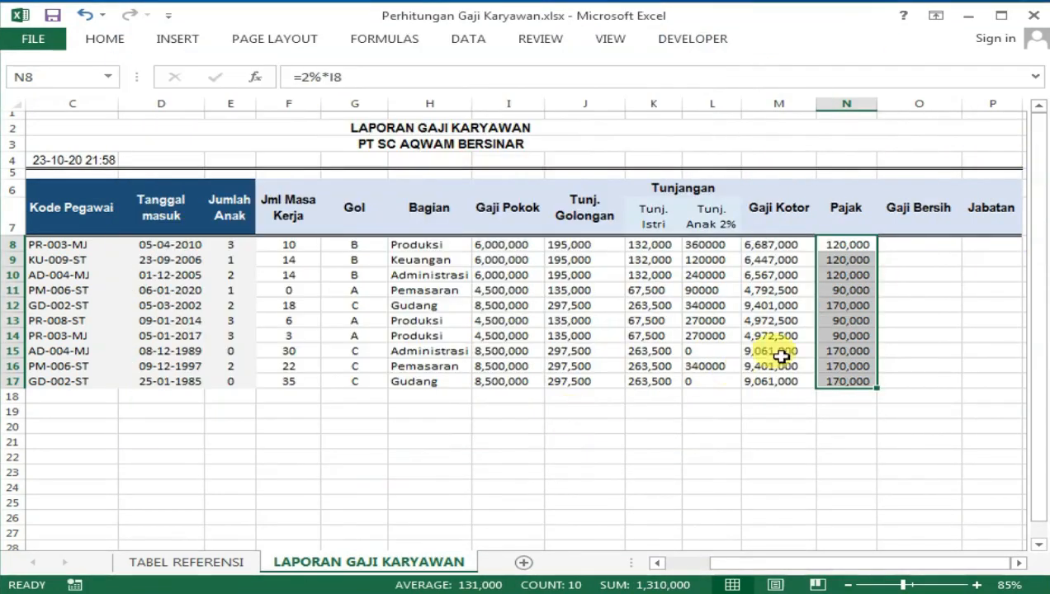
Step: Enter the Gaji Bersih formula =M8-N8 in cell O8, subtracting Pajak from Gaji Kotor
{"action": "left_click", "coordinate": [914, 288]}
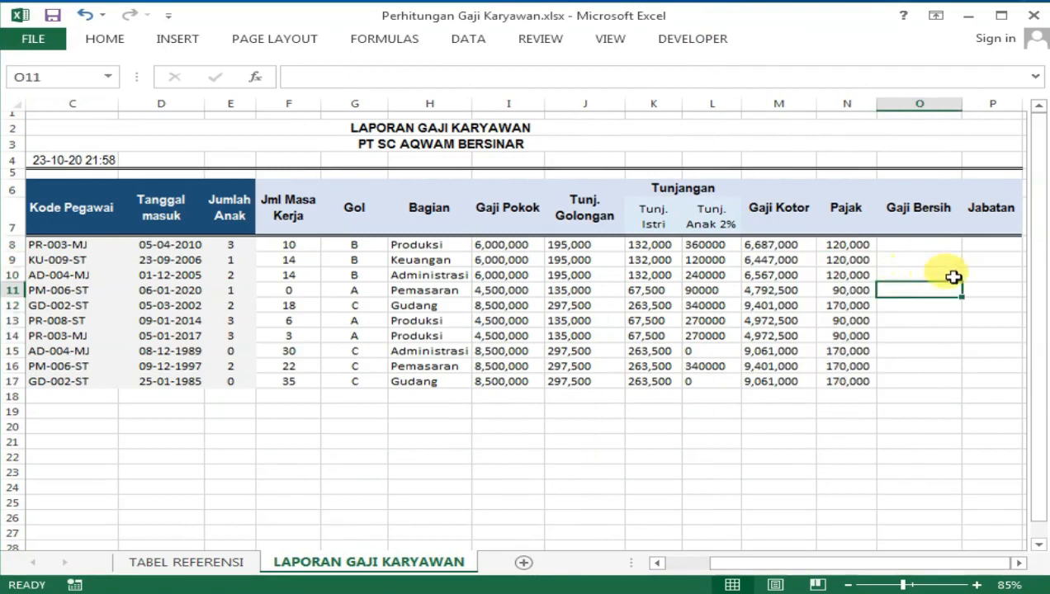
{"action": "left_click", "coordinate": [926, 241]}
{"action": "left_click", "coordinate": [780, 245]}
{"action": "left_click", "coordinate": [858, 244]}
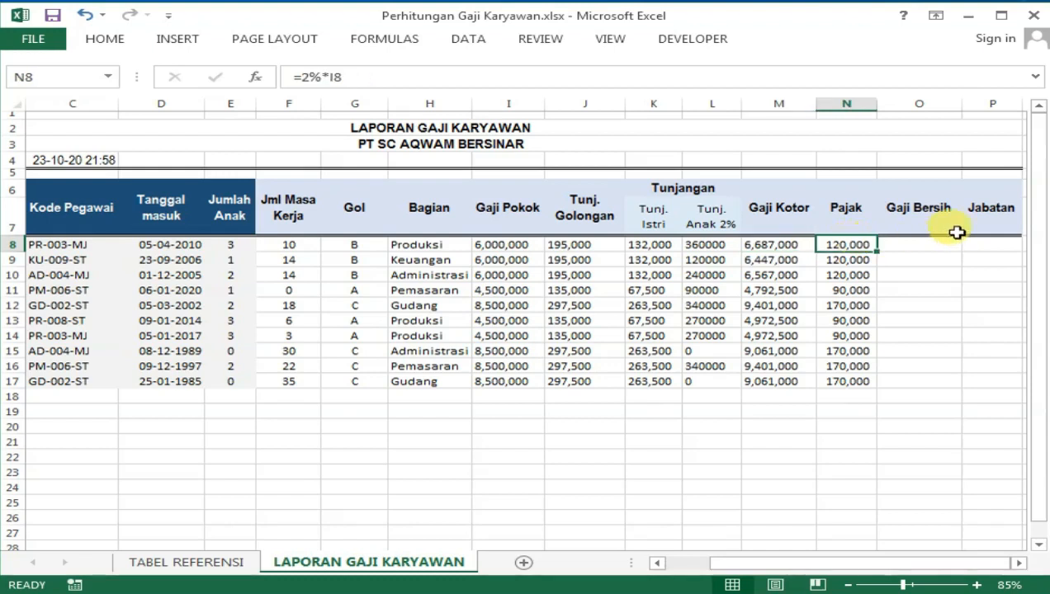
{"action": "left_click", "coordinate": [934, 239]}
{"action": "type", "text": "="}
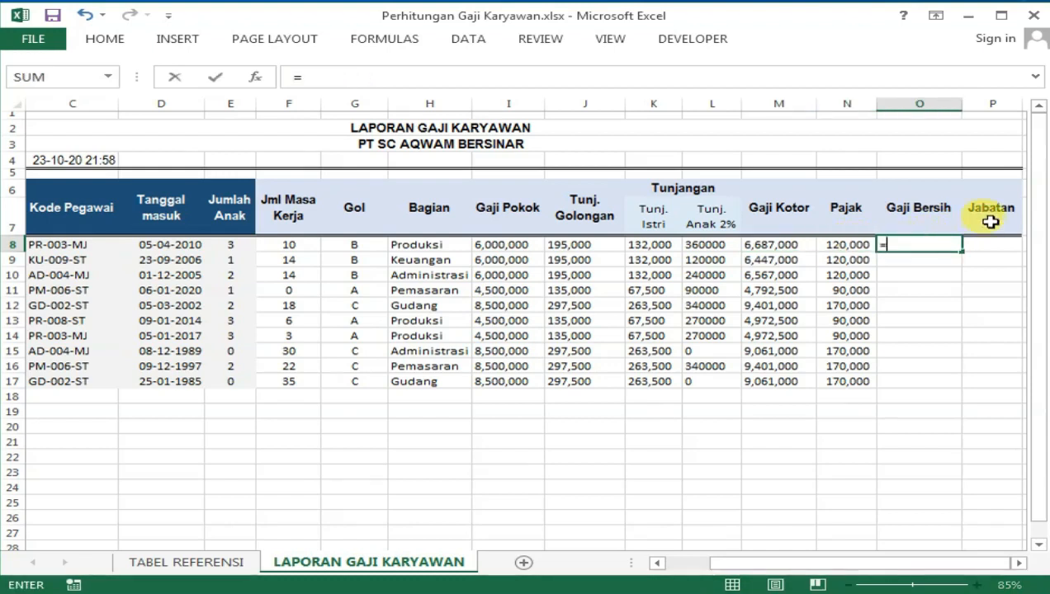
{"action": "left_click", "coordinate": [776, 241]}
{"action": "type", "text": "-"}
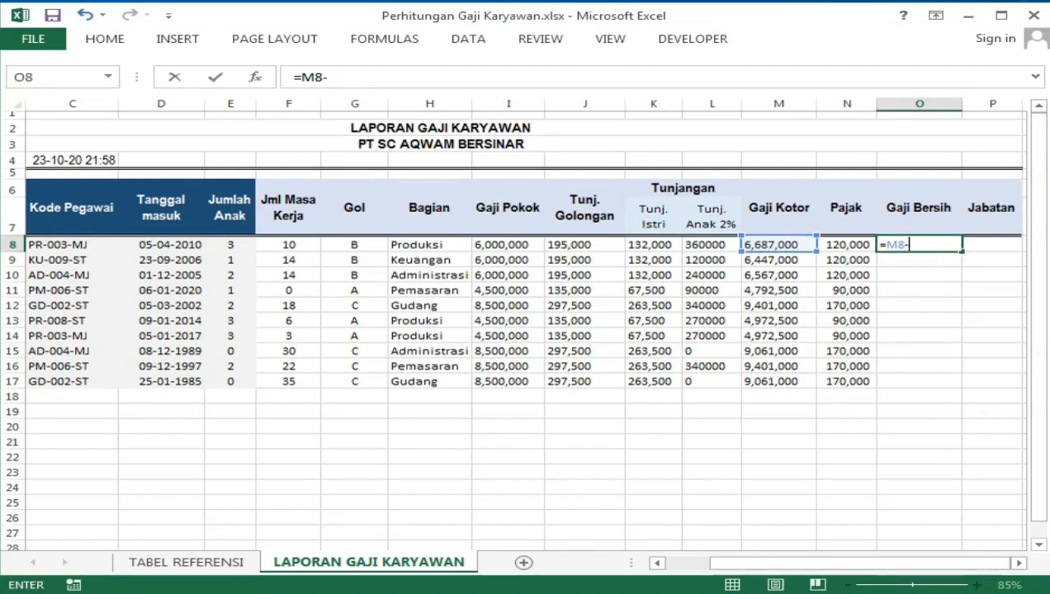
{"action": "left_click", "coordinate": [850, 245]}
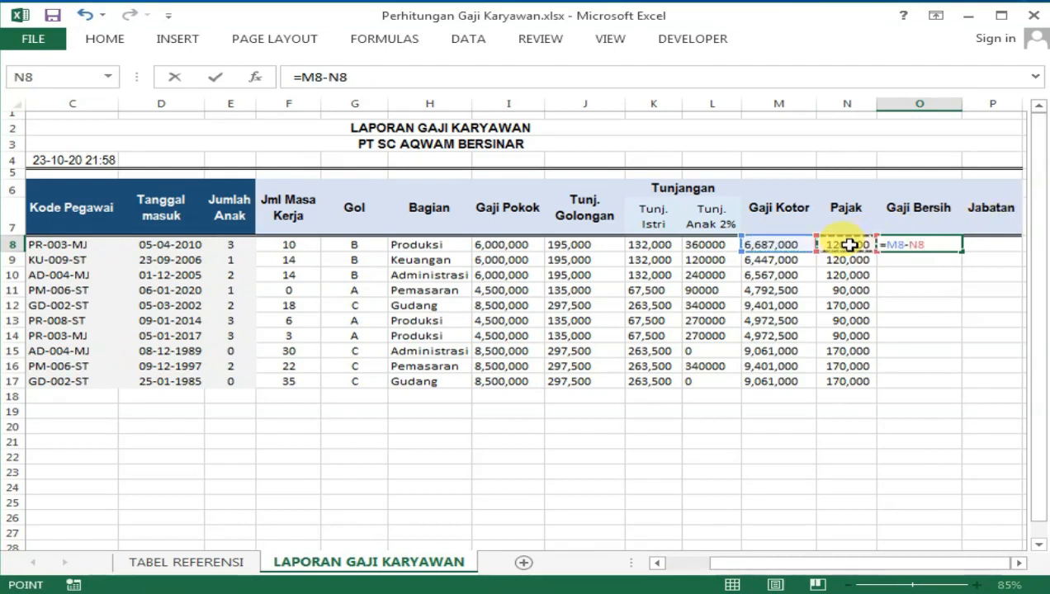
{"action": "key", "text": "Return"}
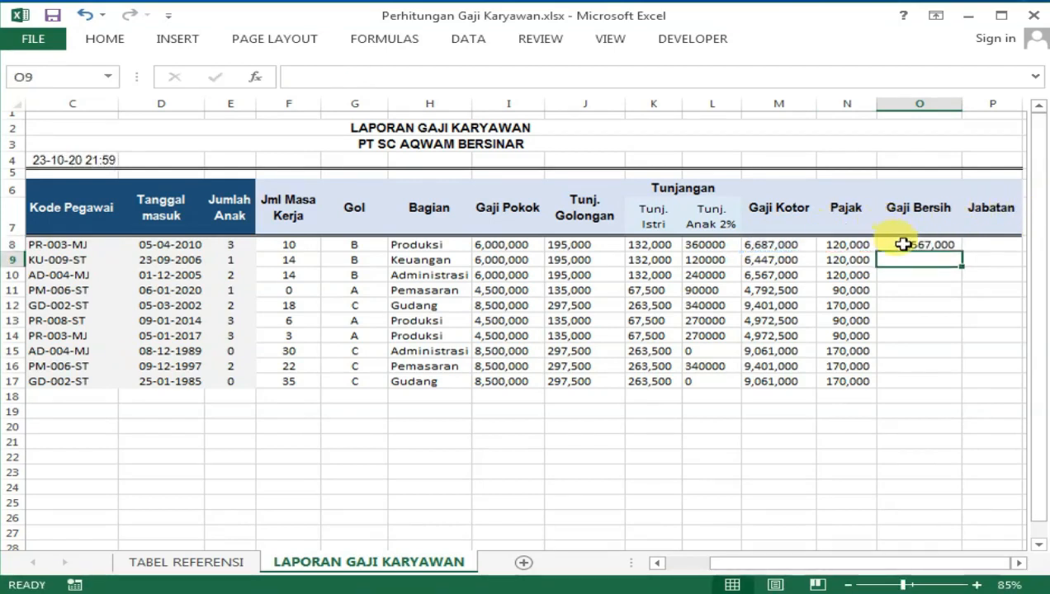
Step: Fill the Gaji Bersih formula from O8 down through O17
{"action": "left_click", "coordinate": [942, 246]}
{"action": "left_click_drag", "start_coordinate": [963, 250], "coordinate": [951, 388]}
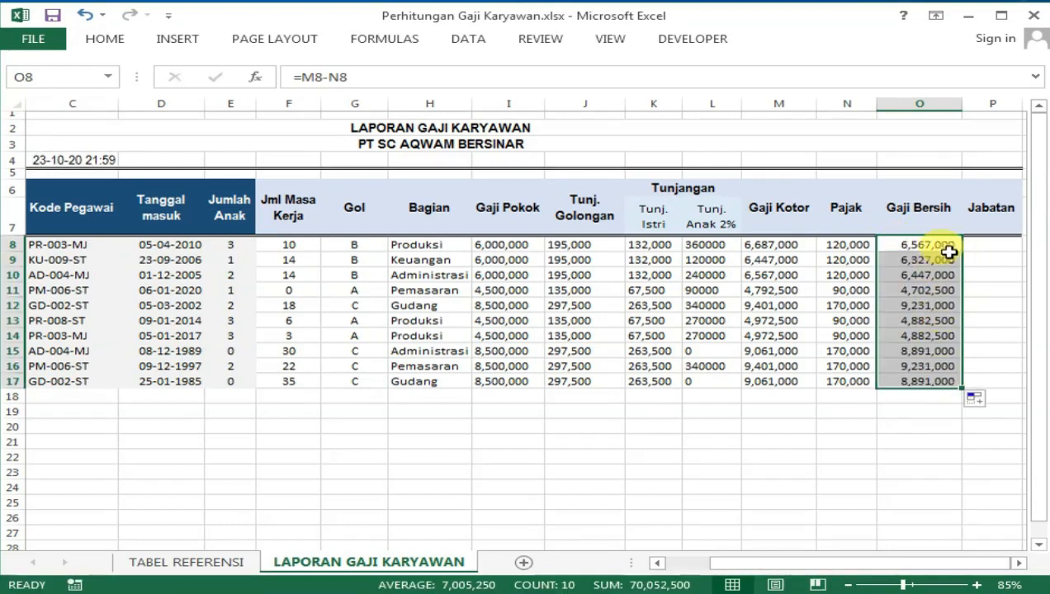
{"action": "left_click", "coordinate": [615, 408]}
Step: Review the report columns from Tunj. Istri through Jabatan, including the Tunj. Istri formula in K10
{"action": "key", "text": "Right"}
{"action": "key", "text": "Right"}
{"action": "key", "text": "Right"}
{"action": "key", "text": "Right"}
{"action": "key", "text": "Right"}
{"action": "key", "text": "Right"}
{"action": "key", "text": "Right"}
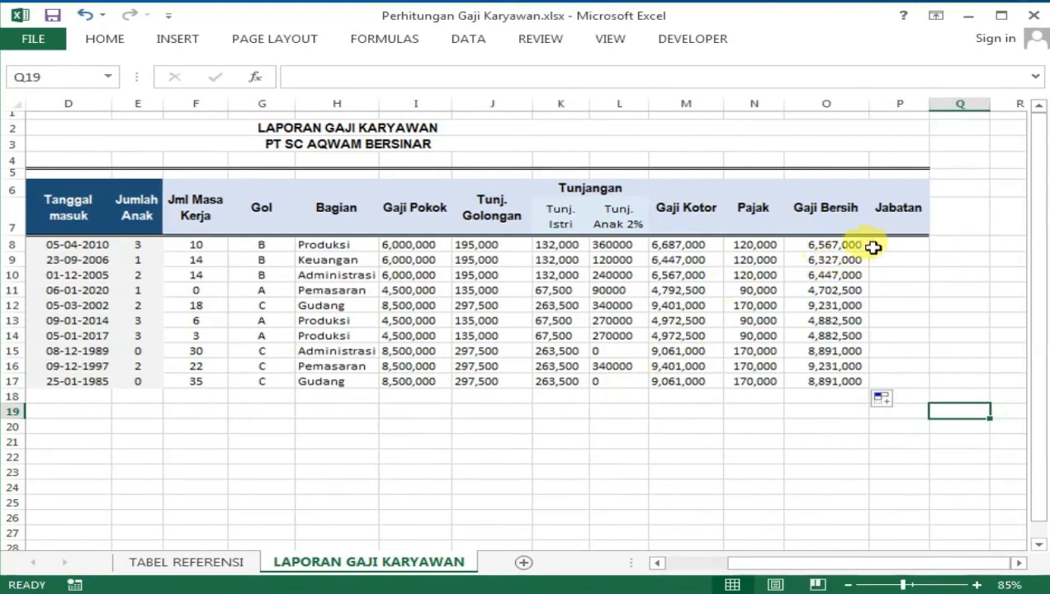
{"action": "left_click", "coordinate": [882, 242]}
{"action": "left_click", "coordinate": [583, 274]}
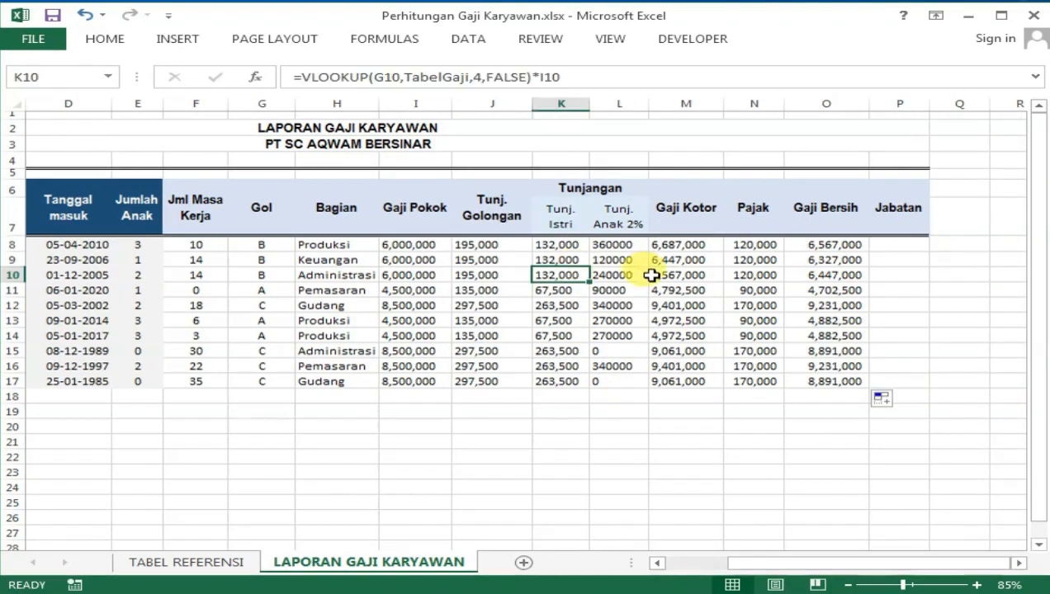
Step: Examine the Tabel Jabatan range A10:C11 on the TABEL REFERENSI sheet, including its Kode Peg row and Jabatan row
{"action": "left_click", "coordinate": [190, 562]}
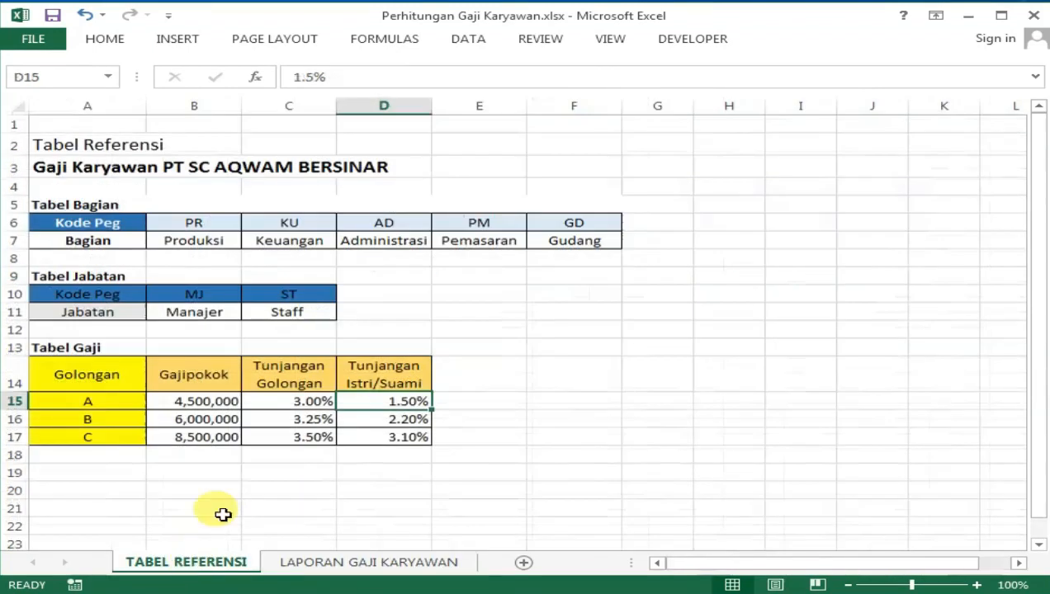
{"action": "left_click", "coordinate": [529, 299]}
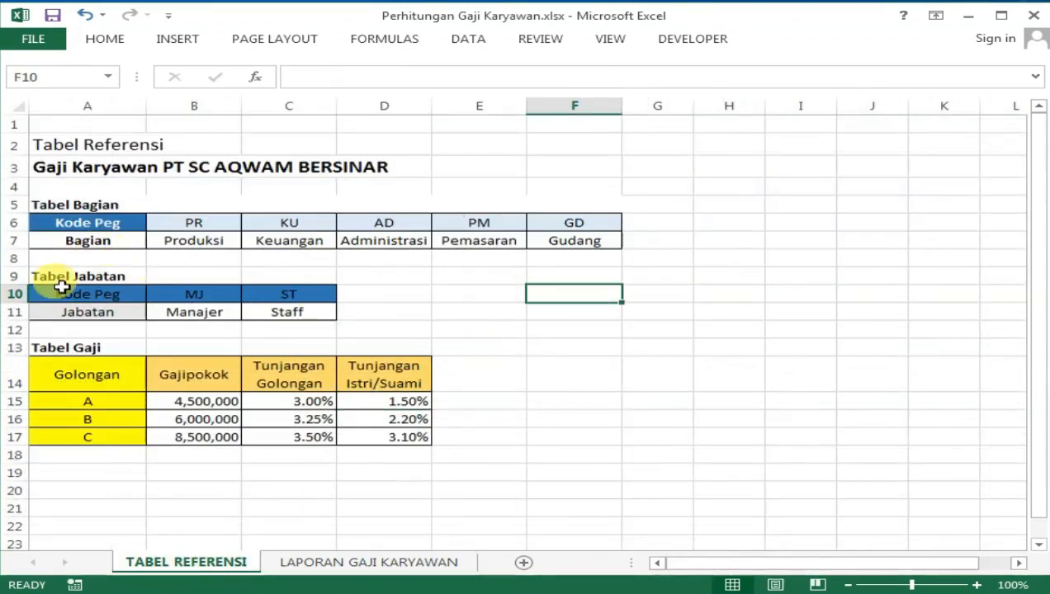
{"action": "left_click_drag", "start_coordinate": [49, 290], "coordinate": [291, 305]}
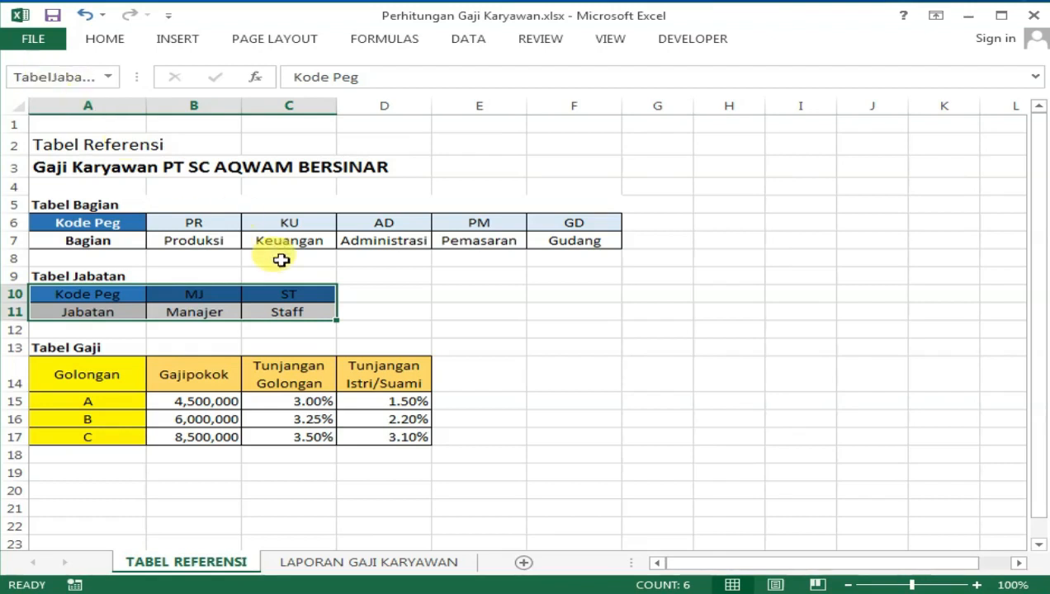
{"action": "left_click", "coordinate": [374, 279]}
{"action": "left_click_drag", "start_coordinate": [82, 298], "coordinate": [284, 298]}
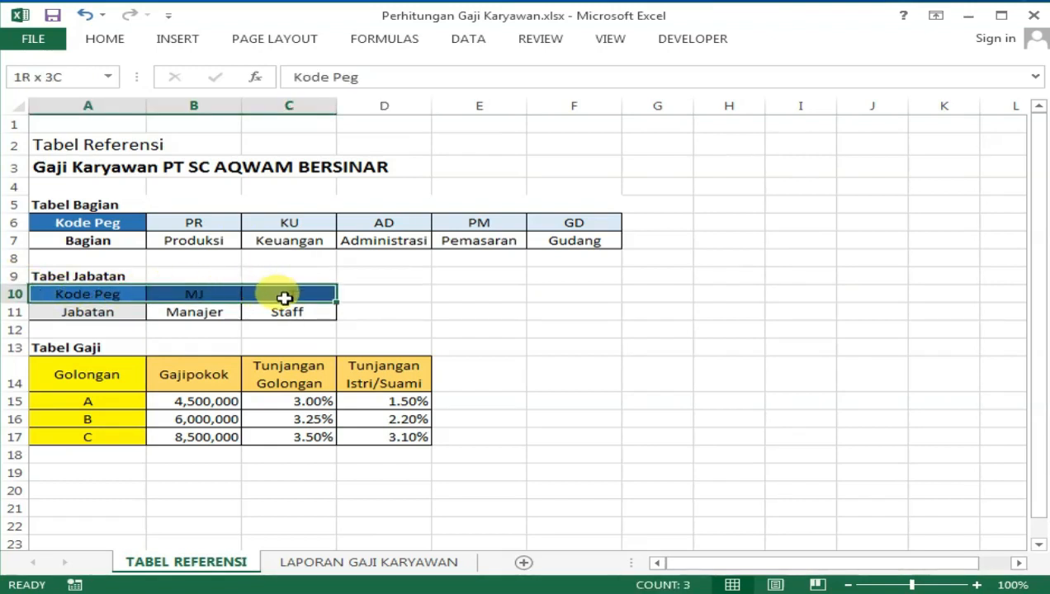
{"action": "left_click", "coordinate": [236, 312]}
{"action": "left_click", "coordinate": [435, 314]}
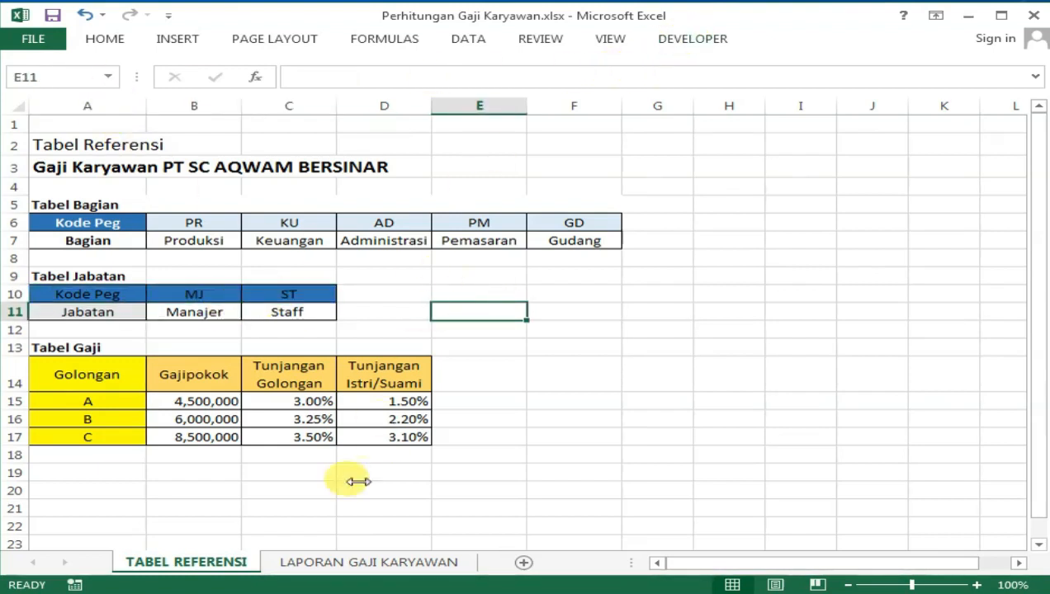
{"action": "left_click", "coordinate": [314, 561]}
{"action": "left_click", "coordinate": [889, 245]}
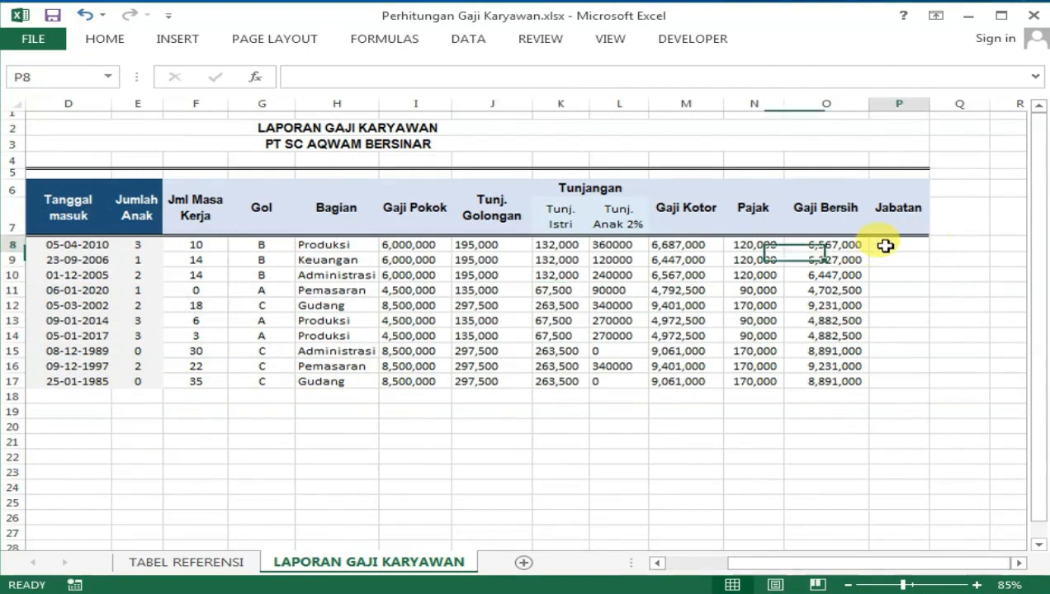
{"action": "type", "text": "="}
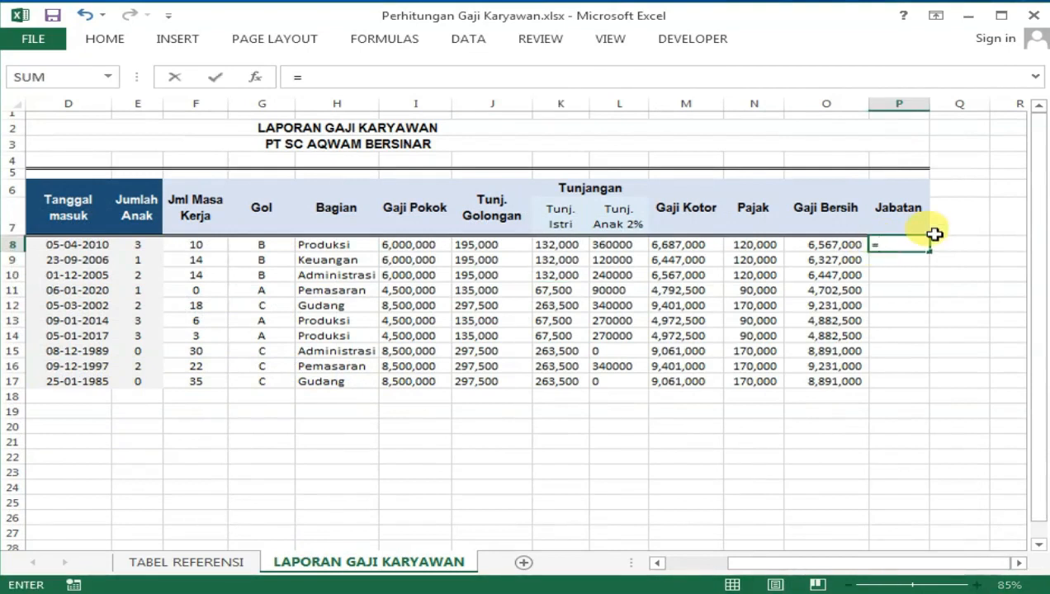
{"action": "type", "text": "hlookup"}
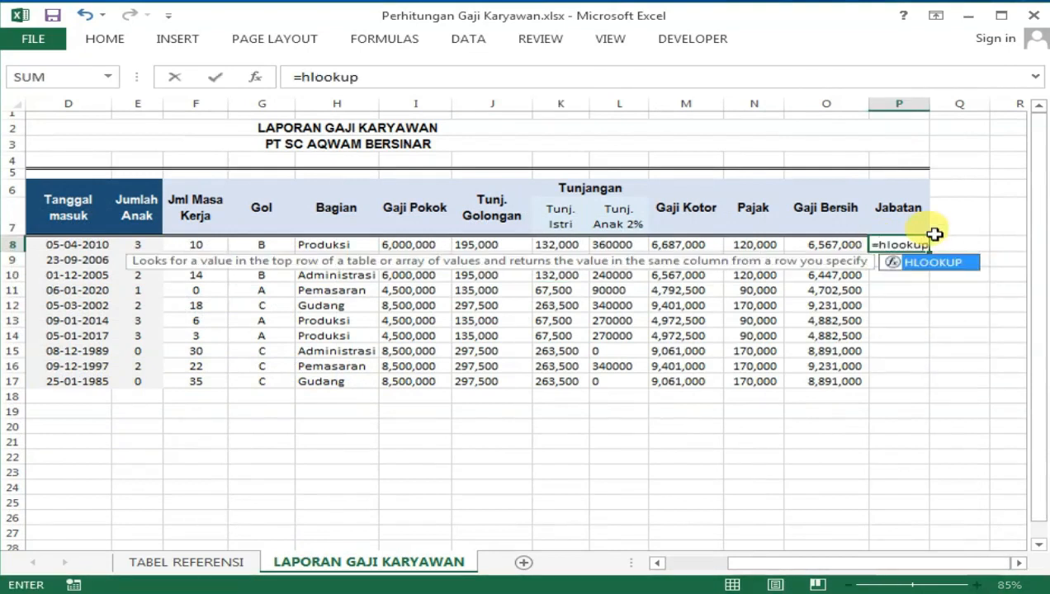
{"action": "type", "text": "("}
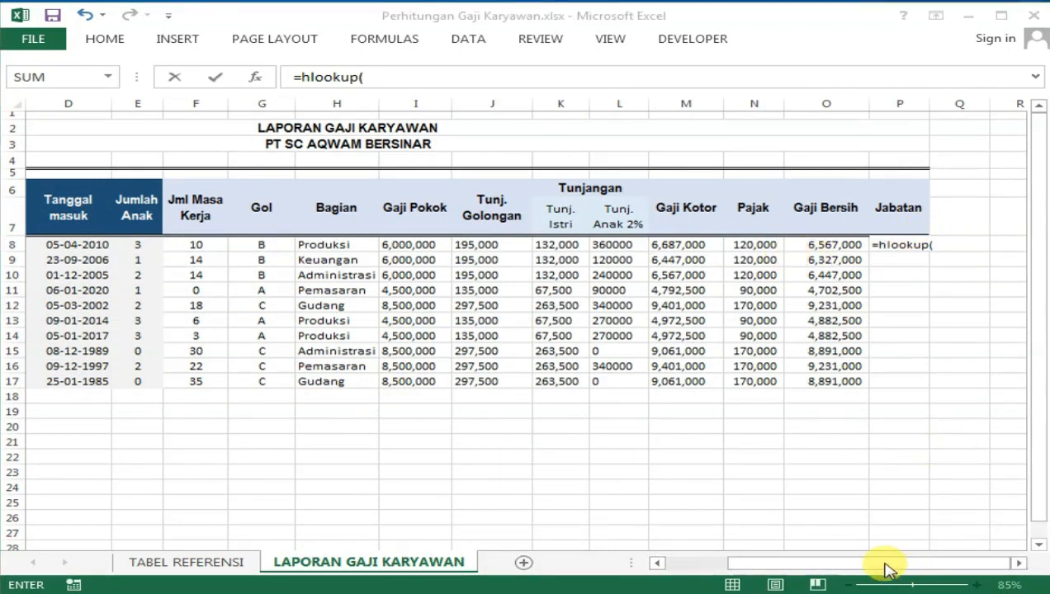
{"action": "left_click", "coordinate": [891, 566]}
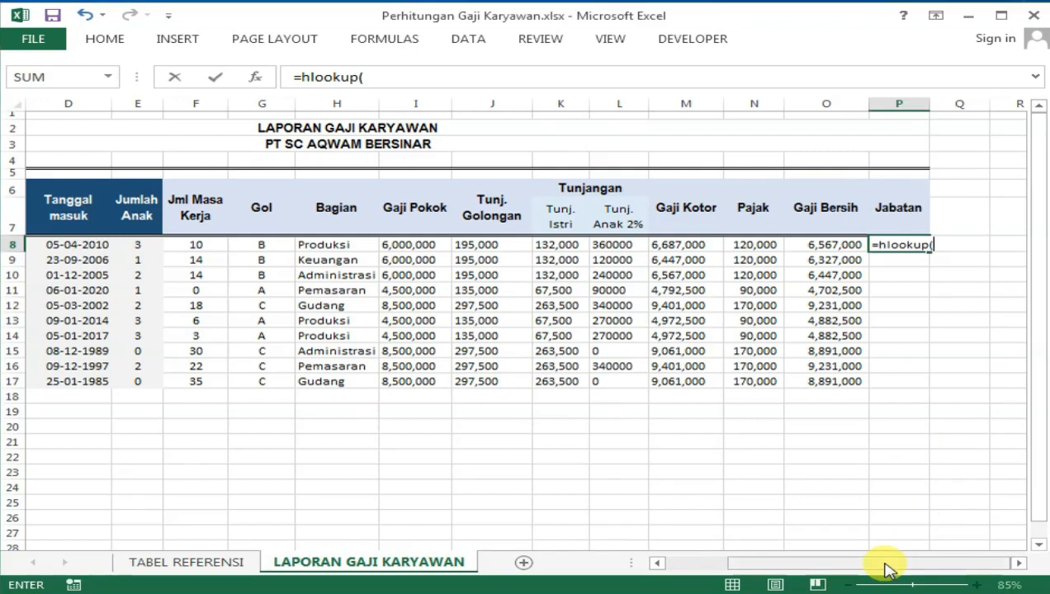
{"action": "left_click", "coordinate": [675, 566]}
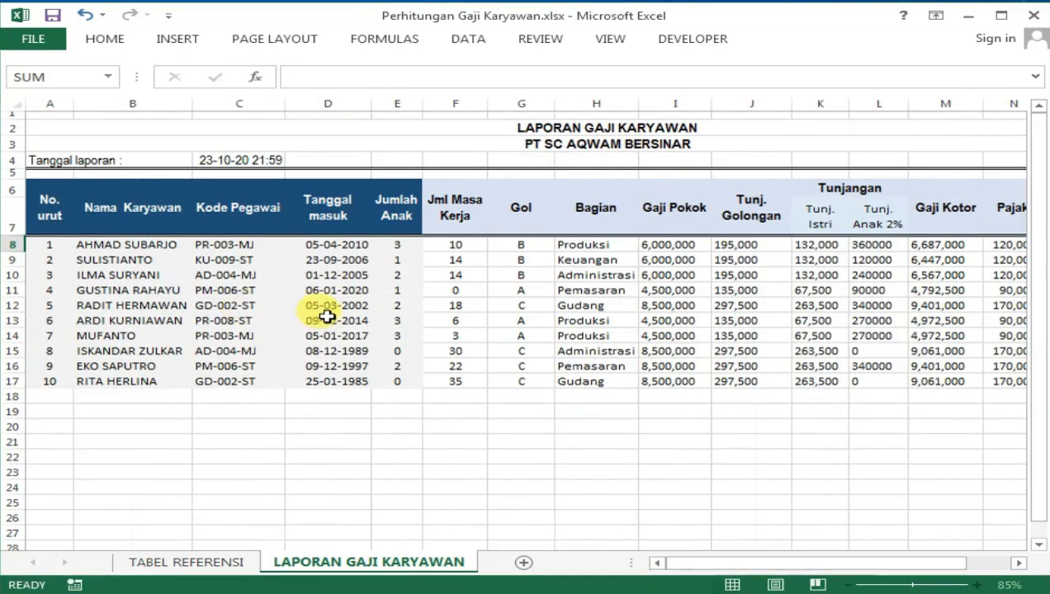
{"action": "key", "text": "Escape"}
Step: Widen the Kode Pegawai column C slightly on the LAPORAN GAJI KARYAWAN sheet
{"action": "left_click", "coordinate": [801, 307]}
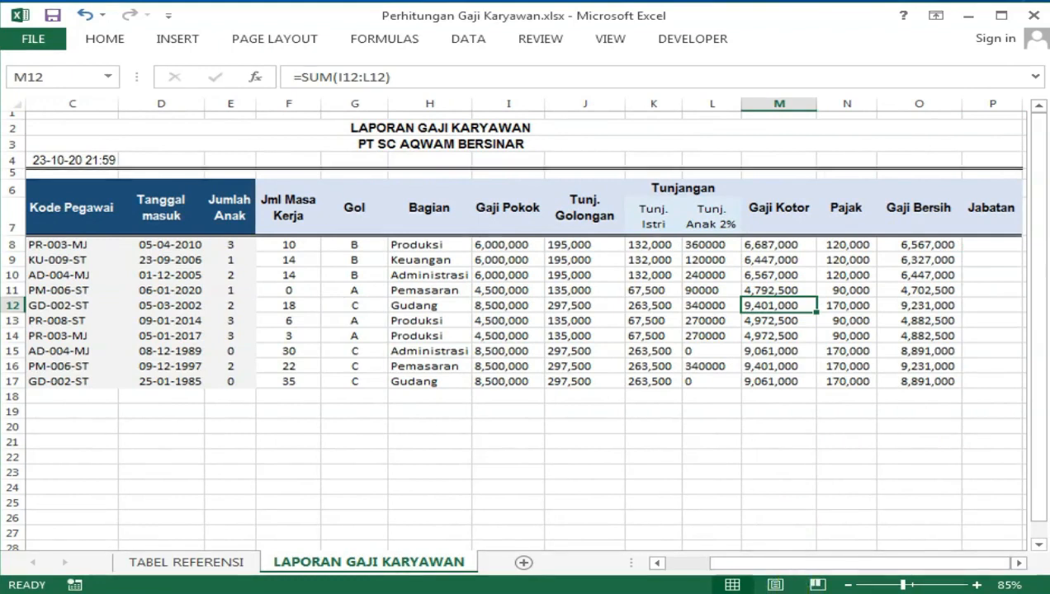
{"action": "left_click", "coordinate": [422, 334]}
{"action": "left_click", "coordinate": [173, 259]}
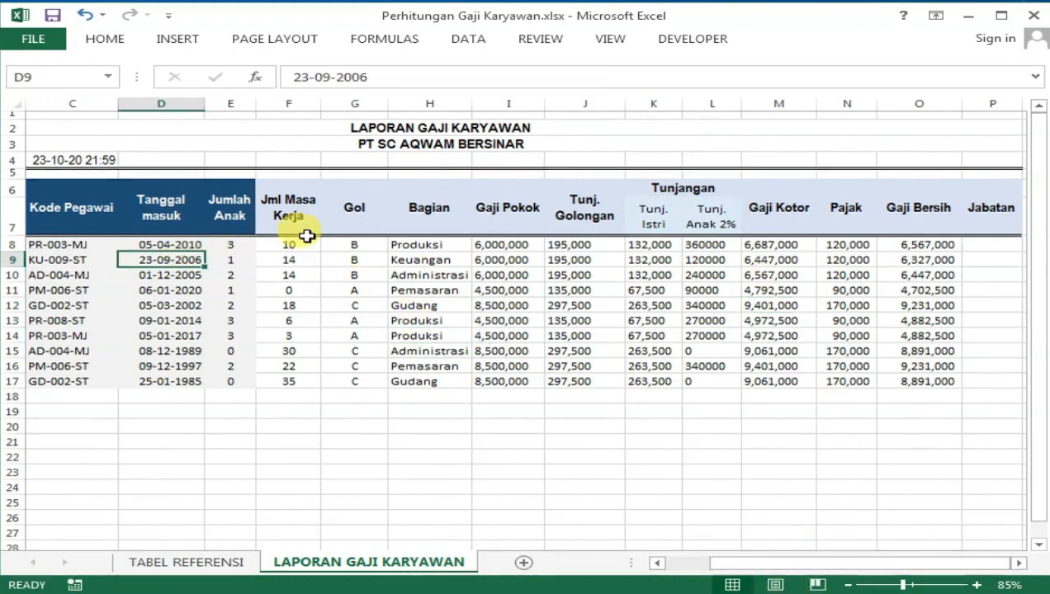
{"action": "key", "text": "Left"}
{"action": "key", "text": "Left"}
{"action": "key", "text": "Left"}
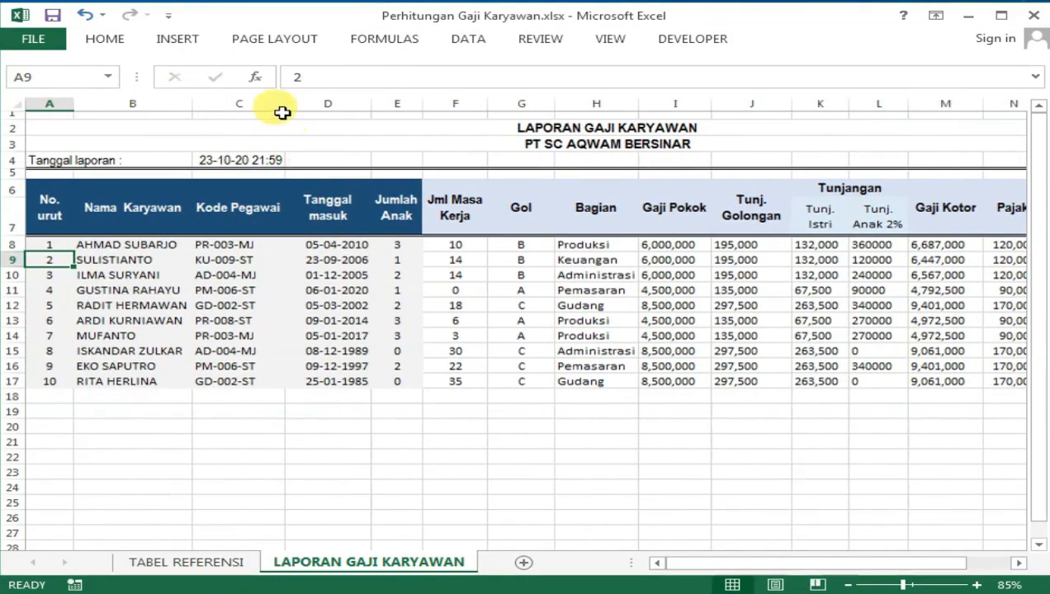
{"action": "left_click_drag", "start_coordinate": [285, 101], "coordinate": [303, 109]}
Step: Compare the last two letters of the Kode Pegawai codes in C8:C10 with the Tabel Jabatan codes and titles on the TABEL REFERENSI sheet
{"action": "left_click", "coordinate": [250, 247]}
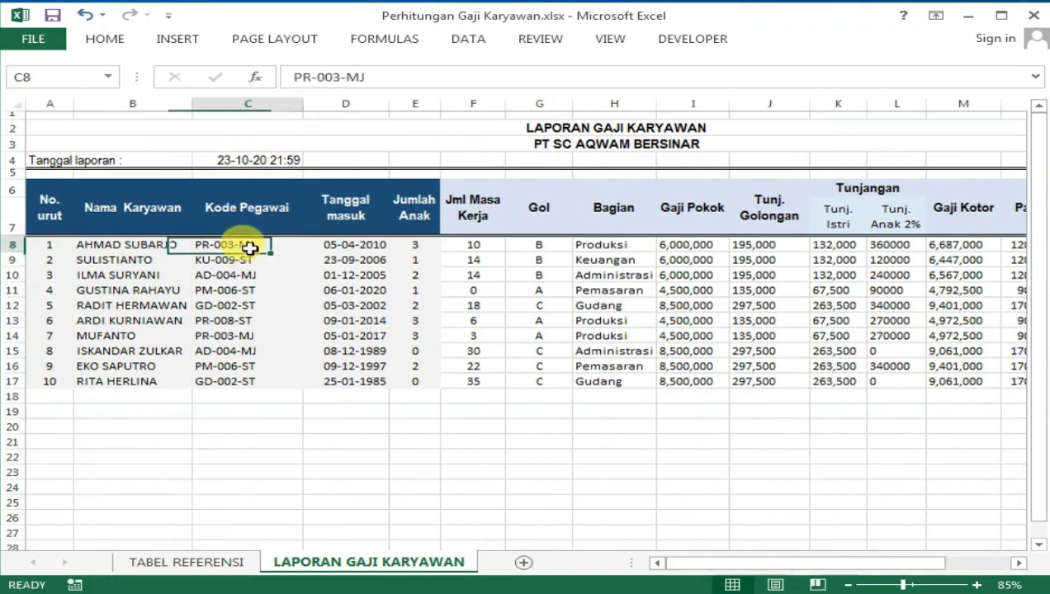
{"action": "double_click", "coordinate": [252, 246]}
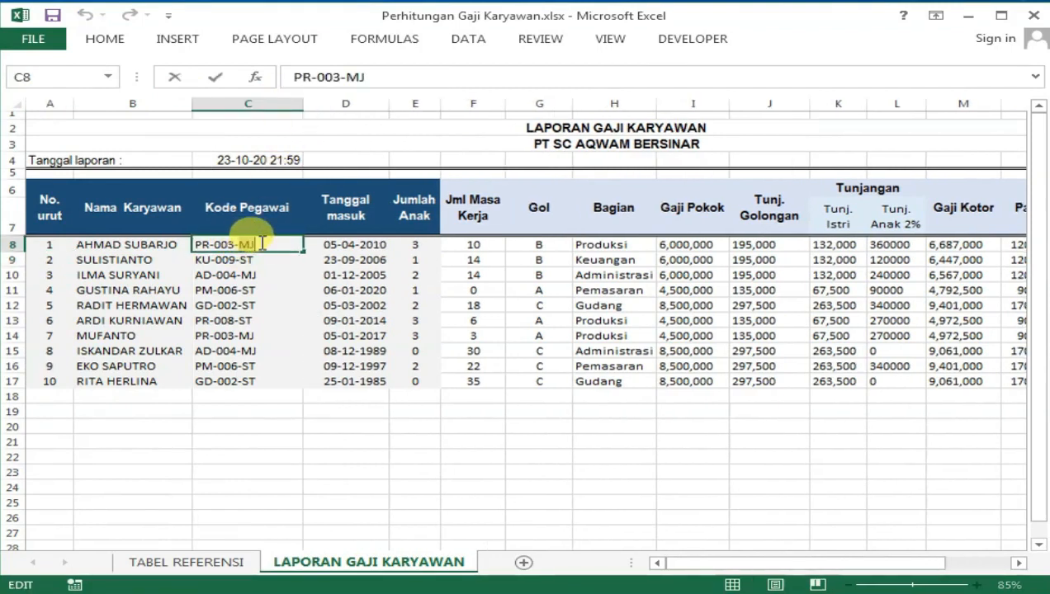
{"action": "left_click", "coordinate": [241, 260]}
{"action": "double_click", "coordinate": [244, 259]}
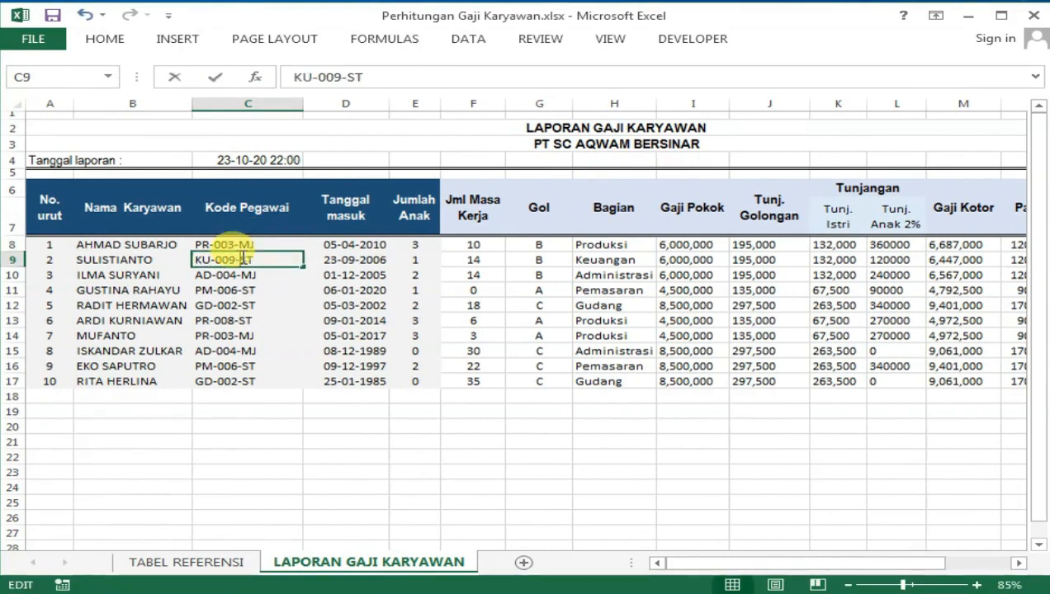
{"action": "left_click", "coordinate": [260, 273]}
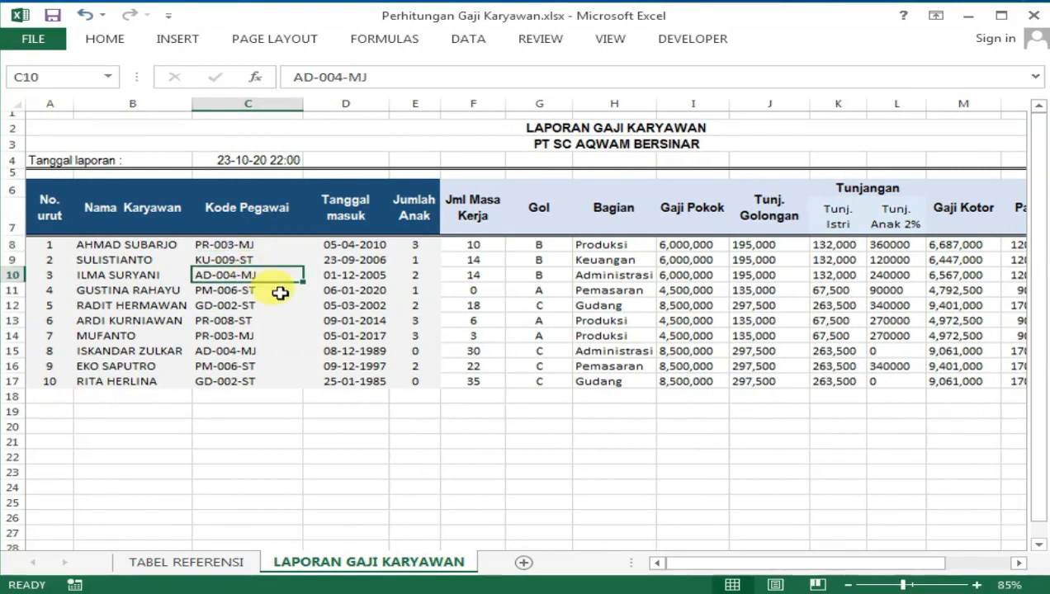
{"action": "left_click", "coordinate": [187, 562]}
{"action": "left_click", "coordinate": [272, 453]}
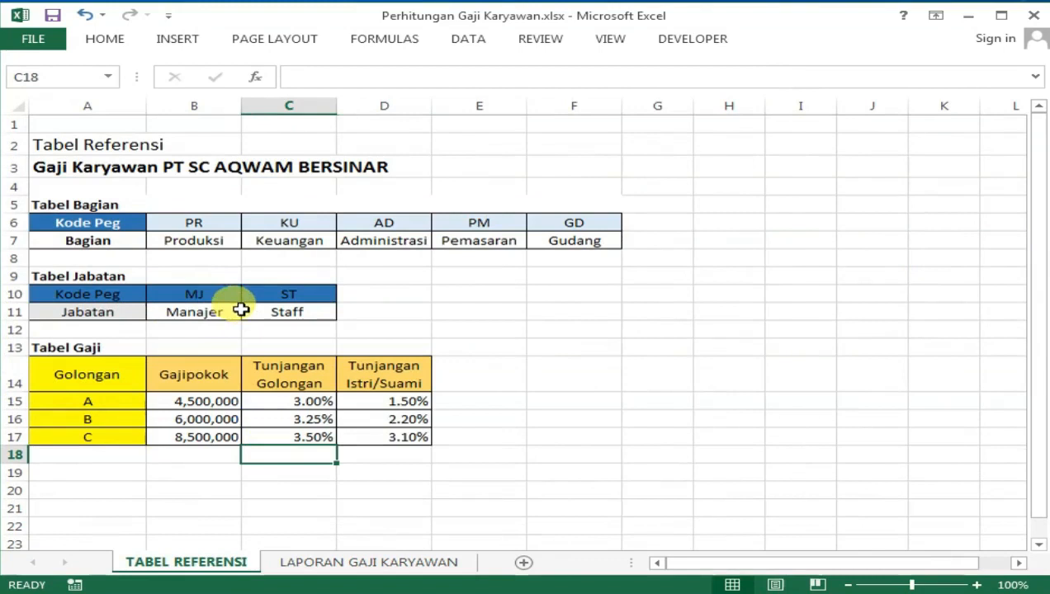
{"action": "left_click", "coordinate": [198, 294]}
{"action": "left_click", "coordinate": [198, 311]}
{"action": "left_click", "coordinate": [288, 295]}
{"action": "left_click", "coordinate": [286, 307]}
{"action": "left_click", "coordinate": [431, 312]}
{"action": "left_click", "coordinate": [288, 295]}
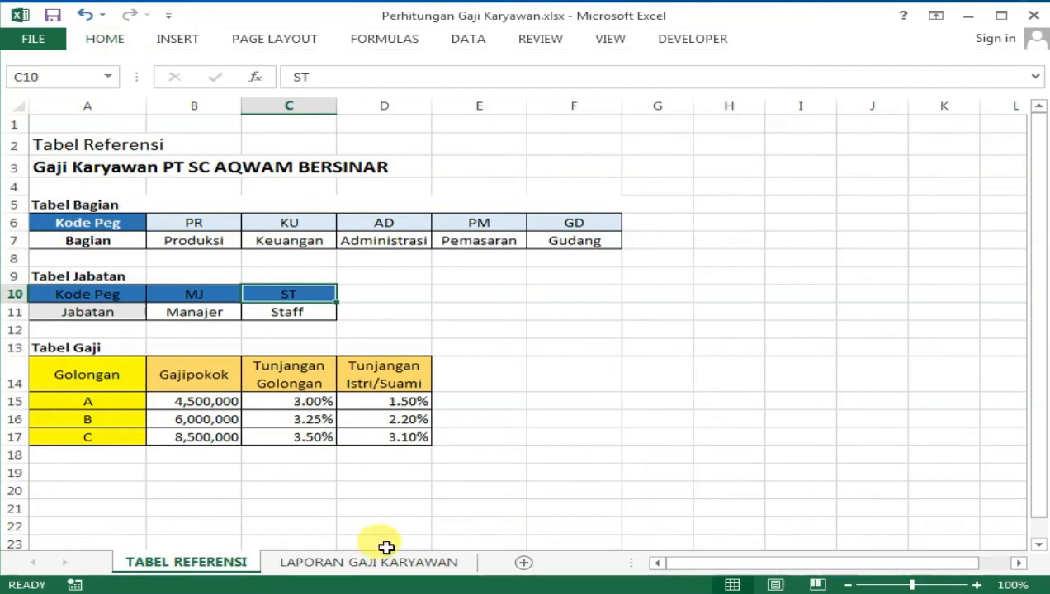
Step: Start an HLOOKUP formula in P8, the first Jabatan cell of the LAPORAN GAJI KARYAWAN sheet
{"action": "left_click", "coordinate": [376, 562]}
{"action": "left_click", "coordinate": [621, 352]}
{"action": "key", "text": "Right"}
{"action": "key", "text": "Right"}
{"action": "key", "text": "Right"}
{"action": "key", "text": "Right"}
{"action": "key", "text": "Right"}
{"action": "key", "text": "Right"}
{"action": "key", "text": "Right"}
{"action": "key", "text": "Right"}
{"action": "key", "text": "Right"}
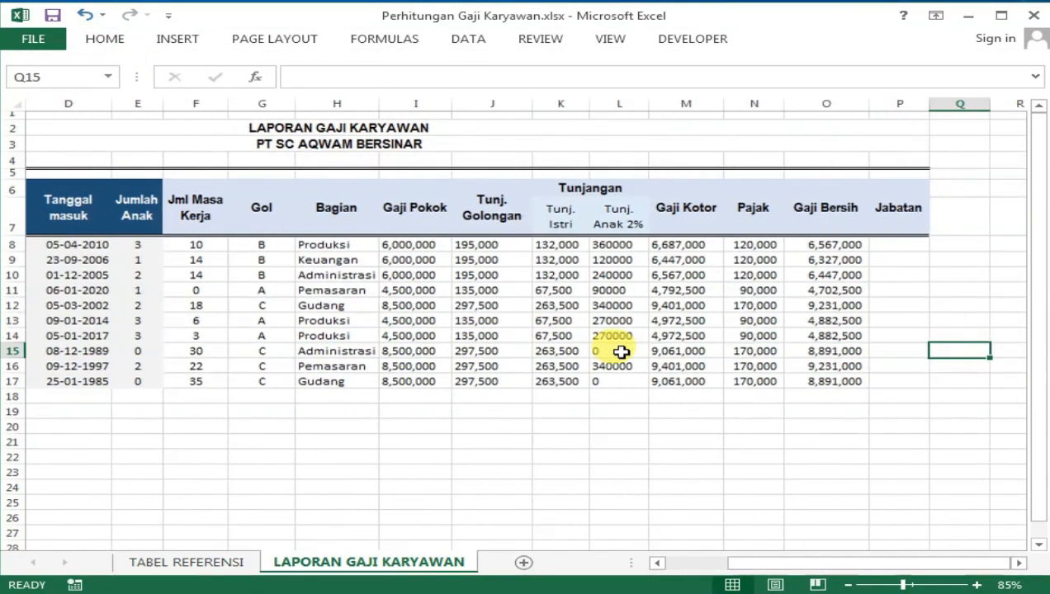
{"action": "left_click", "coordinate": [900, 244]}
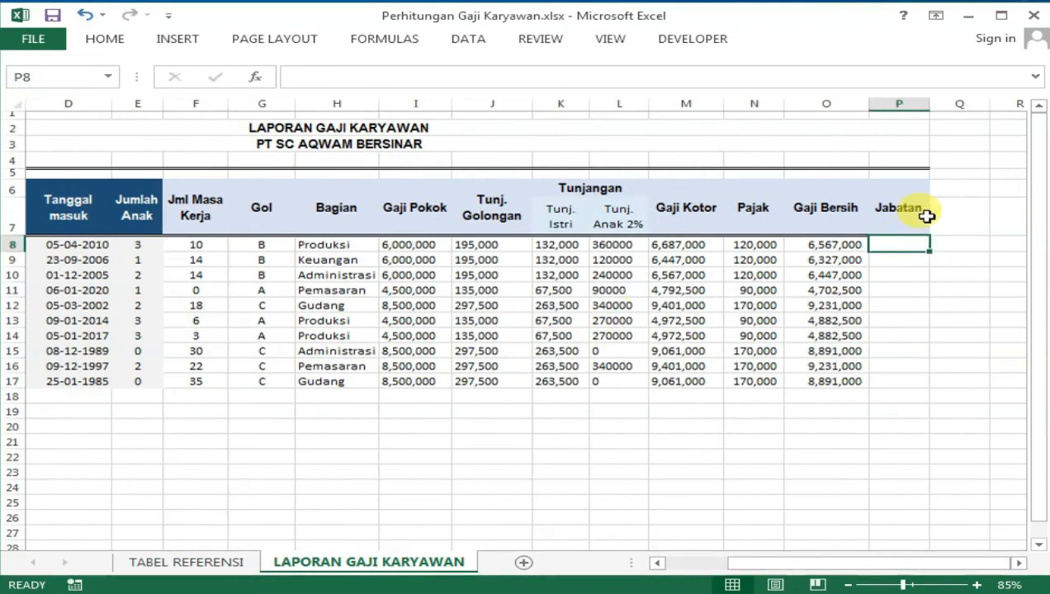
{"action": "type", "text": "=hlook"}
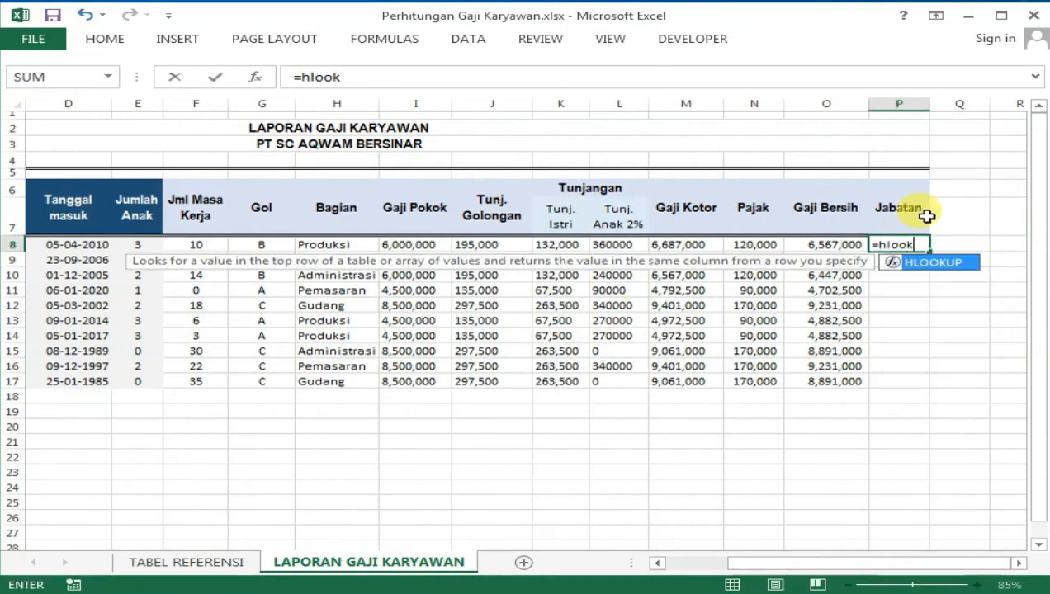
{"action": "double_click", "coordinate": [913, 263]}
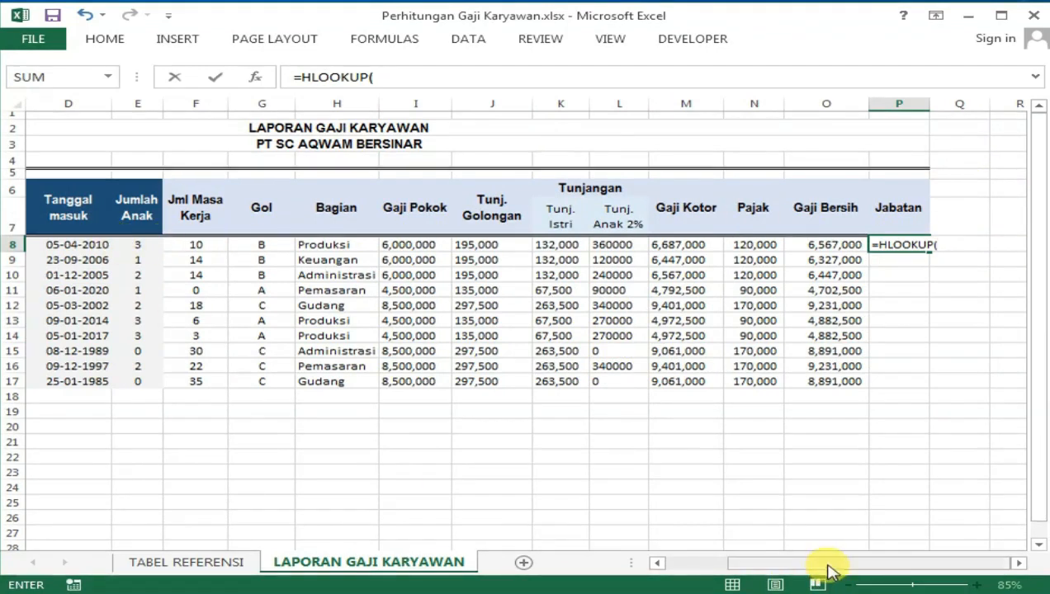
{"action": "left_click_drag", "start_coordinate": [830, 568], "coordinate": [758, 569]}
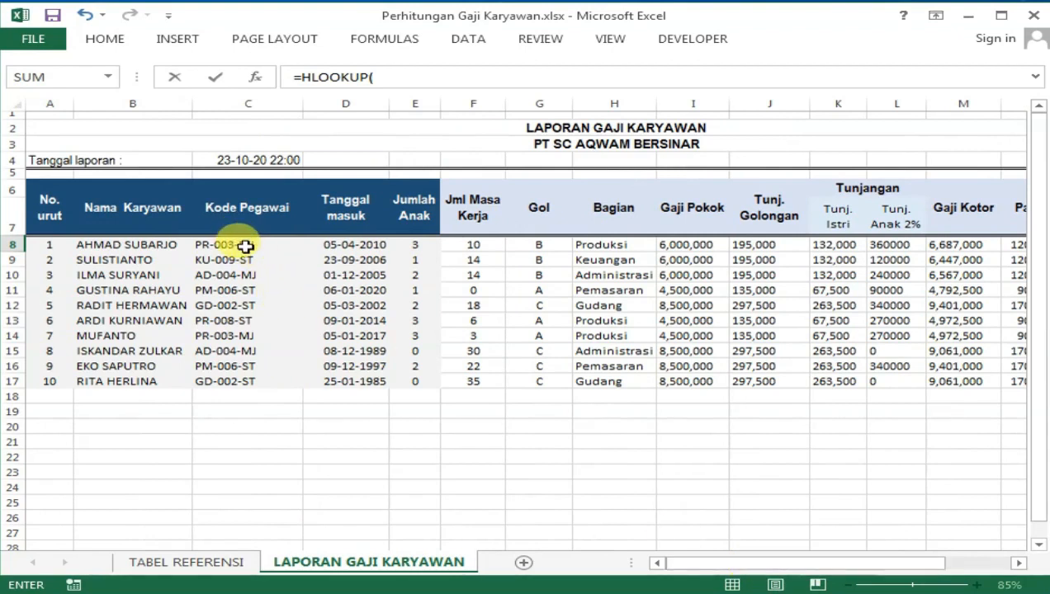
{"action": "left_click_drag", "start_coordinate": [821, 563], "coordinate": [948, 569]}
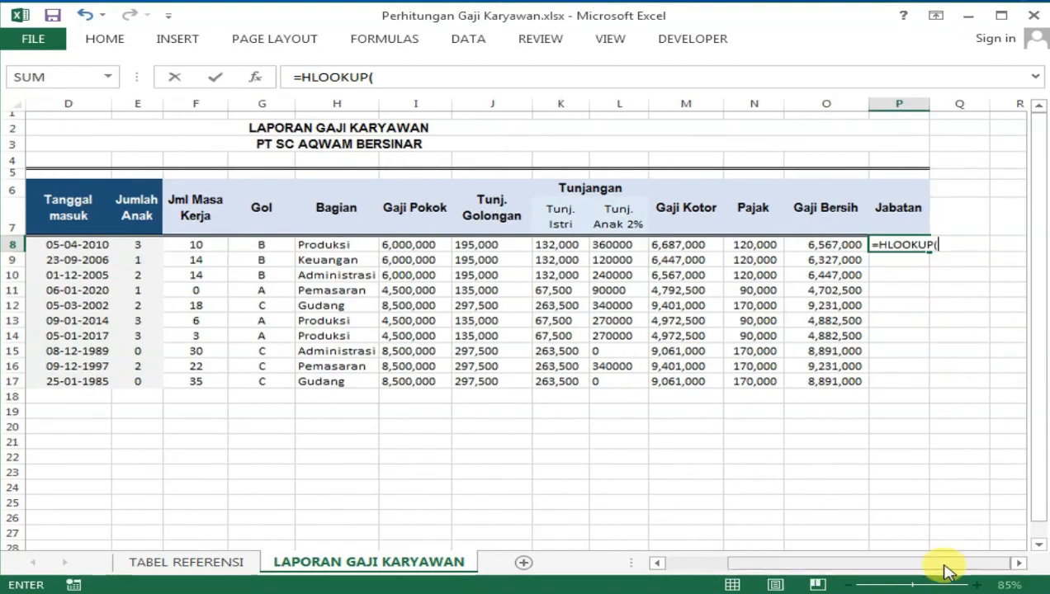
Step: Enter RIGHT(C8,2) as the HLOOKUP's lookup value, taking the last two characters of the Kode Pegawai
{"action": "type", "text": "righe"}
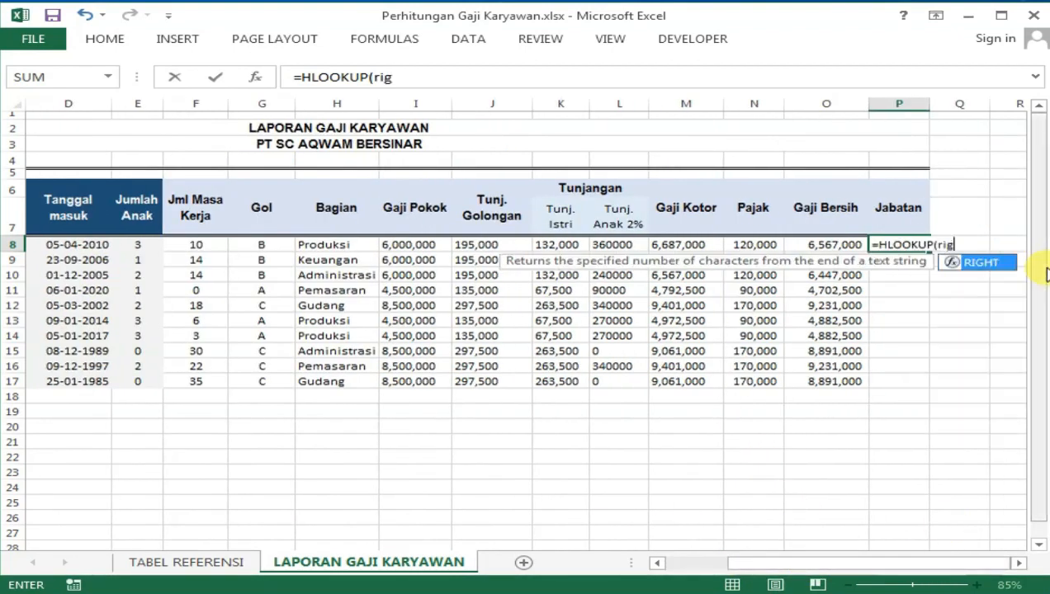
{"action": "key", "text": "BackSpace"}
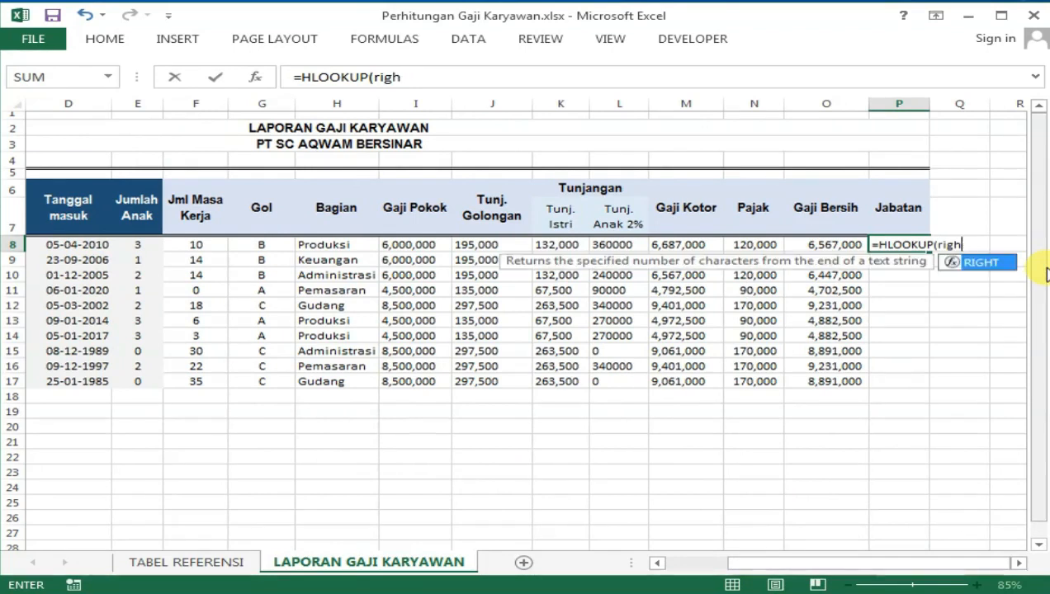
{"action": "double_click", "coordinate": [981, 264]}
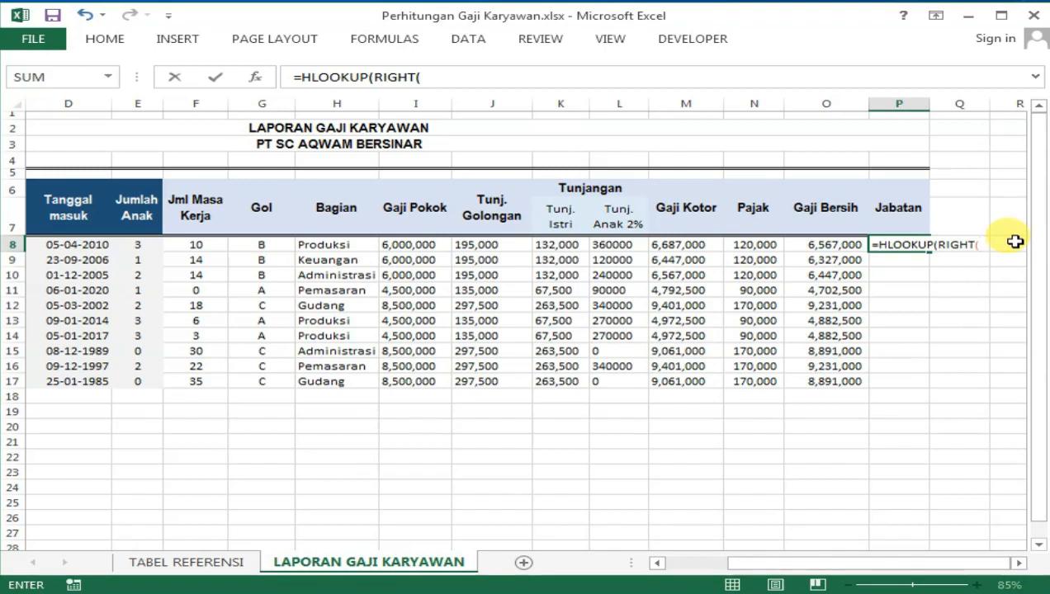
{"action": "left_click_drag", "start_coordinate": [785, 572], "coordinate": [675, 563]}
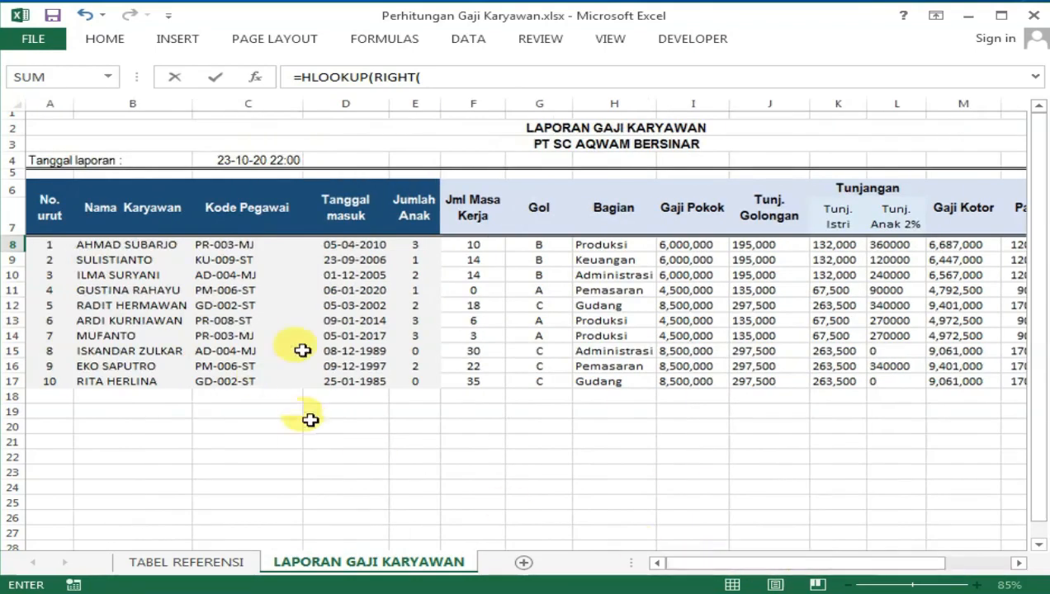
{"action": "left_click", "coordinate": [228, 247]}
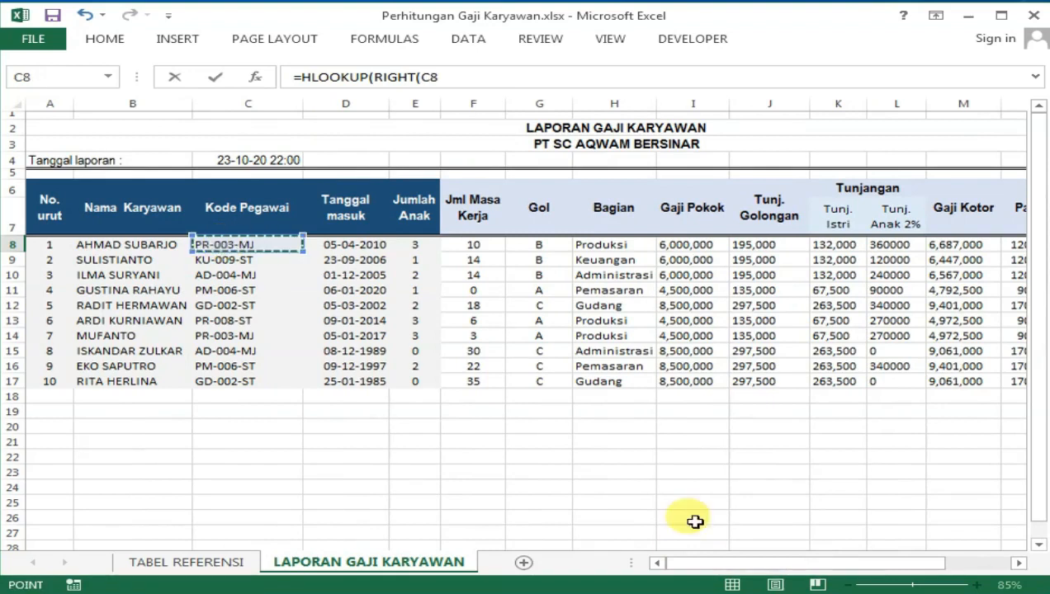
{"action": "left_click_drag", "start_coordinate": [817, 566], "coordinate": [958, 555]}
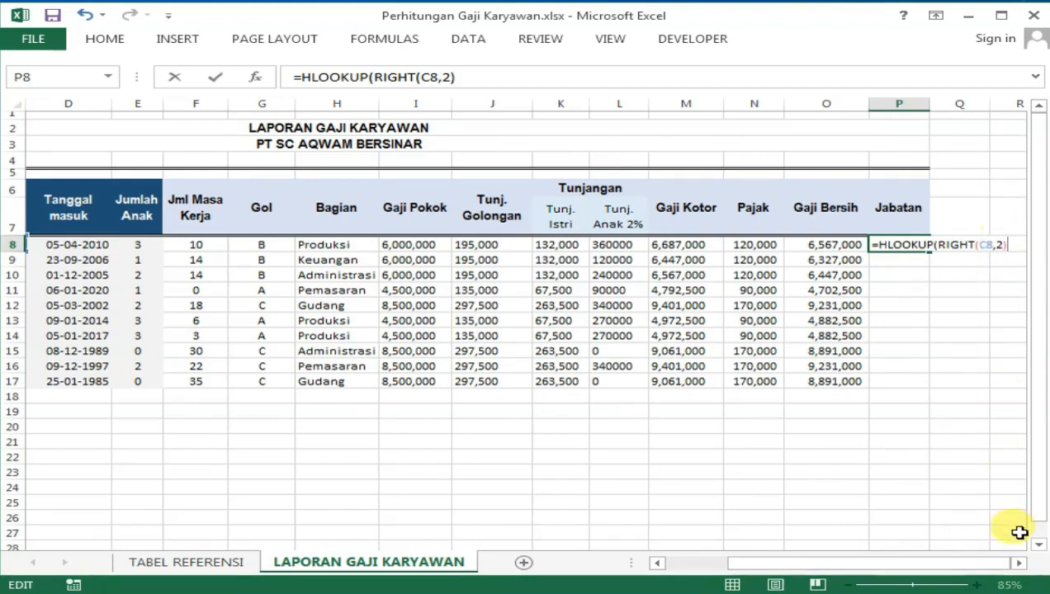
Step: Use the named range TabelJabatan as the table array of the HLOOKUP in P8
{"action": "left_click", "coordinate": [1020, 563]}
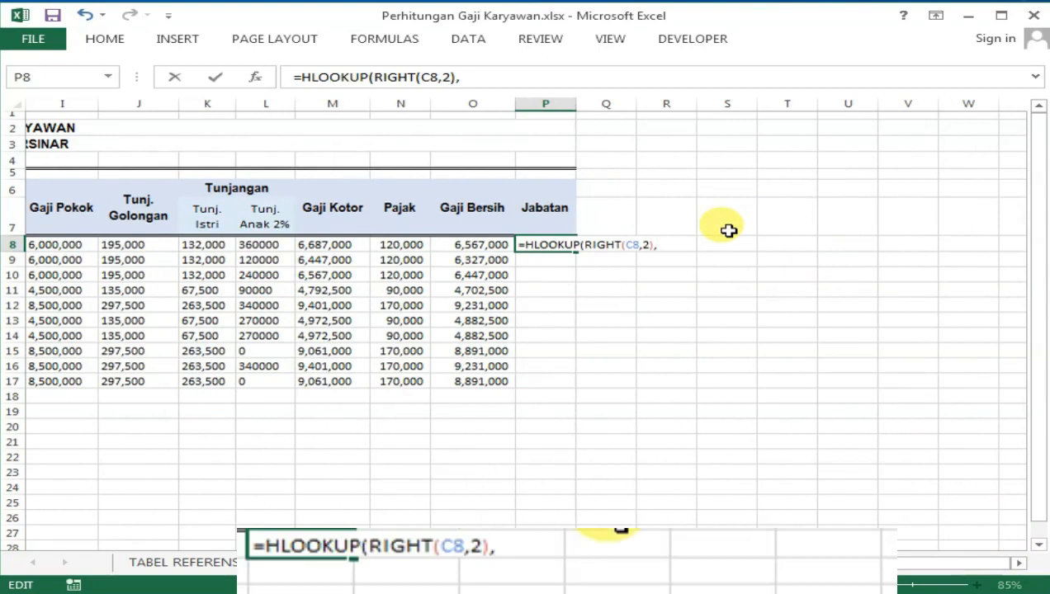
{"action": "type", "text": "ta"}
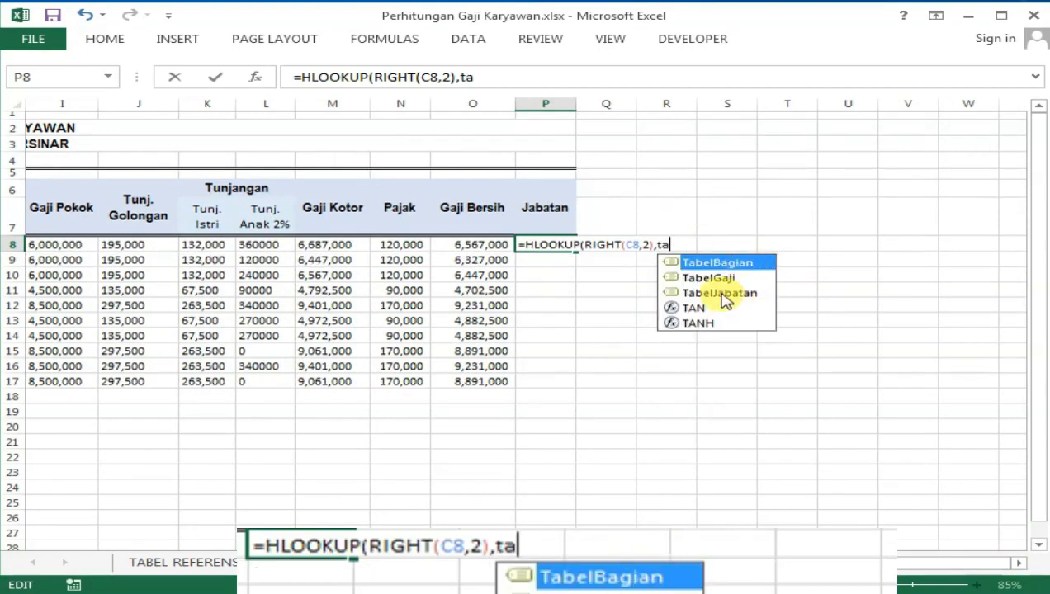
{"action": "double_click", "coordinate": [723, 295]}
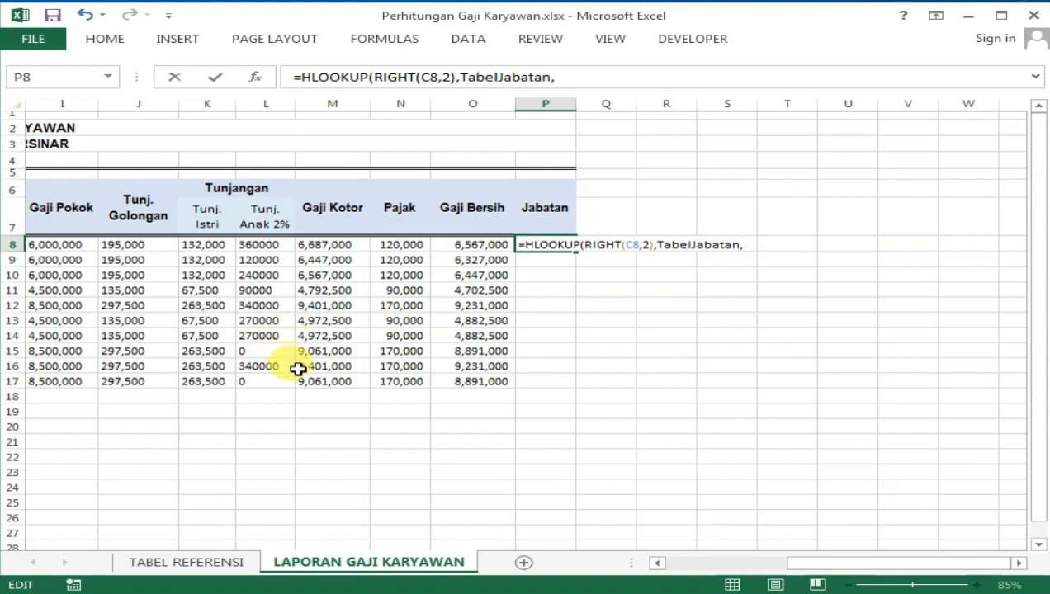
{"action": "key", "text": "ctrl+Page_Up"}
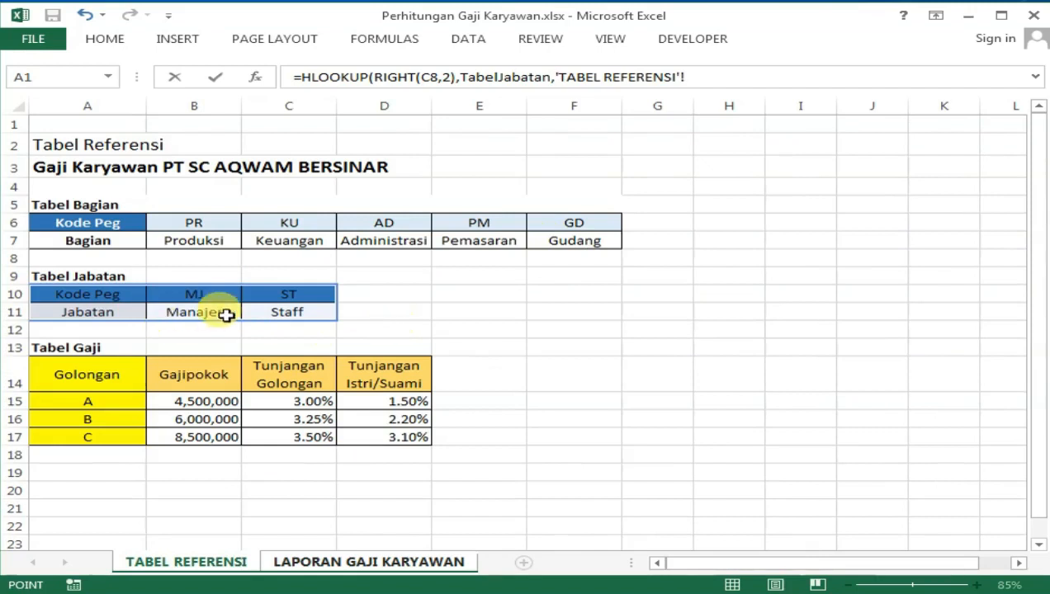
{"action": "left_click", "coordinate": [366, 563]}
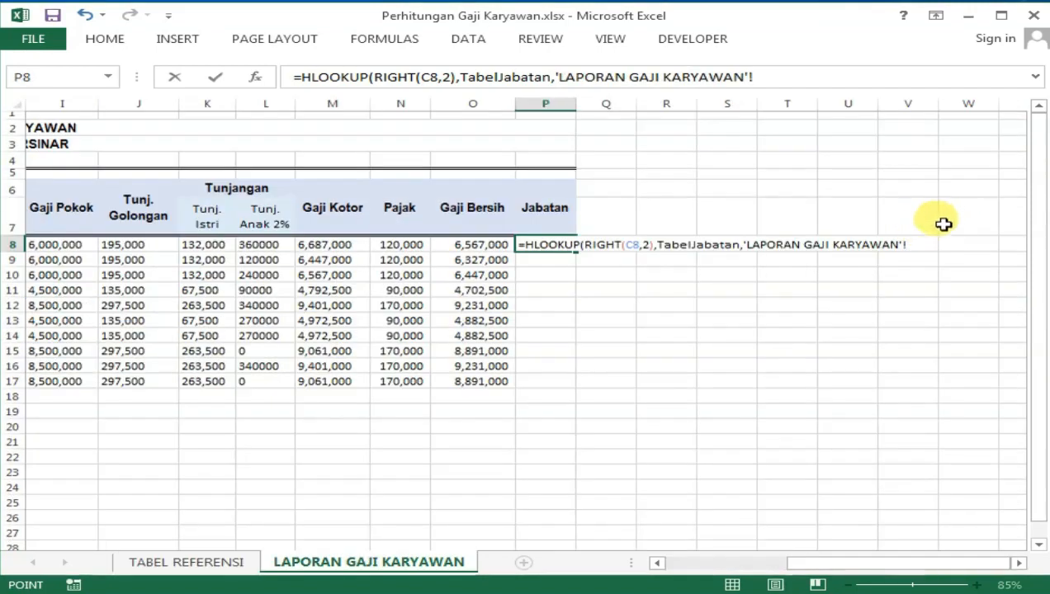
{"action": "key", "text": "BackSpace"}
{"action": "key", "text": "BackSpace"}
{"action": "key", "text": "BackSpace"}
{"action": "key", "text": "BackSpace"}
{"action": "key", "text": "BackSpace"}
{"action": "key", "text": "BackSpace"}
{"action": "key", "text": "BackSpace"}
{"action": "key", "text": "BackSpace"}
{"action": "key", "text": "BackSpace"}
{"action": "key", "text": "BackSpace"}
{"action": "key", "text": "BackSpace"}
{"action": "key", "text": "BackSpace"}
{"action": "key", "text": "BackSpace"}
{"action": "key", "text": "BackSpace"}
{"action": "key", "text": "BackSpace"}
{"action": "key", "text": "BackSpace"}
{"action": "key", "text": "BackSpace"}
{"action": "key", "text": "BackSpace"}
{"action": "key", "text": "BackSpace"}
{"action": "key", "text": "BackSpace"}
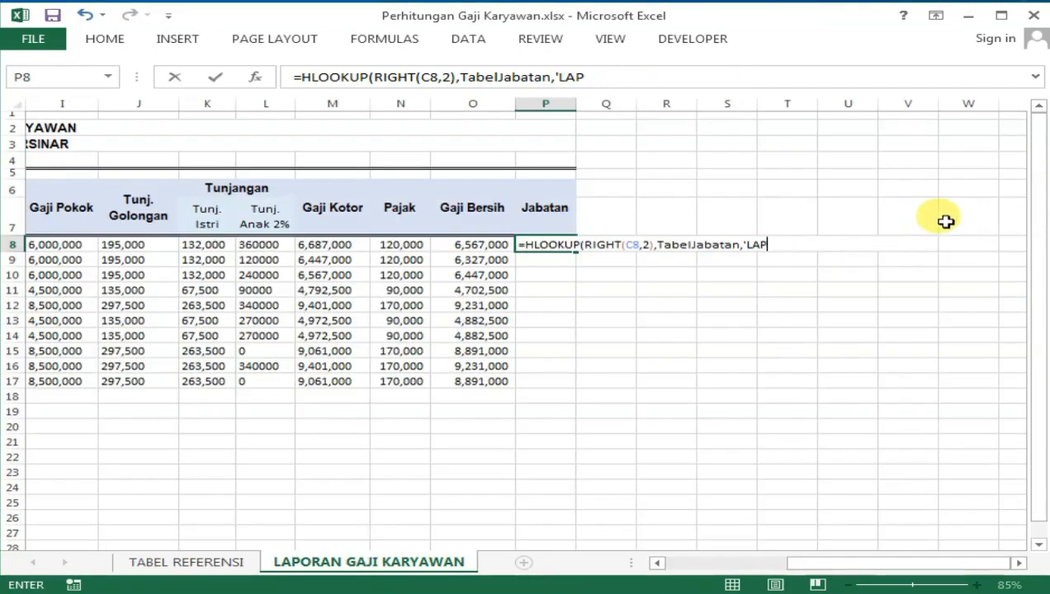
{"action": "key", "text": "BackSpace"}
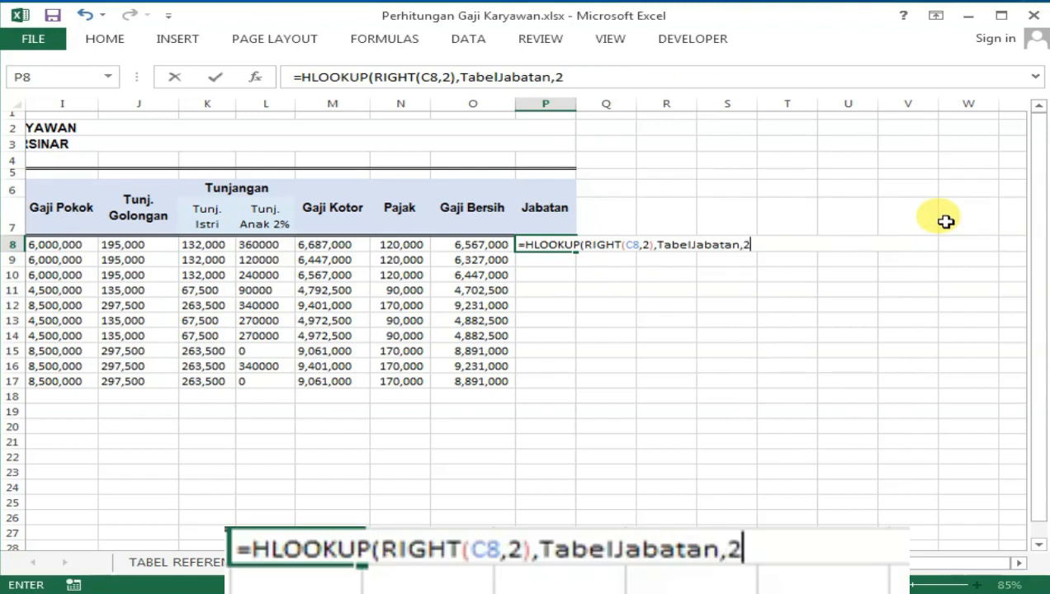
Step: Complete the HLOOKUP in P8 with row index 2 and an exact match (FALSE)
{"action": "type", "text": "2,"}
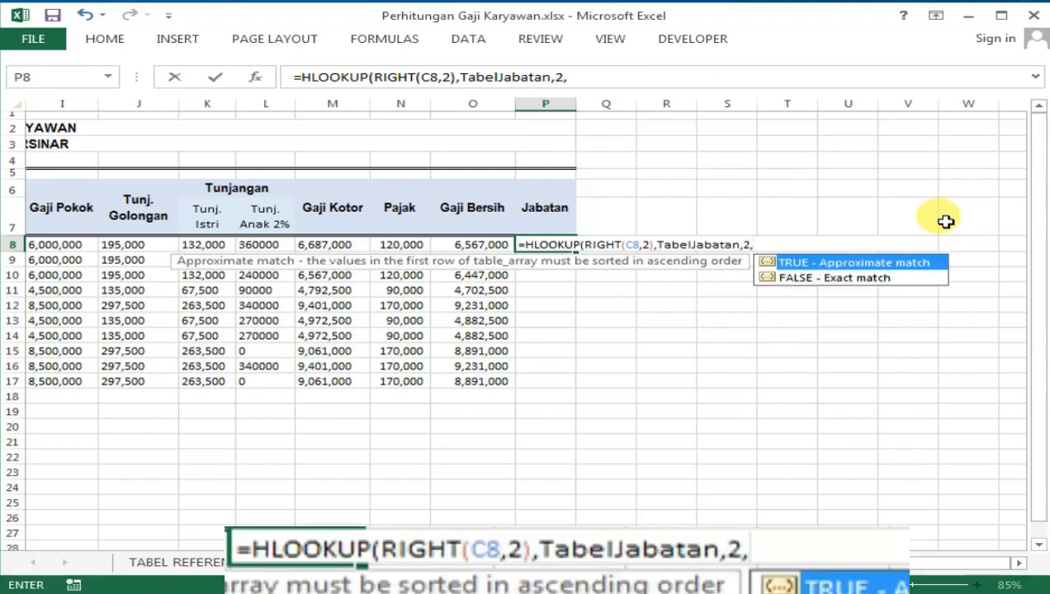
{"action": "double_click", "coordinate": [848, 278]}
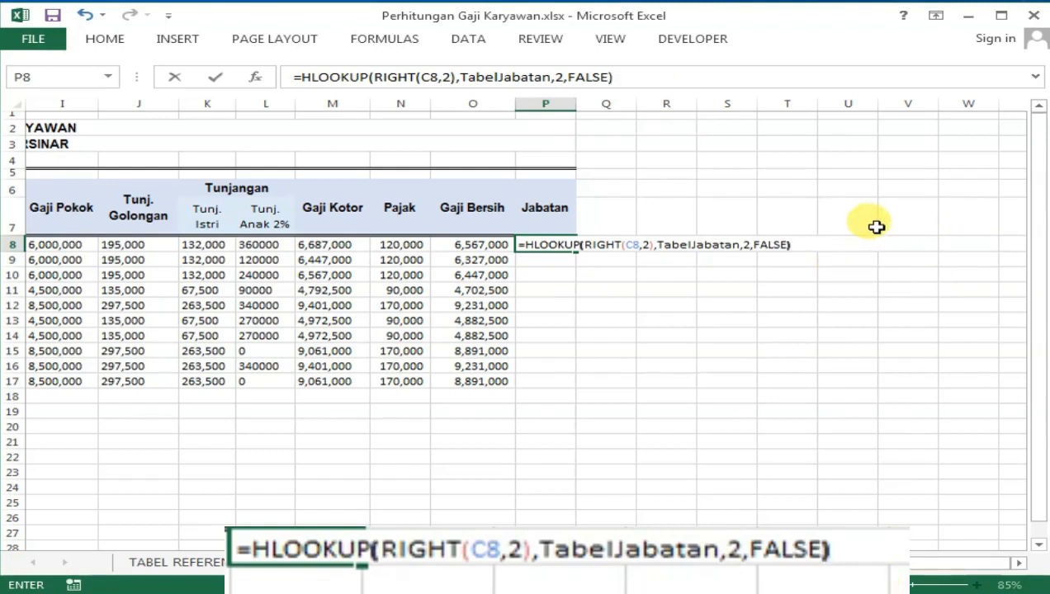
{"action": "key", "text": "Return"}
Step: Fill the Jabatan formula from P8 down to P17 for all employees
{"action": "left_click", "coordinate": [665, 274]}
{"action": "left_click", "coordinate": [548, 243]}
{"action": "left_click_drag", "start_coordinate": [581, 253], "coordinate": [547, 386]}
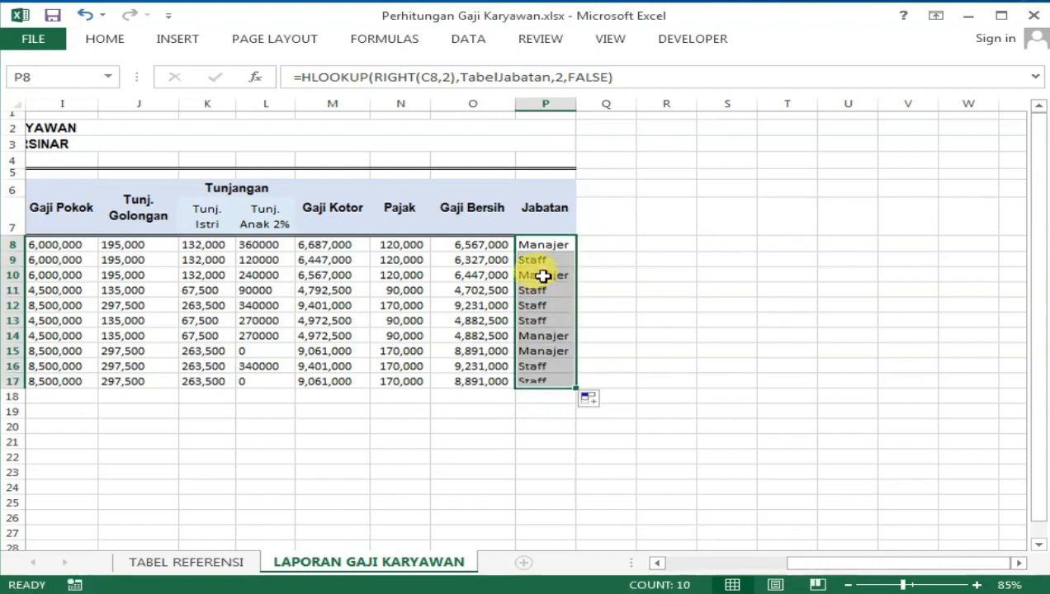
Step: Compare the Jabatan results in column P with the Kode Pegawai suffixes in column C
{"action": "left_click", "coordinate": [552, 245]}
{"action": "key", "text": "Left"}
{"action": "key", "text": "Left"}
{"action": "key", "text": "Left"}
{"action": "key", "text": "Left"}
{"action": "key", "text": "Left"}
{"action": "key", "text": "Left"}
{"action": "key", "text": "Left"}
{"action": "key", "text": "Left"}
{"action": "key", "text": "Left"}
{"action": "key", "text": "Left"}
{"action": "key", "text": "Left"}
{"action": "key", "text": "Left"}
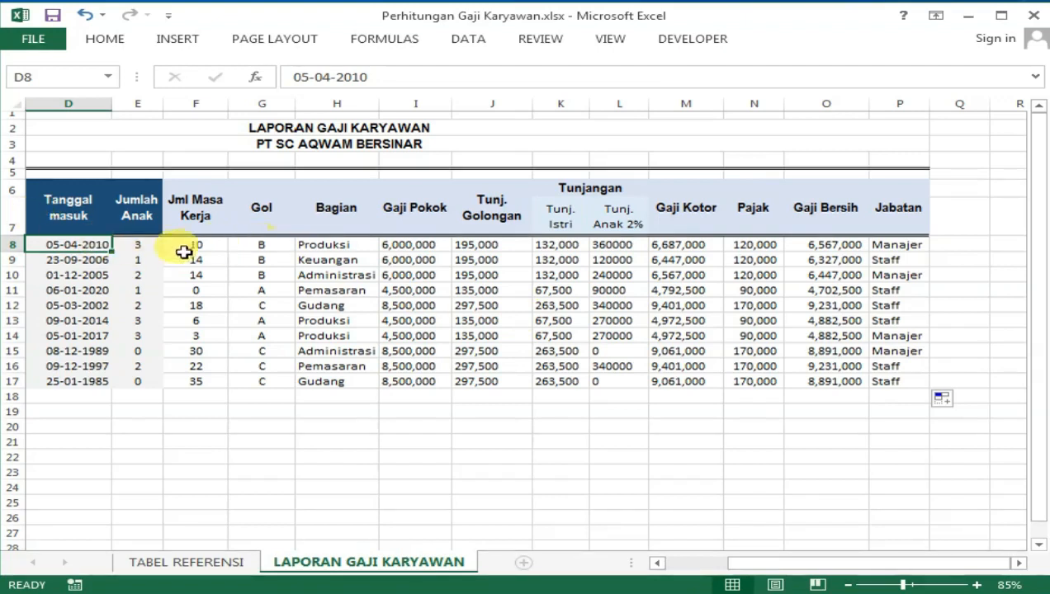
{"action": "key", "text": "Left"}
{"action": "key", "text": "Left"}
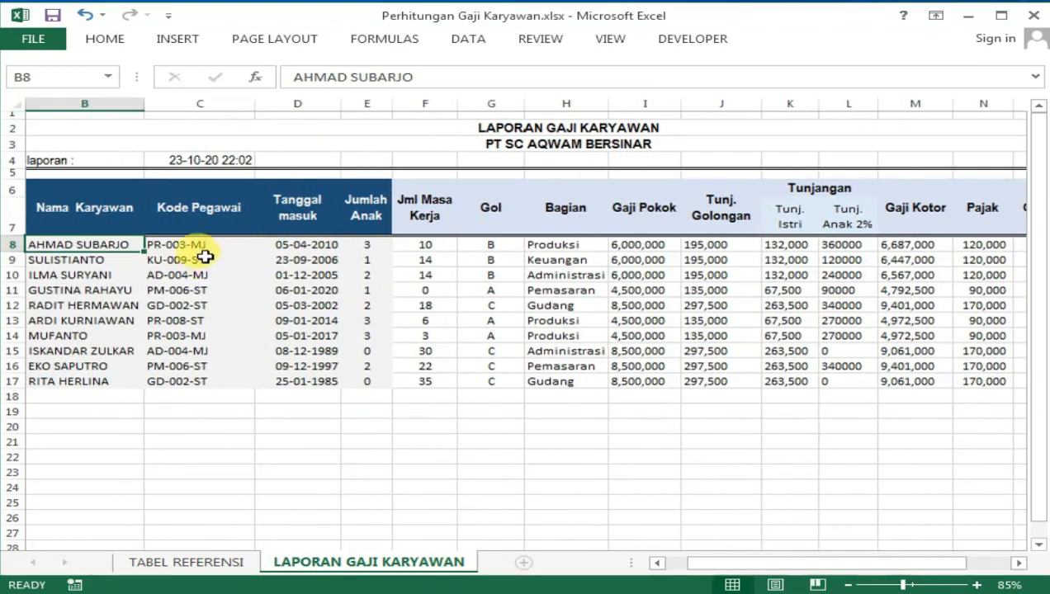
{"action": "left_click", "coordinate": [204, 259]}
{"action": "key", "text": "Right"}
{"action": "key", "text": "Right"}
{"action": "key", "text": "Right"}
{"action": "key", "text": "Right"}
{"action": "key", "text": "Right"}
{"action": "key", "text": "Right"}
{"action": "key", "text": "Right"}
{"action": "key", "text": "Right"}
{"action": "key", "text": "Right"}
{"action": "key", "text": "Right"}
{"action": "key", "text": "Right"}
{"action": "key", "text": "Right"}
{"action": "key", "text": "Right"}
{"action": "key", "text": "Right"}
{"action": "key", "text": "Right"}
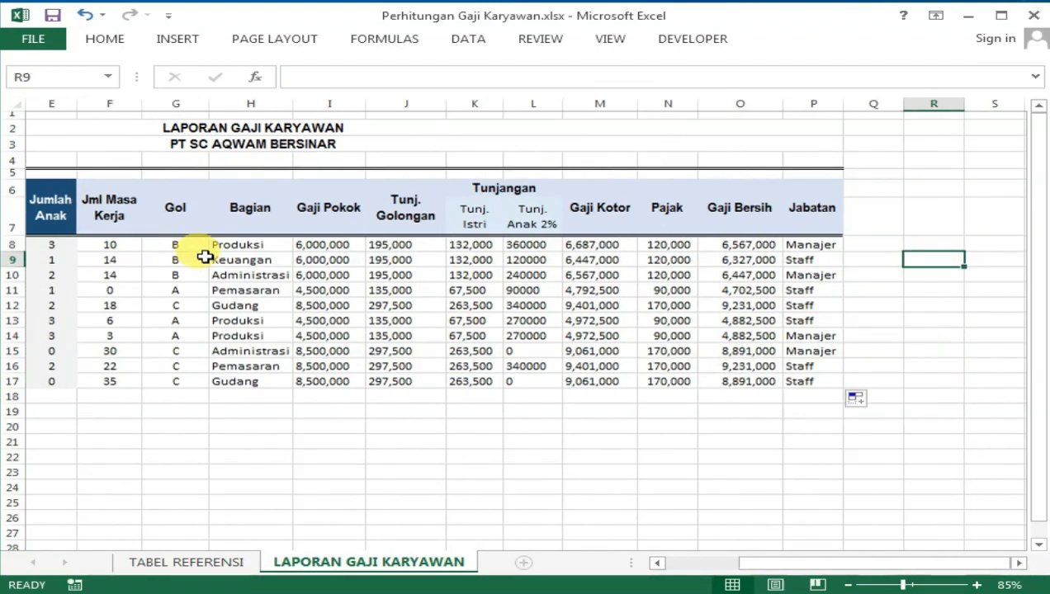
Step: Review the report's calculated columns, including the Tunj. Istri amounts for the employees
{"action": "key", "text": "Left"}
{"action": "key", "text": "Left"}
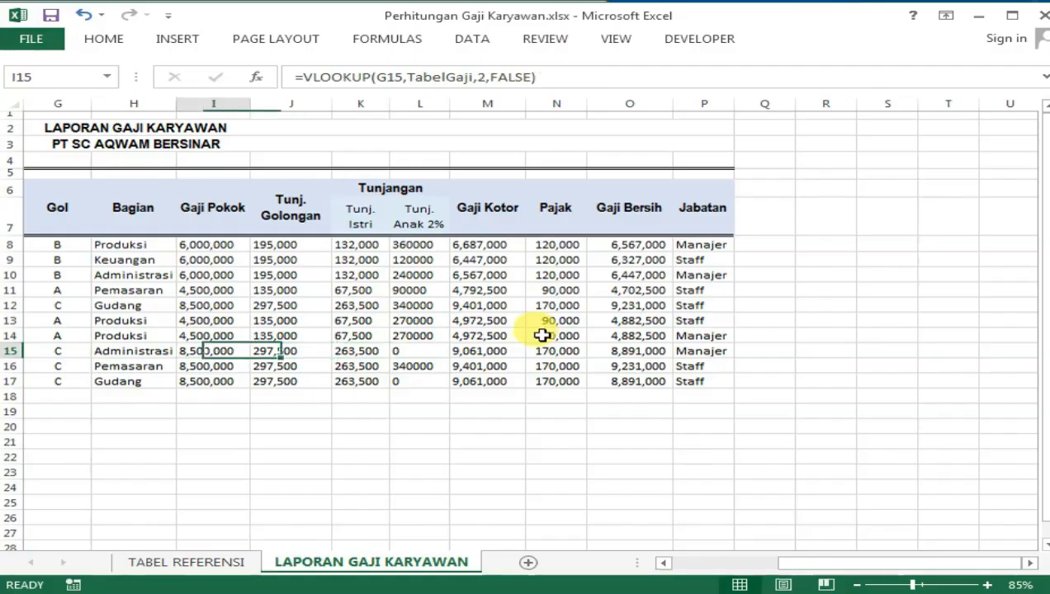
{"action": "key", "text": "Left"}
{"action": "key", "text": "Left"}
{"action": "key", "text": "Left"}
{"action": "key", "text": "Left"}
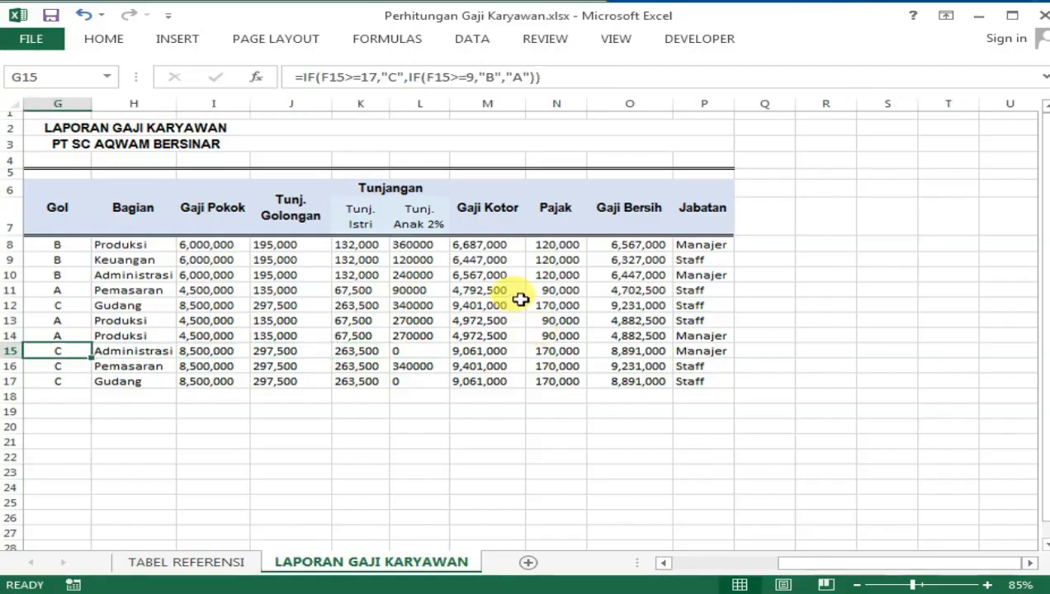
{"action": "key", "text": "Left"}
{"action": "left_click_drag", "start_coordinate": [563, 246], "coordinate": [588, 368]}
{"action": "left_click", "coordinate": [607, 438]}
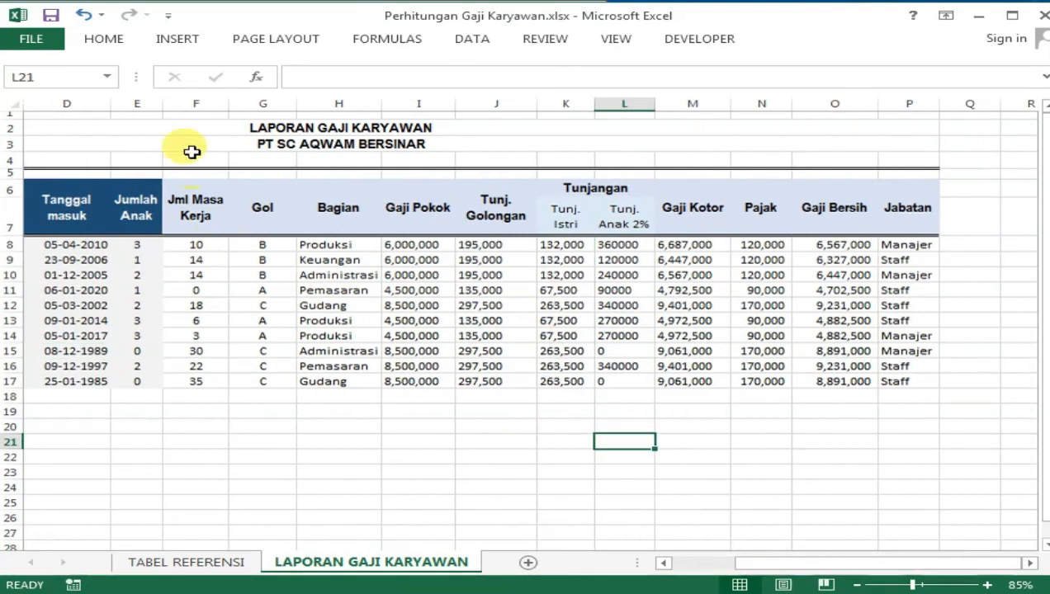
Step: Insert a new column before Jml Masa Kerja and enter Status as its header in F7
{"action": "left_click", "coordinate": [201, 103]}
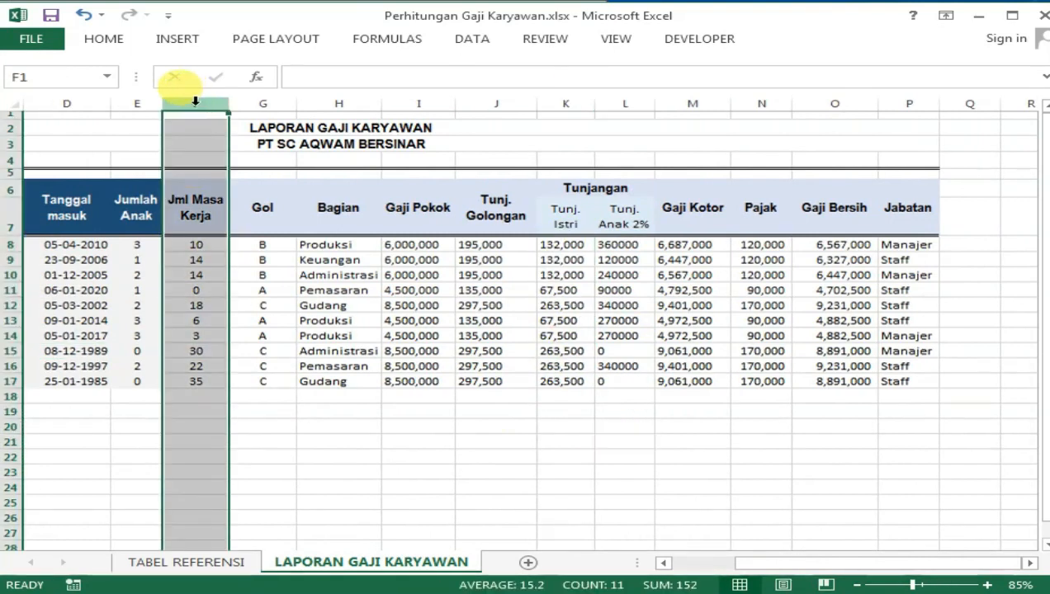
{"action": "right_click", "coordinate": [196, 100]}
{"action": "left_click", "coordinate": [266, 231]}
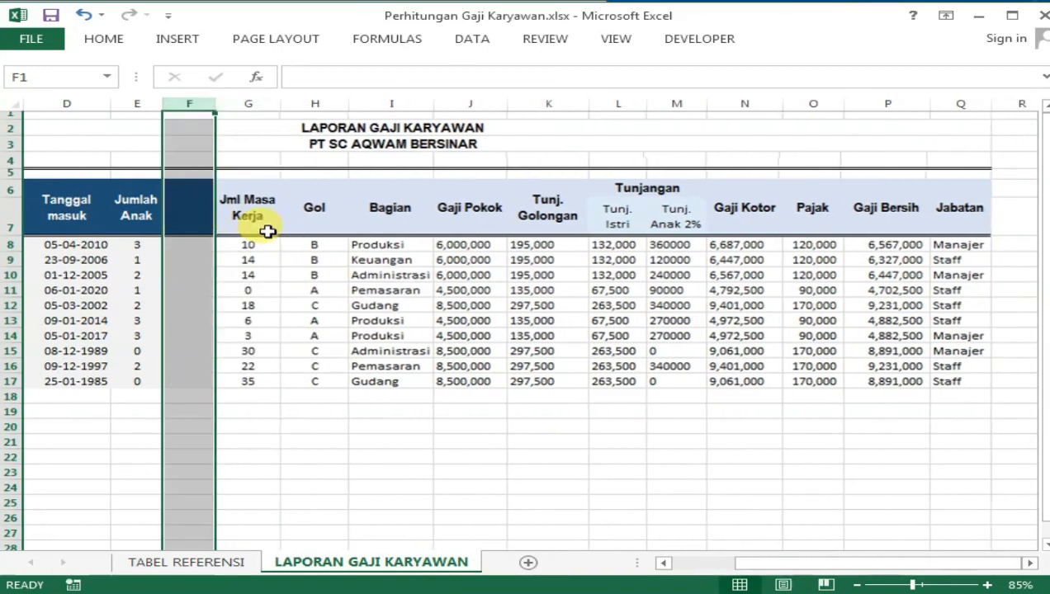
{"action": "left_click", "coordinate": [210, 204]}
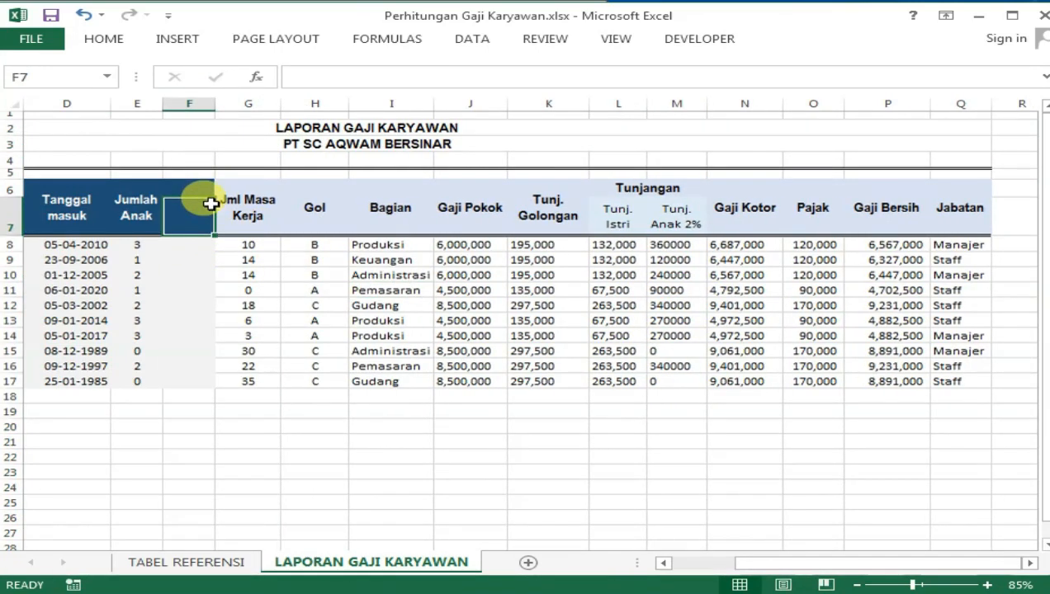
{"action": "type", "text": "S"}
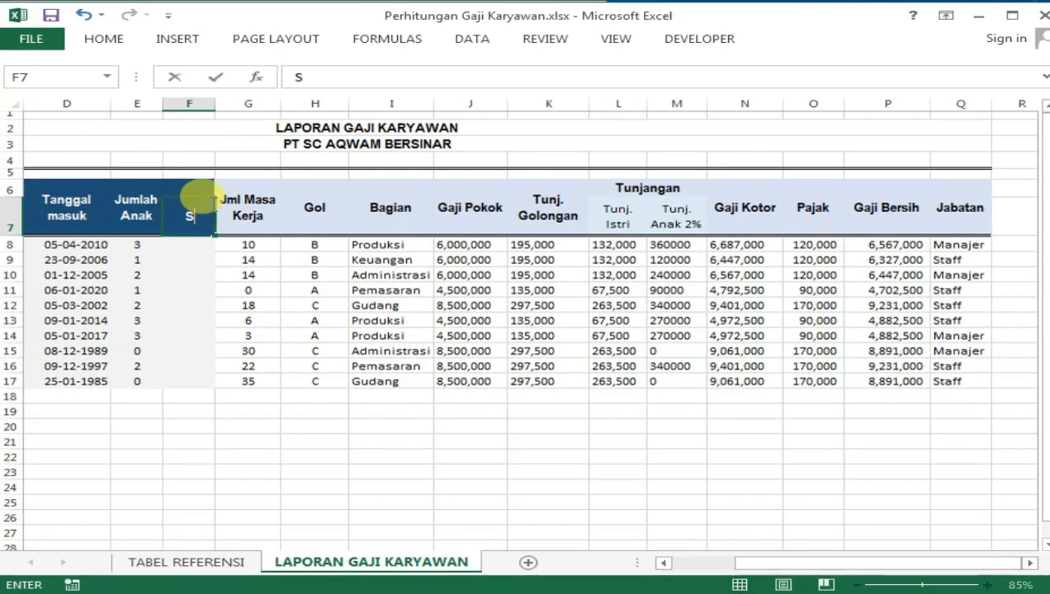
{"action": "type", "text": "tatus"}
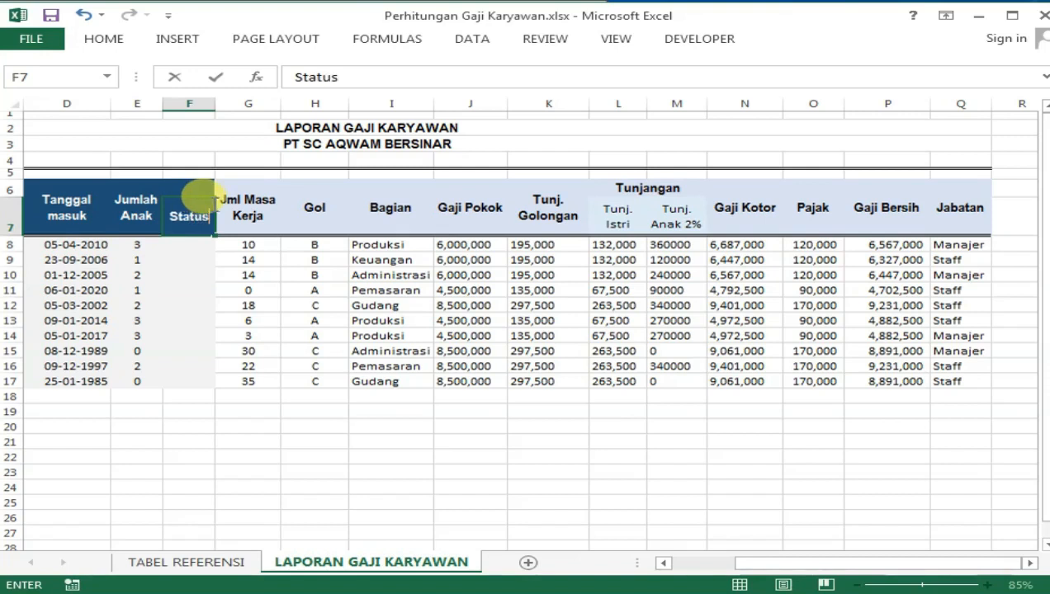
{"action": "key", "text": "Return"}
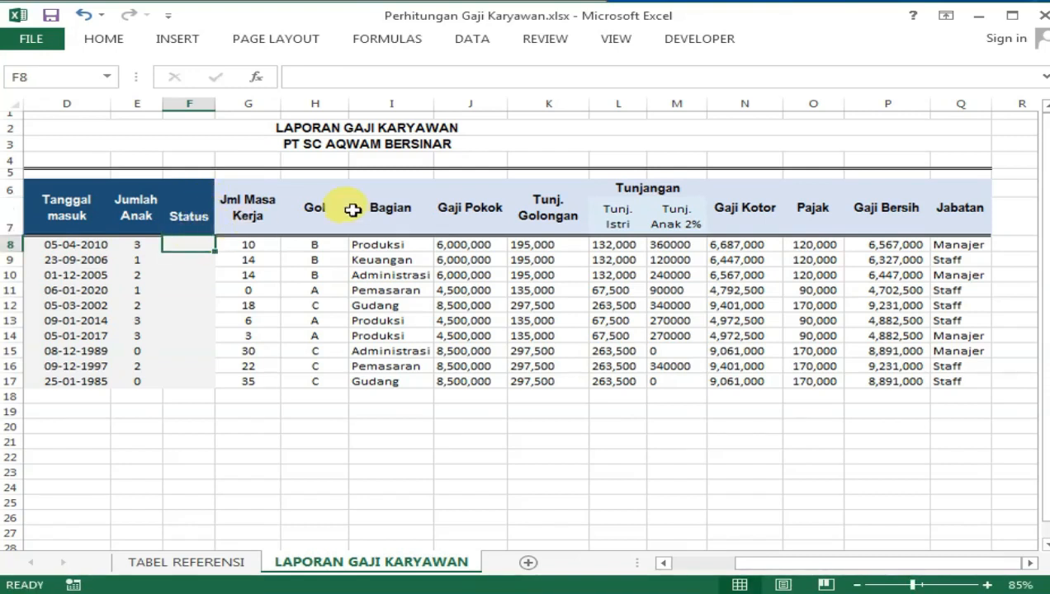
Step: Try to enter Menikah as the first employee's Status in F8
{"action": "type", "text": "Menikah"}
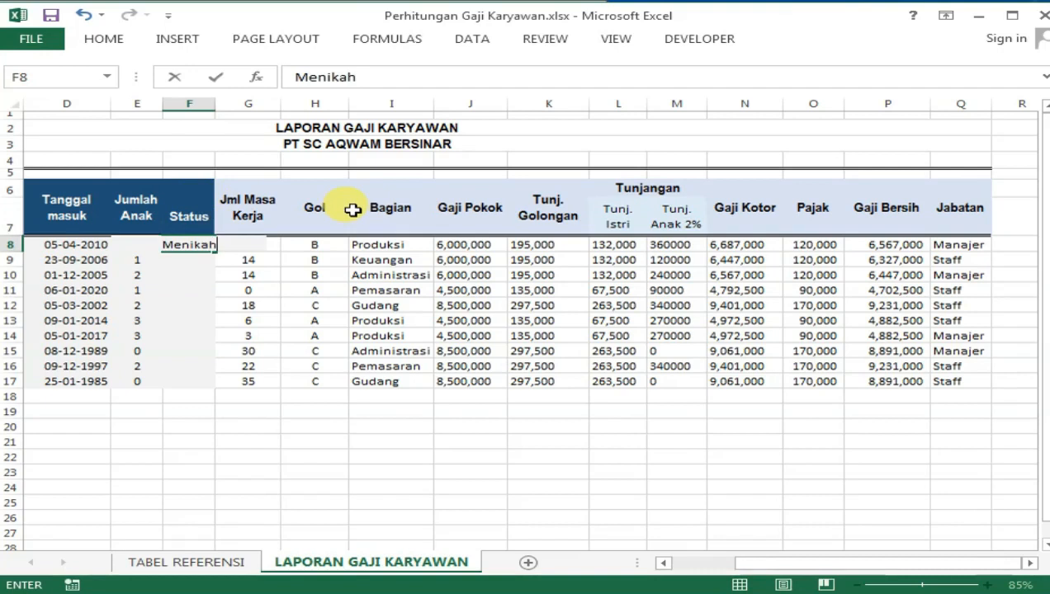
{"action": "key", "text": "Return"}
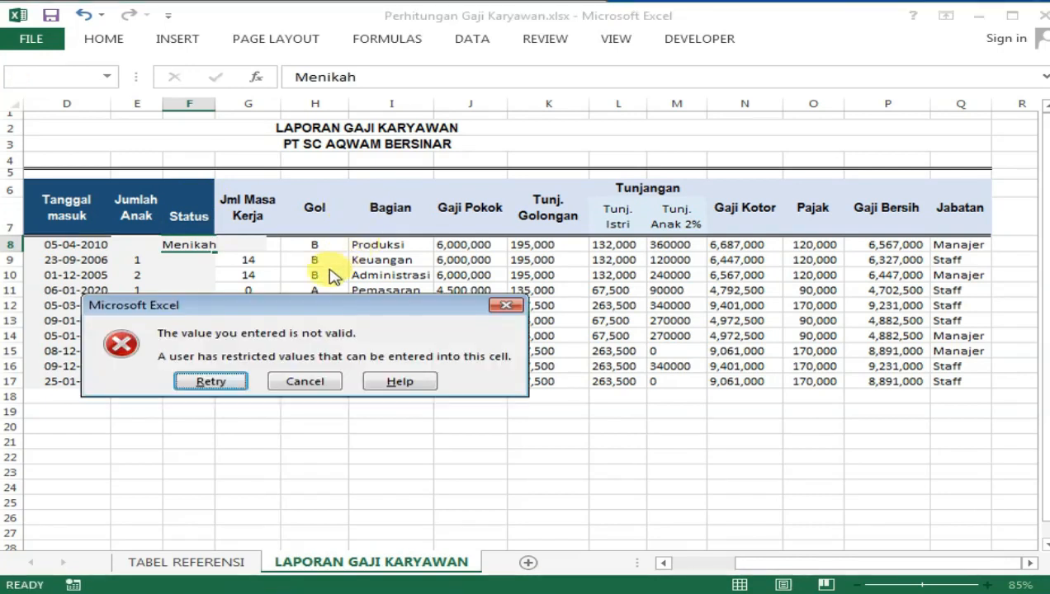
{"action": "left_click", "coordinate": [206, 381]}
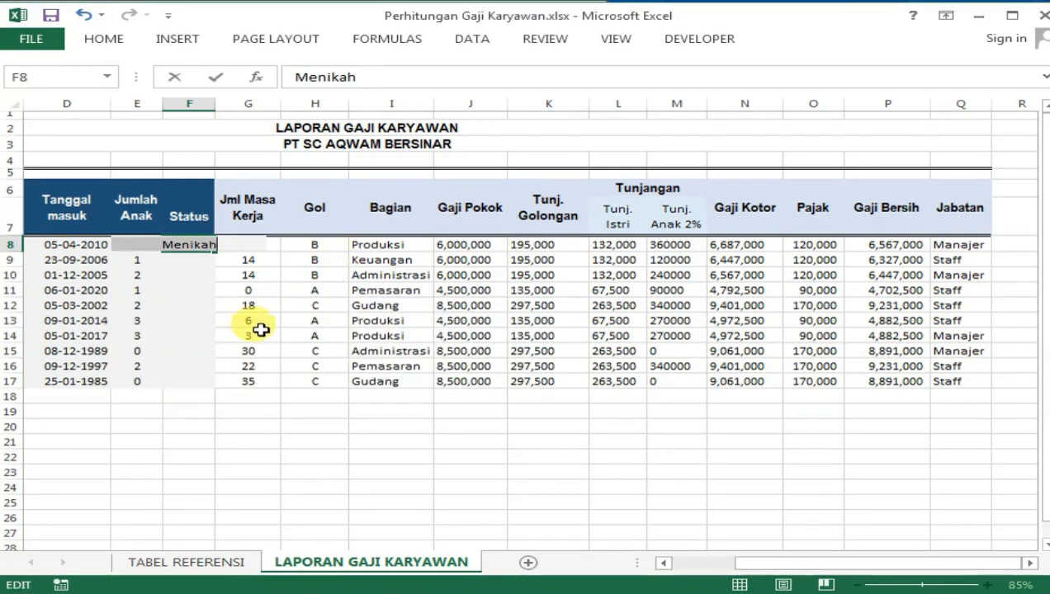
{"action": "key", "text": "Return"}
{"action": "left_click", "coordinate": [305, 382]}
{"action": "left_click", "coordinate": [410, 366]}
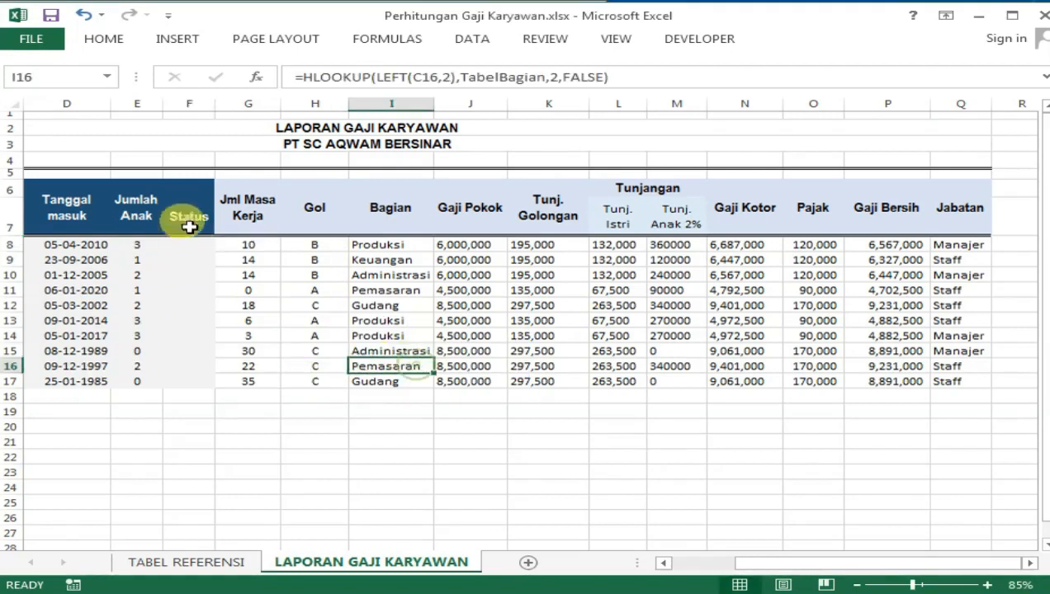
Step: Clear all data validation criteria from the Status cells F8:F17
{"action": "left_click_drag", "start_coordinate": [190, 245], "coordinate": [194, 381]}
{"action": "left_click", "coordinate": [474, 38]}
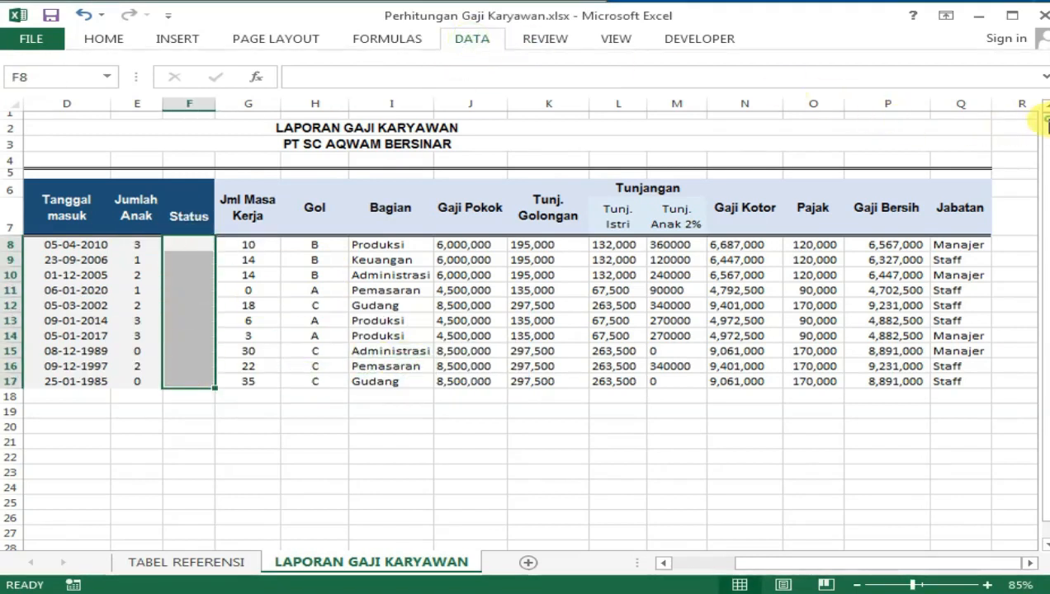
{"action": "left_click", "coordinate": [1045, 124]}
{"action": "left_click", "coordinate": [612, 105]}
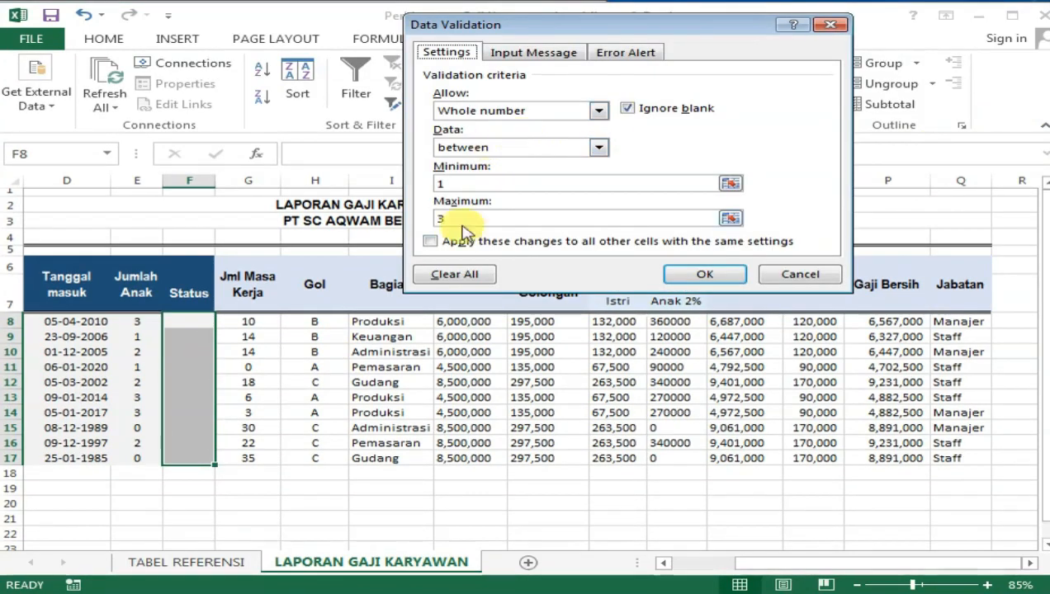
{"action": "left_click", "coordinate": [455, 273]}
{"action": "left_click", "coordinate": [710, 274]}
{"action": "left_click", "coordinate": [275, 378]}
Step: Enter Menikah in F8 and Belum Menikah in F9 of the Status column
{"action": "left_click", "coordinate": [189, 322]}
{"action": "type", "text": "Menikah"}
{"action": "key", "text": "Return"}
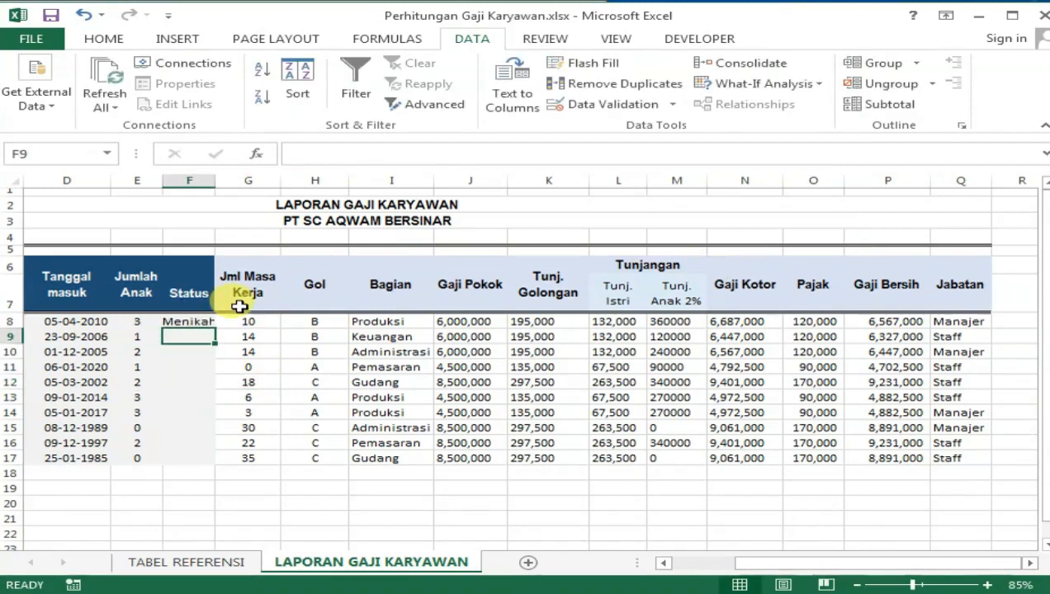
{"action": "type", "text": "Belum Menikah"}
{"action": "key", "text": "Return"}
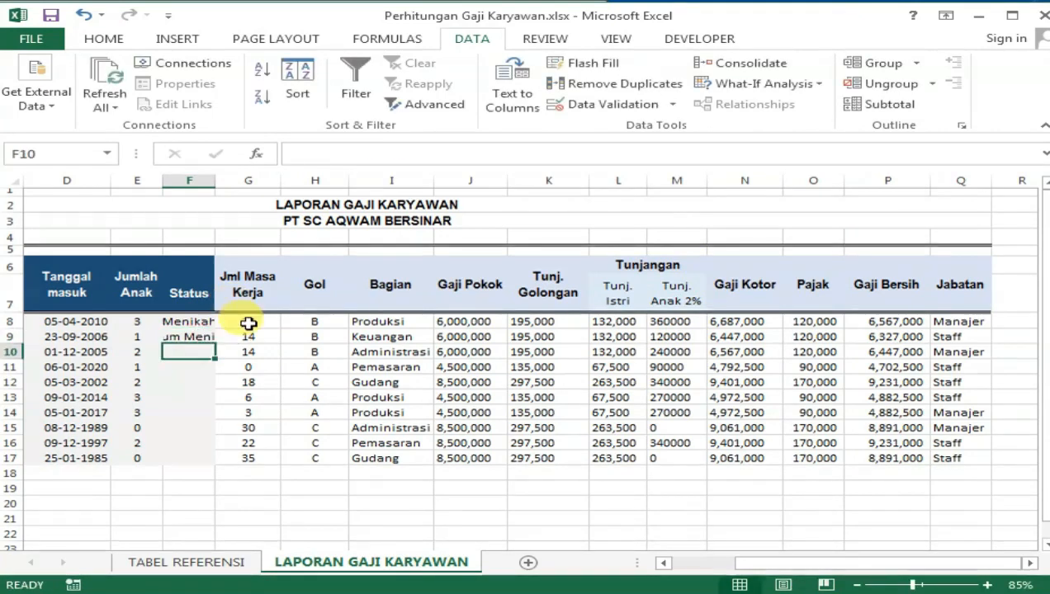
Step: Copy the statuses down the column: Menikah in F10:F12 and F15:F17, Belum Menikah in F13:F14, with the column wide enough to show them
{"action": "left_click", "coordinate": [190, 322]}
{"action": "key", "text": "ctrl+c"}
{"action": "left_click", "coordinate": [183, 353]}
{"action": "key", "text": "ctrl+v"}
{"action": "left_click", "coordinate": [188, 367]}
{"action": "key", "text": "ctrl+c"}
{"action": "left_click", "coordinate": [195, 398]}
{"action": "key", "text": "ctrl+v"}
{"action": "left_click", "coordinate": [197, 413]}
{"action": "key", "text": "ctrl+v"}
{"action": "left_click", "coordinate": [195, 382]}
{"action": "key", "text": "ctrl+c"}
{"action": "left_click", "coordinate": [197, 428]}
Step: Edit the Tunj. Istri formula in L8, inserting an IF function before its VLOOKUP
{"action": "left_click_drag", "start_coordinate": [743, 570], "coordinate": [1024, 568]}
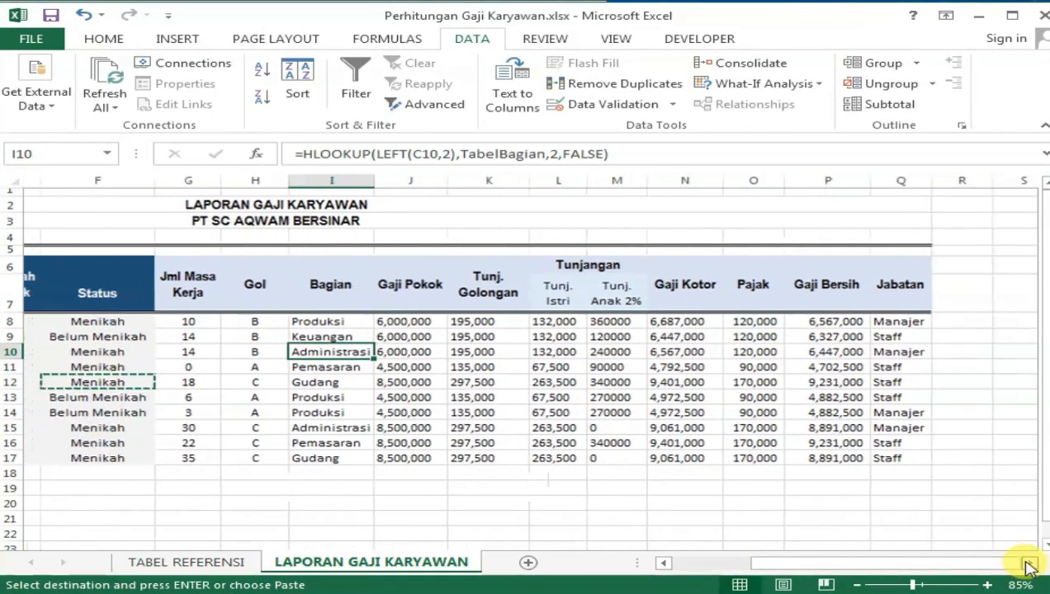
{"action": "left_click", "coordinate": [722, 413]}
{"action": "left_click", "coordinate": [343, 323]}
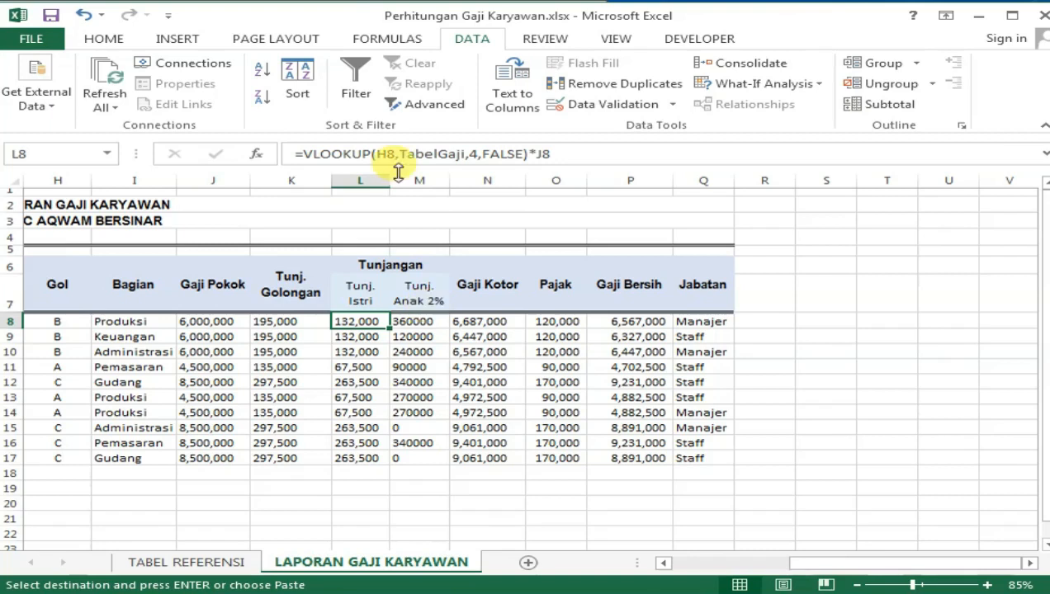
{"action": "double_click", "coordinate": [365, 320]}
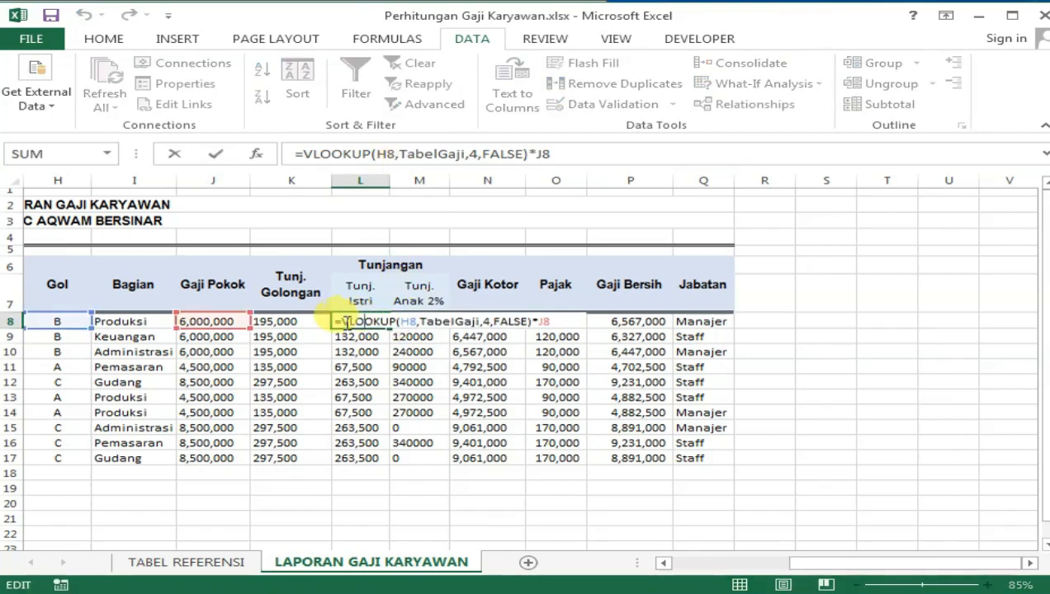
{"action": "type", "text": "if"}
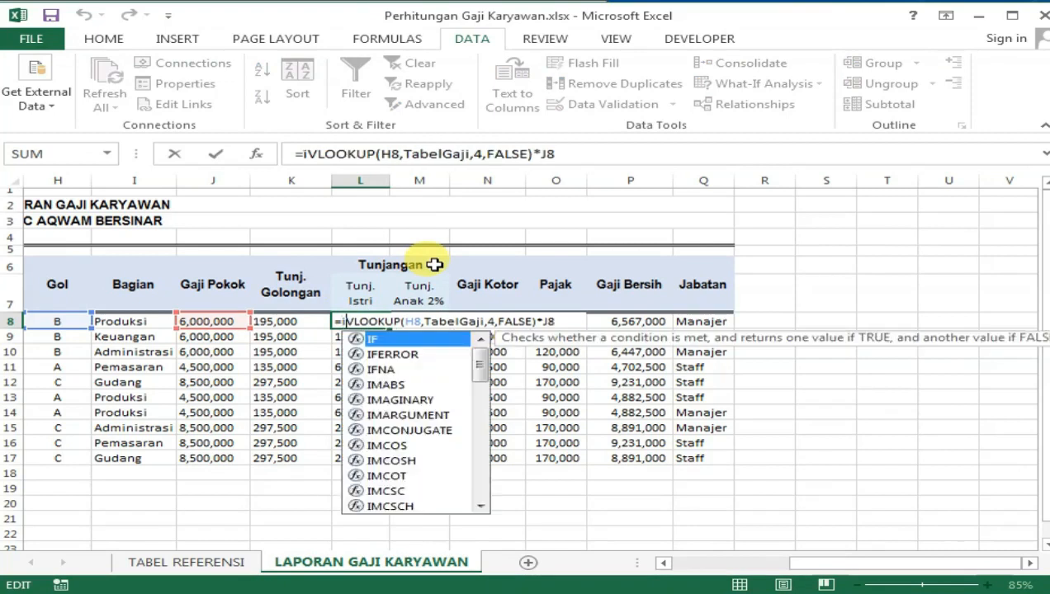
{"action": "type", "text": "("}
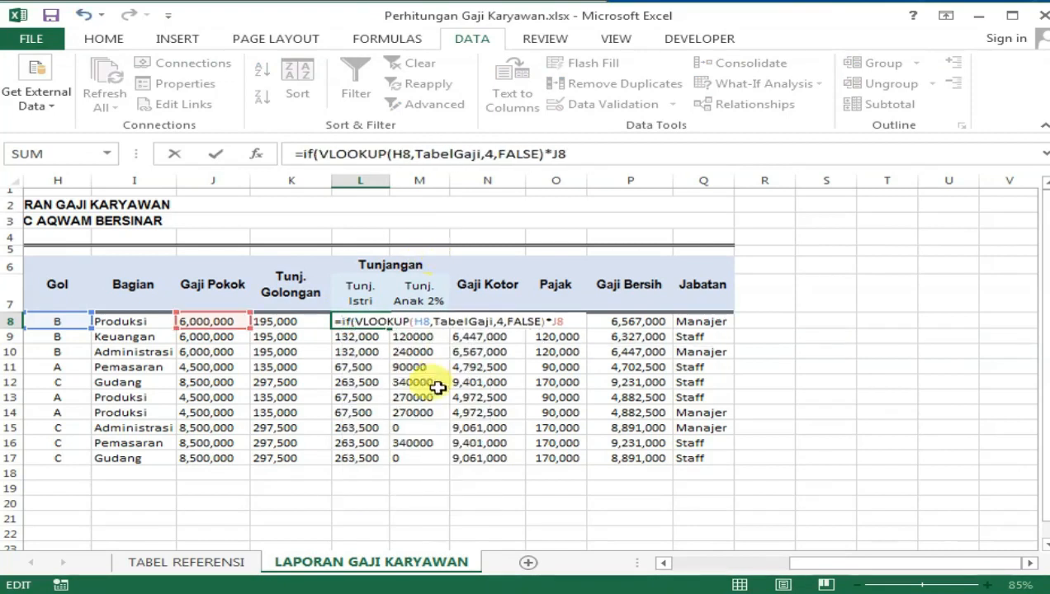
Step: Set the IF condition in the Tunj. Istri formula in L8 to test whether F8 equals "Belum Menikah"
{"action": "left_click_drag", "start_coordinate": [838, 563], "coordinate": [768, 571]}
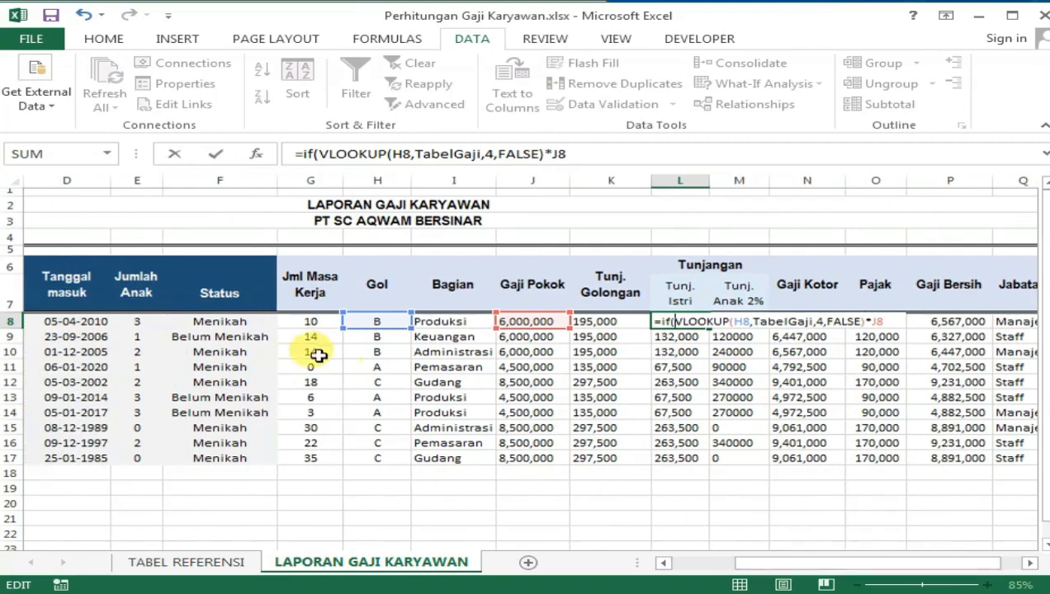
{"action": "left_click", "coordinate": [237, 322]}
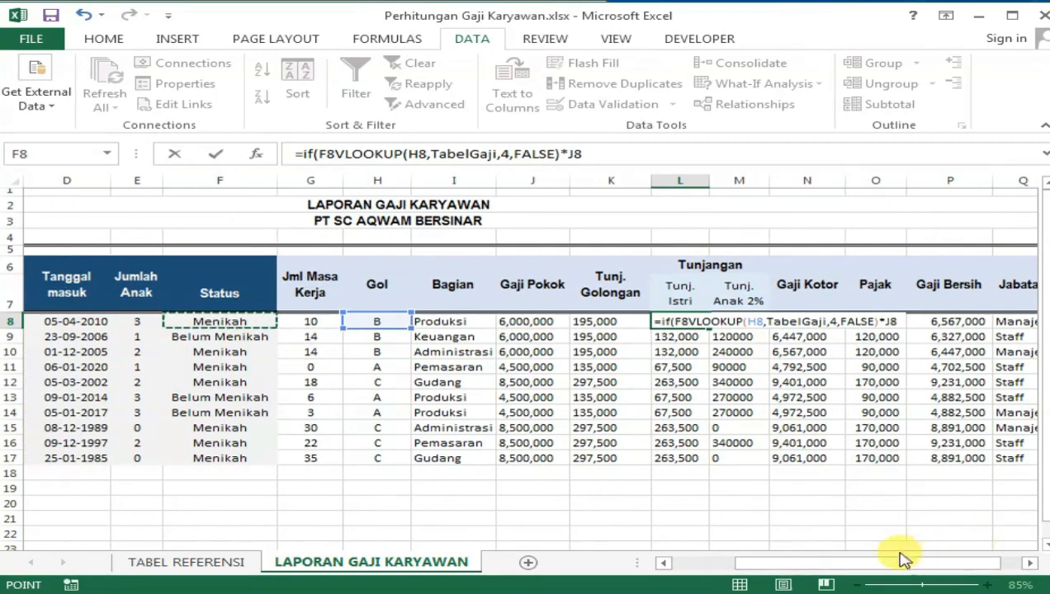
{"action": "left_click_drag", "start_coordinate": [867, 572], "coordinate": [925, 569]}
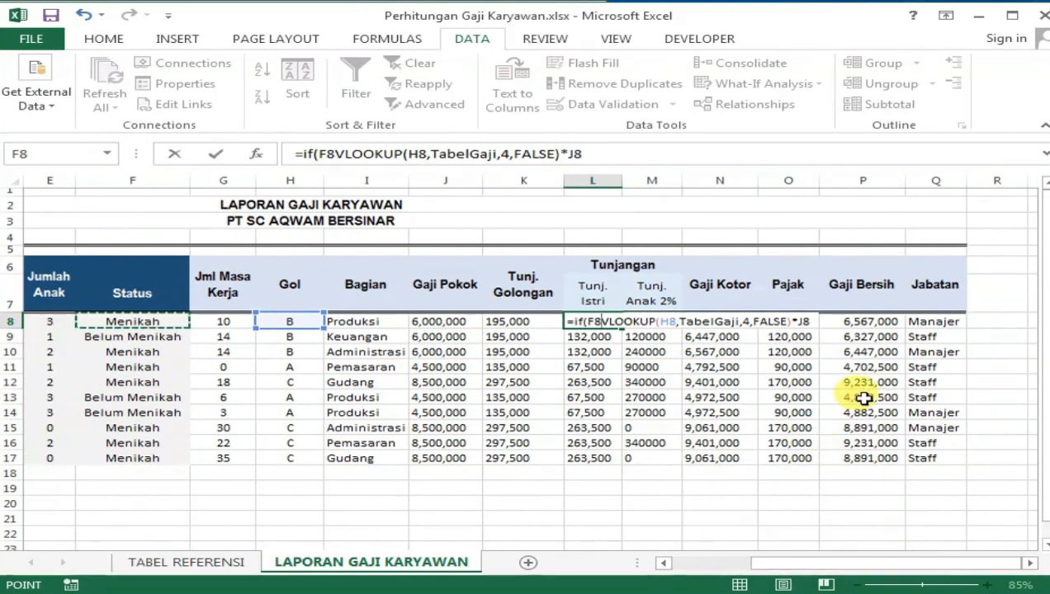
{"action": "type", "text": "="}
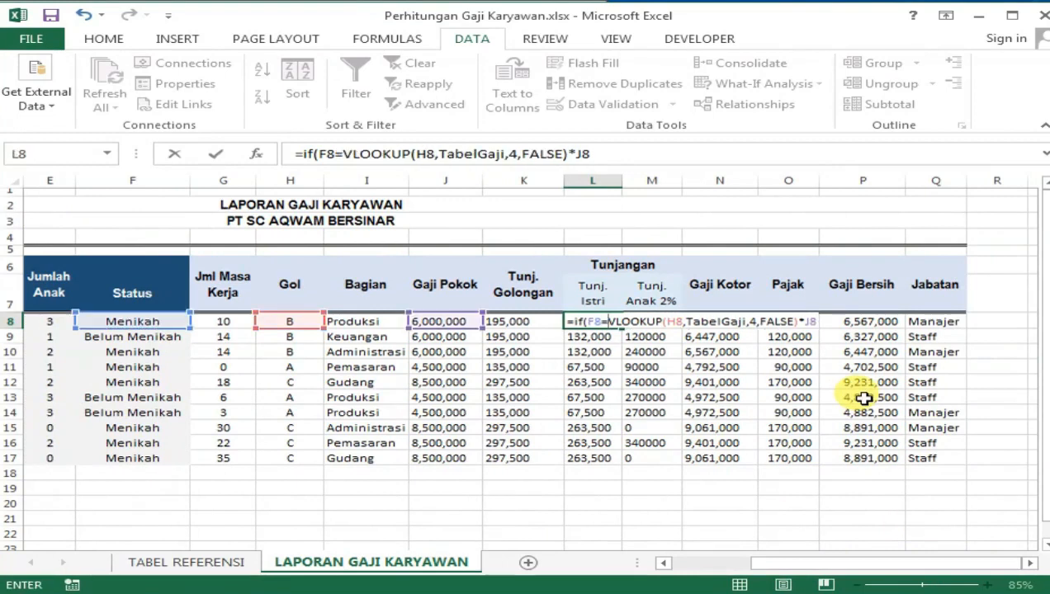
{"action": "type", "text": "\""}
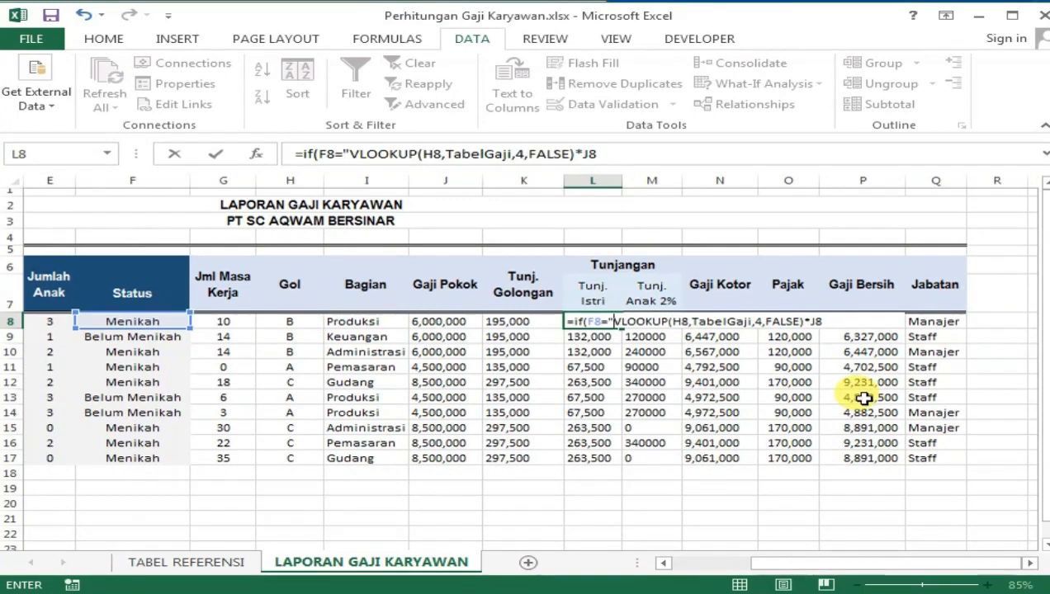
{"action": "key", "text": "BackSpace"}
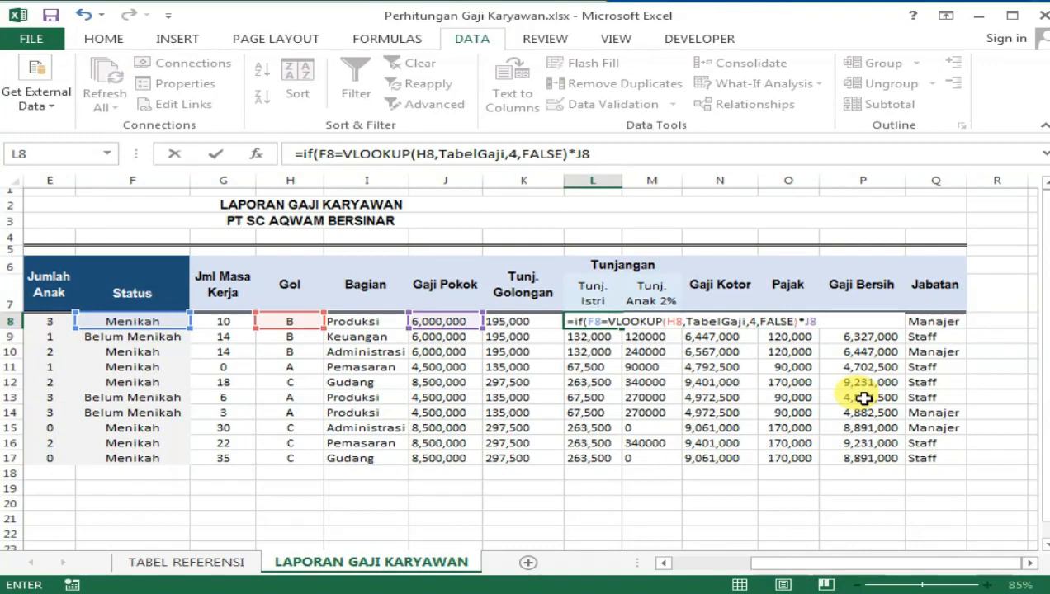
{"action": "type", "text": "\"B"}
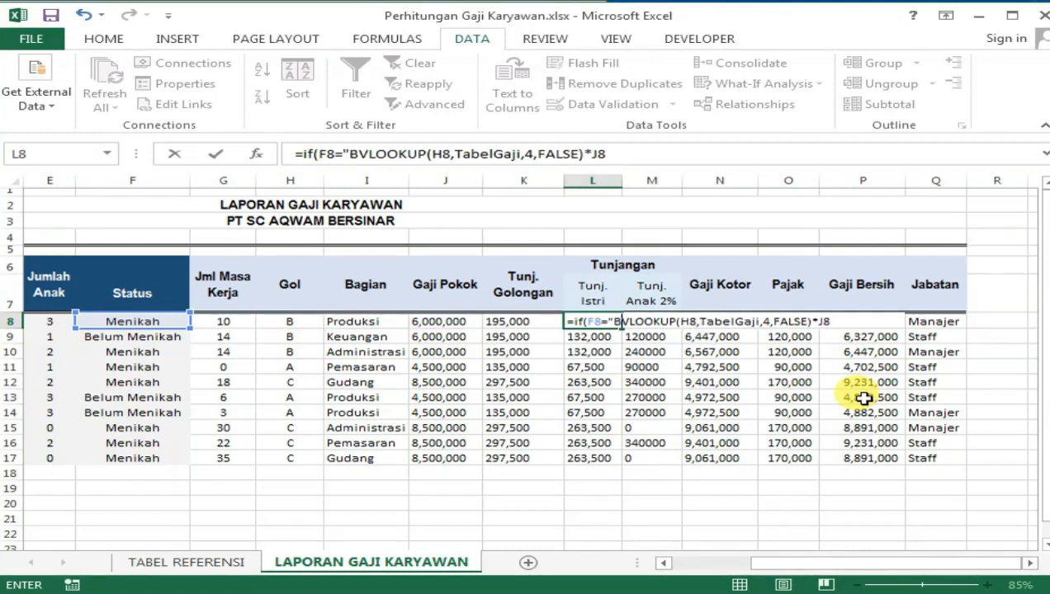
{"action": "type", "text": "elum"}
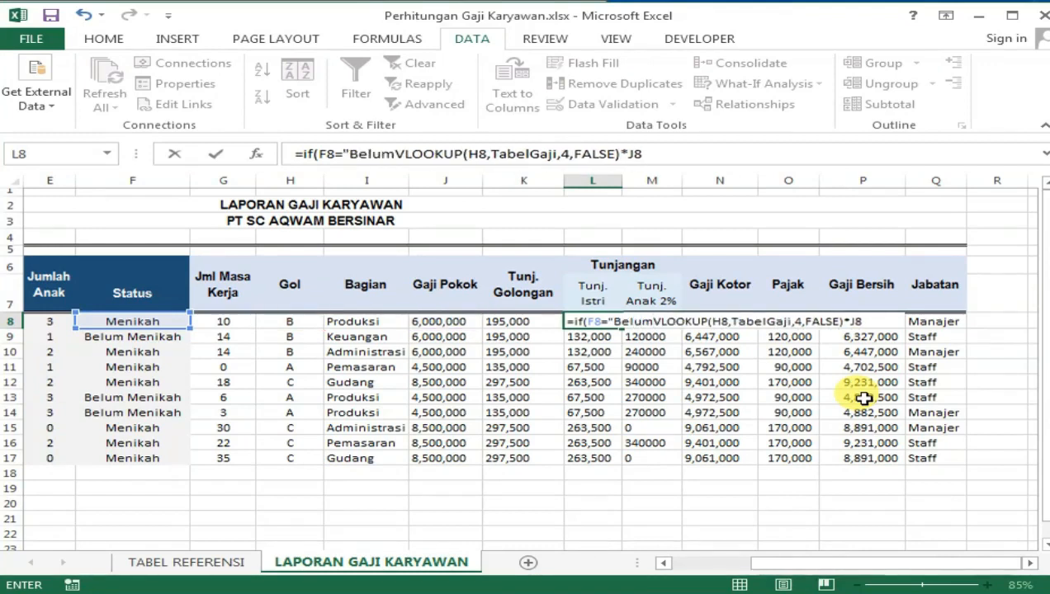
{"action": "type", "text": " Menikah"}
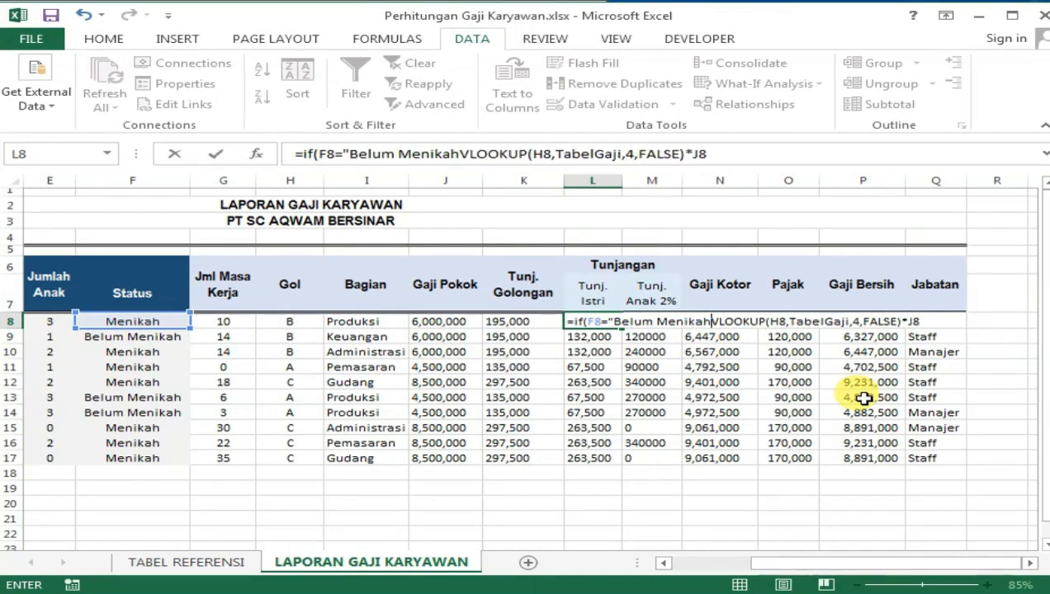
{"action": "type", "text": "\""}
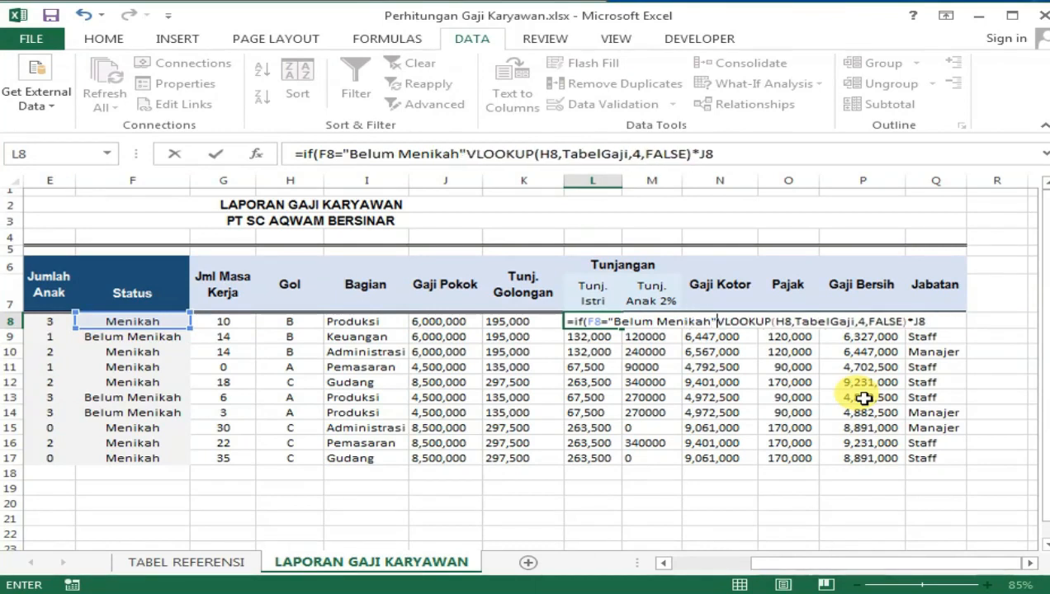
{"action": "type", "text": ","}
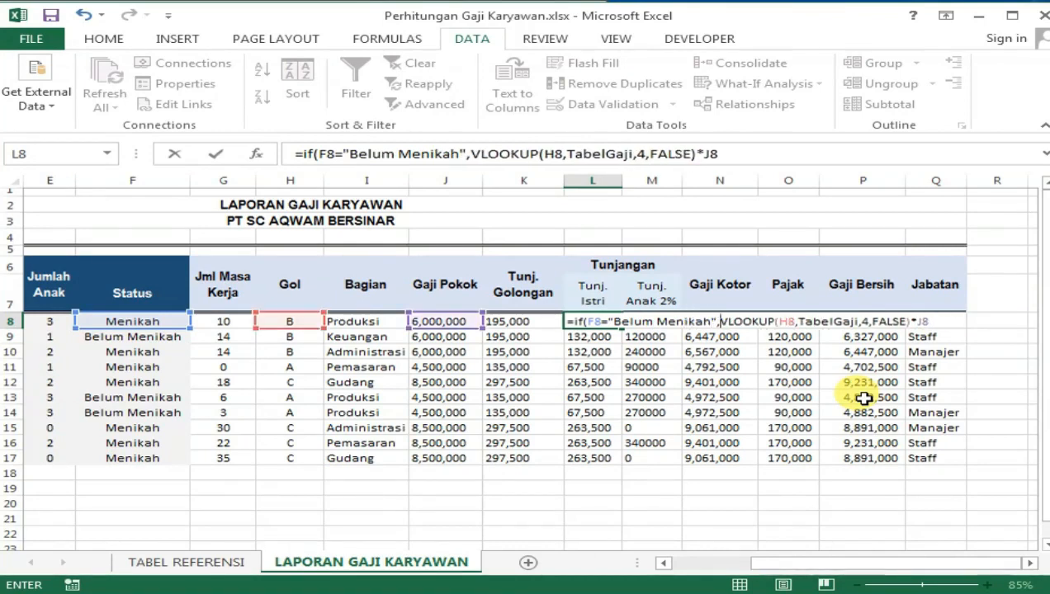
Step: Finish the IF formula in L8 with 0 as the true result and VLOOKUP(H8,TabelGaji,4,FALSE)*J8 as the false result
{"action": "type", "text": "0"}
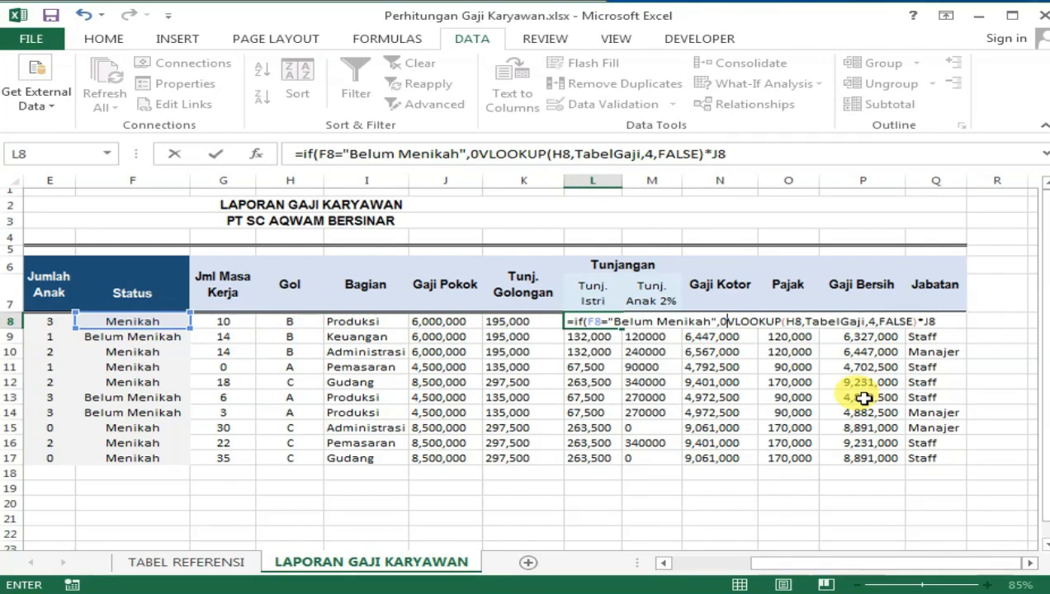
{"action": "type", "text": ","}
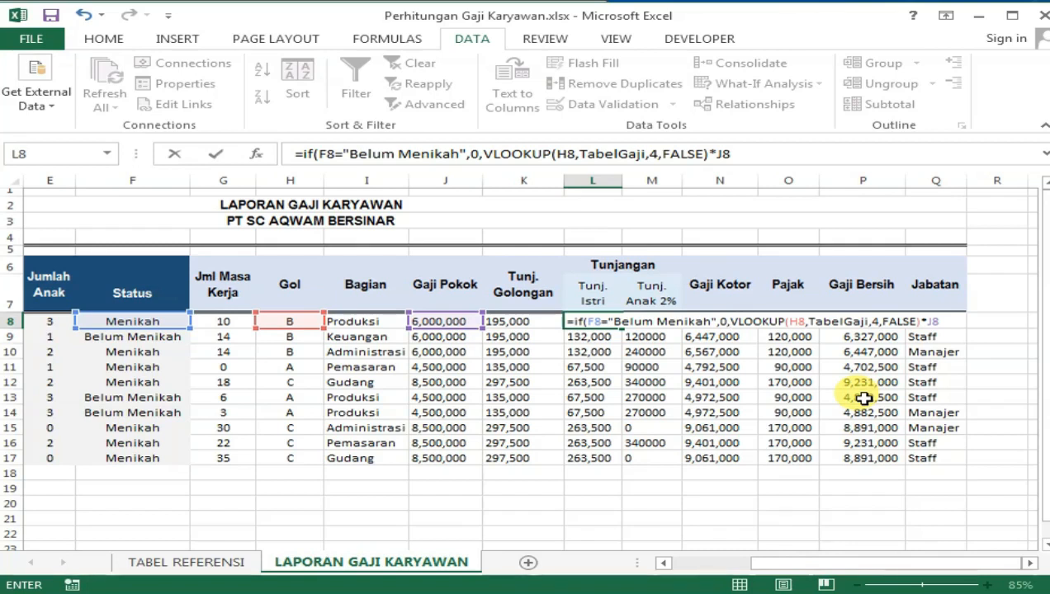
{"action": "left_click", "coordinate": [950, 321]}
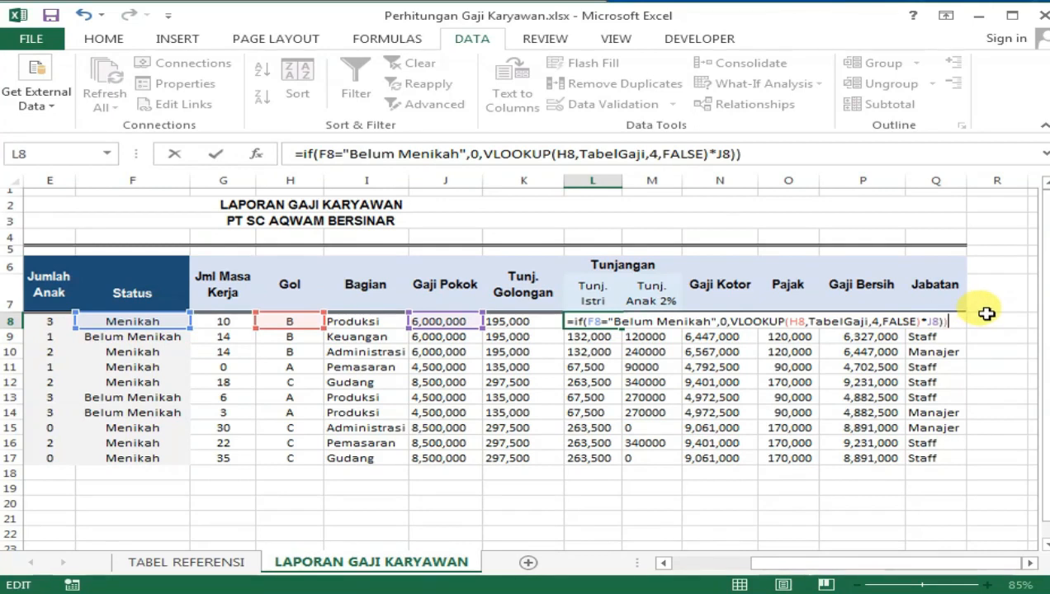
{"action": "key", "text": "Return"}
{"action": "key", "text": "Return"}
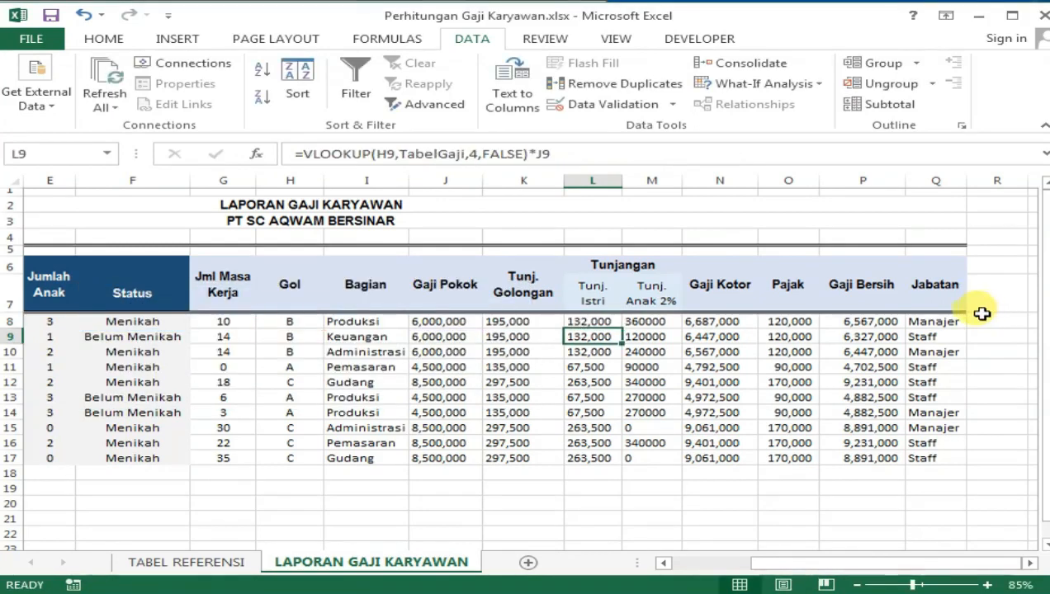
Step: Copy the Tunj. Istri formula from L8 down to L17
{"action": "left_click", "coordinate": [598, 321]}
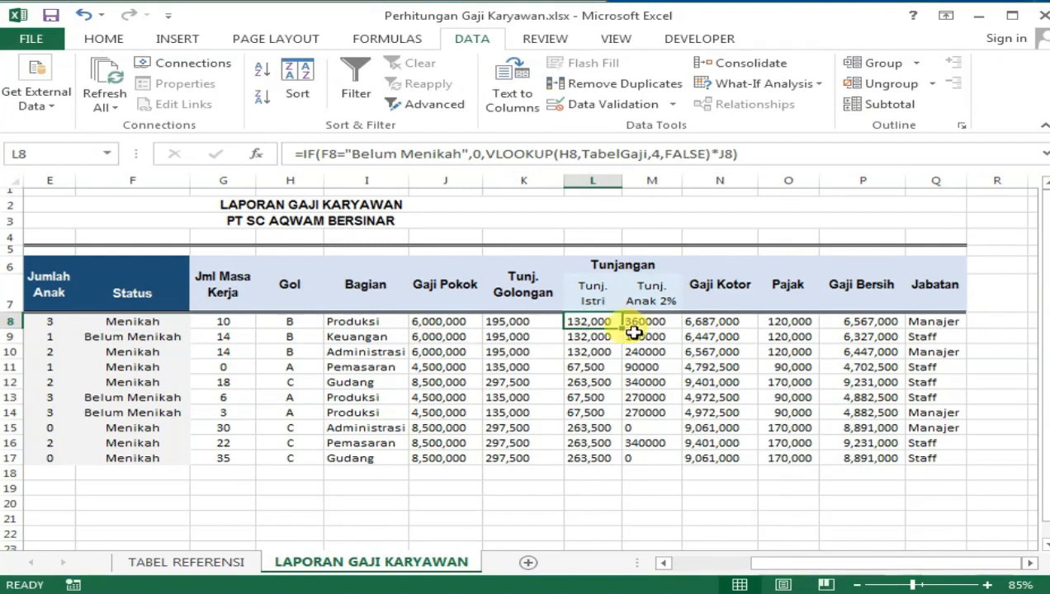
{"action": "left_click_drag", "start_coordinate": [620, 328], "coordinate": [613, 463]}
{"action": "left_click", "coordinate": [735, 502]}
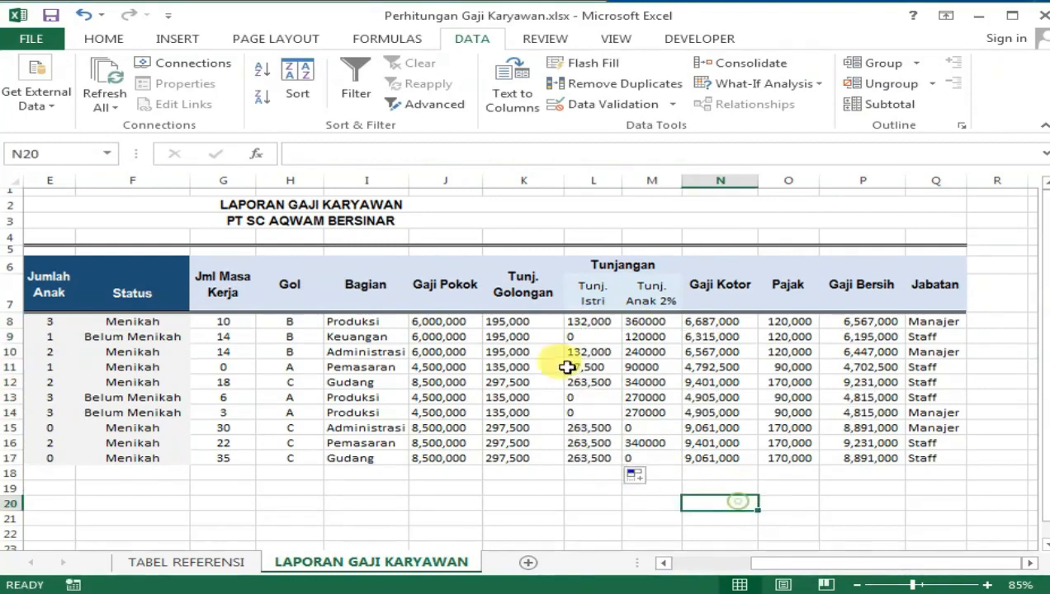
Step: Compare the Status entries with the Tunj. Istri amounts, focusing on the Belum Menikah rows
{"action": "left_click", "coordinate": [303, 338]}
{"action": "left_click_drag", "start_coordinate": [183, 339], "coordinate": [603, 336]}
{"action": "left_click_drag", "start_coordinate": [607, 397], "coordinate": [180, 404]}
{"action": "left_click", "coordinate": [652, 412]}
{"action": "left_click_drag", "start_coordinate": [849, 566], "coordinate": [746, 562]}
{"action": "left_click", "coordinate": [598, 368]}
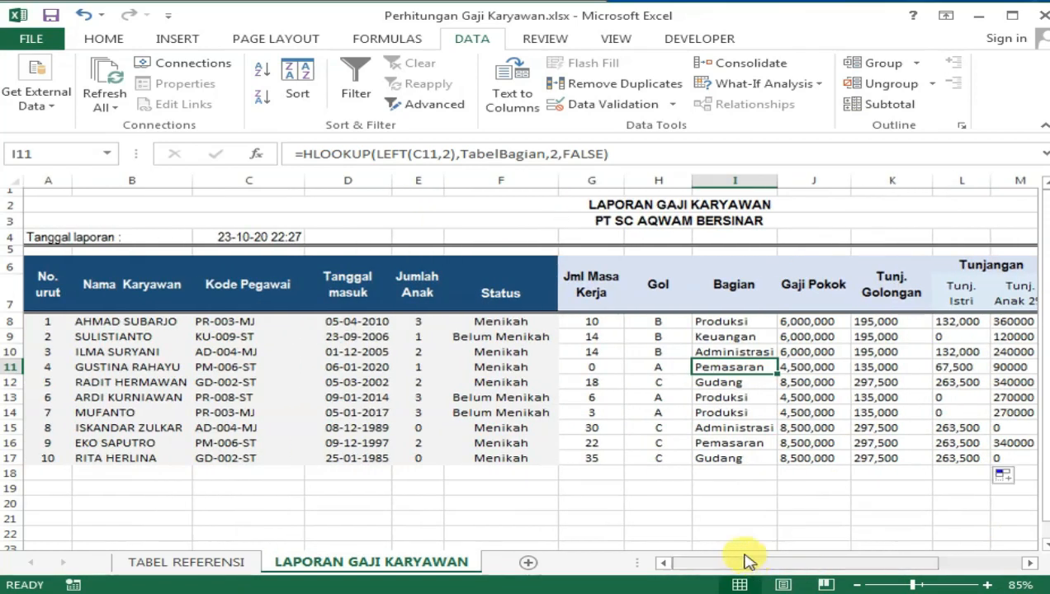
{"action": "left_click", "coordinate": [515, 410]}
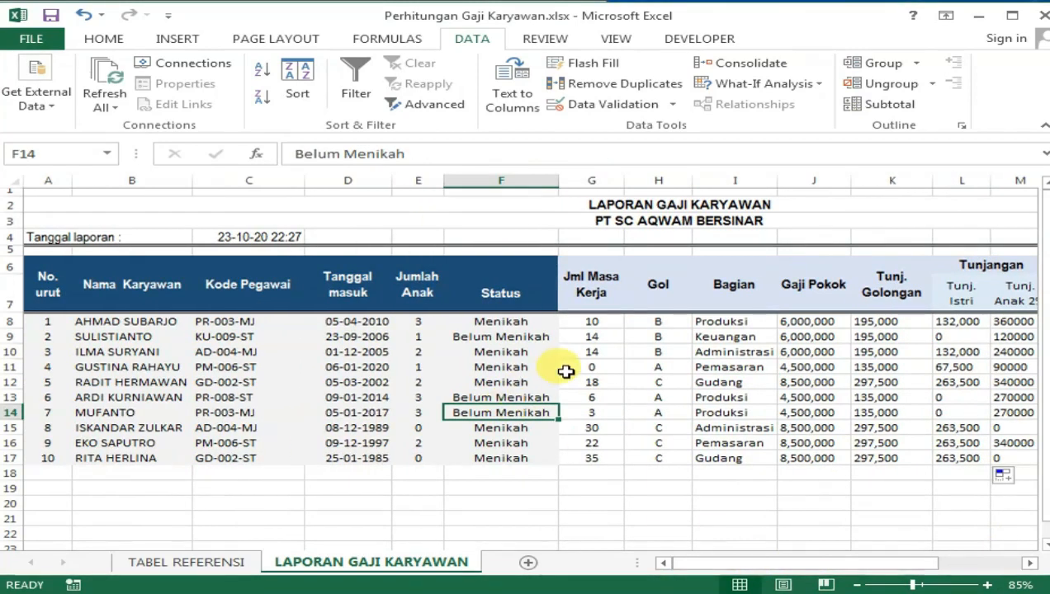